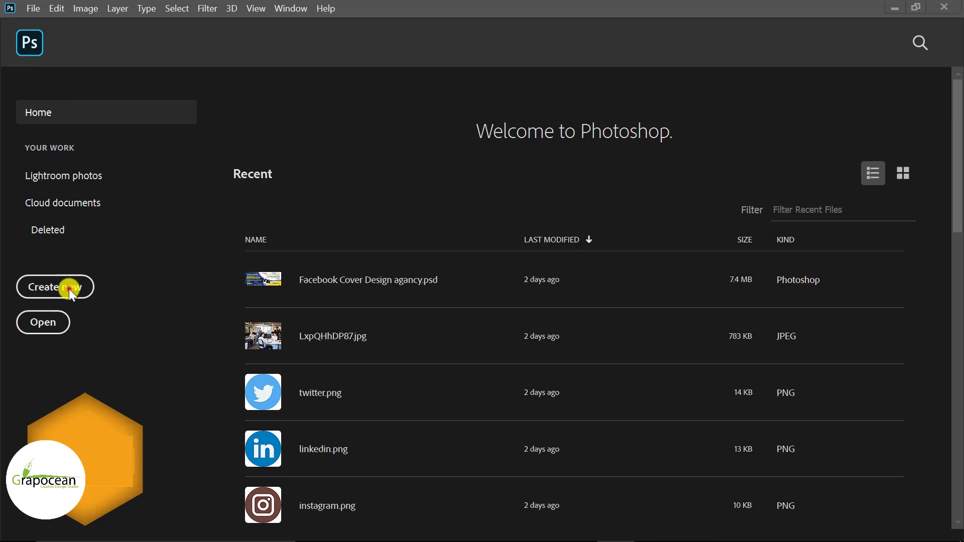
# Create a new A4 print document (2480 x 3508 px, 300 ppi) named 'Flyer Design'
pyautogui.click(68, 288)
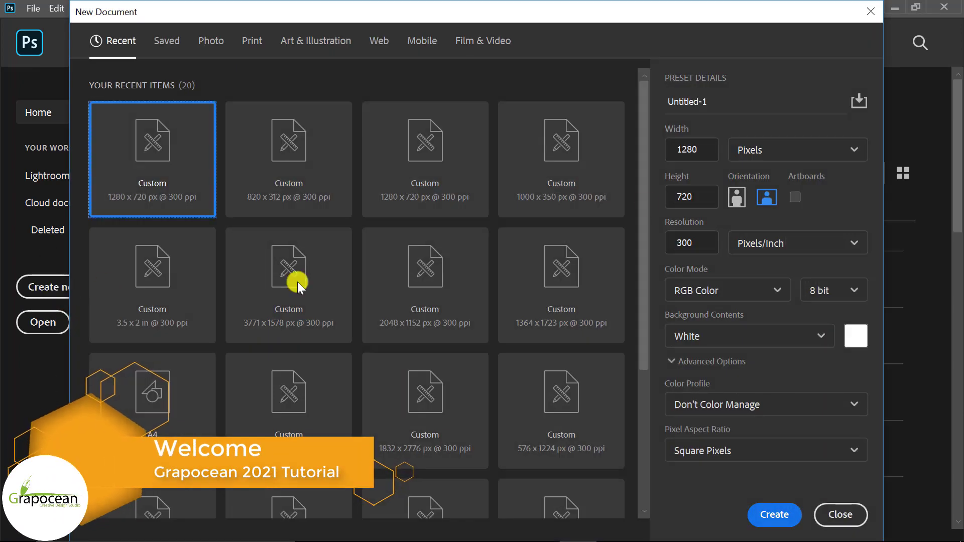
pyautogui.click(713, 105)
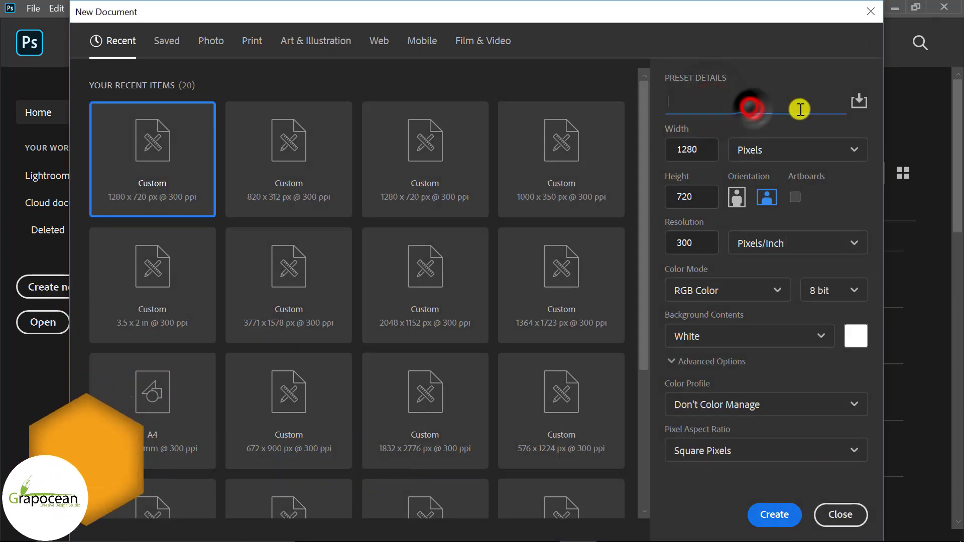
pyautogui.write('Flyer Design')
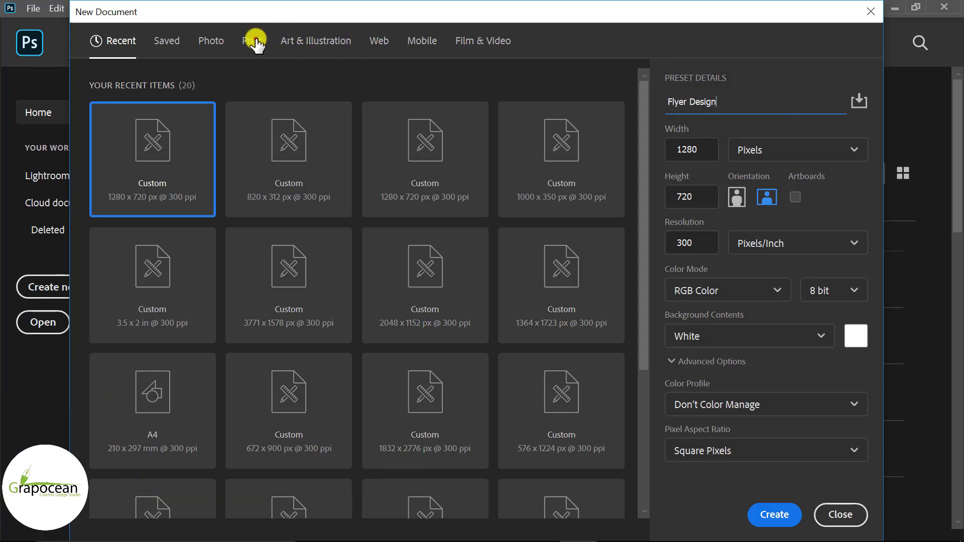
pyautogui.click(254, 42)
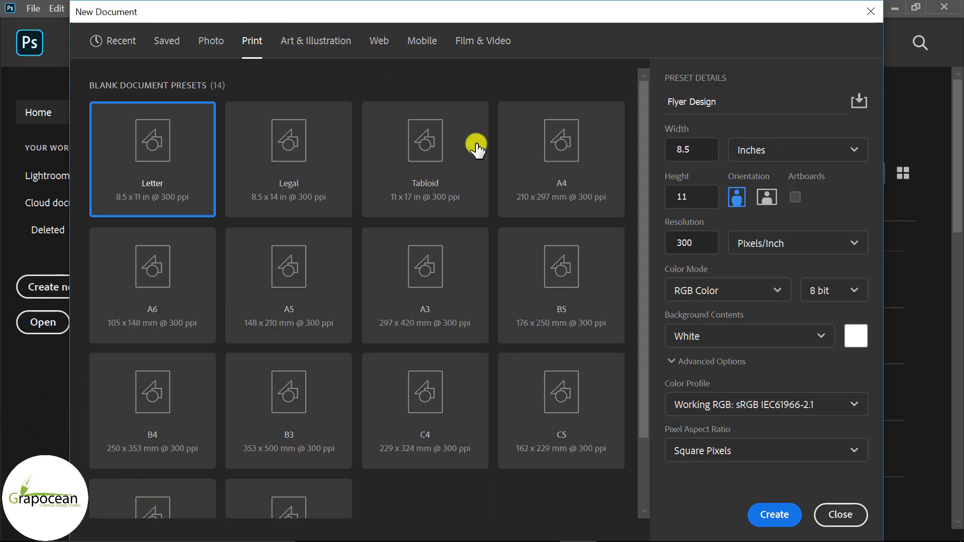
pyautogui.click(558, 157)
pyautogui.click(780, 515)
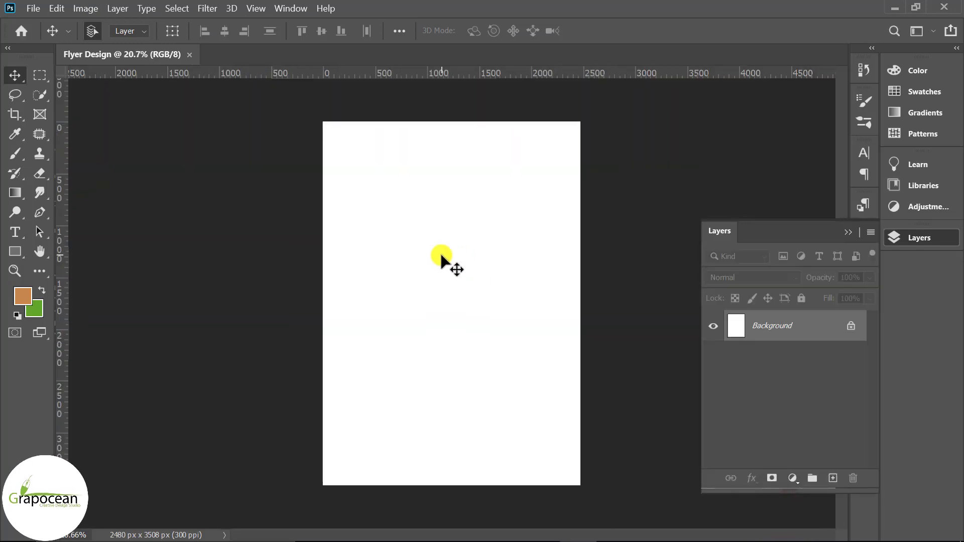
# Open all three images from the Flyer Design folder
pyautogui.click(33, 9)
pyautogui.click(30, 32)
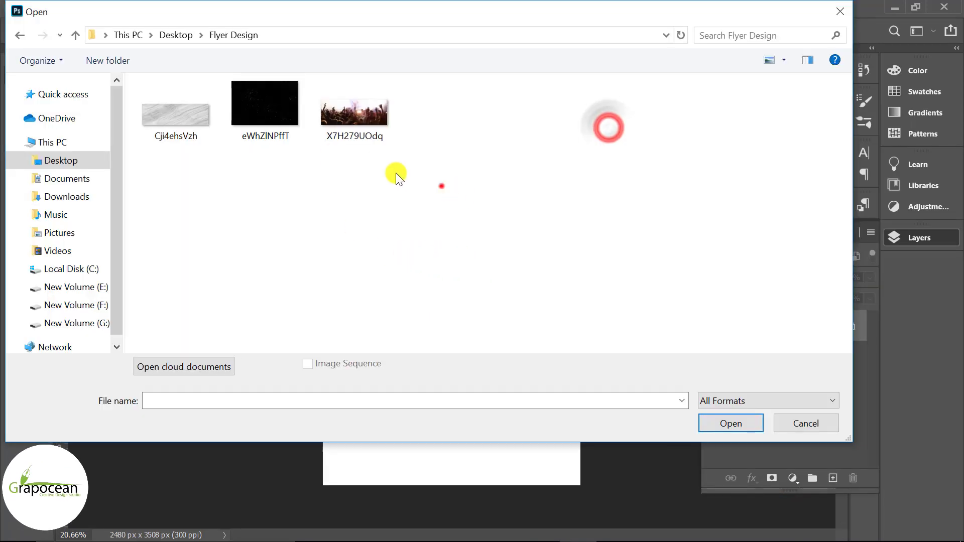
pyautogui.moveTo(396, 173); pyautogui.dragTo(204, 113)
pyautogui.click(727, 423)
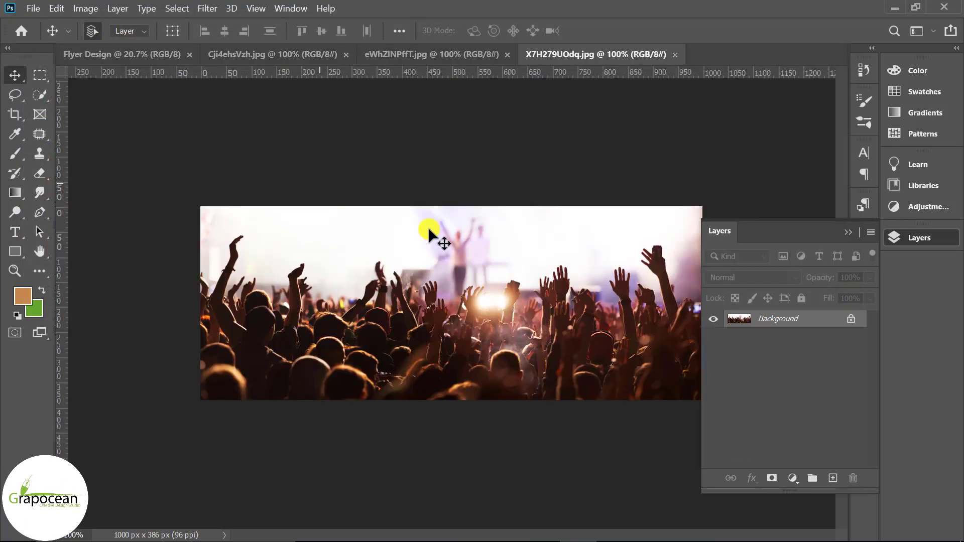
# Unlock the crowd photo, place it in Flyer Design, and scale it to page width
pyautogui.click(851, 318)
pyautogui.moveTo(530, 237)
pyautogui.mouseDown()
pyautogui.moveTo(187, 105)
pyautogui.moveTo(472, 404)
pyautogui.mouseUp()
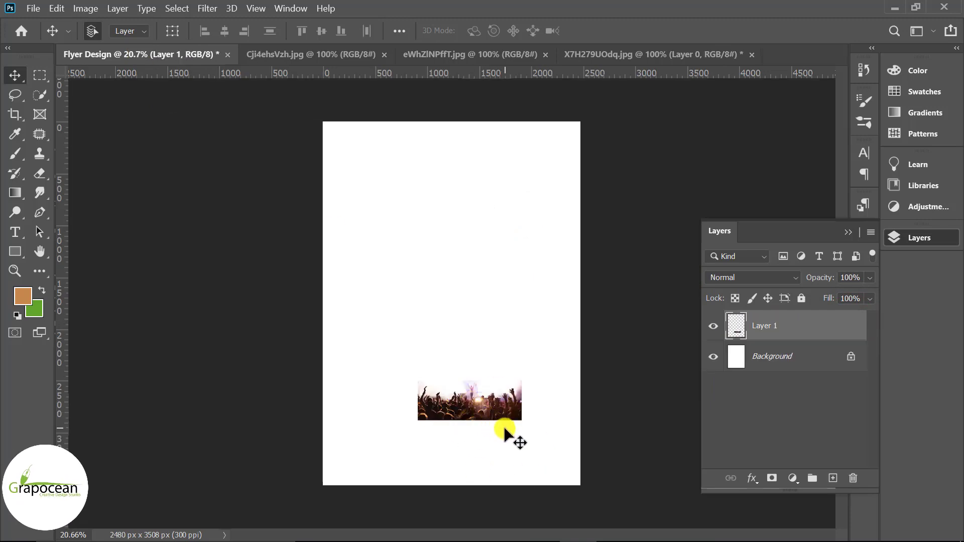
pyautogui.hotkey('ctrl', 't')
pyautogui.moveTo(523, 435); pyautogui.dragTo(599, 464)
pyautogui.moveTo(488, 437); pyautogui.dragTo(469, 437)
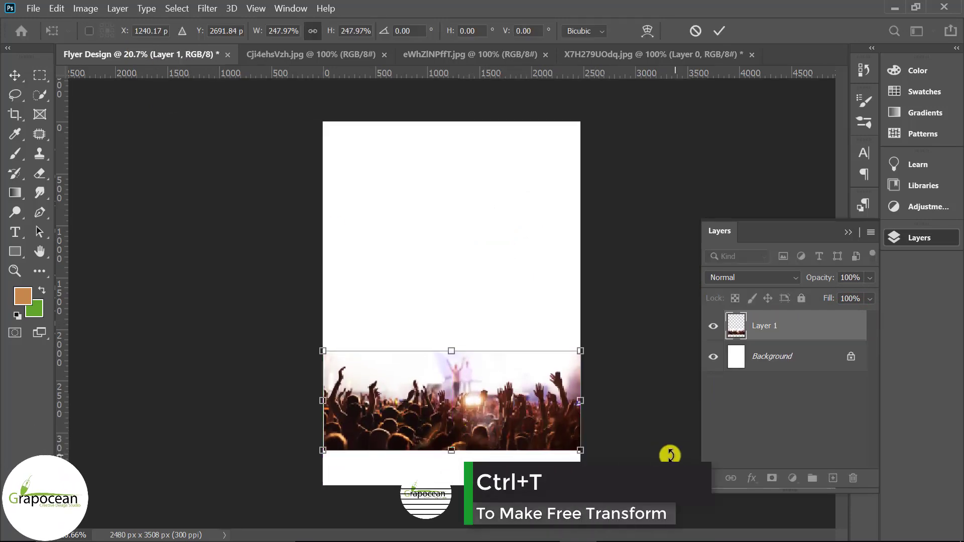
pyautogui.moveTo(581, 451); pyautogui.dragTo(580, 457)
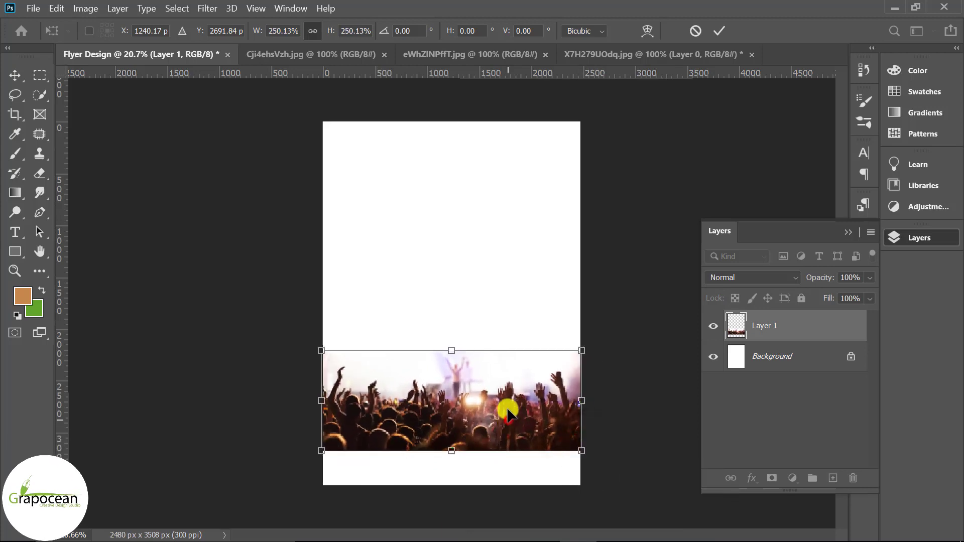
pyautogui.moveTo(508, 413); pyautogui.dragTo(508, 408)
pyautogui.click(719, 31)
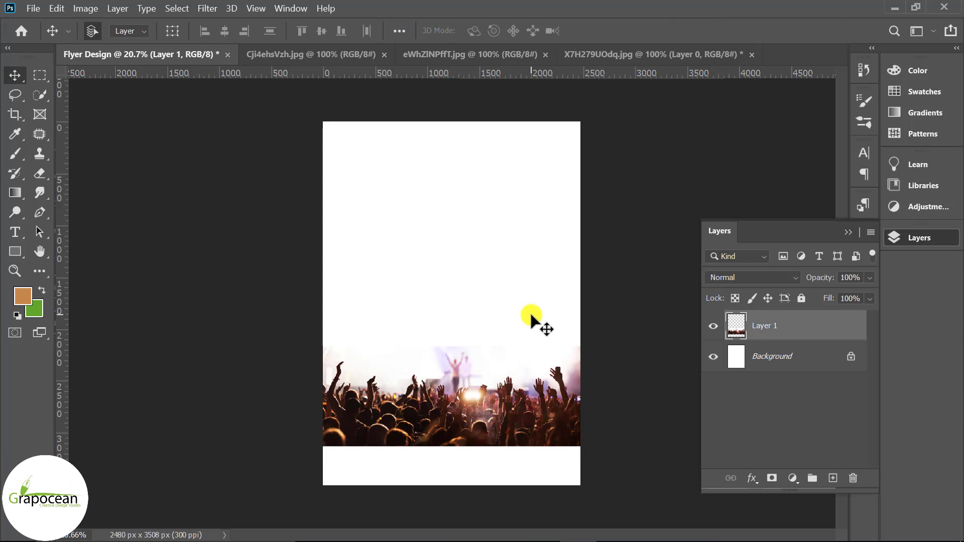
# Add a black (#000000) Solid Color fill layer directly above the Background layer
pyautogui.click(777, 362)
pyautogui.click(792, 478)
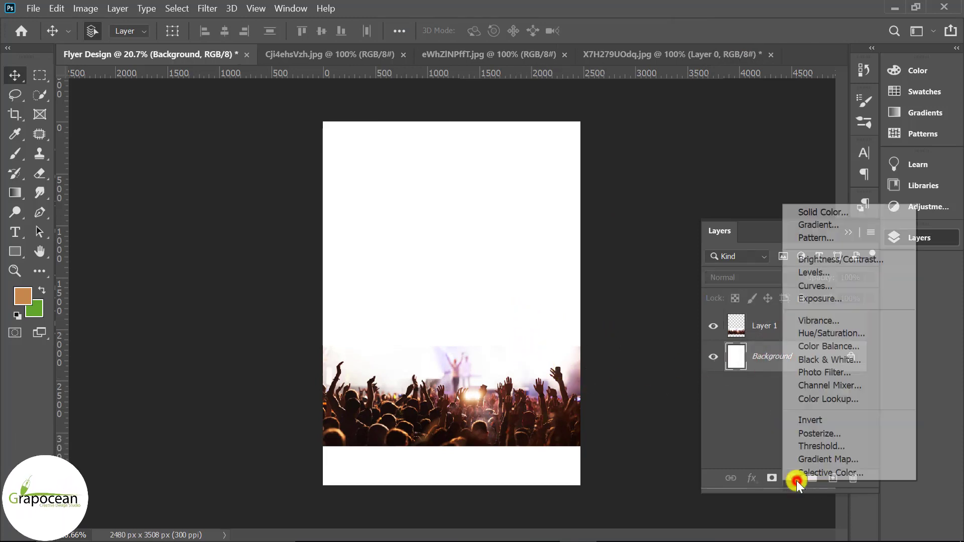
pyautogui.click(842, 212)
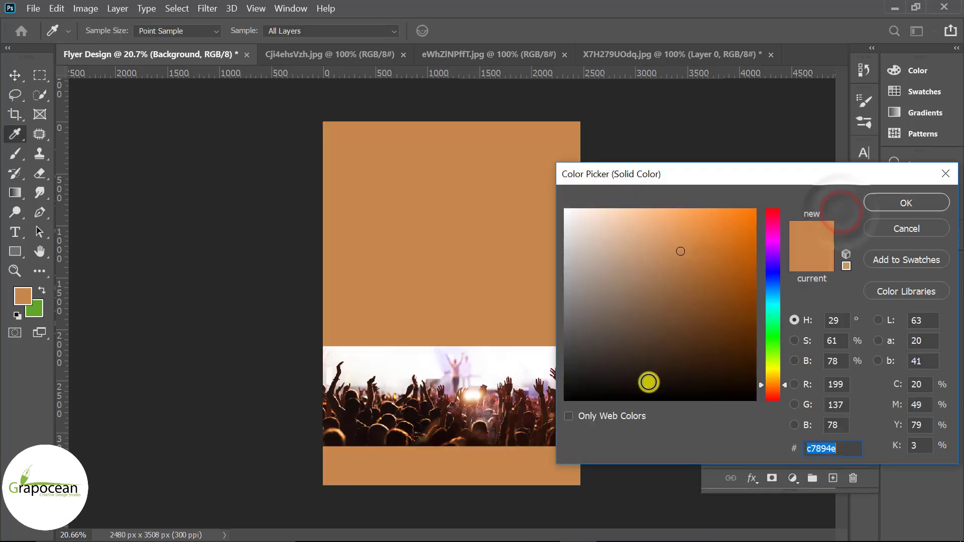
pyautogui.click(619, 382)
pyautogui.click(564, 393)
pyautogui.moveTo(521, 394)
pyautogui.mouseDown()
pyautogui.moveTo(556, 386)
pyautogui.moveTo(552, 417)
pyautogui.mouseUp()
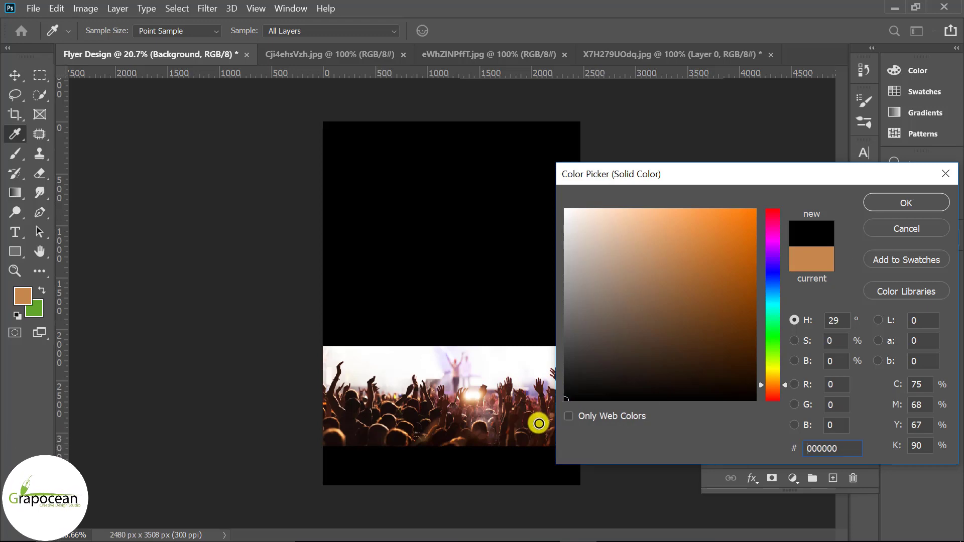
pyautogui.click(933, 210)
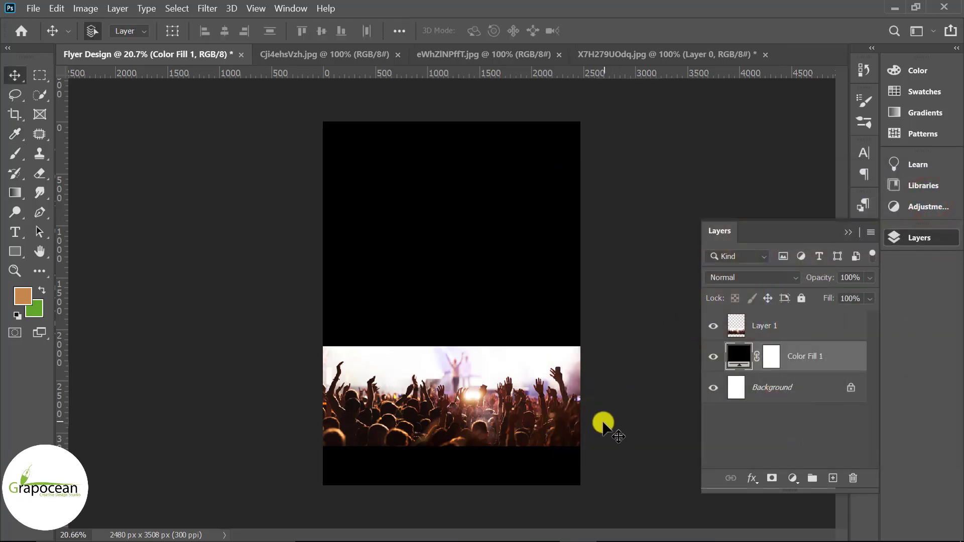
pyautogui.click(517, 412)
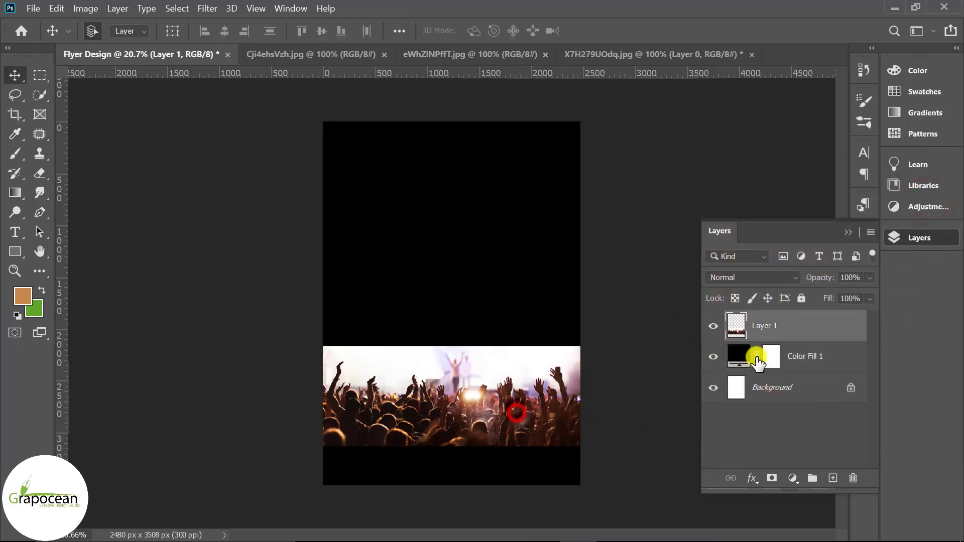
# Add a purple Solid Color fill layer above the crowd photo
pyautogui.click(794, 478)
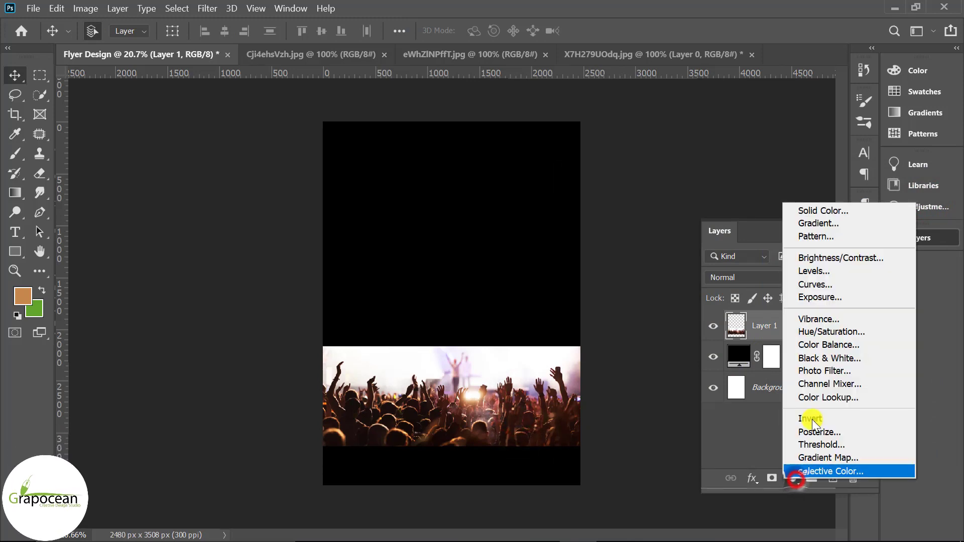
pyautogui.click(843, 210)
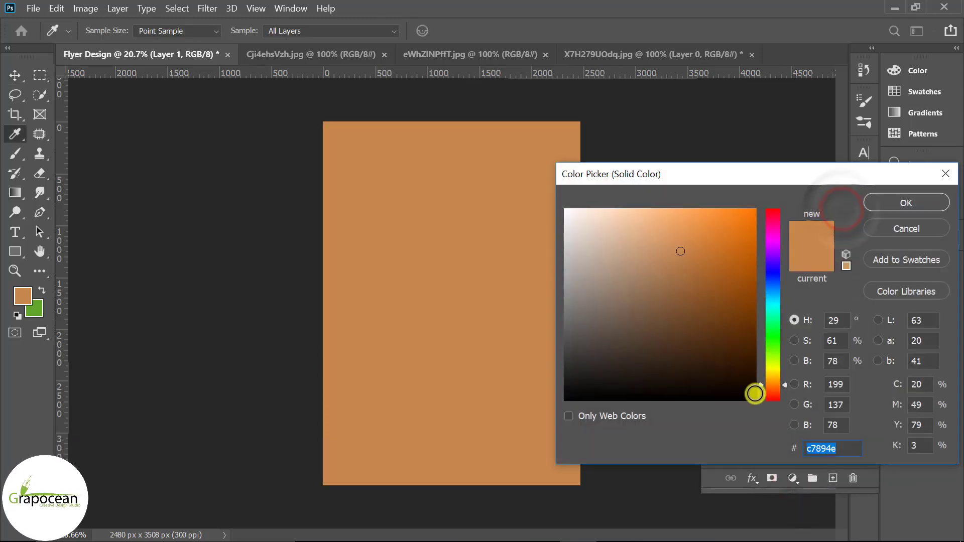
pyautogui.moveTo(773, 251)
pyautogui.mouseDown()
pyautogui.moveTo(778, 237)
pyautogui.moveTo(773, 302)
pyautogui.moveTo(788, 297)
pyautogui.mouseUp()
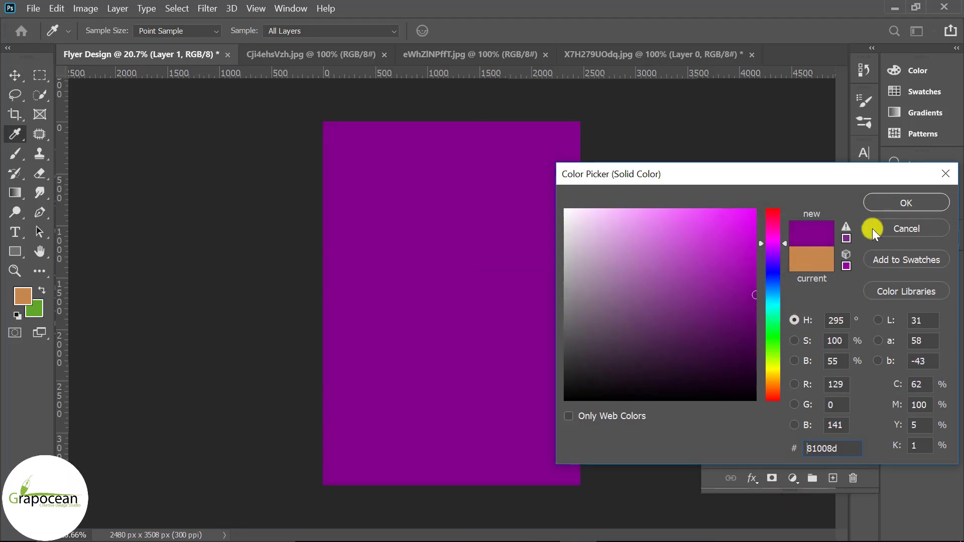
pyautogui.click(929, 204)
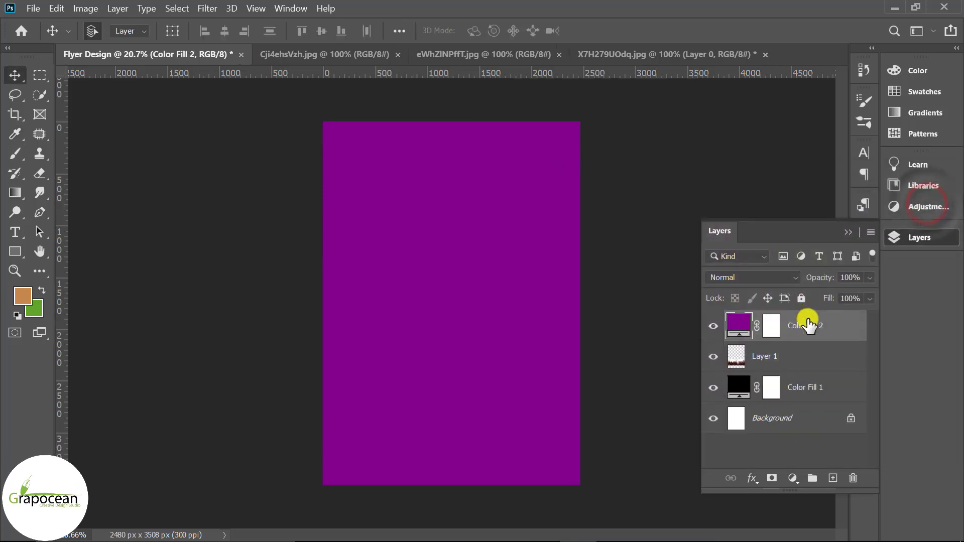
# Clip the purple fill to the crowd photo and set its blend mode to Color
pyautogui.rightClick(807, 324)
pyautogui.click(682, 300)
pyautogui.click(772, 277)
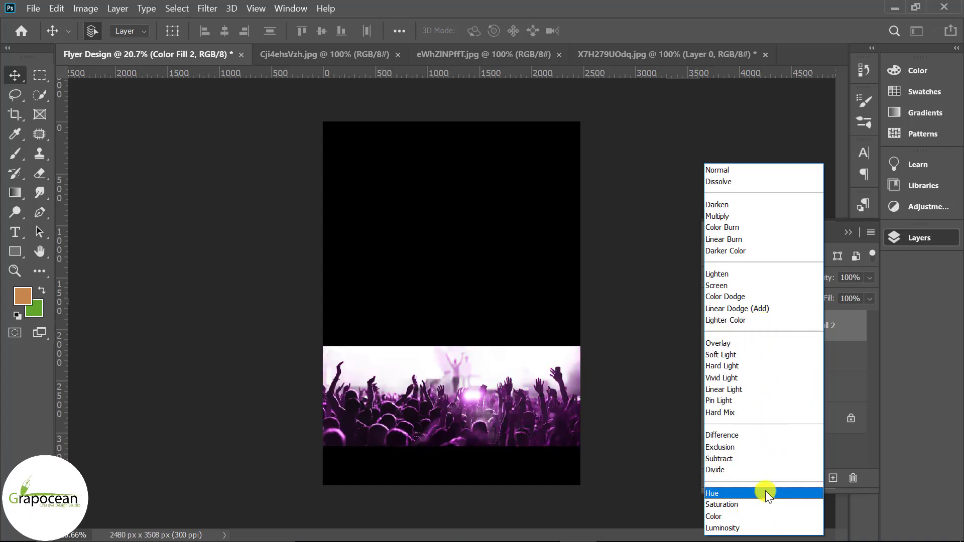
pyautogui.click(748, 513)
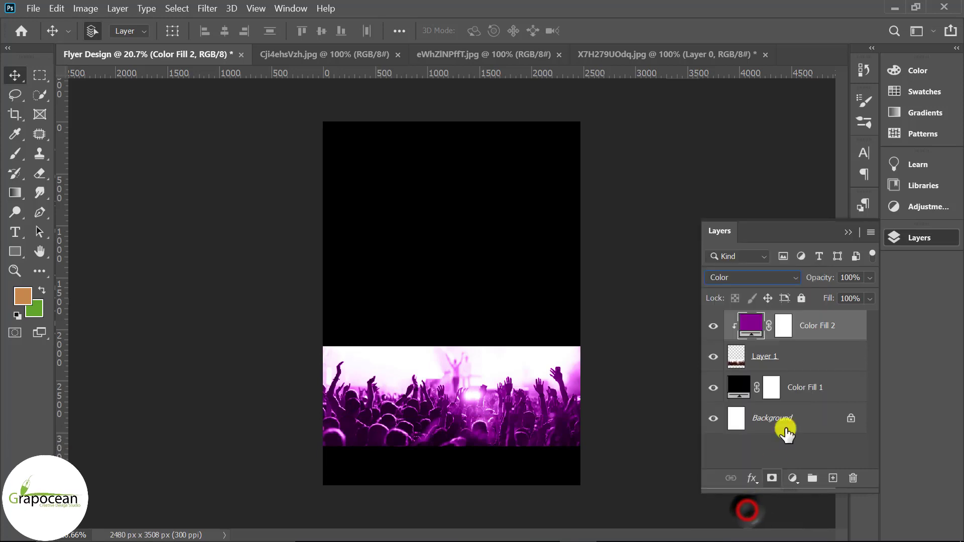
pyautogui.click(798, 479)
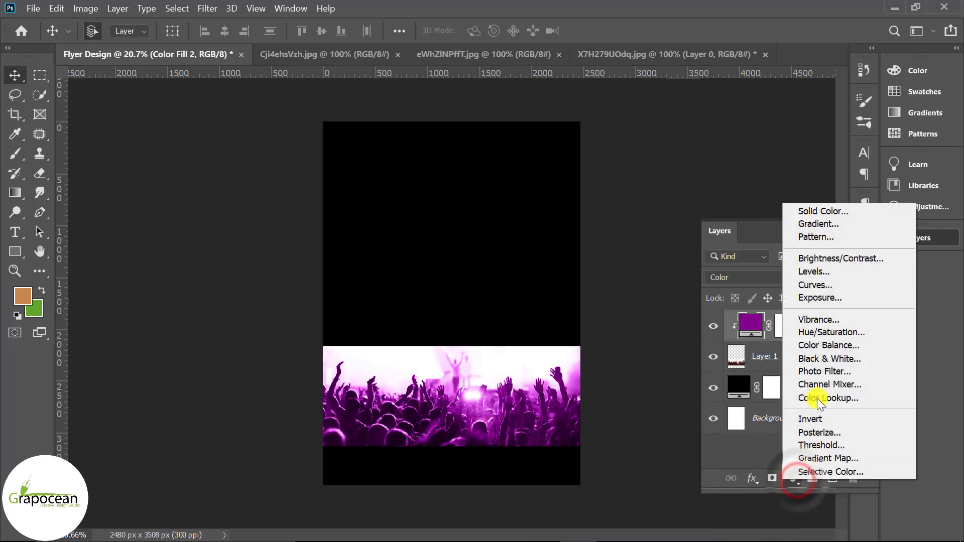
# Add a near-black Color Fill 3, clip it to the crowd photo, and invert its mask
pyautogui.click(831, 211)
pyautogui.click(646, 359)
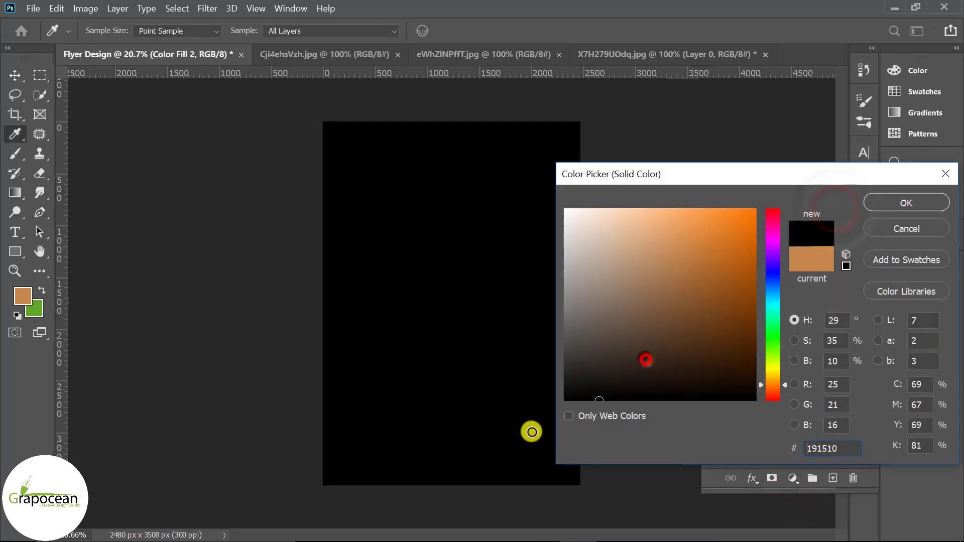
pyautogui.click(884, 211)
pyautogui.click(772, 326)
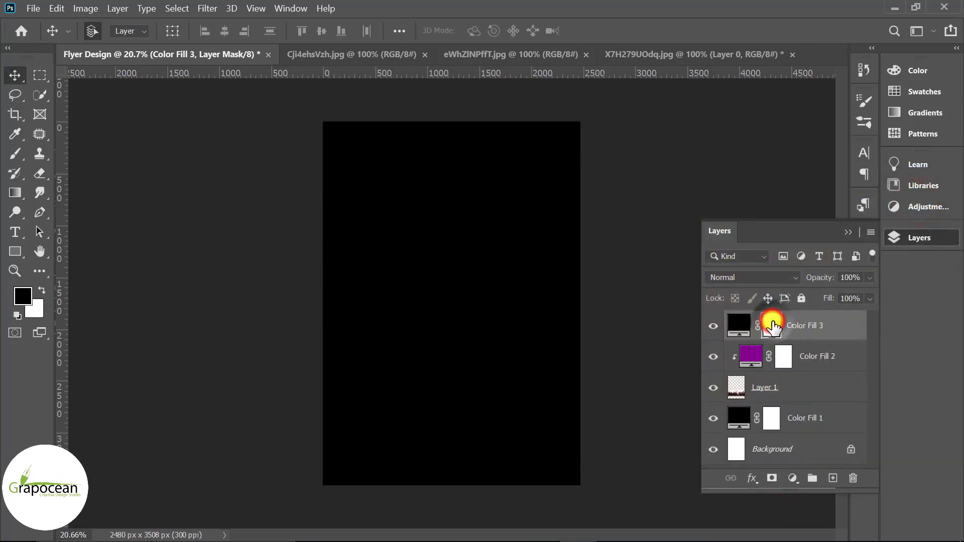
pyautogui.rightClick(772, 327)
pyautogui.click(738, 326)
pyautogui.rightClick(745, 331)
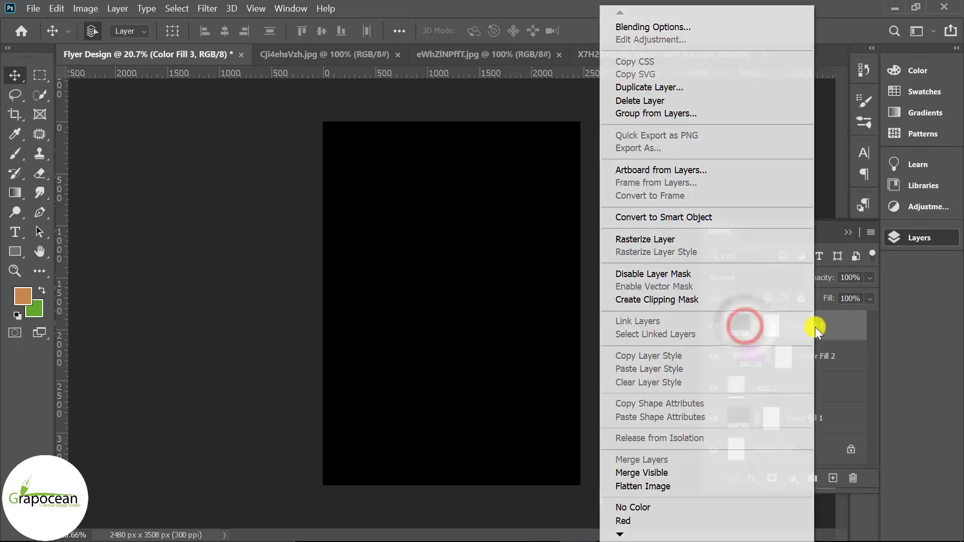
pyautogui.click(702, 296)
pyautogui.click(781, 327)
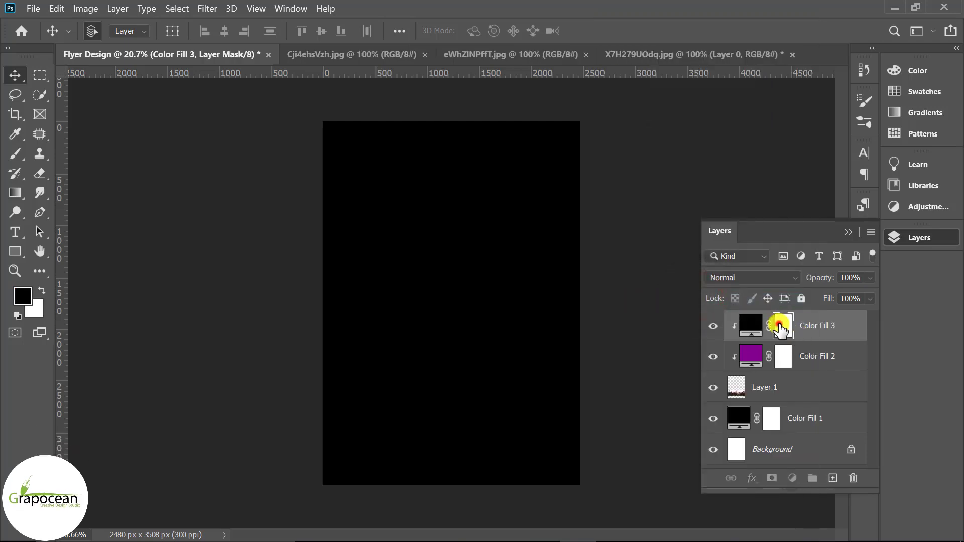
pyautogui.hotkey('ctrl', 'i')
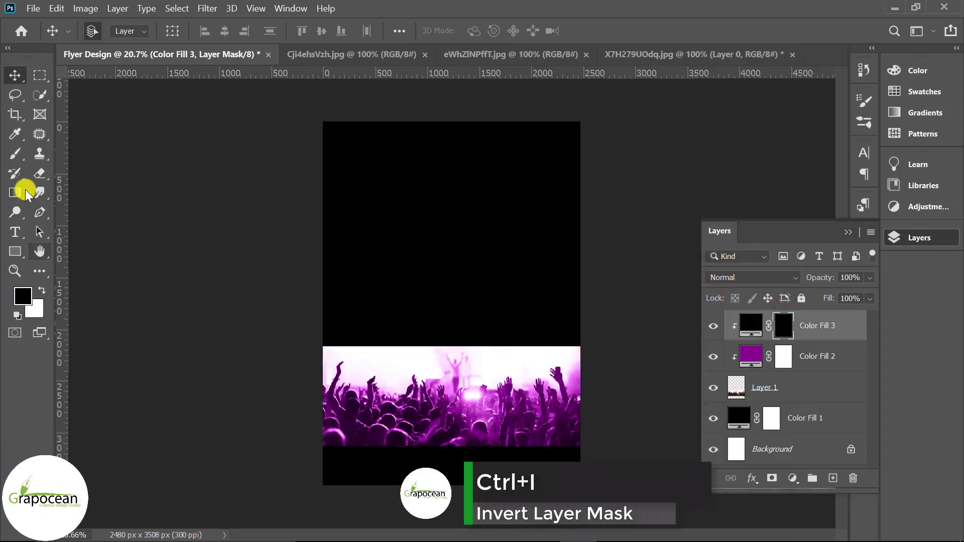
# Use a large brush on the Color Fill 3 mask to darken the crowd's lower left and upper right
pyautogui.rightClick(17, 154)
pyautogui.click(67, 152)
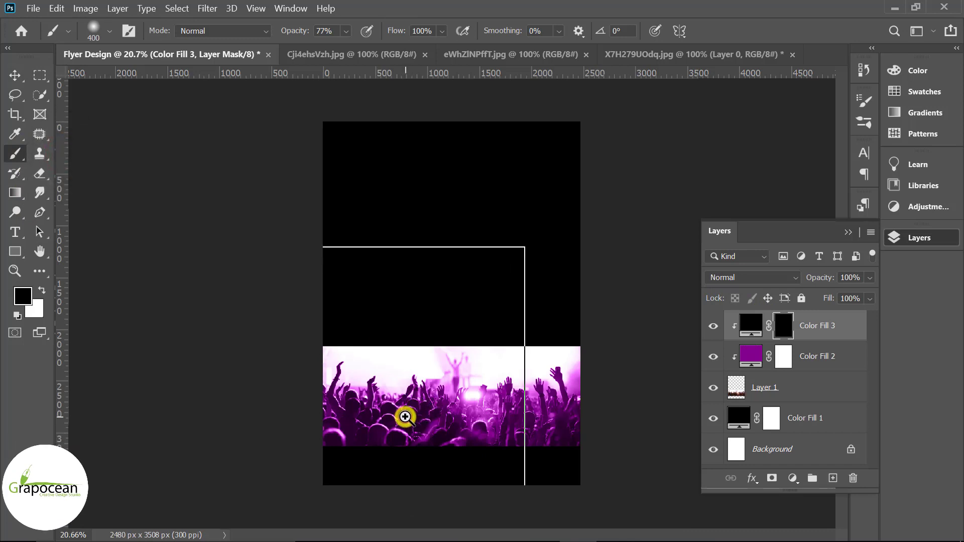
pyautogui.keyDown('ctrl'); pyautogui.click(402, 415); pyautogui.keyUp('ctrl')
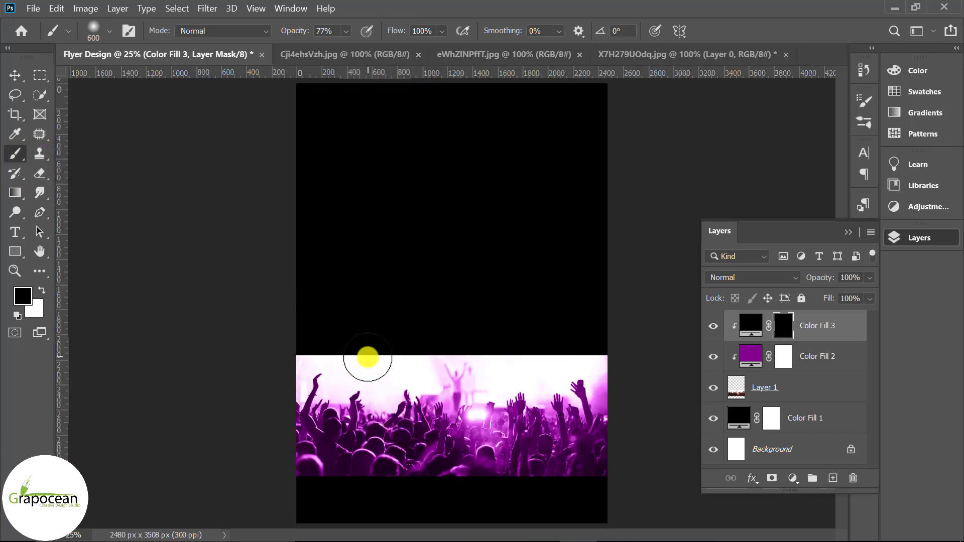
pyautogui.press(']')
pyautogui.press(']')
pyautogui.press(']')
pyautogui.moveTo(355, 441); pyautogui.dragTo(276, 473)
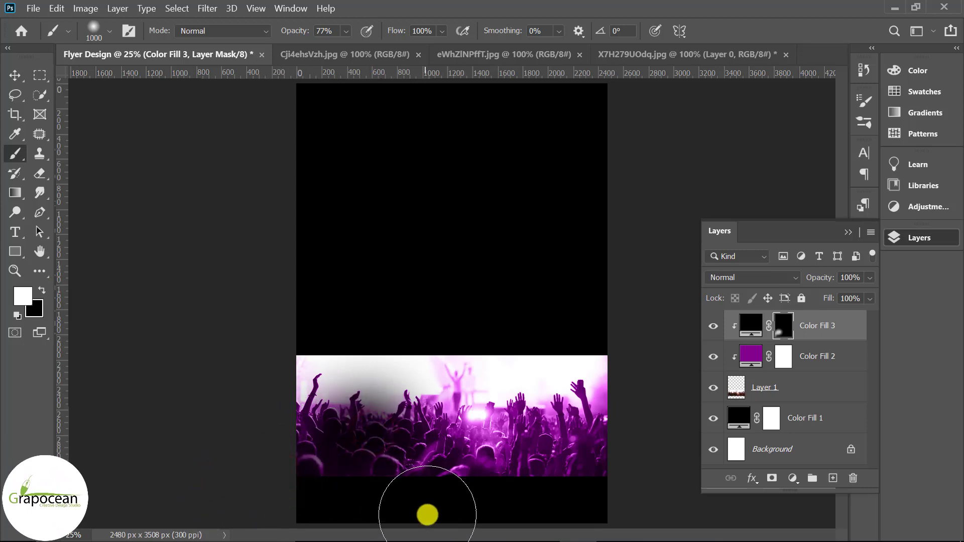
pyautogui.moveTo(427, 514); pyautogui.dragTo(422, 498)
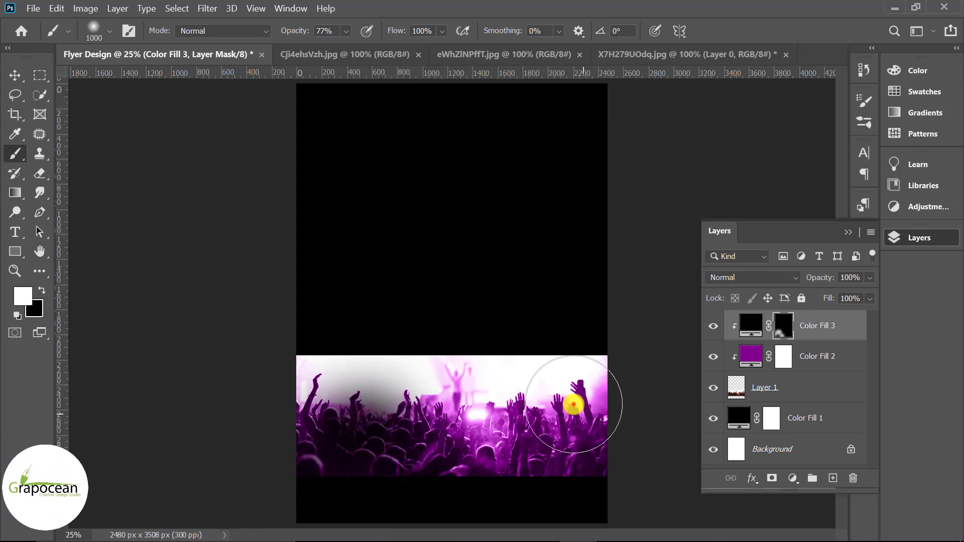
pyautogui.click(570, 401)
pyautogui.click(598, 383)
pyautogui.click(565, 373)
# Darken the strip along the crowd photo's bottom edge on the Color Fill 3 mask
pyautogui.click(470, 505)
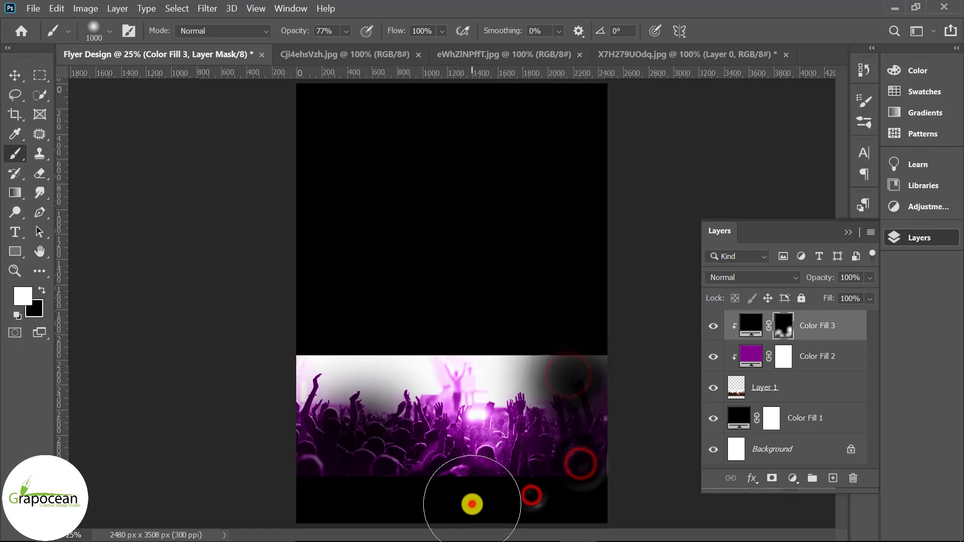
pyautogui.click(547, 502)
pyautogui.click(376, 511)
pyautogui.click(301, 501)
pyautogui.click(261, 493)
pyautogui.click(424, 531)
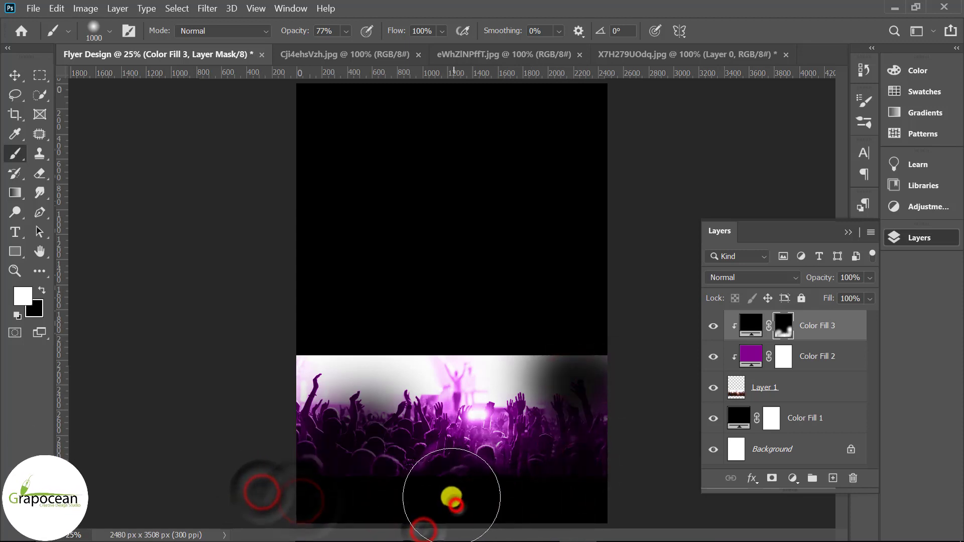
pyautogui.scroll(-1, 431, 478)
pyautogui.click(469, 336)
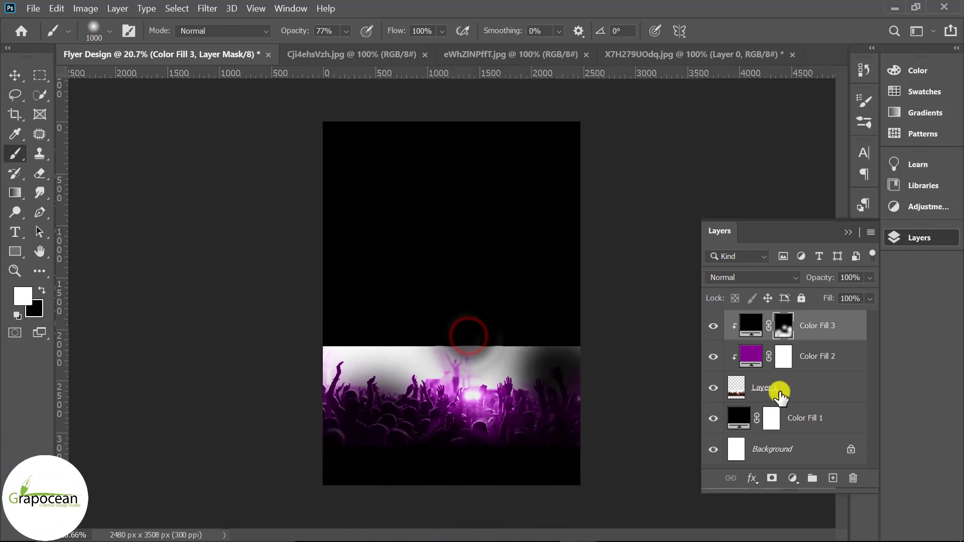
# Mask Layer 1 with a black-to-white gradient so the crowd fades upward into black
pyautogui.click(771, 418)
pyautogui.click(773, 388)
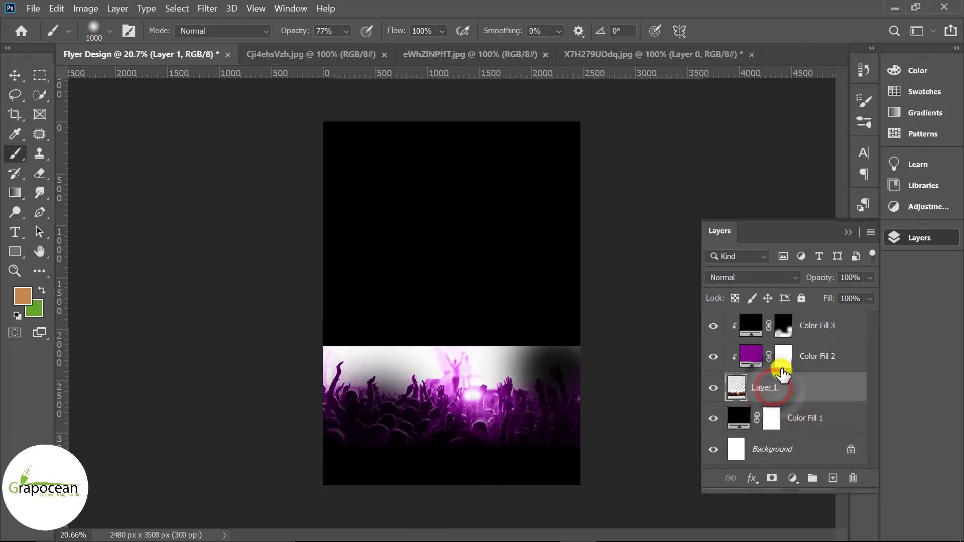
pyautogui.click(773, 478)
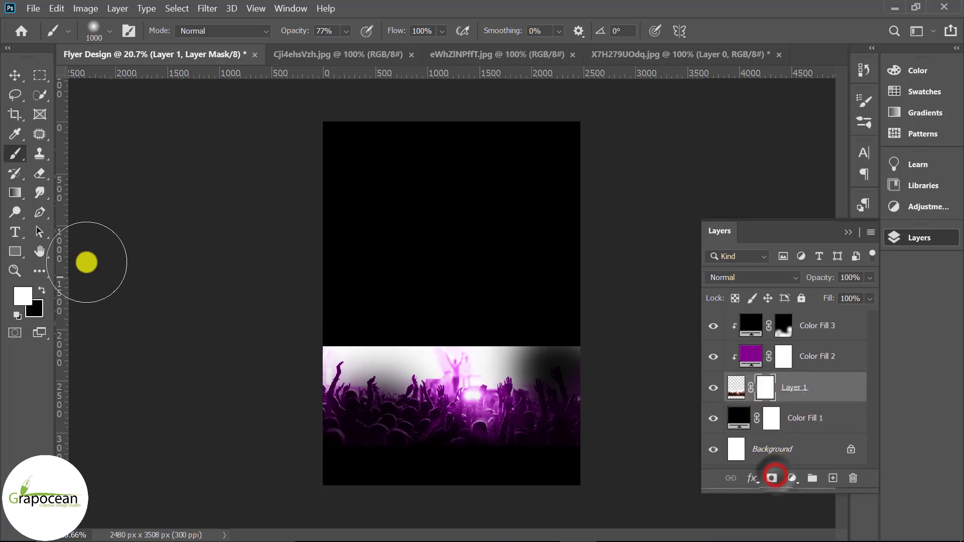
pyautogui.click(18, 197)
pyautogui.moveTo(435, 317); pyautogui.dragTo(429, 386)
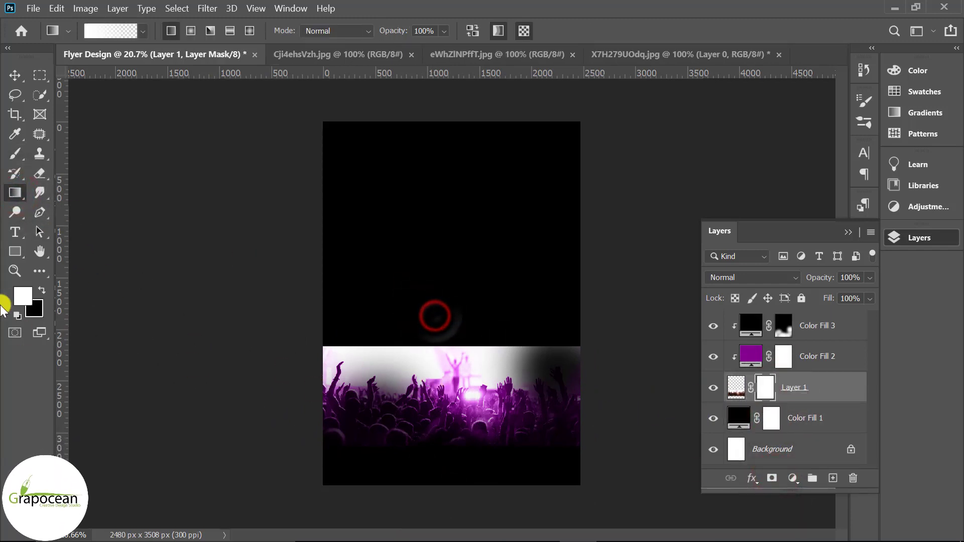
pyautogui.click(42, 291)
pyautogui.moveTo(432, 313); pyautogui.dragTo(430, 347)
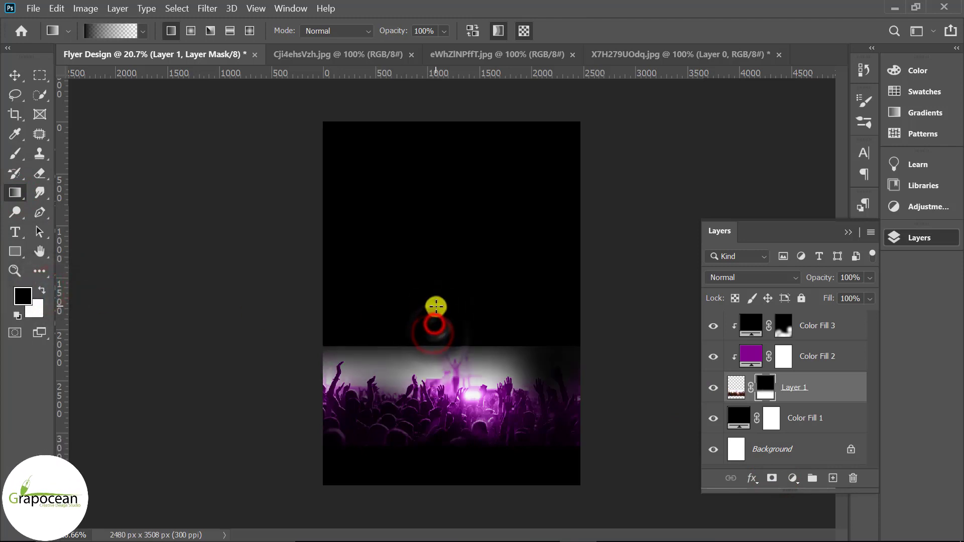
pyautogui.moveTo(398, 307); pyautogui.dragTo(404, 370)
pyautogui.moveTo(423, 308)
pyautogui.mouseDown()
pyautogui.moveTo(431, 351)
pyautogui.moveTo(463, 404)
pyautogui.mouseUp()
pyautogui.moveTo(482, 334); pyautogui.dragTo(485, 433)
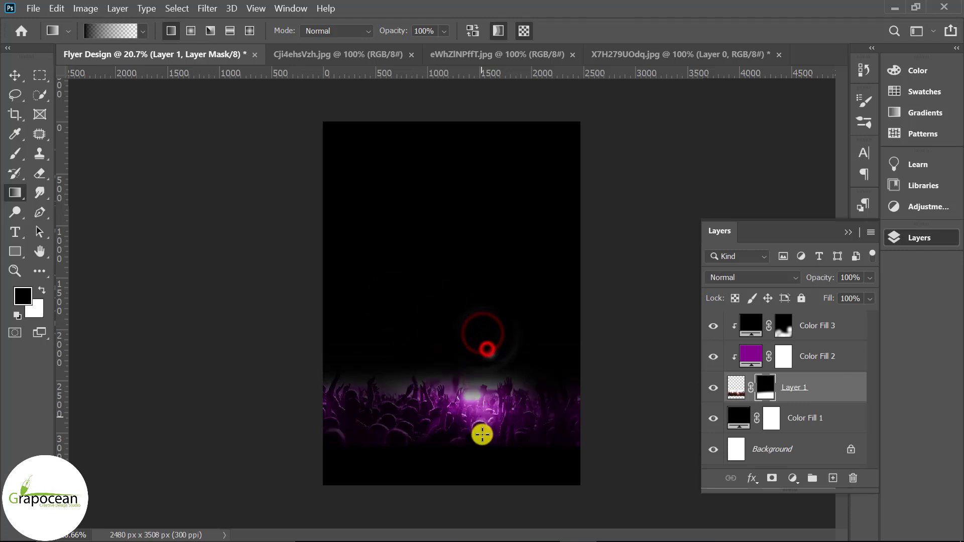
pyautogui.moveTo(466, 349); pyautogui.dragTo(504, 463)
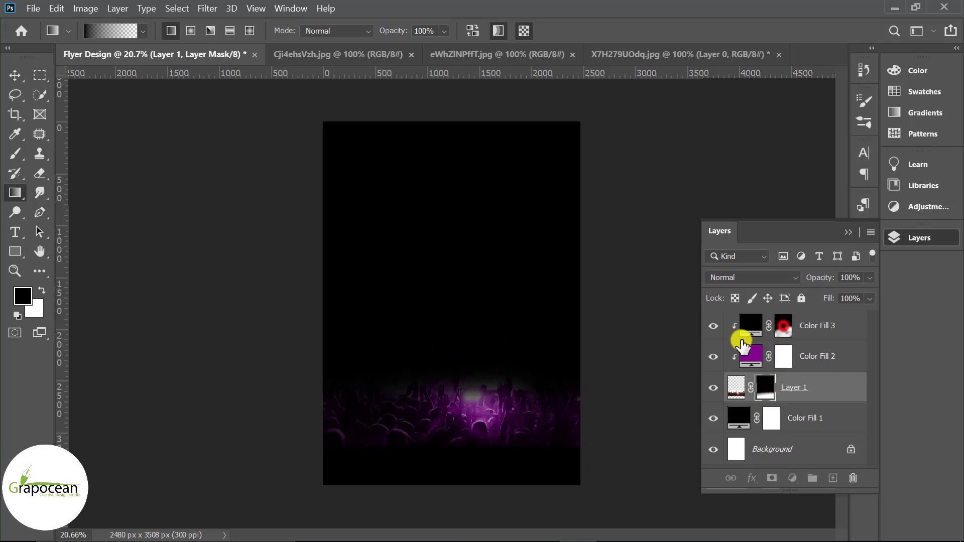
# Brush over the crowd's left side on the Color Fill 3 mask to darken it
pyautogui.click(783, 326)
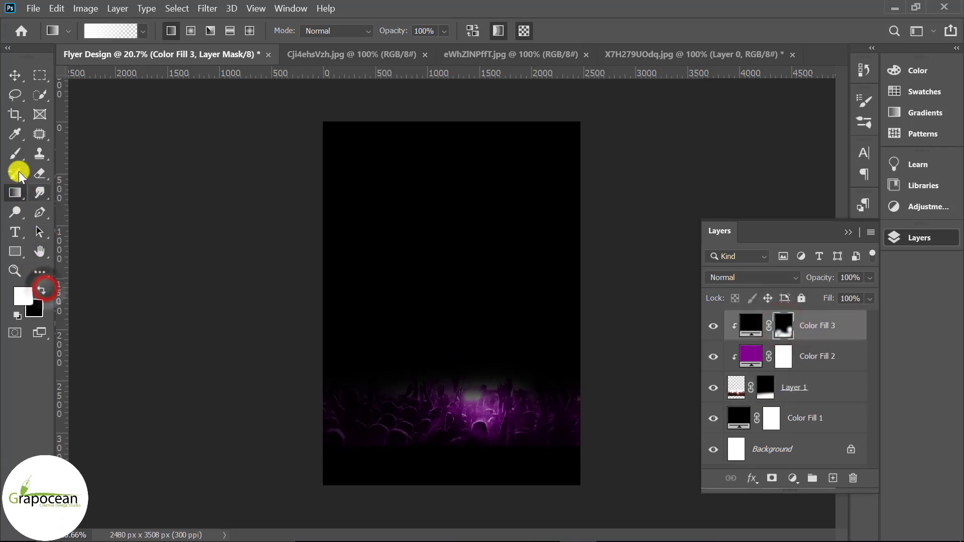
pyautogui.rightClick(15, 154)
pyautogui.click(64, 149)
pyautogui.click(383, 398)
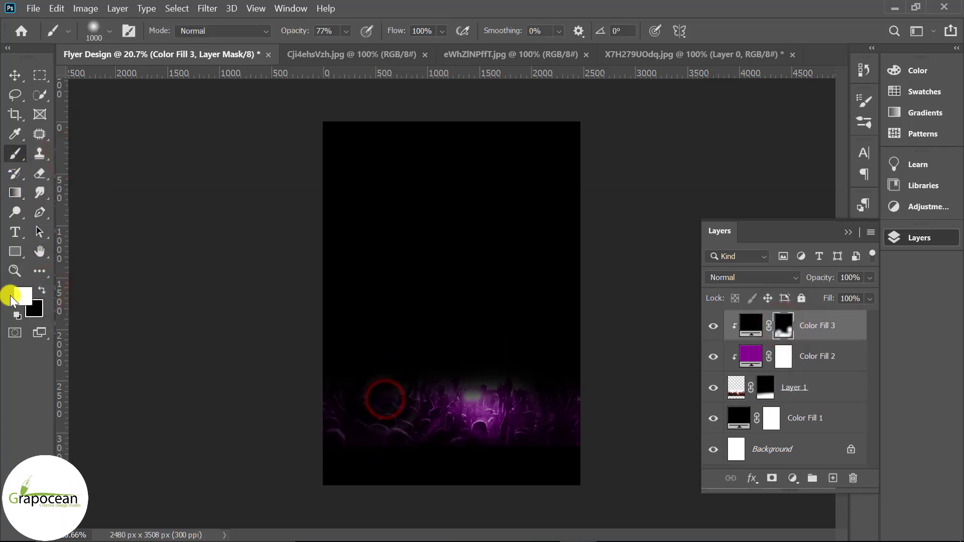
pyautogui.moveTo(389, 400); pyautogui.dragTo(353, 378)
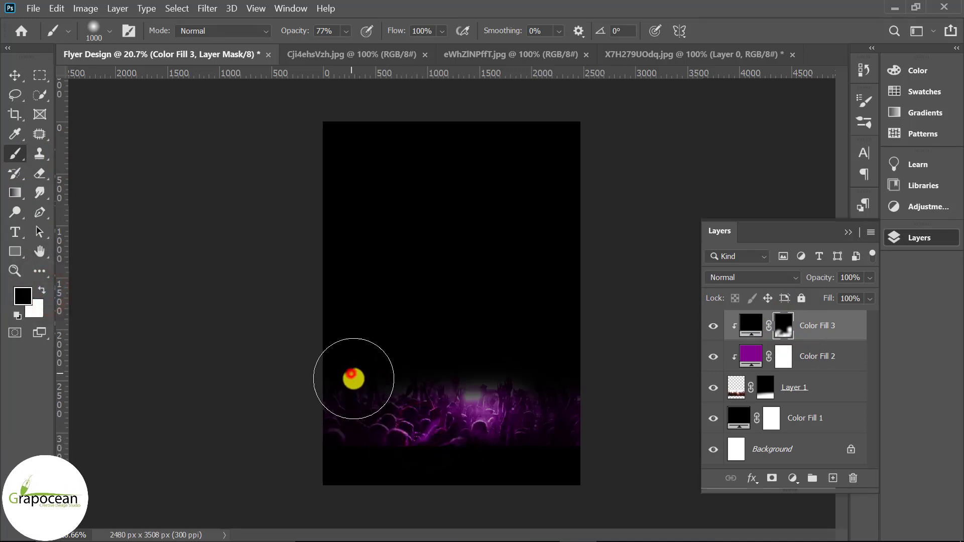
# Swap the brush colours and darken the crowd's bottom edge on the same mask
pyautogui.click(545, 457)
pyautogui.click(42, 289)
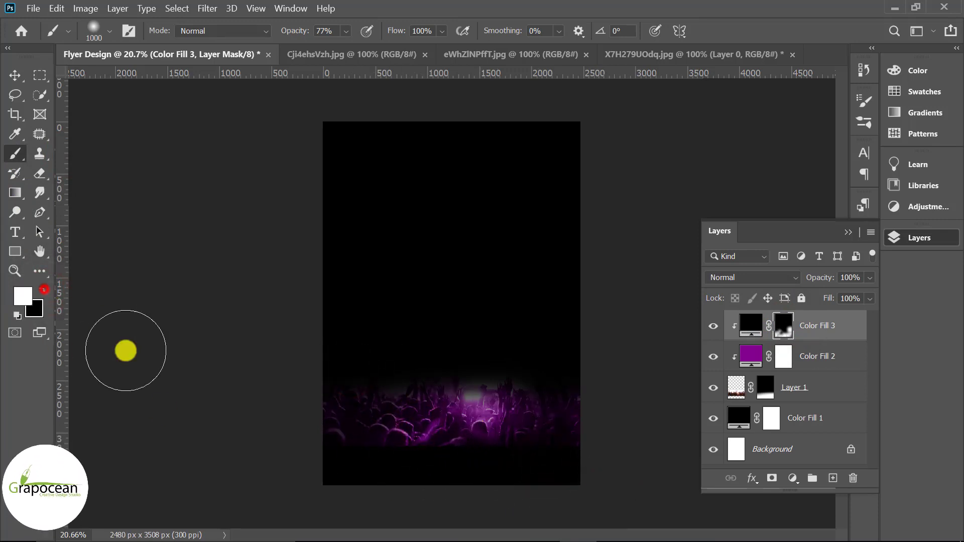
pyautogui.click(433, 468)
pyautogui.click(376, 472)
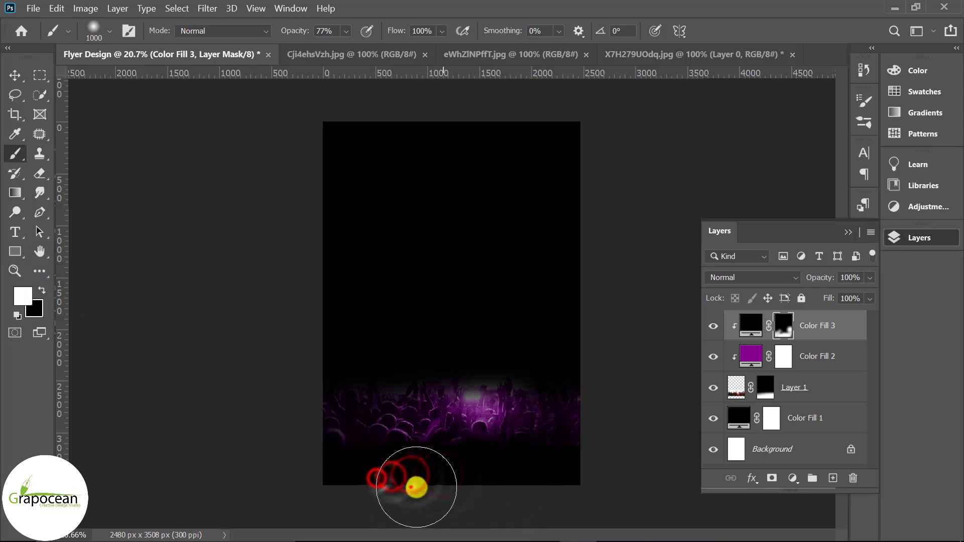
pyautogui.click(411, 487)
pyautogui.click(378, 496)
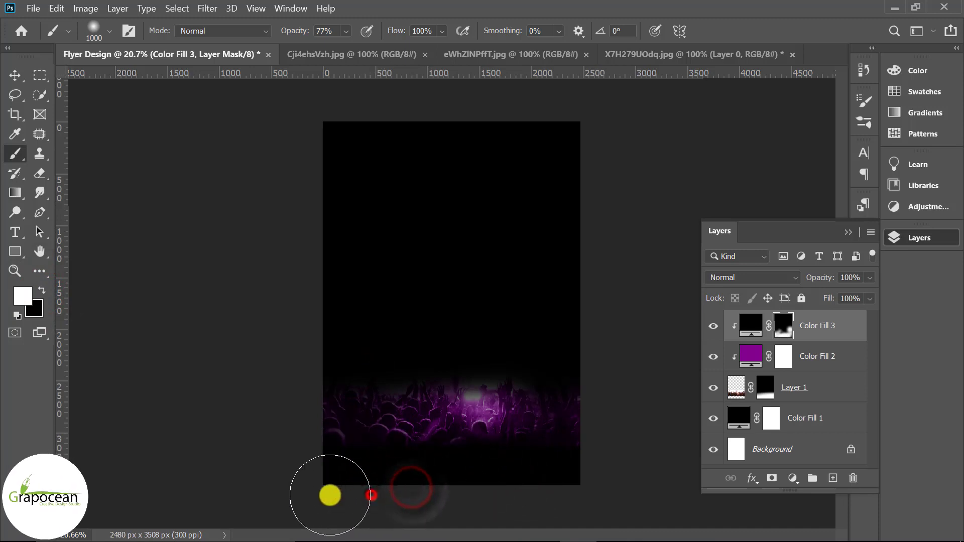
pyautogui.click(14, 75)
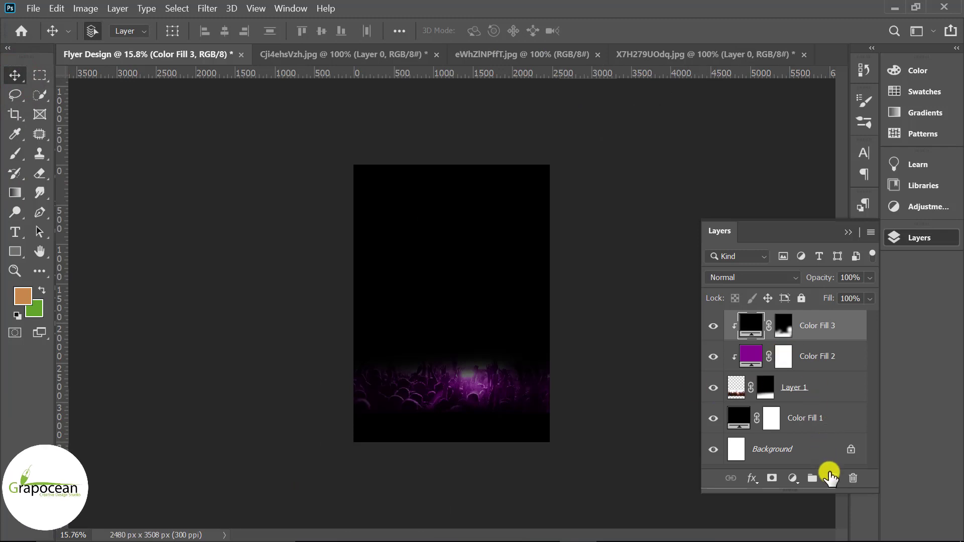
# Add a new top Layer 2 and fill it with 50% gray
pyautogui.click(832, 478)
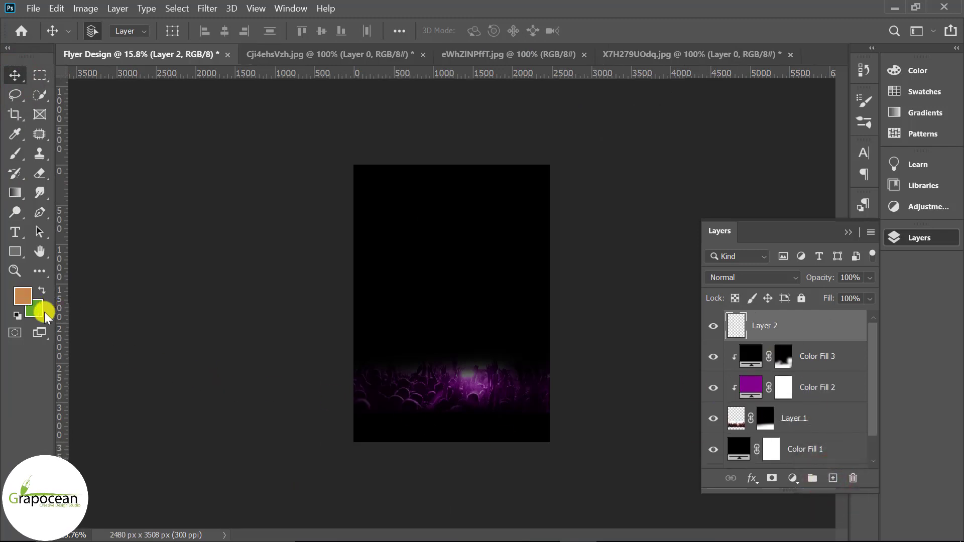
pyautogui.press('d')
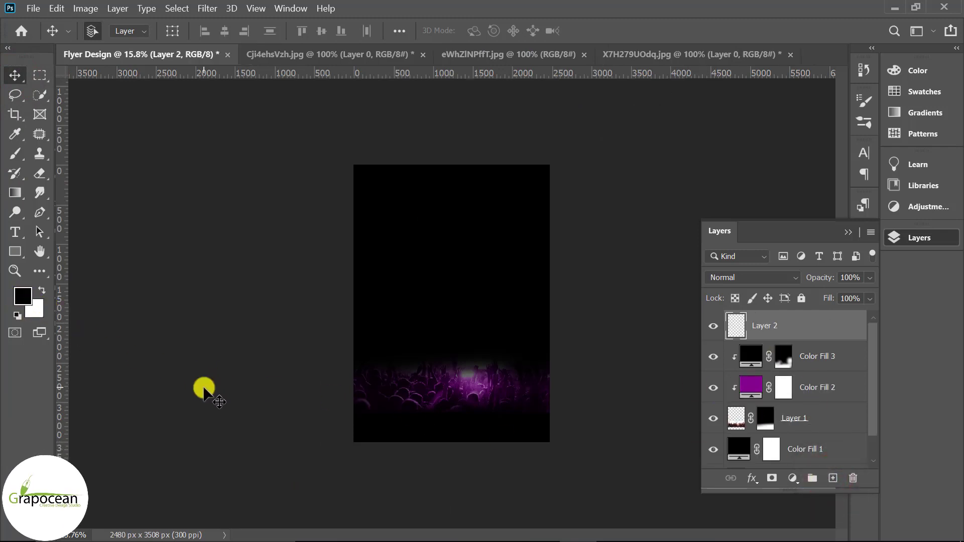
pyautogui.hotkey('shift', 'BackSpace')
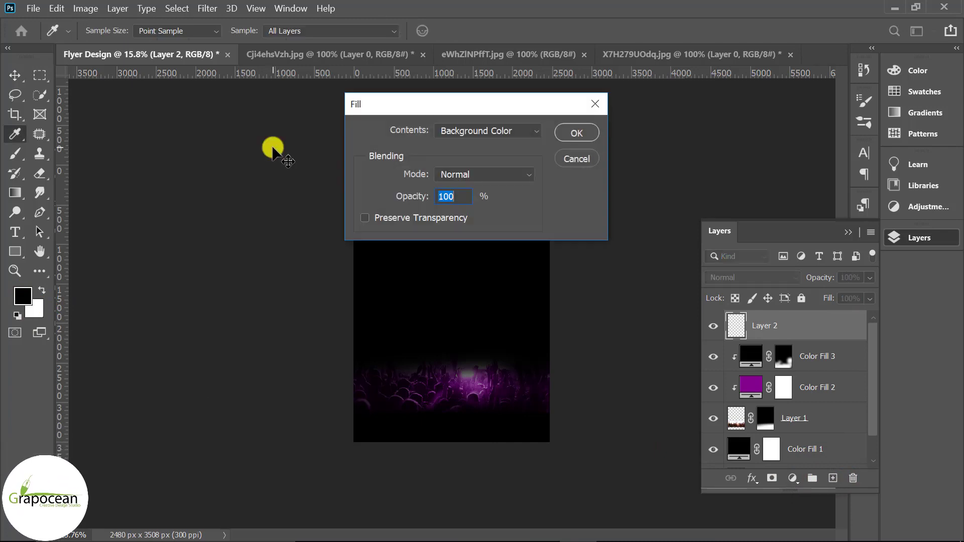
pyautogui.click(517, 131)
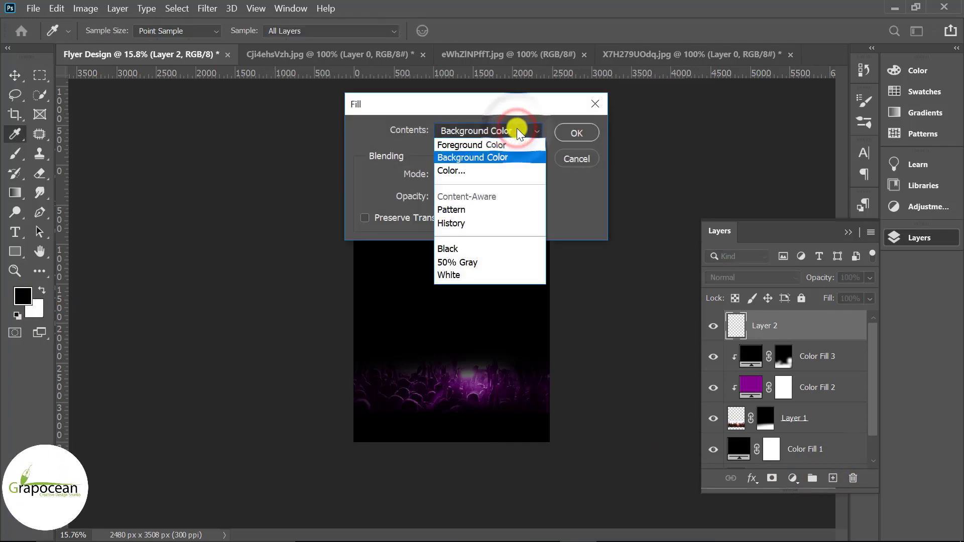
pyautogui.click(481, 262)
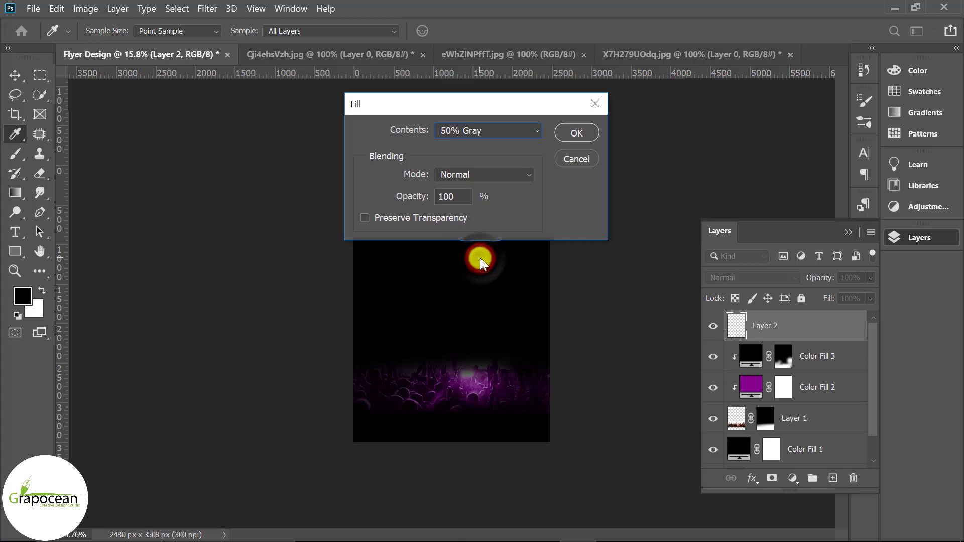
pyautogui.click(573, 133)
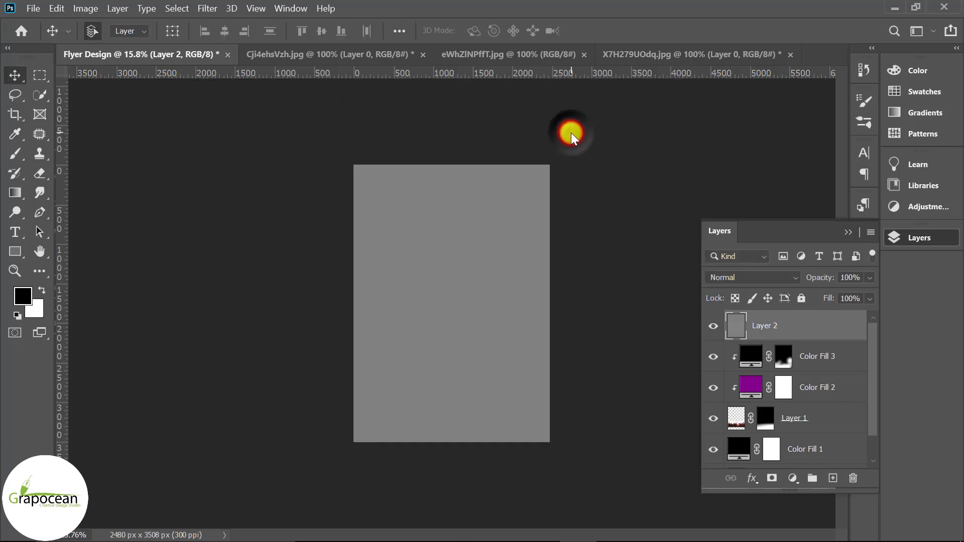
pyautogui.keyDown('ctrl'); pyautogui.click(434, 263); pyautogui.keyUp('ctrl')
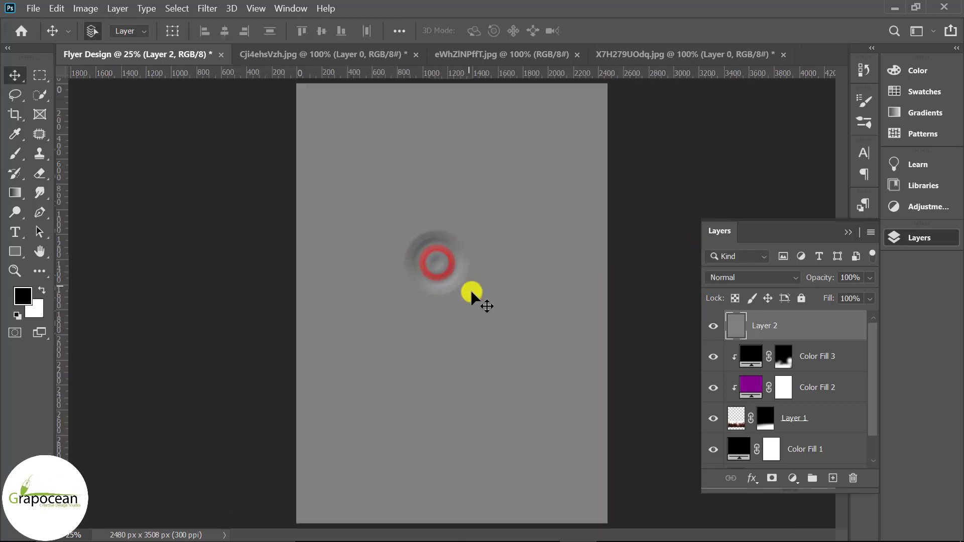
pyautogui.scroll(-1, 486, 326)
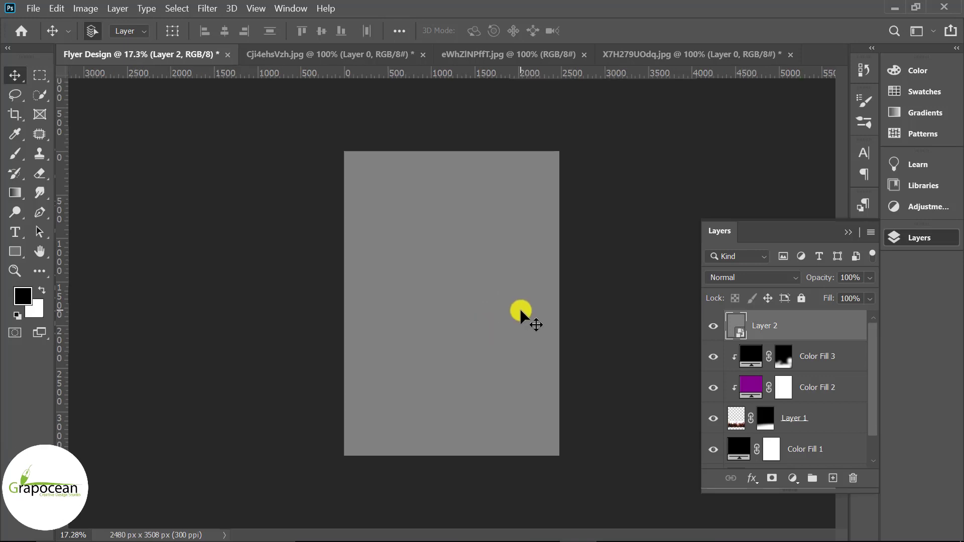
pyautogui.click(207, 9)
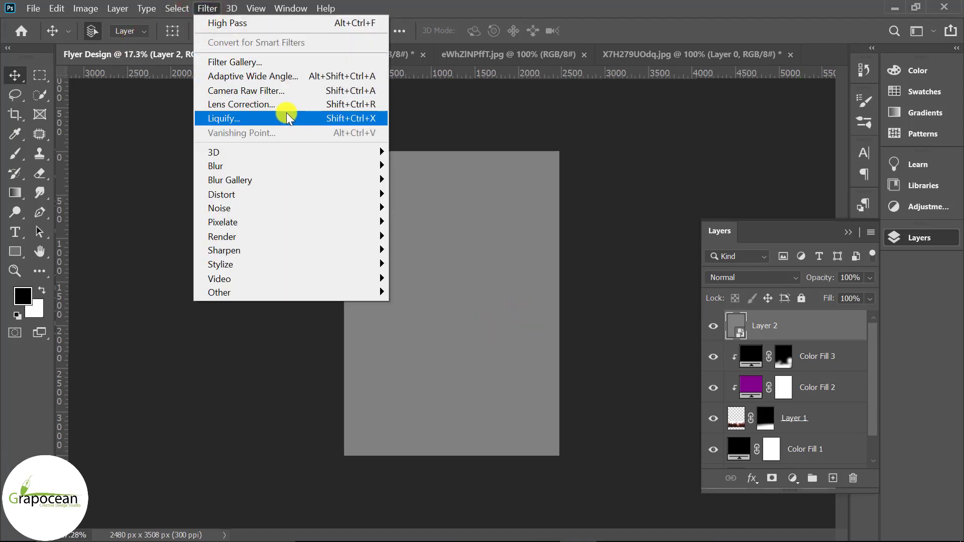
# Apply Film Grain from the Filter Gallery to the gray Layer 2
pyautogui.click(301, 62)
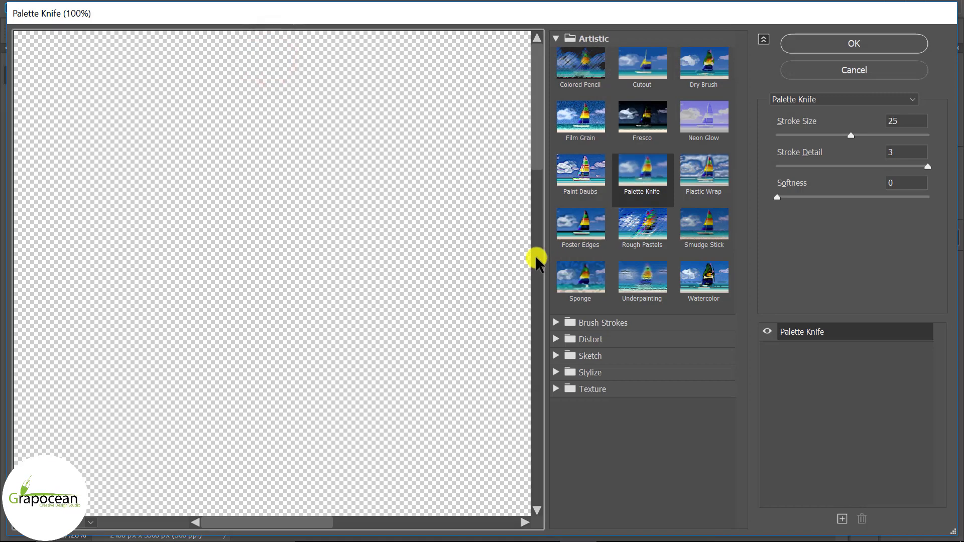
pyautogui.click(591, 110)
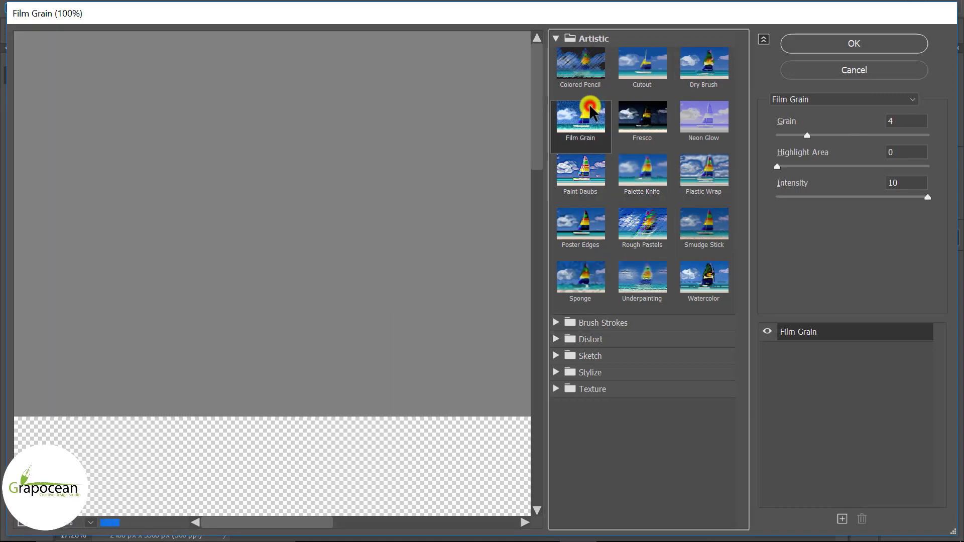
pyautogui.click(838, 45)
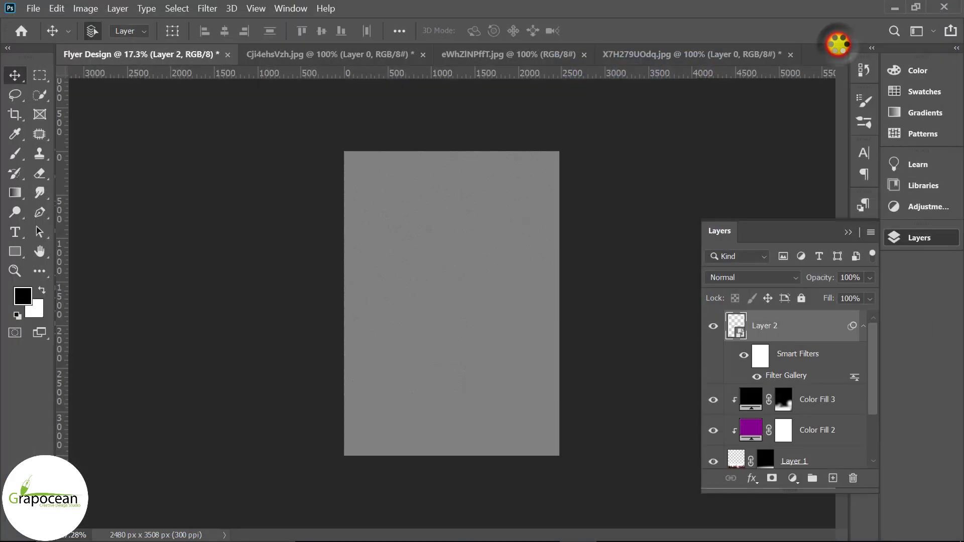
pyautogui.hotkey('ctrl', '+')
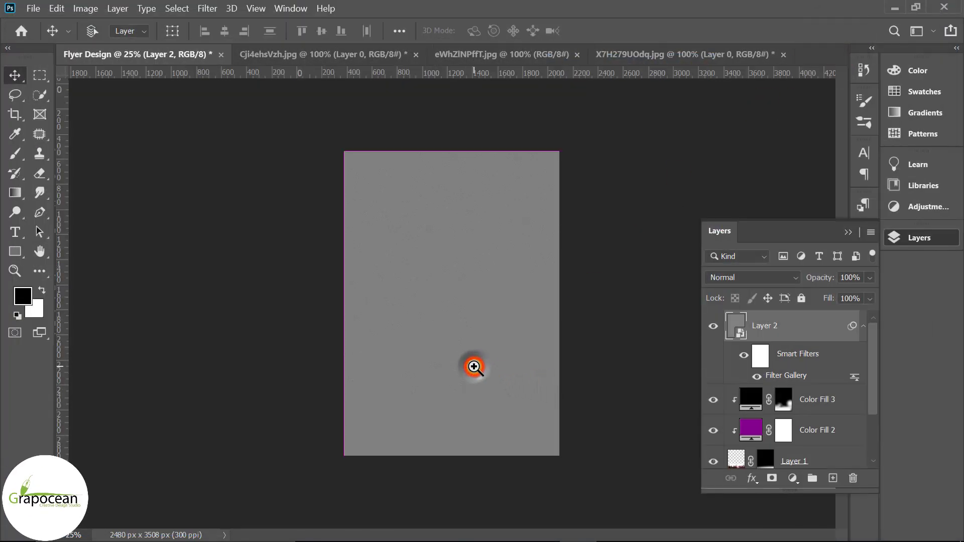
pyautogui.hotkey('ctrl', '+')
# Set Layer 2's blend mode to Linear Light and zoom out to view the flyer
pyautogui.click(750, 287)
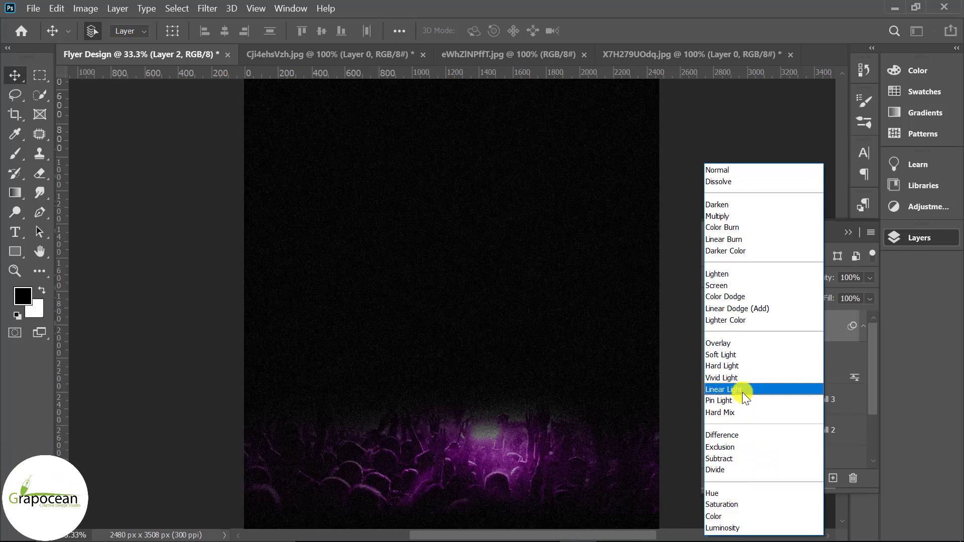
pyautogui.click(743, 390)
pyautogui.hotkey('ctrl', '-')
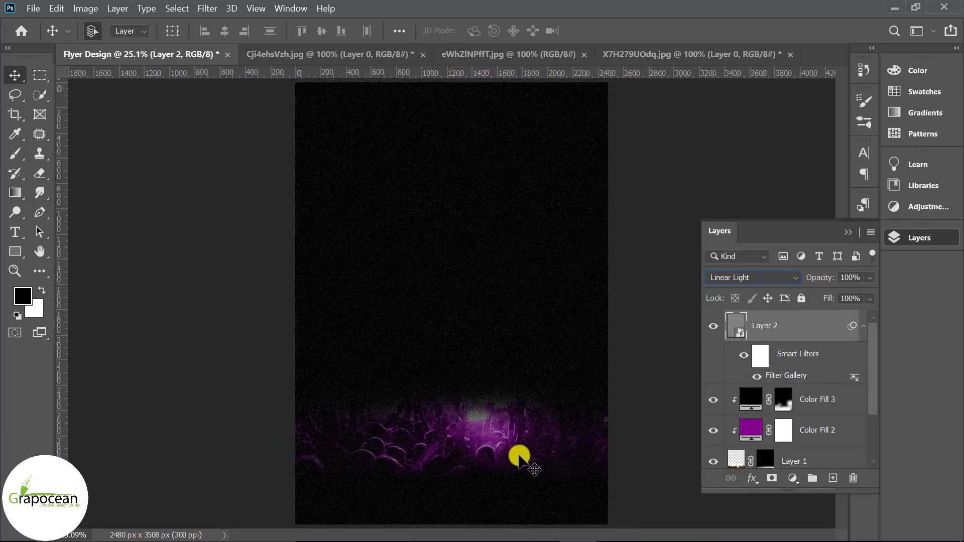
pyautogui.scroll(-2, 863, 437)
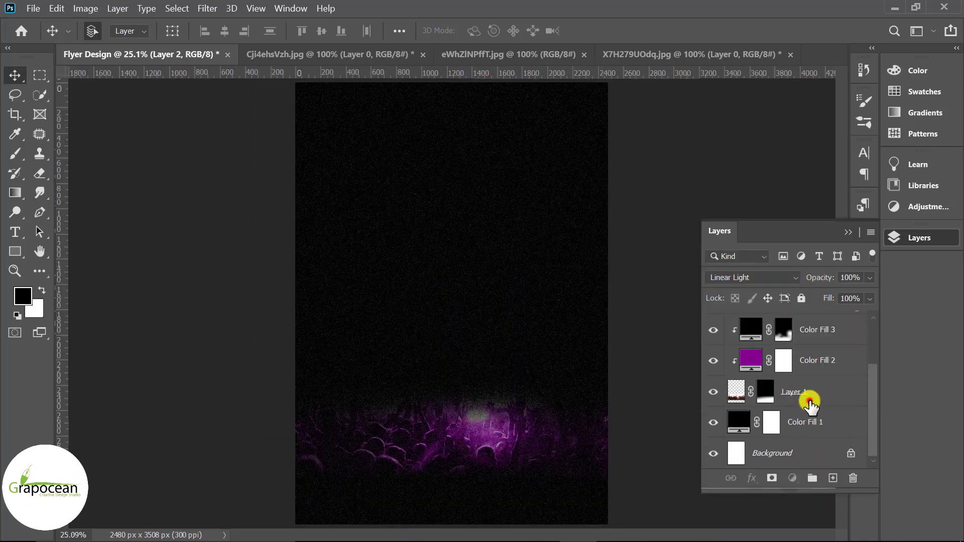
# Duplicate Layer 1, then move the copy higher up the page and enlarge it slightly
pyautogui.click(809, 400)
pyautogui.moveTo(830, 406); pyautogui.dragTo(833, 478)
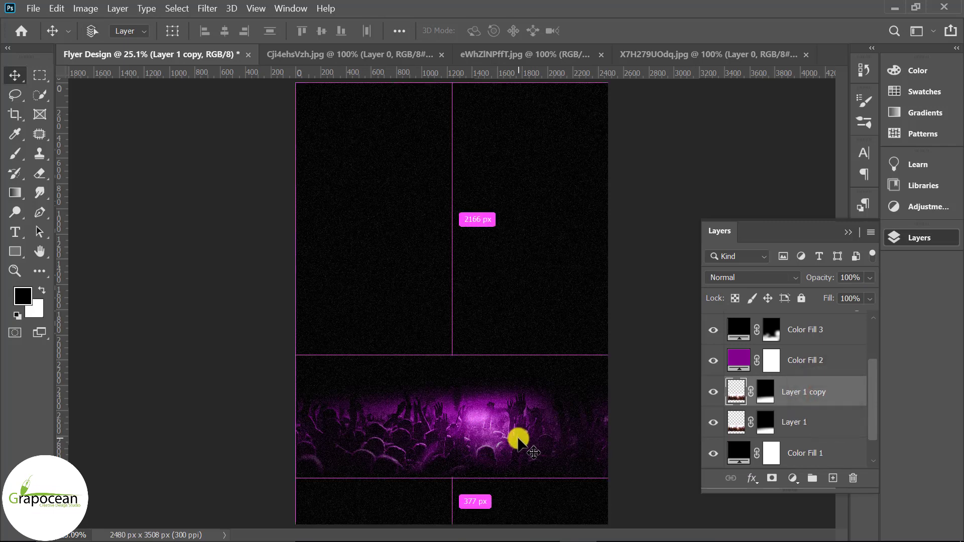
pyautogui.hotkey('ctrl', 't')
pyautogui.moveTo(499, 439)
pyautogui.mouseDown()
pyautogui.moveTo(468, 382)
pyautogui.moveTo(469, 391)
pyautogui.mouseUp()
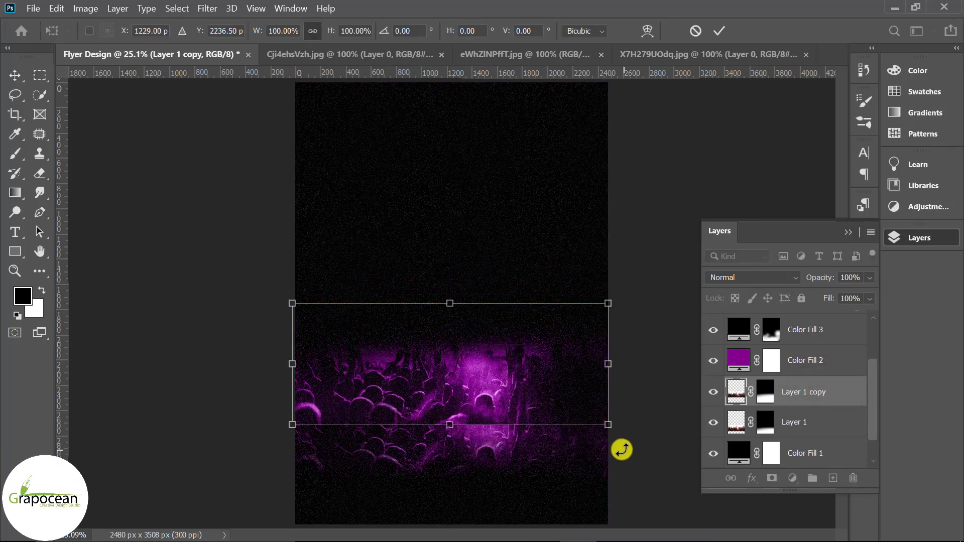
pyautogui.moveTo(611, 429); pyautogui.dragTo(619, 442)
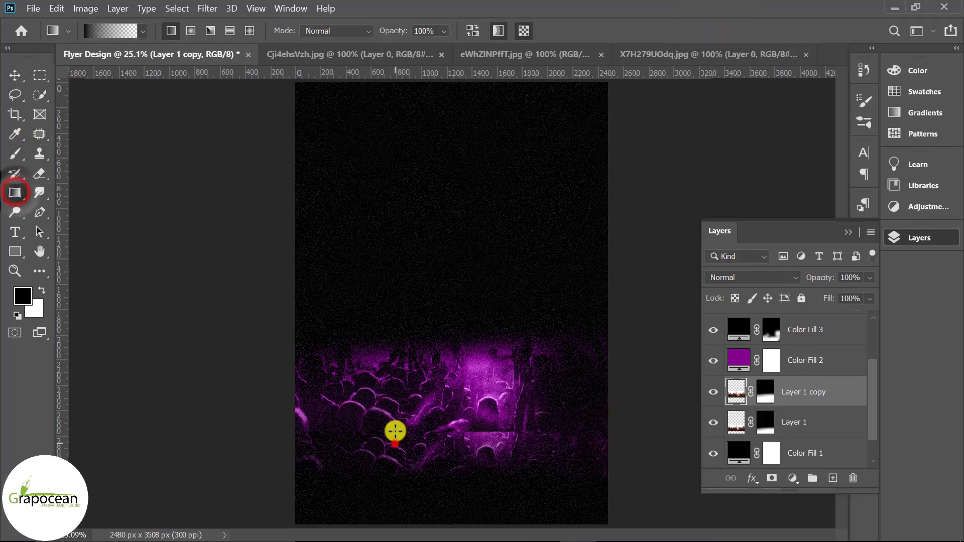
# Draw a gradient on the Layer 1 copy mask to blend the duplicate crowd in
pyautogui.moveTo(396, 429); pyautogui.dragTo(394, 446)
pyautogui.hotkey('ctrl', 'i')
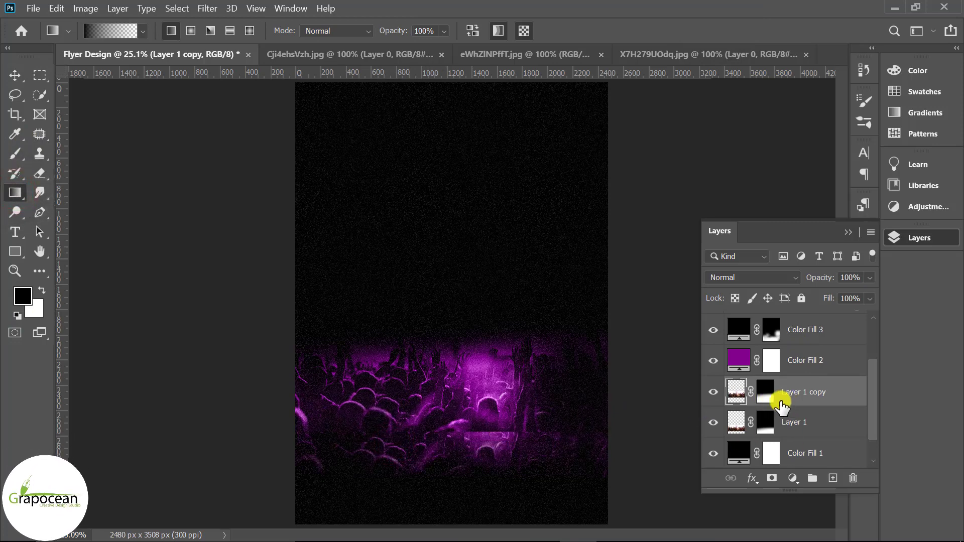
pyautogui.click(762, 402)
pyautogui.moveTo(411, 446); pyautogui.dragTo(459, 442)
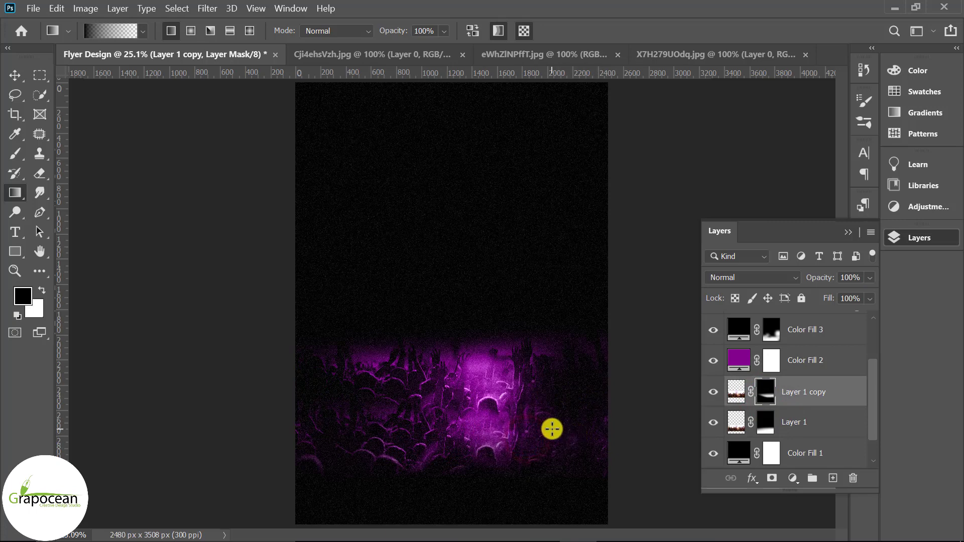
pyautogui.scroll(-2, 592, 402)
pyautogui.scroll(-2, 601, 417)
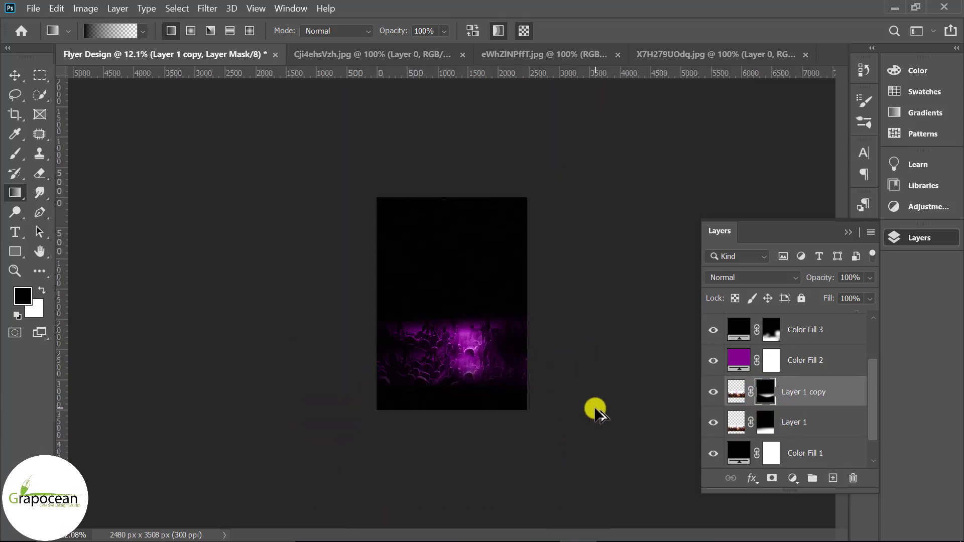
# Reposition the duplicate crowd and scale it to about 137%
pyautogui.click(15, 75)
pyautogui.moveTo(475, 347); pyautogui.dragTo(499, 355)
pyautogui.moveTo(556, 382); pyautogui.dragTo(586, 387)
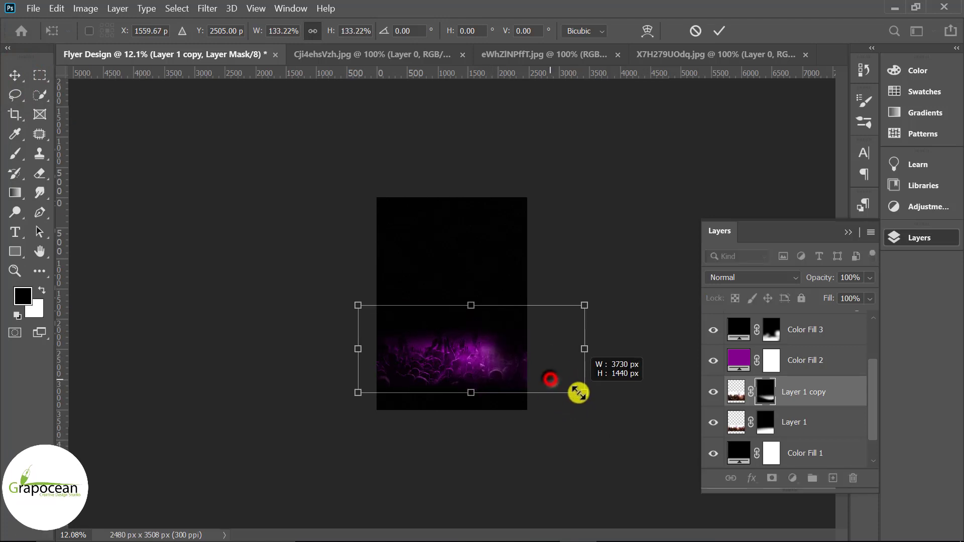
pyautogui.moveTo(457, 350); pyautogui.dragTo(461, 343)
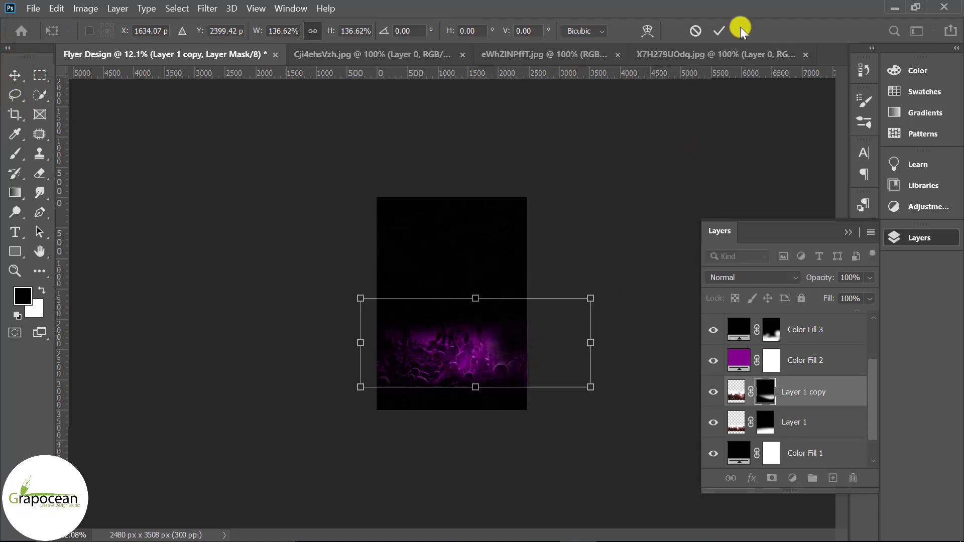
pyautogui.click(719, 31)
pyautogui.scroll(3, 457, 387)
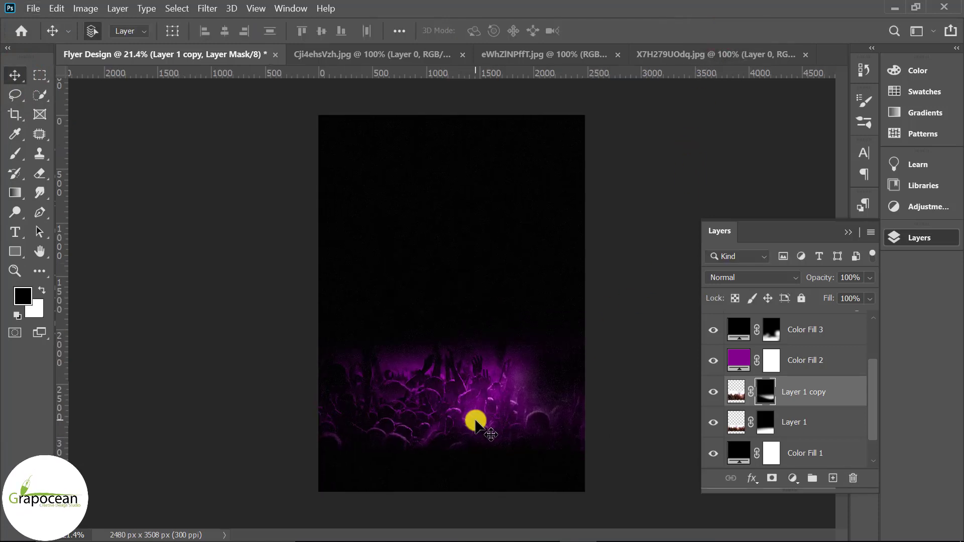
pyautogui.scroll(1, 503, 422)
pyautogui.scroll(-2, 515, 407)
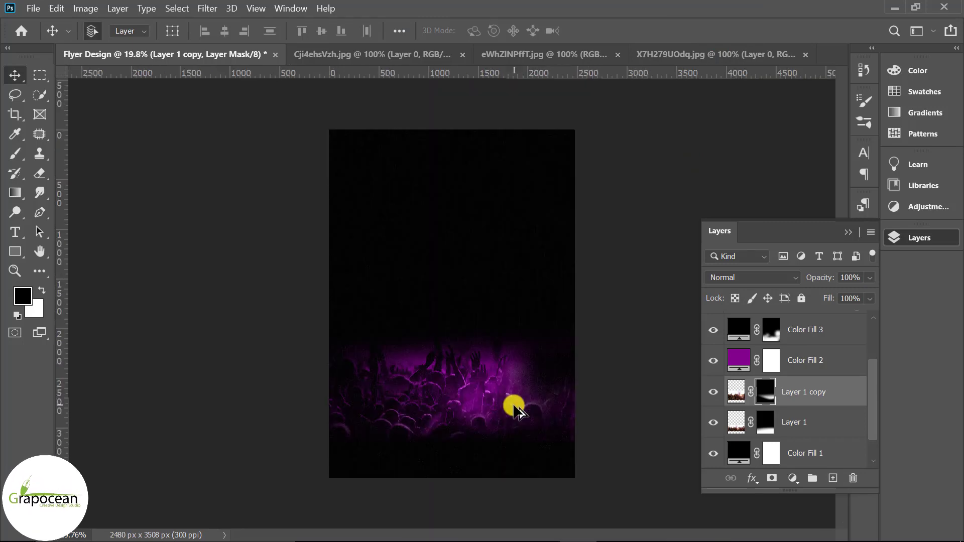
pyautogui.scroll(3, 502, 352)
pyautogui.scroll(2, 491, 280)
# Select the grain layer, Layer 2, and duplicate it
pyautogui.scroll(2, 801, 350)
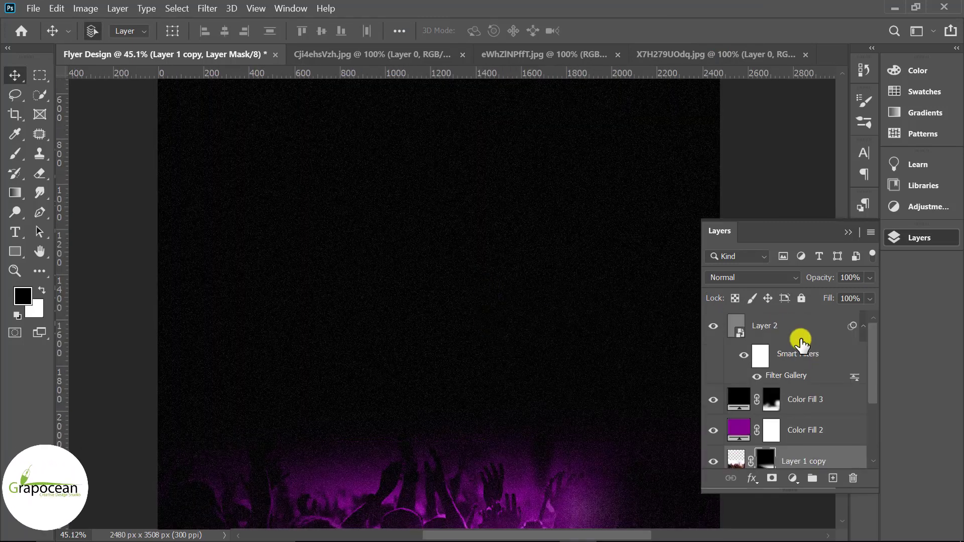
pyautogui.click(801, 342)
pyautogui.hotkey('ctrl', 'j')
pyautogui.scroll(-1, 554, 341)
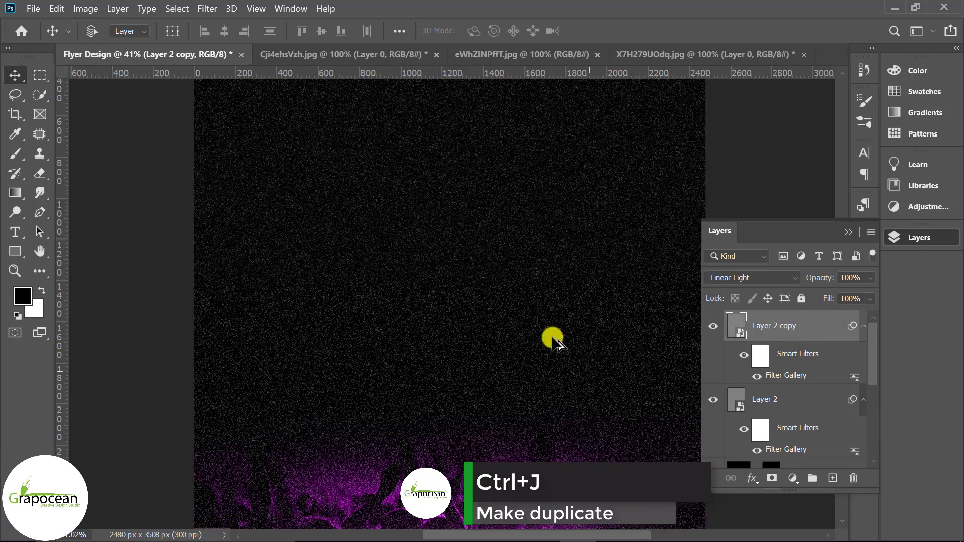
pyautogui.scroll(-2, 555, 341)
pyautogui.scroll(-1, 570, 351)
pyautogui.scroll(1, 552, 327)
pyautogui.scroll(1, 516, 290)
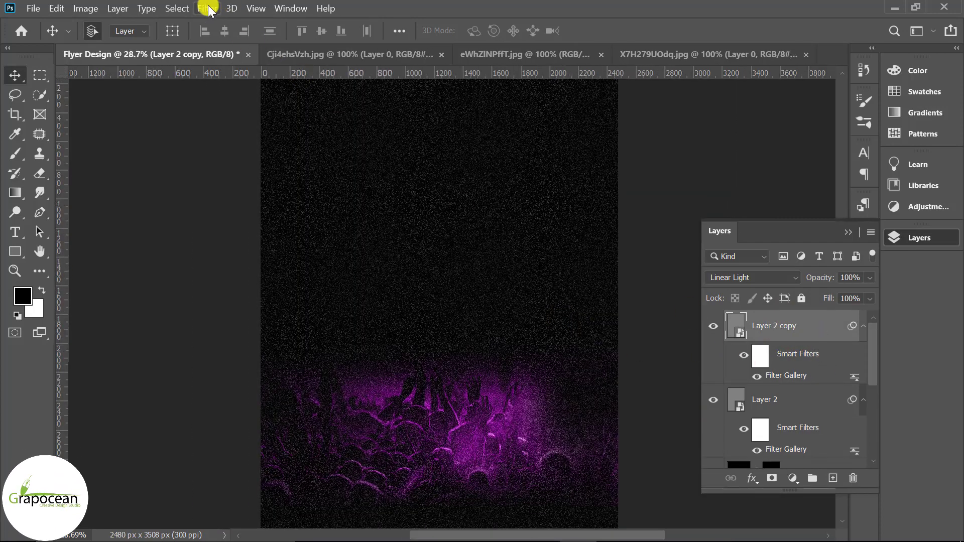
# Apply a Motion Blur at -44° with about 190 px distance to the grain copy
pyautogui.click(208, 9)
pyautogui.moveTo(215, 166)
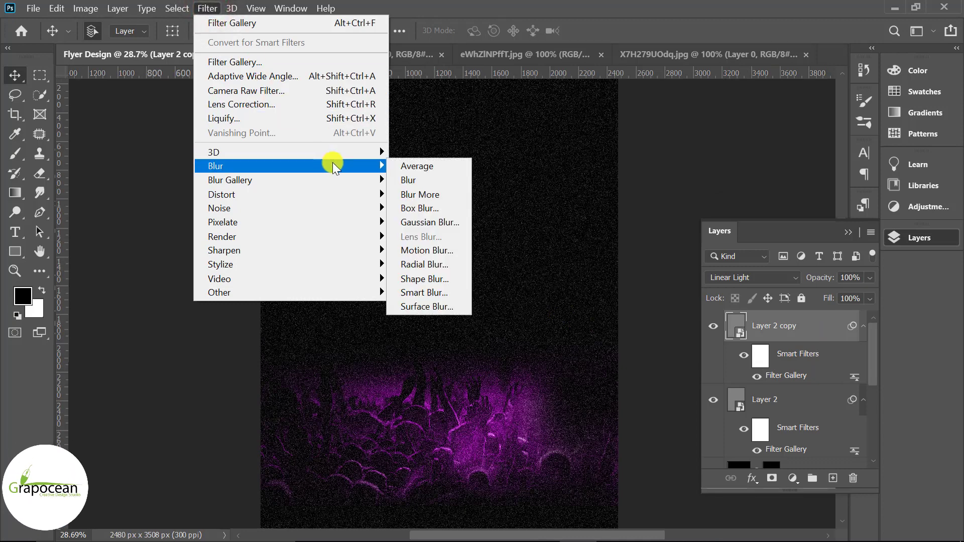
pyautogui.click(445, 249)
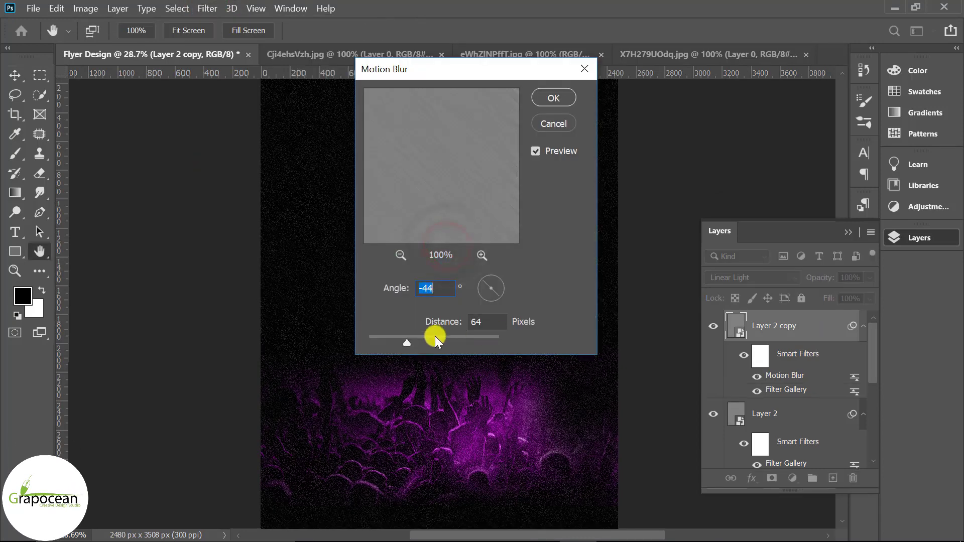
pyautogui.moveTo(462, 75); pyautogui.dragTo(776, 123)
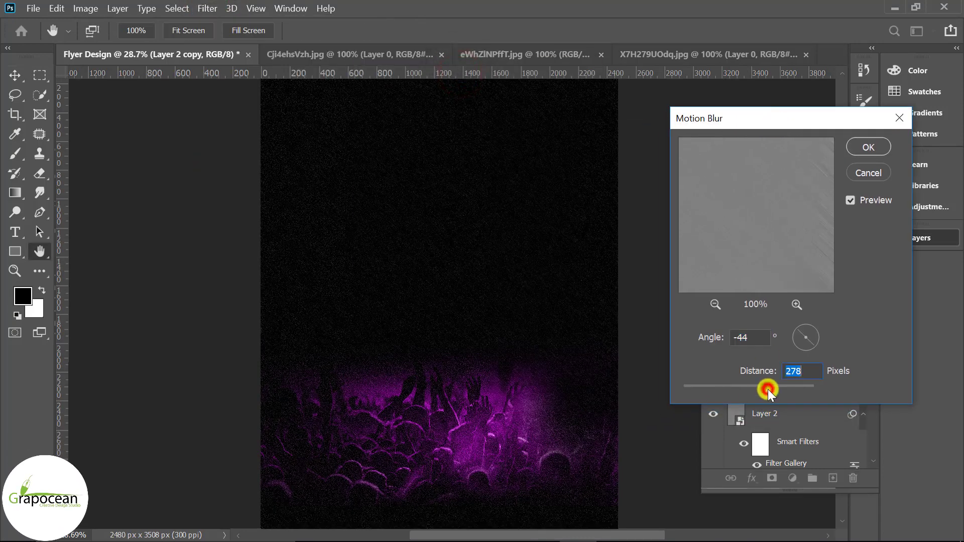
pyautogui.moveTo(767, 390); pyautogui.dragTo(749, 386)
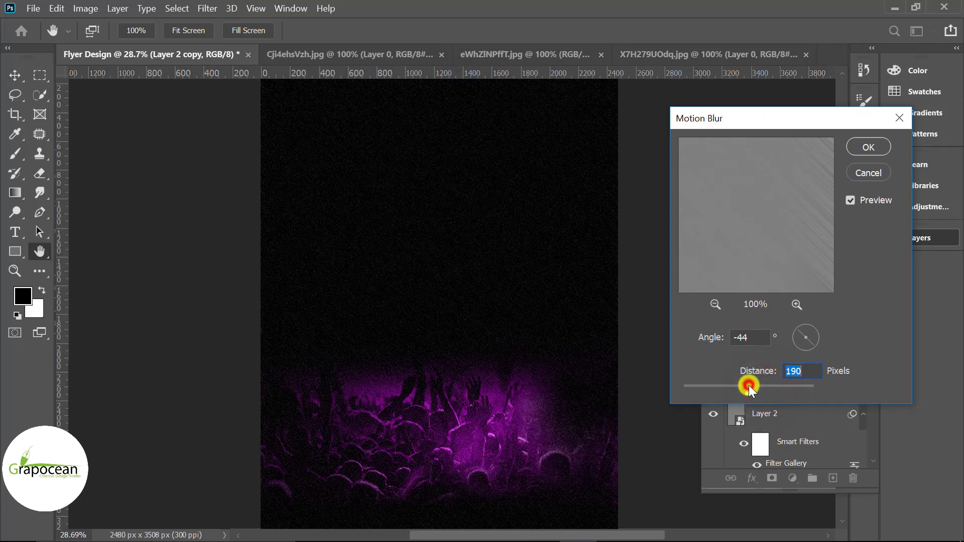
pyautogui.click(869, 147)
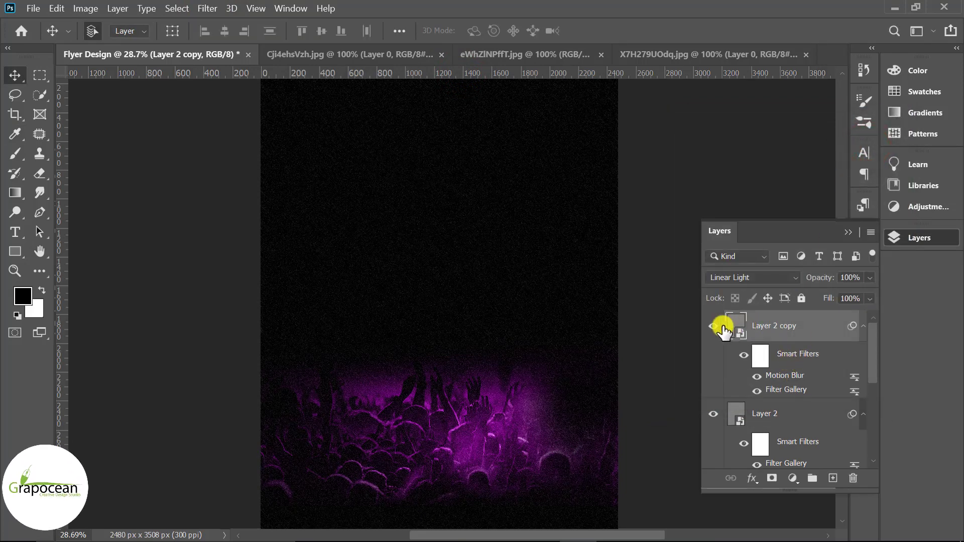
# Duplicate the blurred grain layer several more times
pyautogui.hotkey('ctrl', 'j')
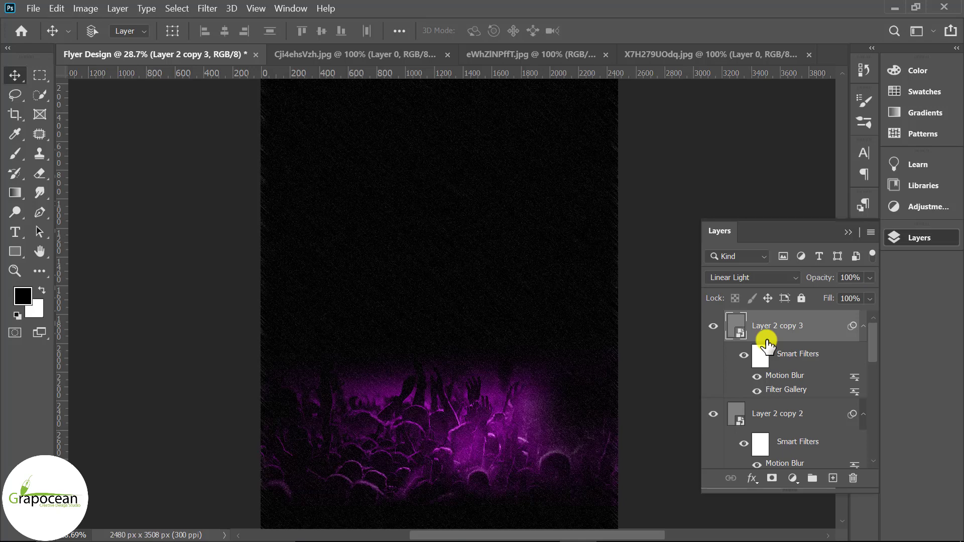
pyautogui.hotkey('ctrl', 'j')
pyautogui.scroll(-2, 236, 155)
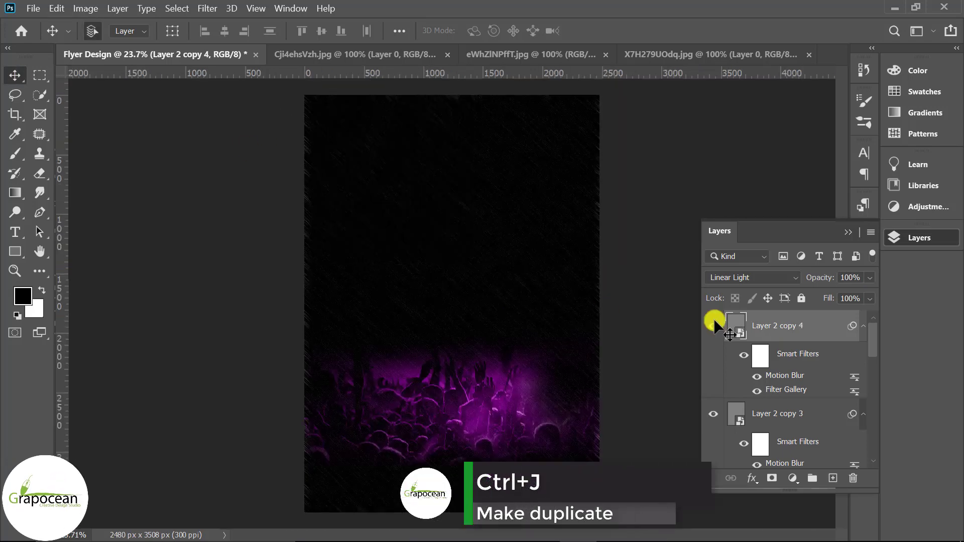
pyautogui.scroll(-1, 803, 394)
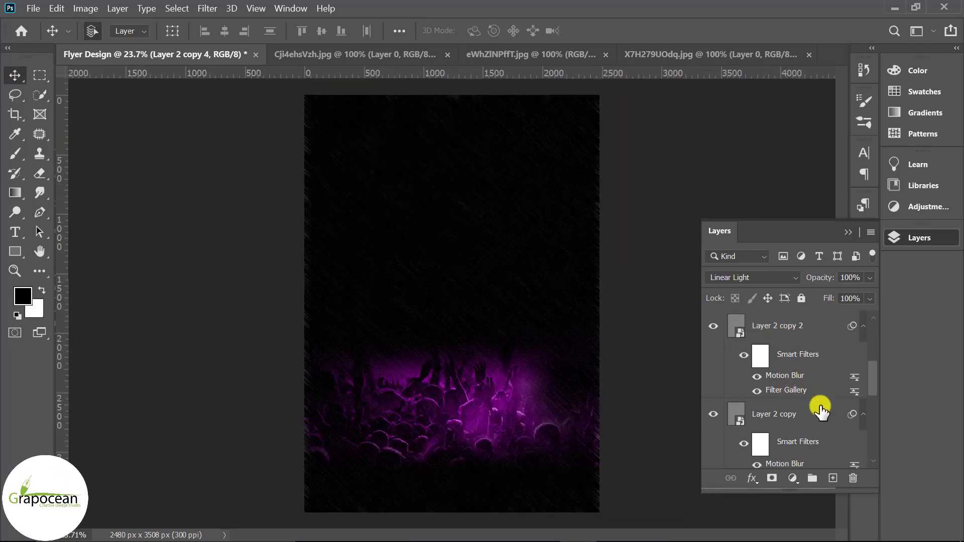
pyautogui.scroll(2, 822, 411)
# Select all the blurred copies, from Layer 2 copy 3 down to Layer 2 copy
pyautogui.keyDown('shift'); pyautogui.click(825, 413); pyautogui.keyUp('shift')
pyautogui.scroll(-1, 825, 414)
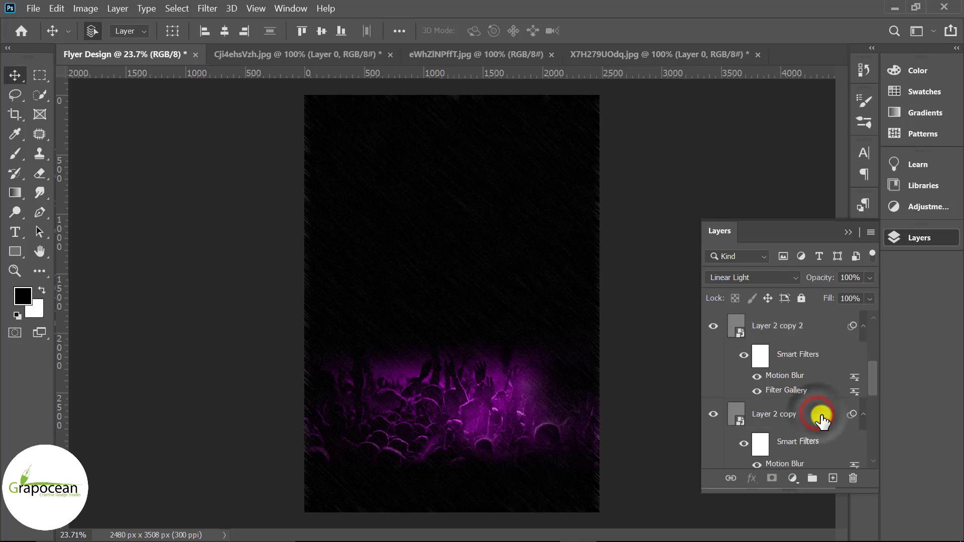
pyautogui.scroll(1, 804, 377)
pyautogui.scroll(-1, 812, 400)
pyautogui.keyDown('shift'); pyautogui.click(808, 412); pyautogui.keyUp('shift')
pyautogui.scroll(-1, 809, 411)
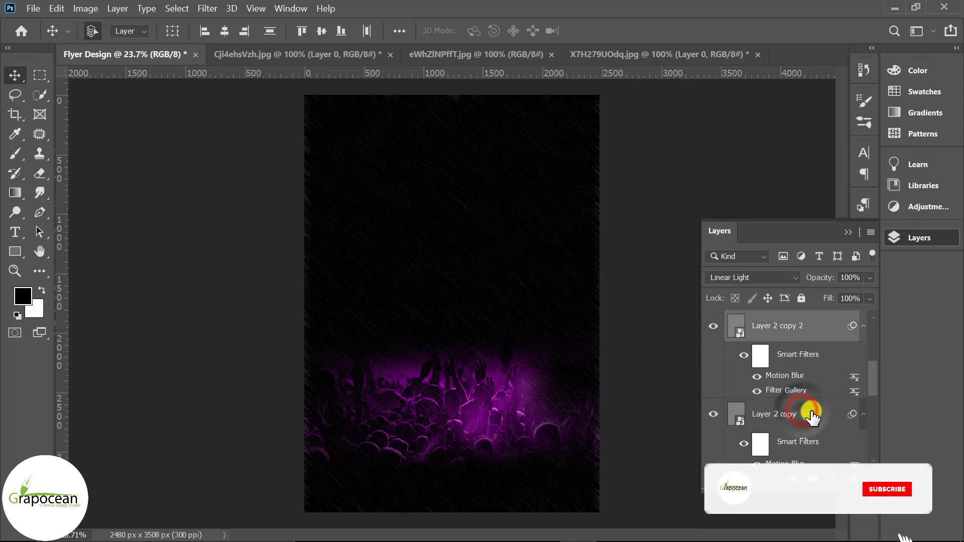
pyautogui.keyDown('shift'); pyautogui.click(811, 413); pyautogui.keyUp('shift')
pyautogui.scroll(-1, 812, 415)
pyautogui.scroll(-1, 812, 415)
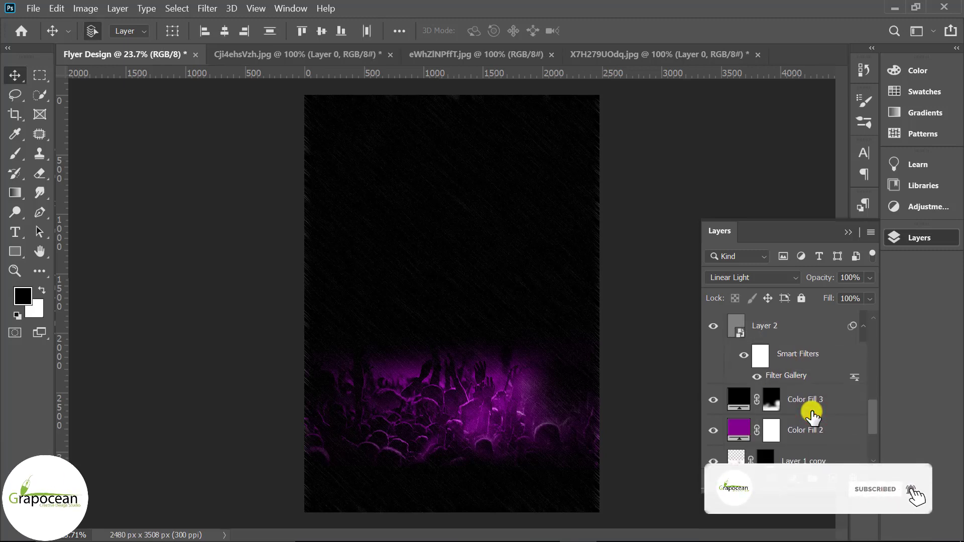
pyautogui.scroll(2, 812, 415)
# Convert the blurred copies into one smart object in Linear Light, toggling visibility to compare
pyautogui.rightClick(812, 414)
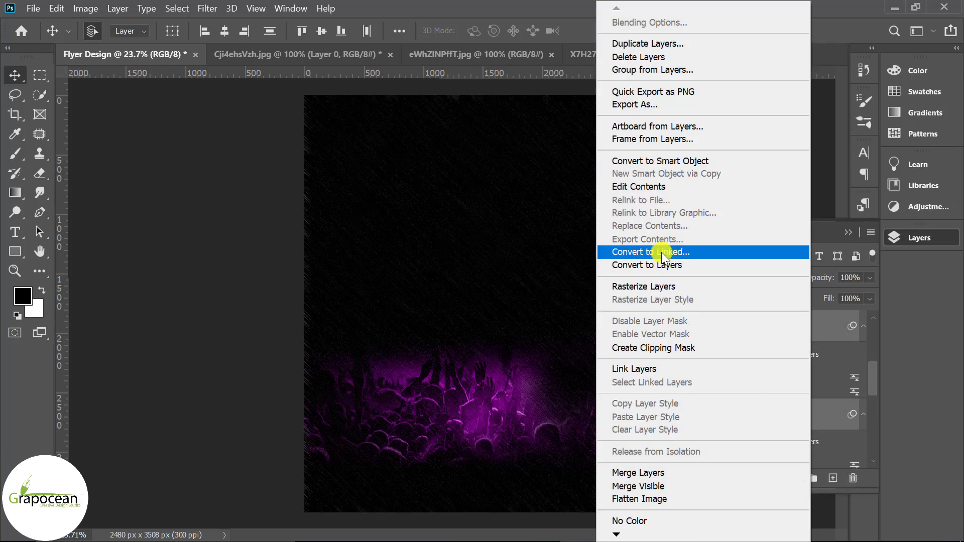
pyautogui.click(678, 161)
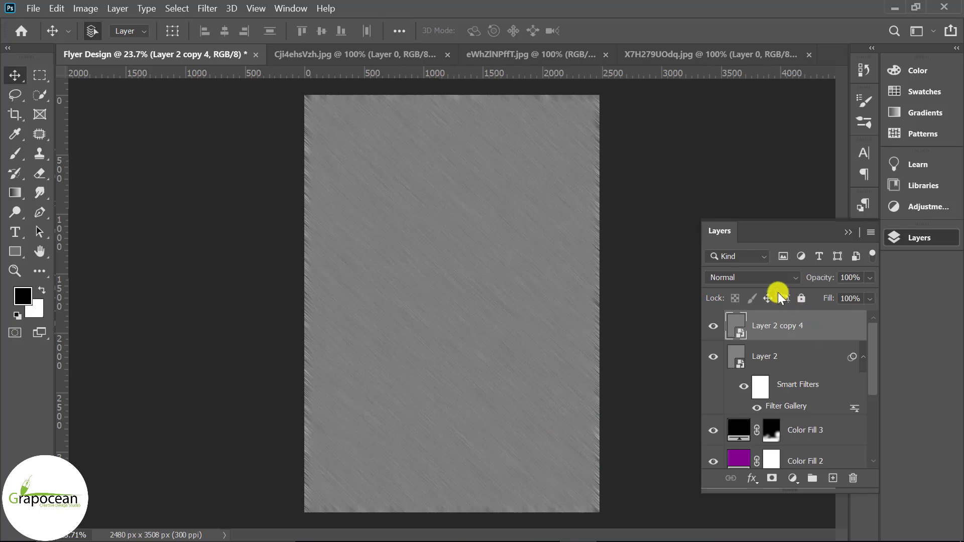
pyautogui.click(767, 280)
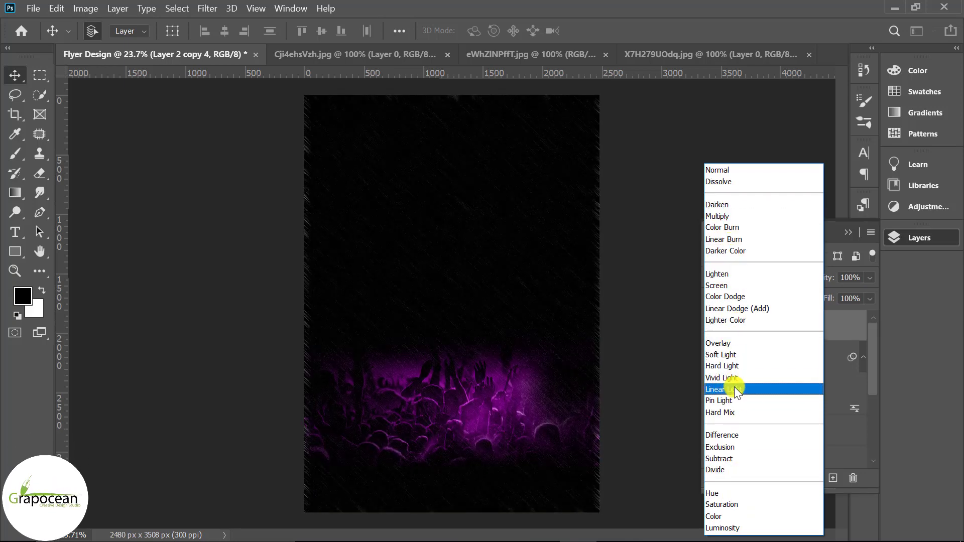
pyautogui.click(734, 389)
pyautogui.click(809, 327)
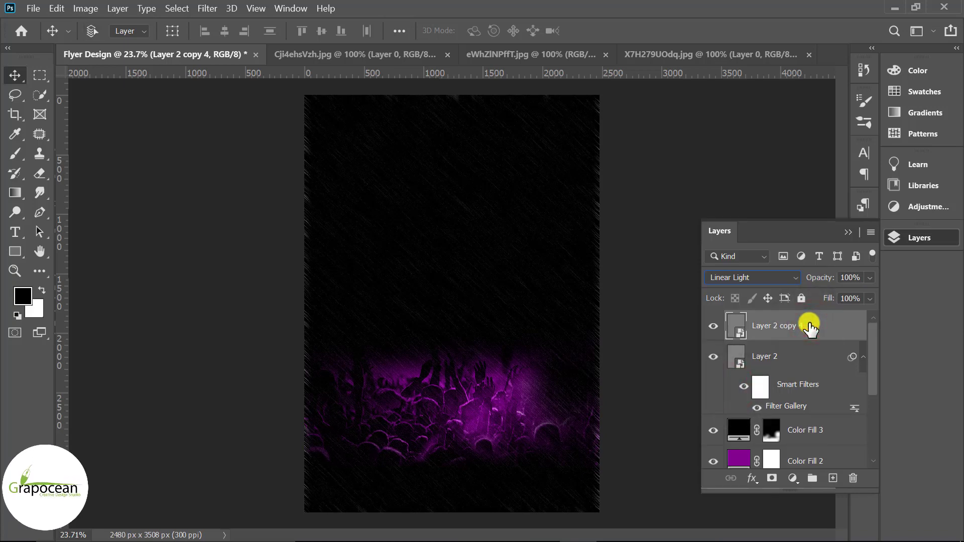
pyautogui.click(711, 326)
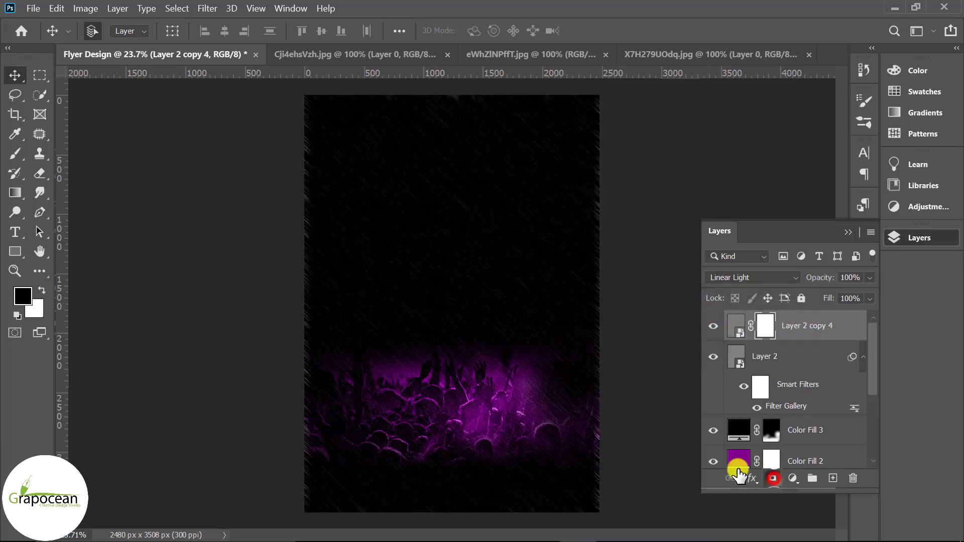
# With a brush, paint Layer 2 copy 4's mask beyond the flyer's left edge
pyautogui.rightClick(15, 153)
pyautogui.click(65, 151)
pyautogui.click(255, 107)
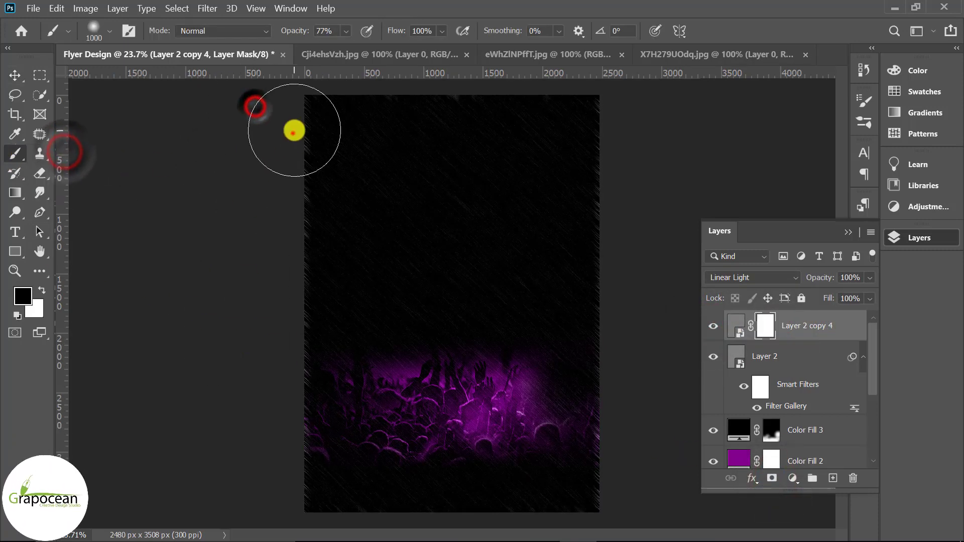
pyautogui.click(291, 133)
pyautogui.click(276, 237)
pyautogui.click(261, 423)
pyautogui.click(266, 310)
pyautogui.click(272, 475)
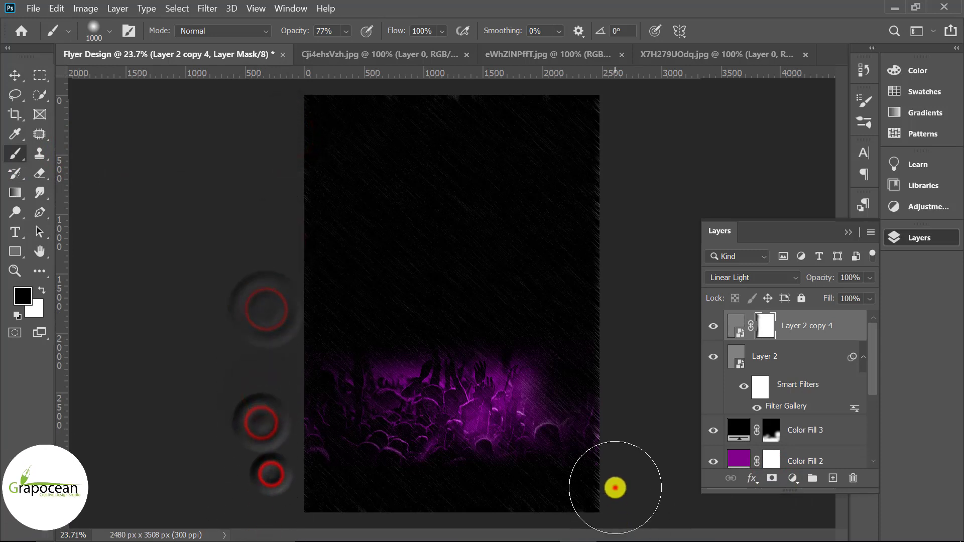
# Paint the mask along the flyer's right edge and check the whole flyer zoomed out
pyautogui.click(616, 490)
pyautogui.click(625, 441)
pyautogui.click(626, 203)
pyautogui.click(629, 168)
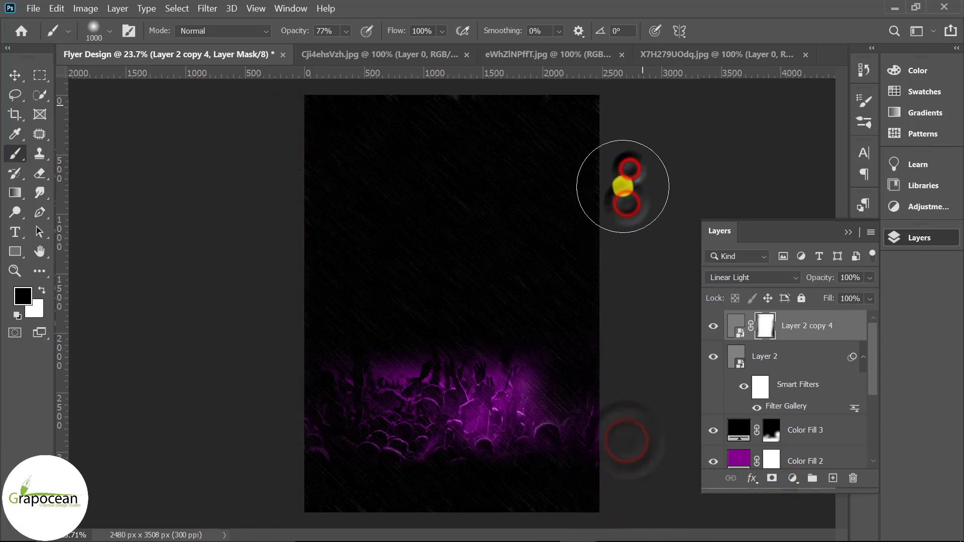
pyautogui.hotkey('ctrl', '-')
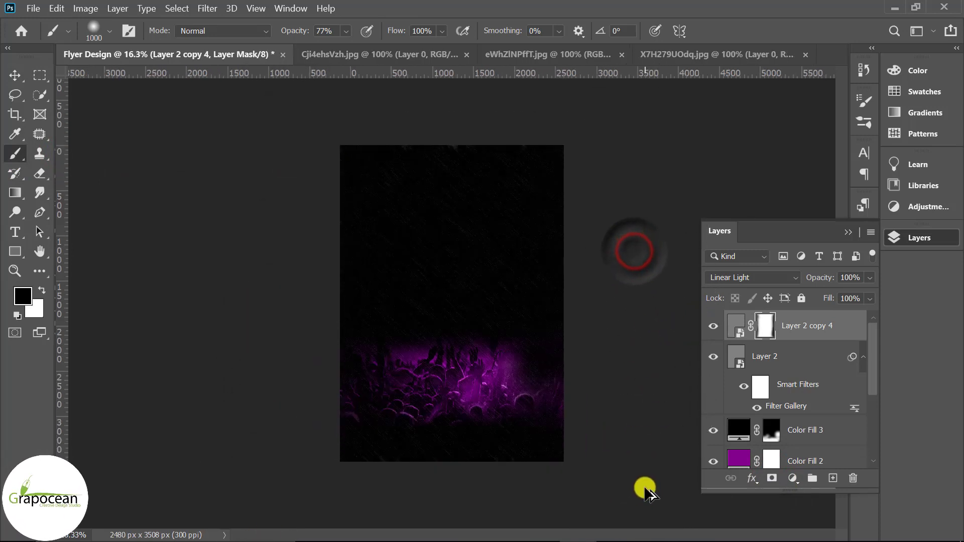
pyautogui.hotkey('ctrl', '+')
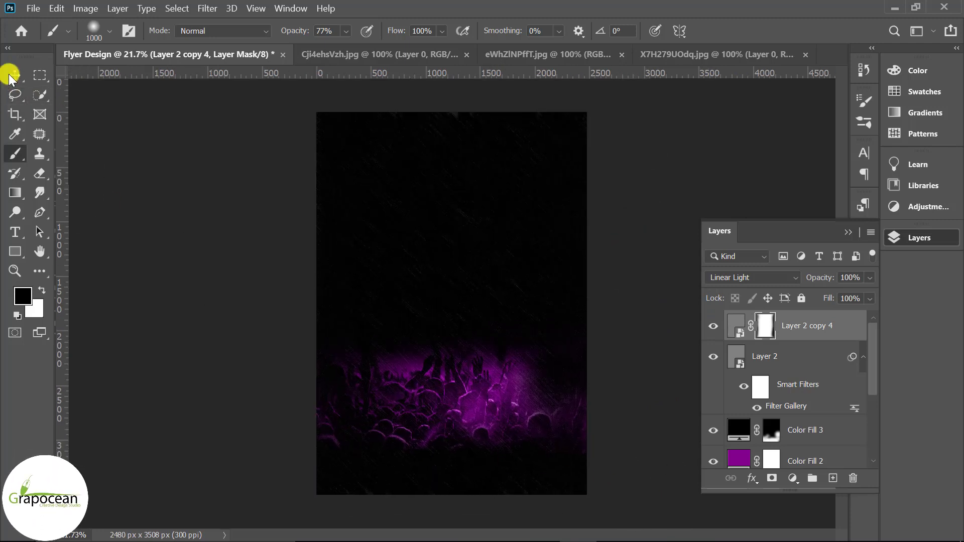
pyautogui.click(14, 75)
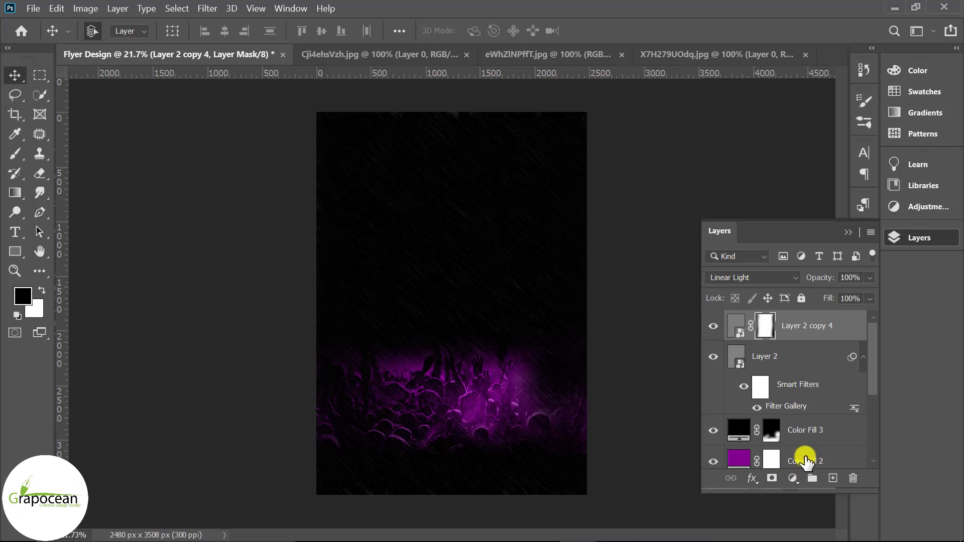
# Add a new empty layer above Color Fill 3
pyautogui.scroll(-1, 805, 459)
pyautogui.scroll(-1, 811, 452)
pyautogui.scroll(1, 815, 409)
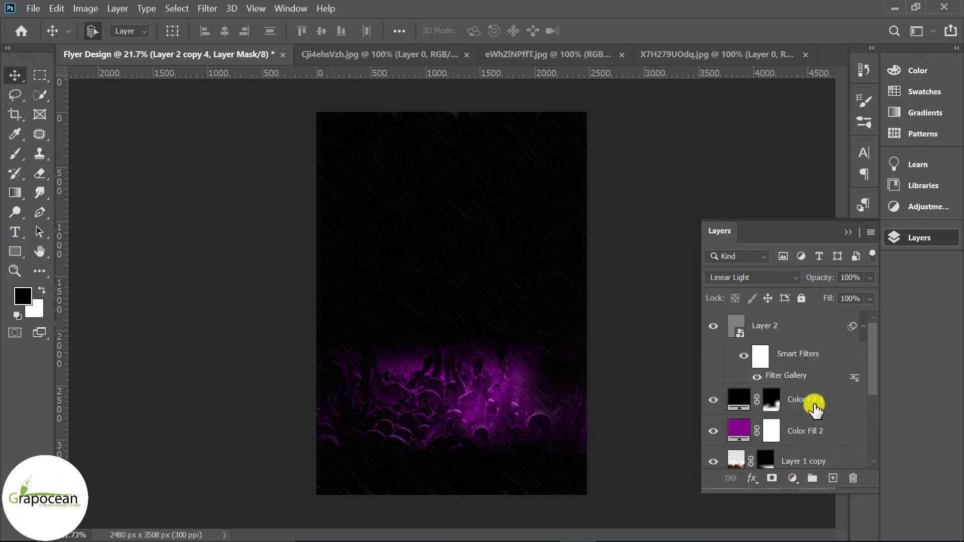
pyautogui.scroll(1, 814, 410)
pyautogui.click(816, 431)
pyautogui.scroll(-1, 819, 431)
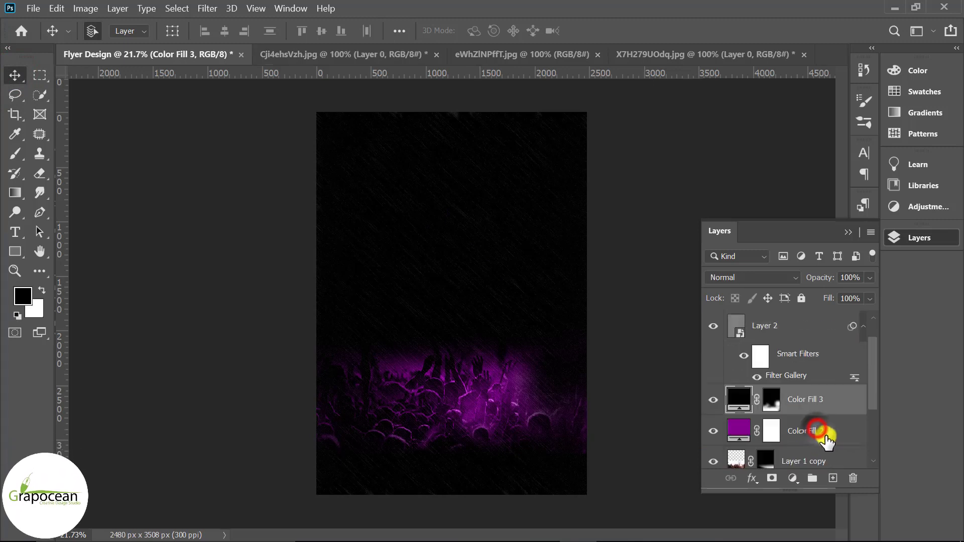
pyautogui.click(832, 478)
# Set the brush foreground colour to a deep dark blue
pyautogui.rightClick(16, 153)
pyautogui.click(76, 152)
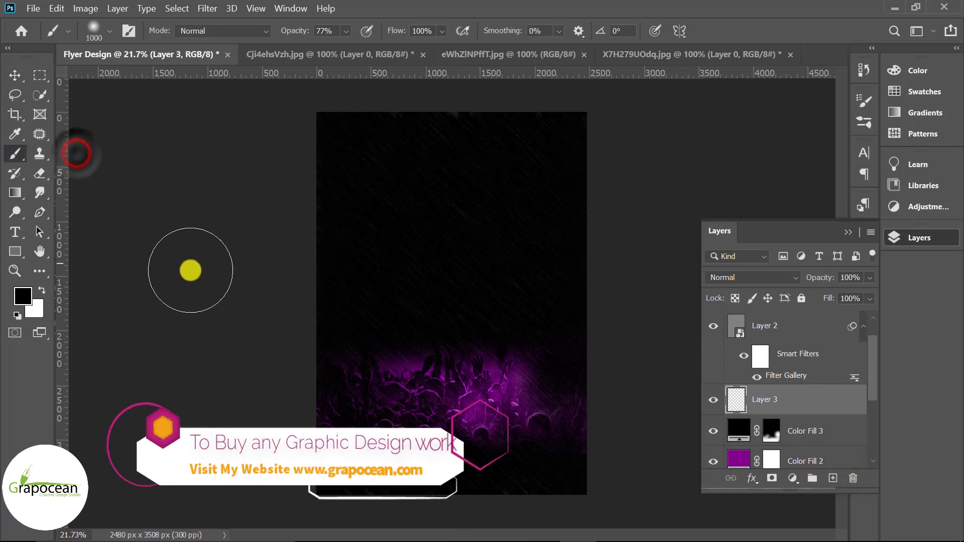
pyautogui.click(22, 296)
pyautogui.click(771, 283)
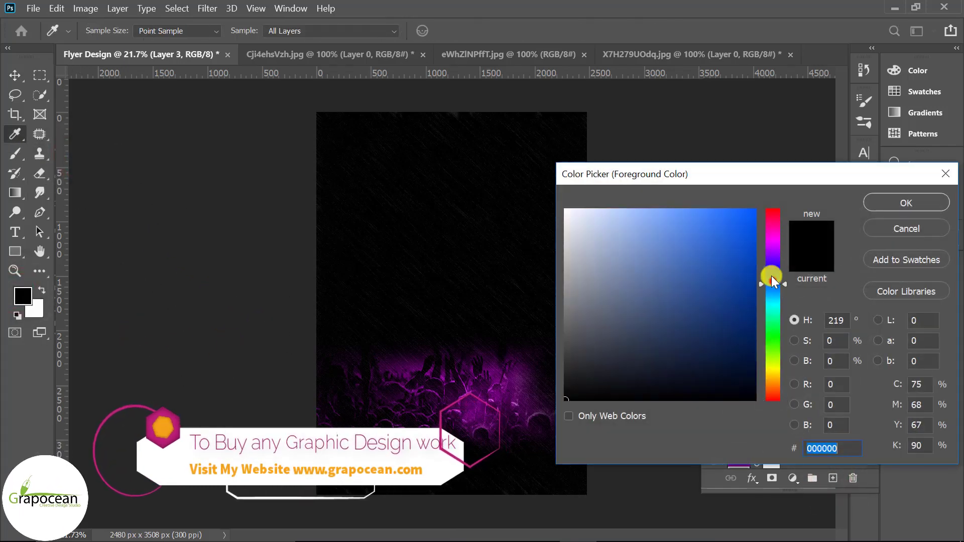
pyautogui.click(755, 307)
pyautogui.click(905, 204)
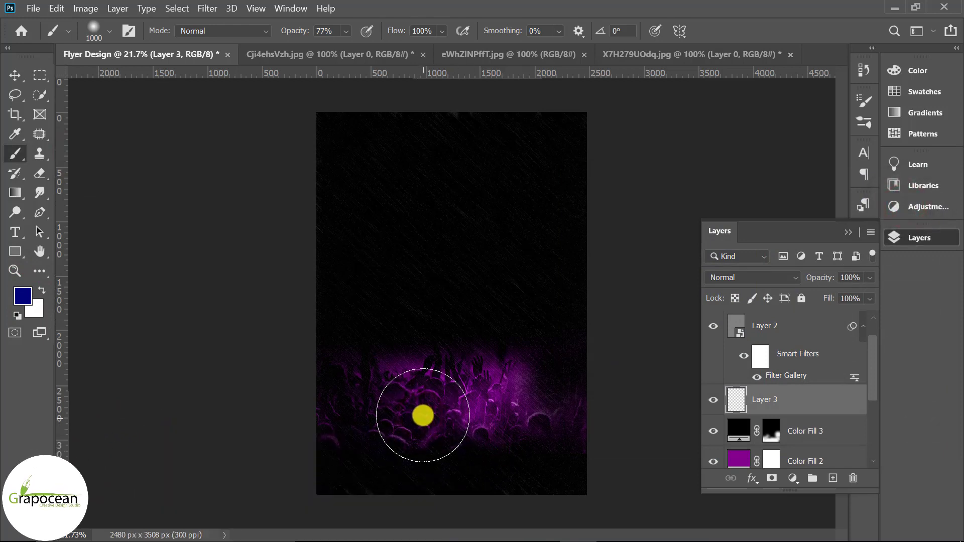
# Set Layer 3 to Color mode, brush dark blue over the crowd, then view X7H279UOdq.jpg
pyautogui.click(763, 275)
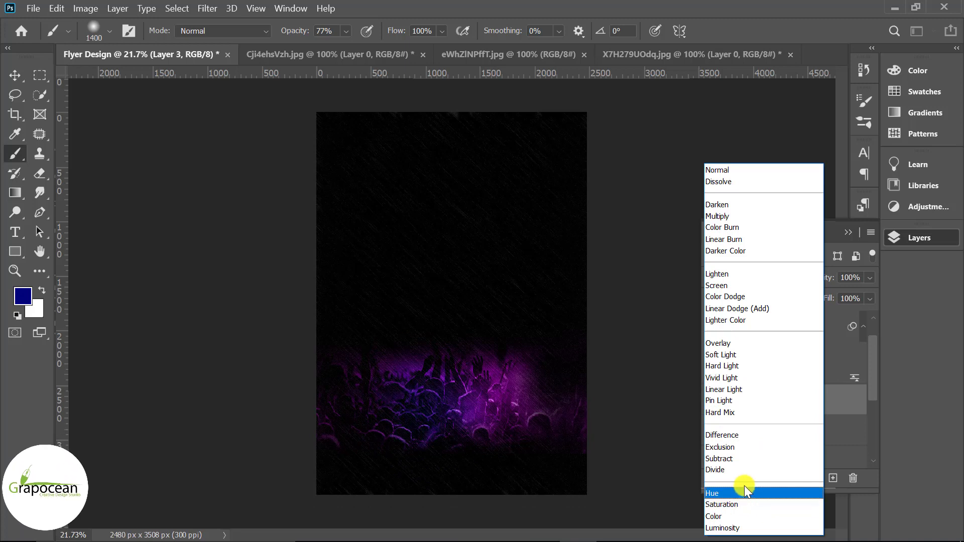
pyautogui.click(740, 517)
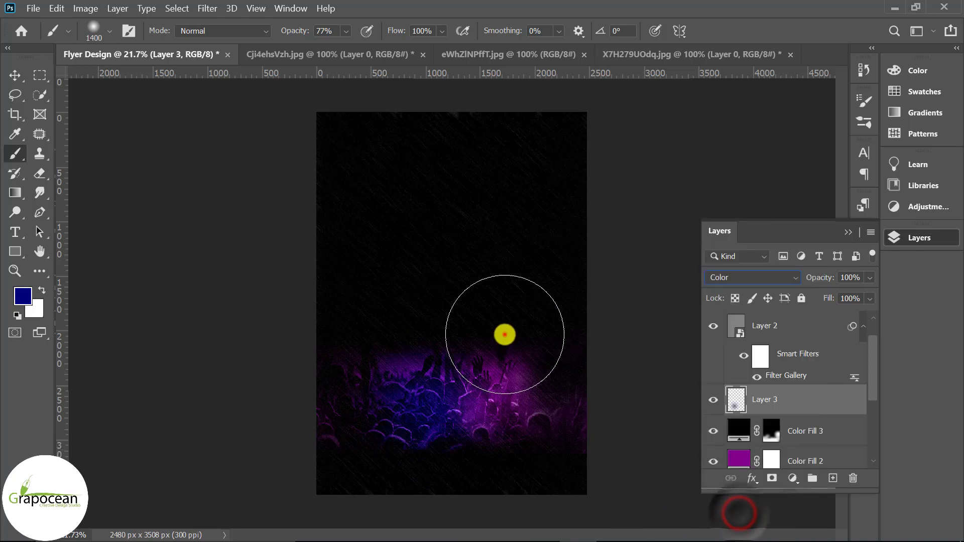
pyautogui.click(503, 334)
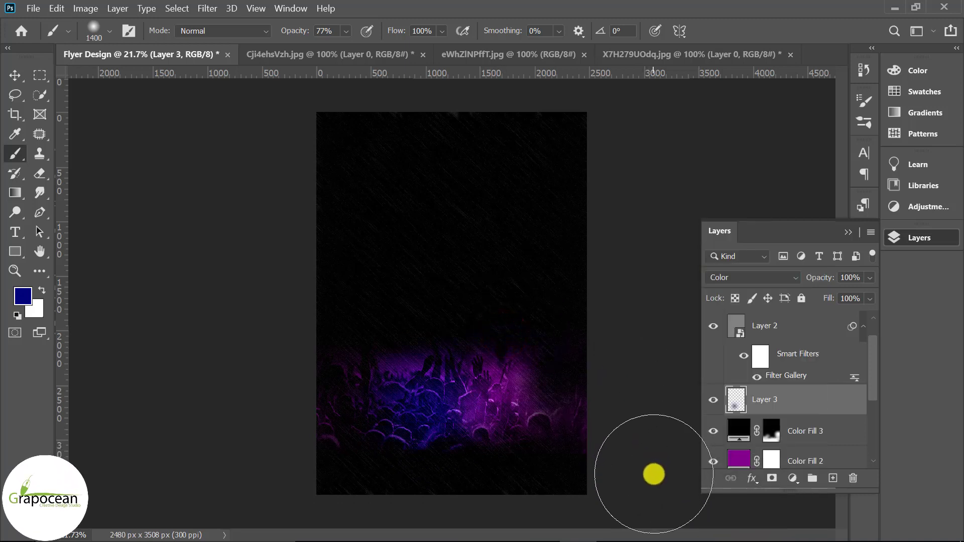
pyautogui.click(567, 467)
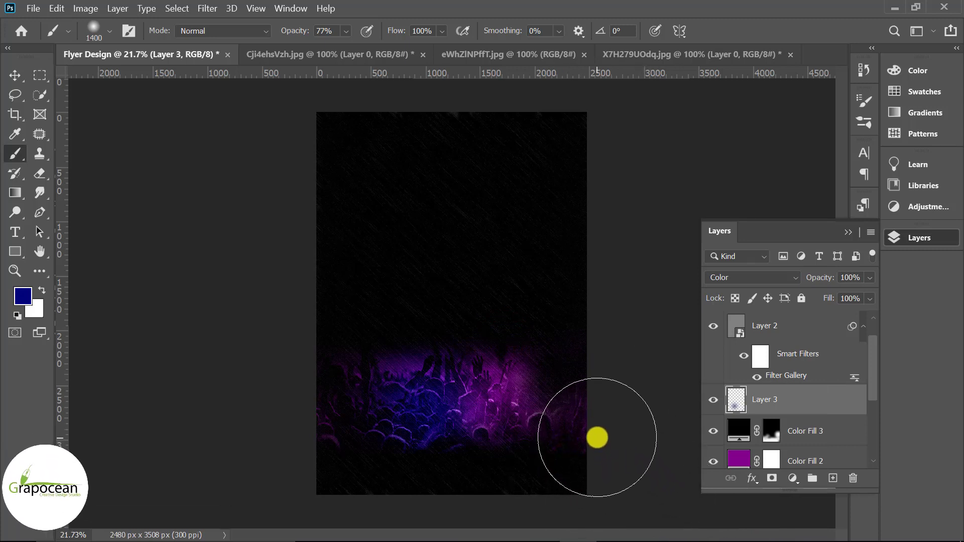
pyautogui.click(710, 55)
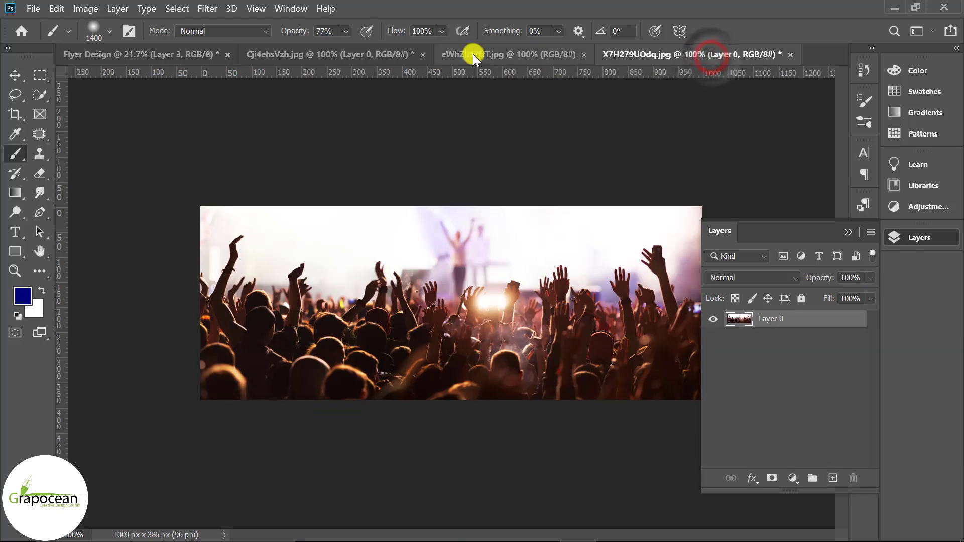
# Bring the unlocked starfield image into the flyer and enlarge it over the lower half
pyautogui.click(472, 53)
pyautogui.click(851, 321)
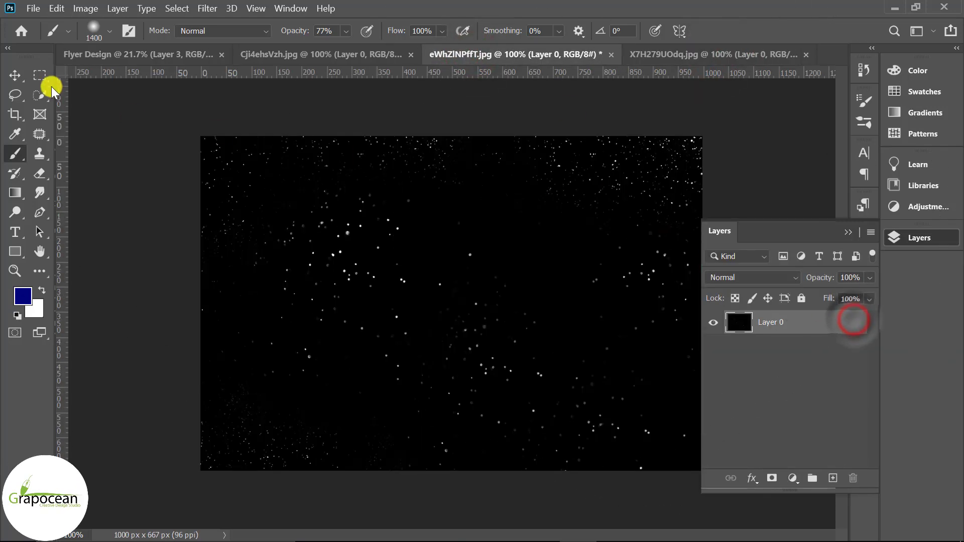
pyautogui.click(23, 71)
pyautogui.moveTo(538, 173)
pyautogui.mouseDown()
pyautogui.moveTo(451, 294)
pyautogui.moveTo(583, 432)
pyautogui.mouseUp()
pyautogui.hotkey('ctrl', 't')
pyautogui.moveTo(458, 349); pyautogui.dragTo(477, 426)
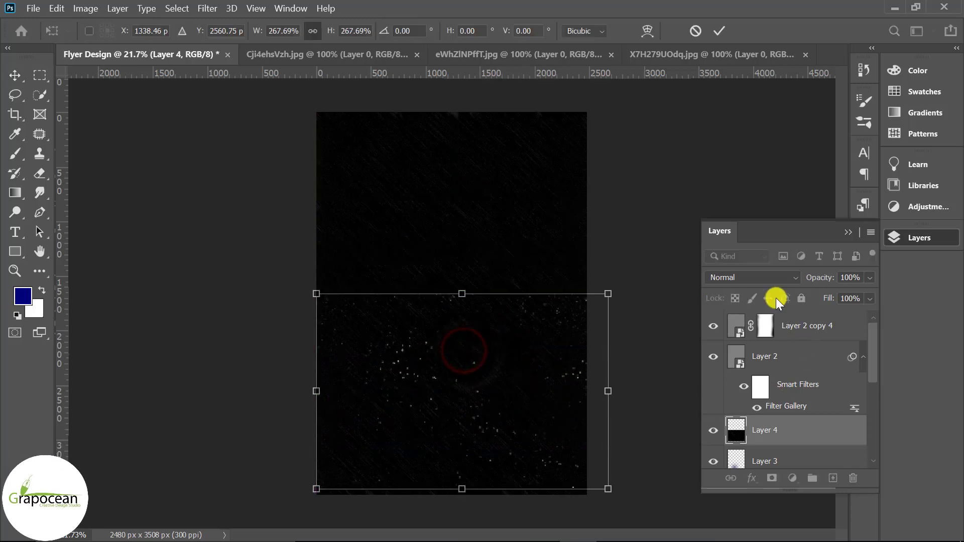
# Set the starfield layer, Layer 4, to Screen blend mode
pyautogui.click(760, 275)
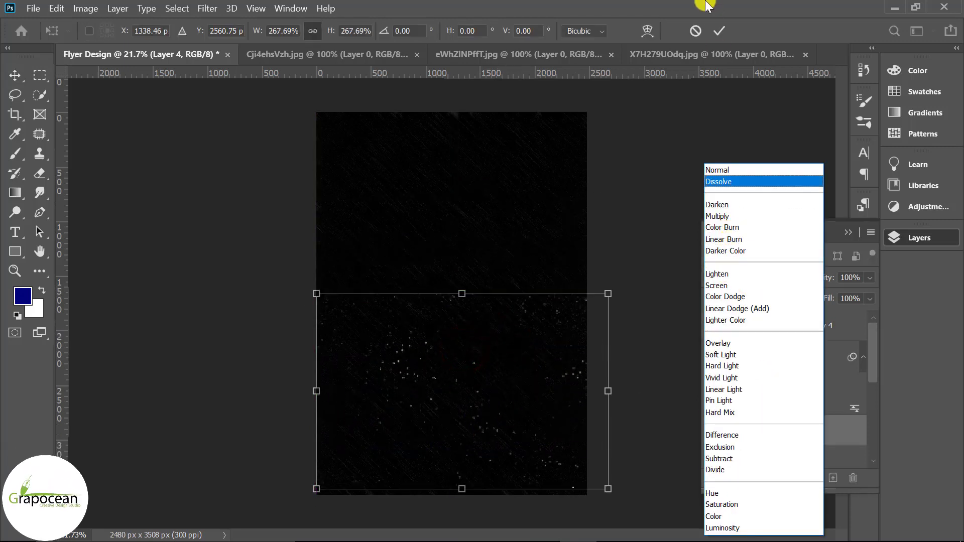
pyautogui.press('Escape')
pyautogui.click(718, 32)
pyautogui.click(746, 277)
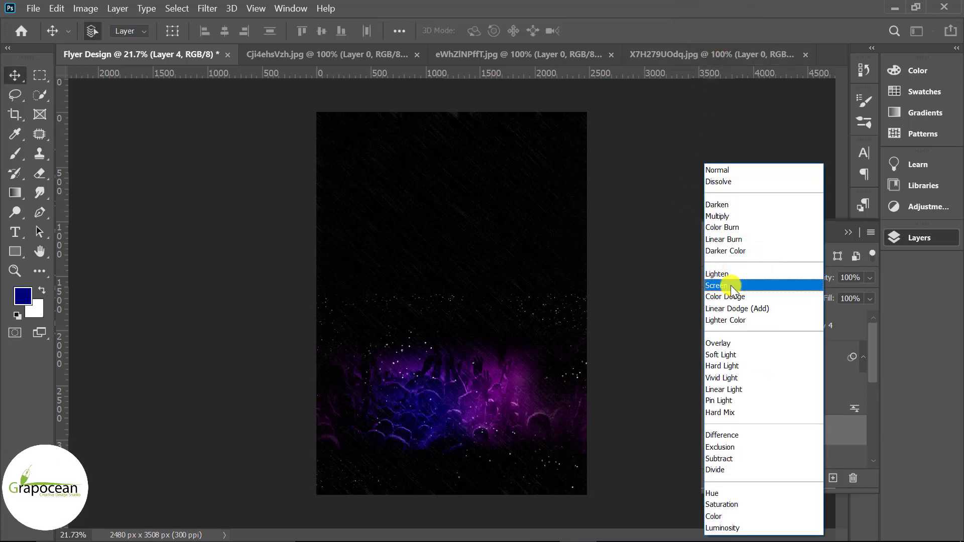
pyautogui.click(731, 285)
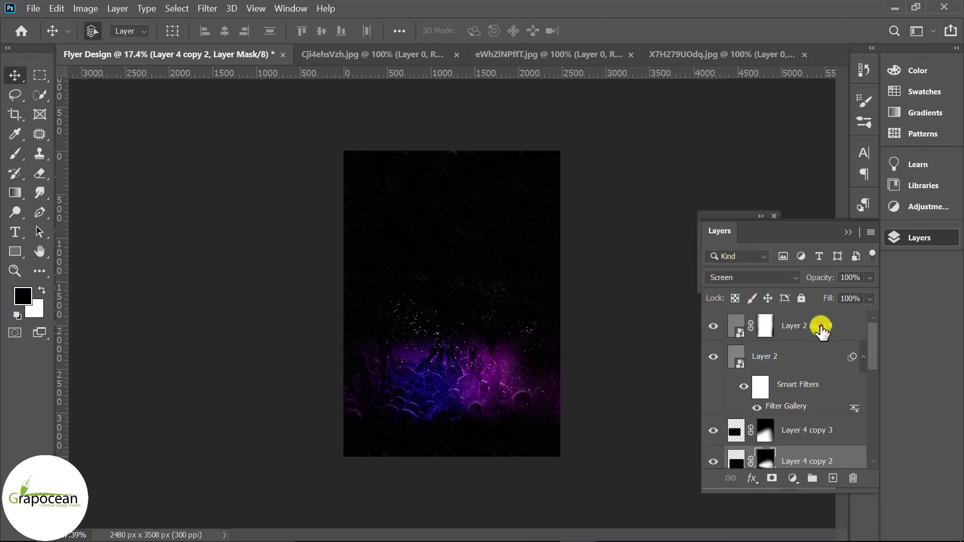
# Draw a tall black Rectangle 1, 742 × 2696 px, down the flyer's centre
pyautogui.click(834, 478)
pyautogui.rightClick(18, 254)
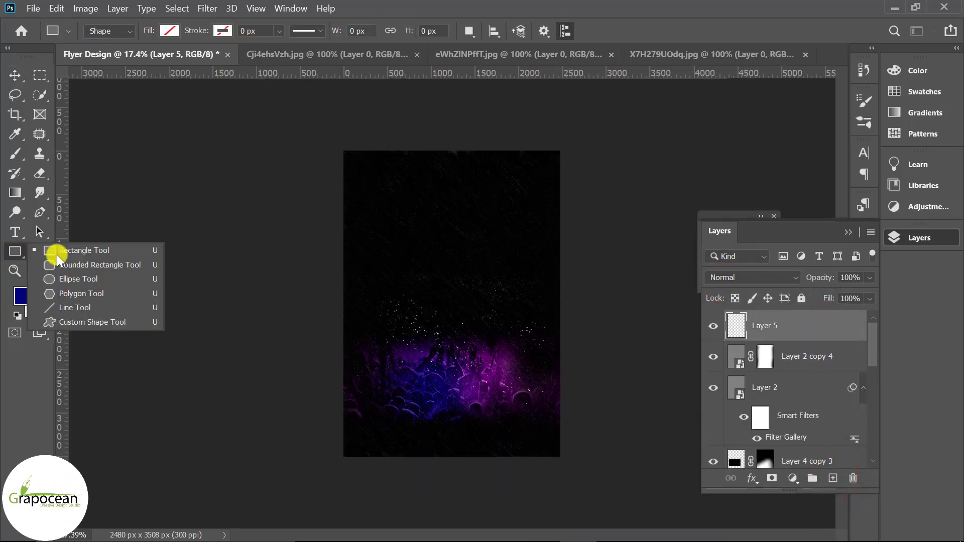
pyautogui.click(59, 251)
pyautogui.moveTo(407, 173); pyautogui.dragTo(472, 408)
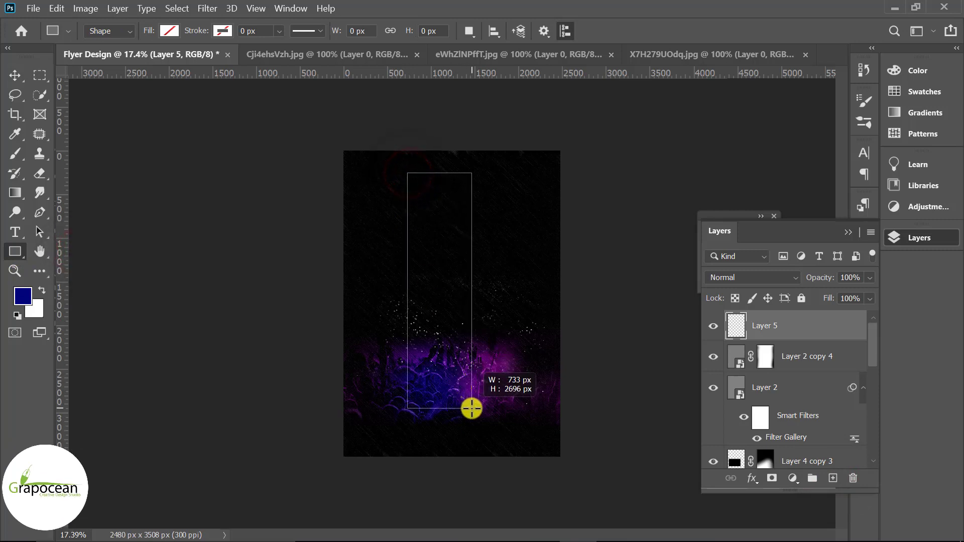
pyautogui.moveTo(472, 408); pyautogui.dragTo(472, 408)
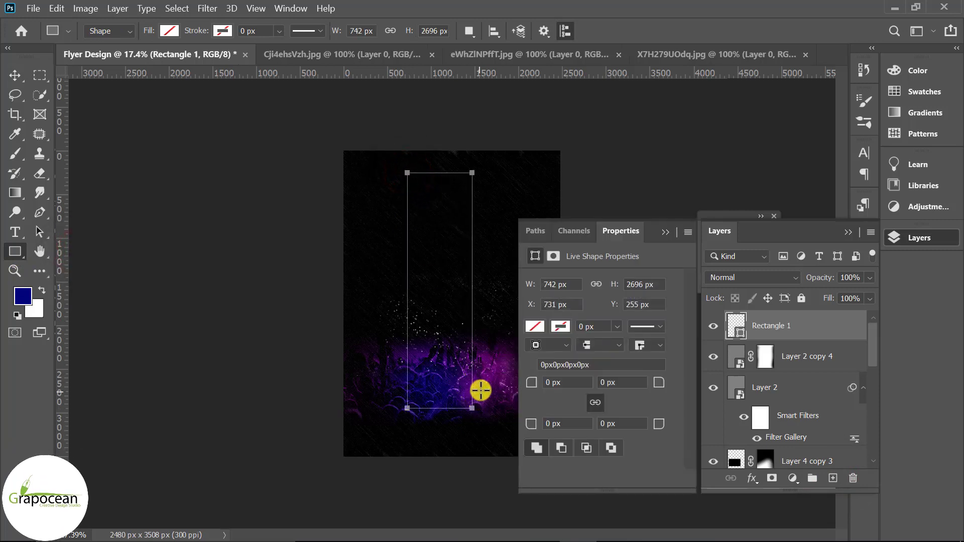
pyautogui.click(668, 234)
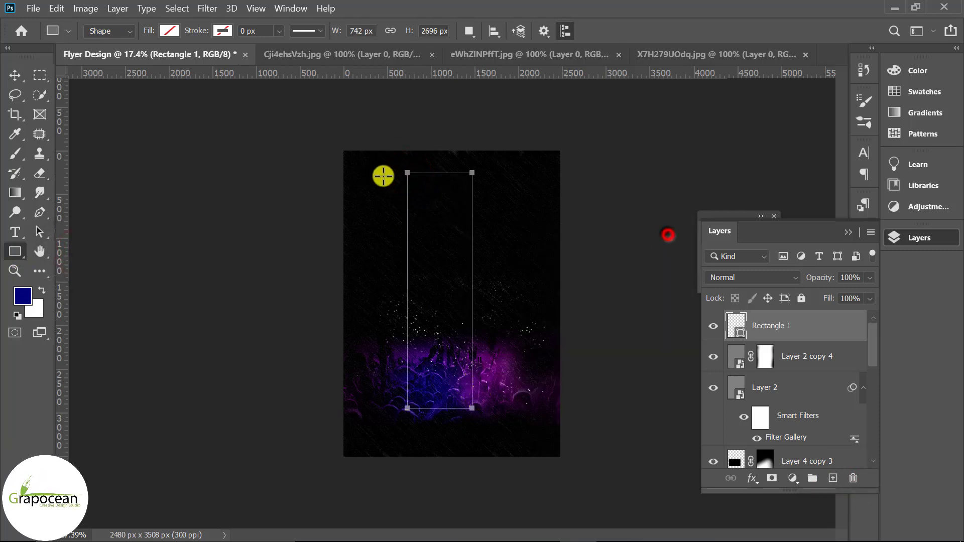
pyautogui.click(171, 30)
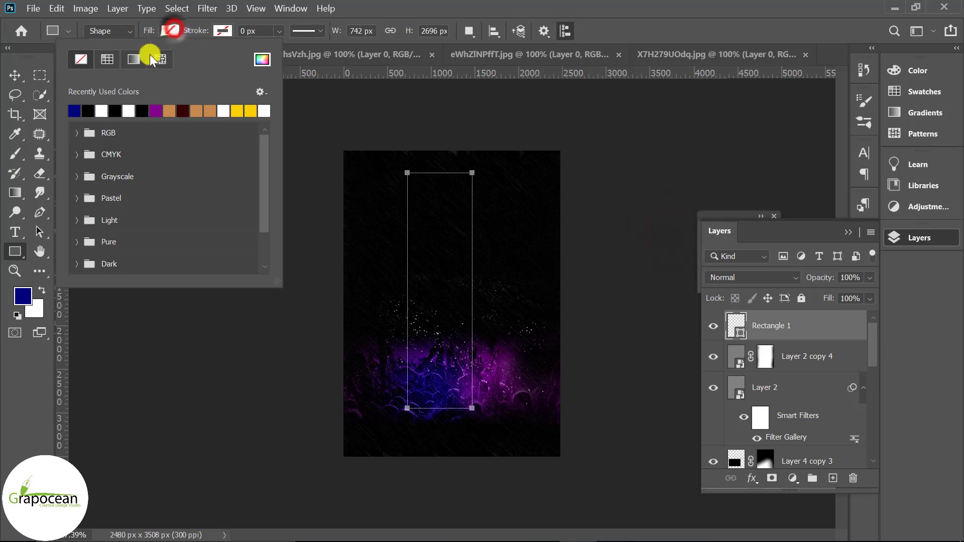
pyautogui.click(89, 109)
pyautogui.click(15, 75)
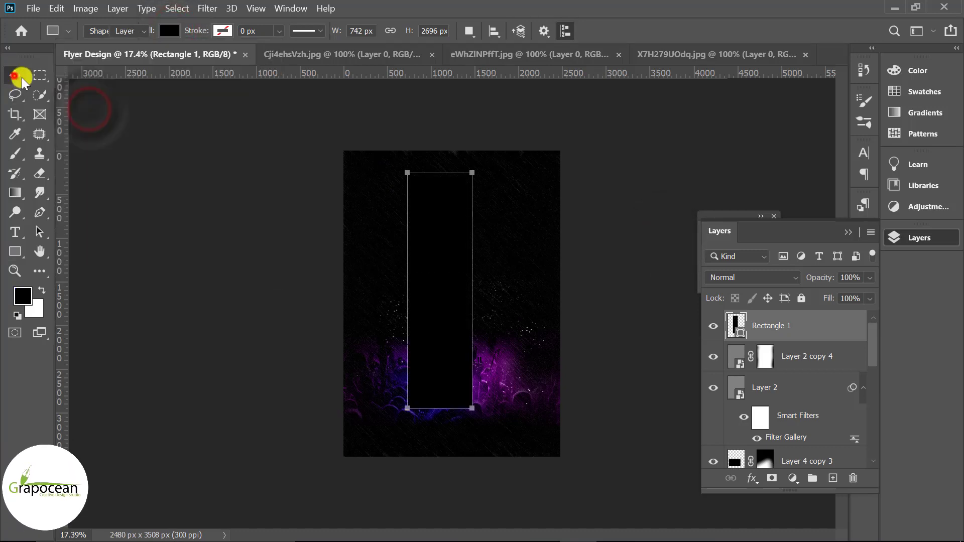
# Give Rectangle 1 a Multiply drop shadow at -176°, distance 11 px, spread 4%, size 27 px
pyautogui.rightClick(835, 332)
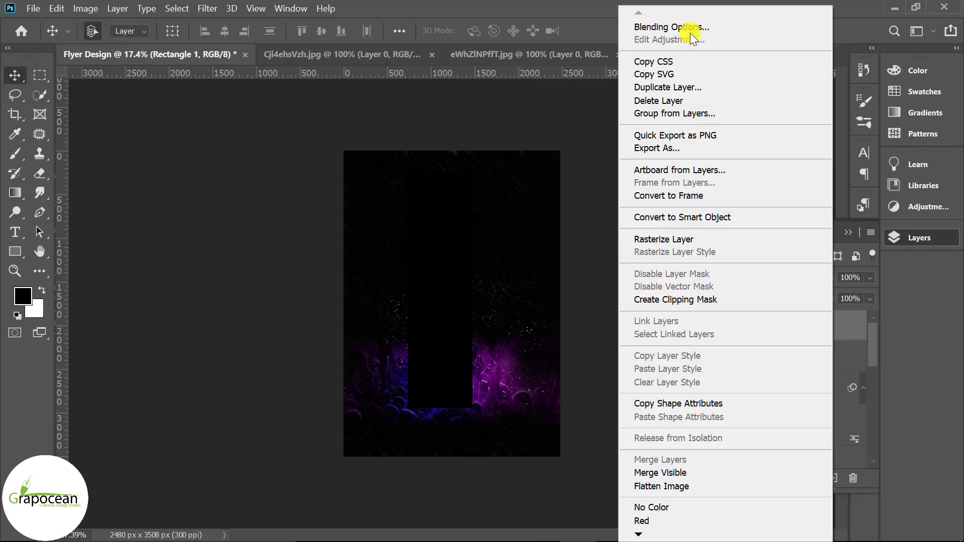
pyautogui.click(689, 28)
pyautogui.click(306, 457)
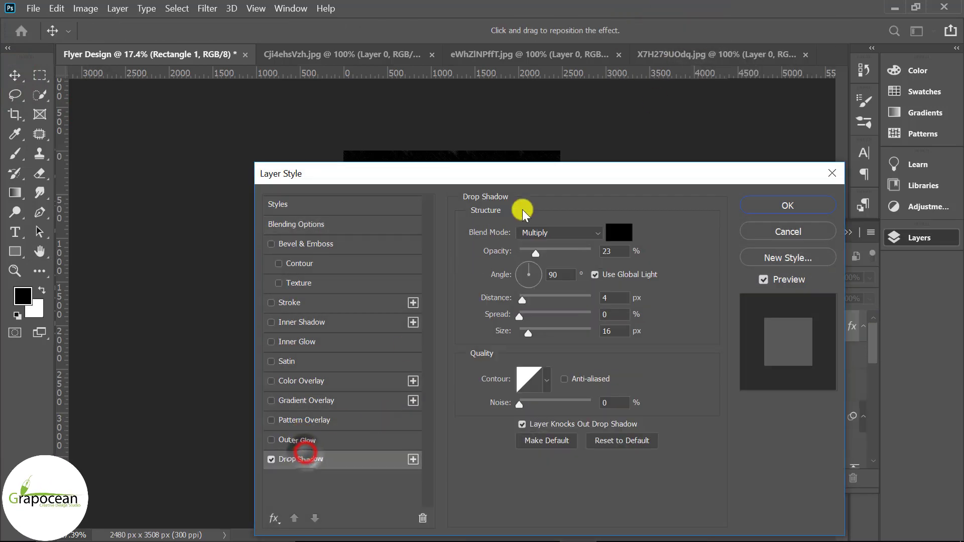
pyautogui.moveTo(532, 178); pyautogui.dragTo(760, 152)
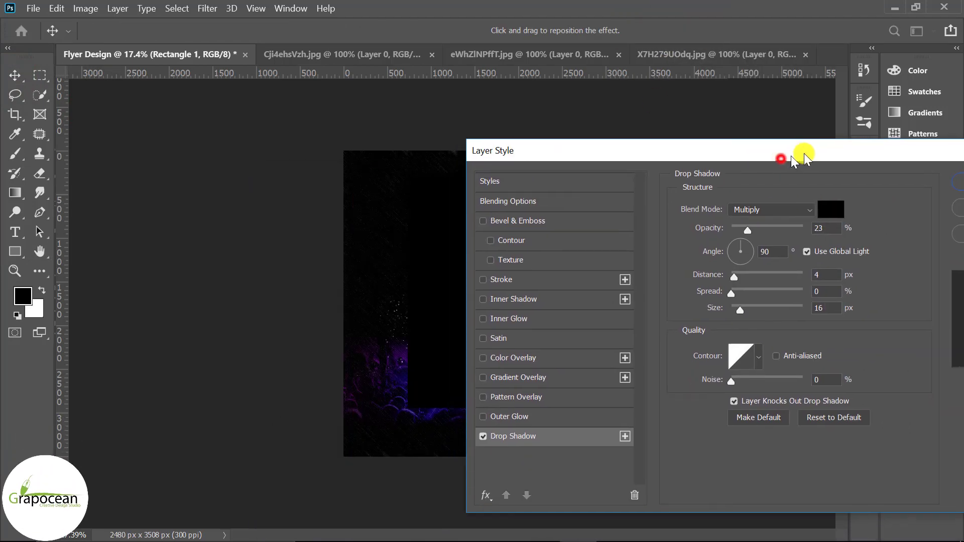
pyautogui.moveTo(685, 150); pyautogui.dragTo(571, 158)
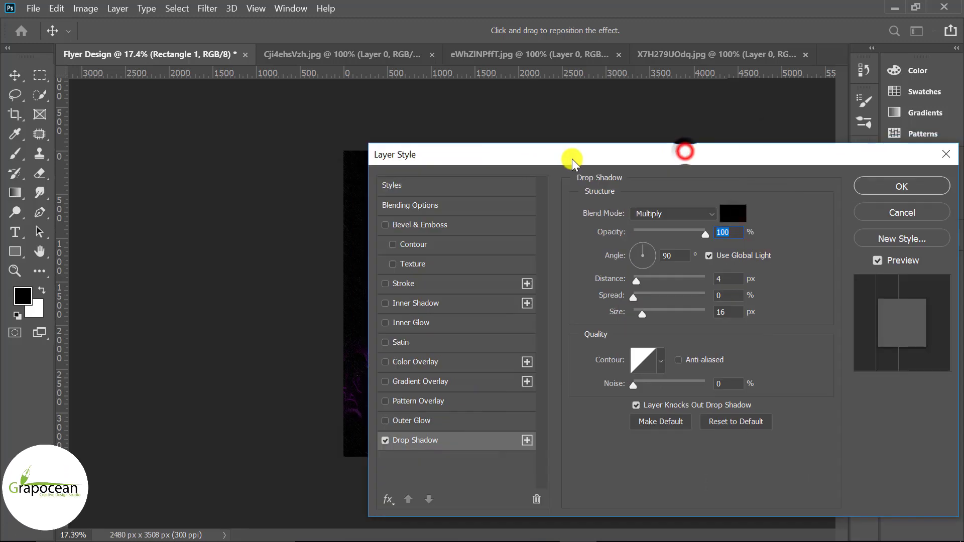
pyautogui.moveTo(638, 279); pyautogui.dragTo(622, 257)
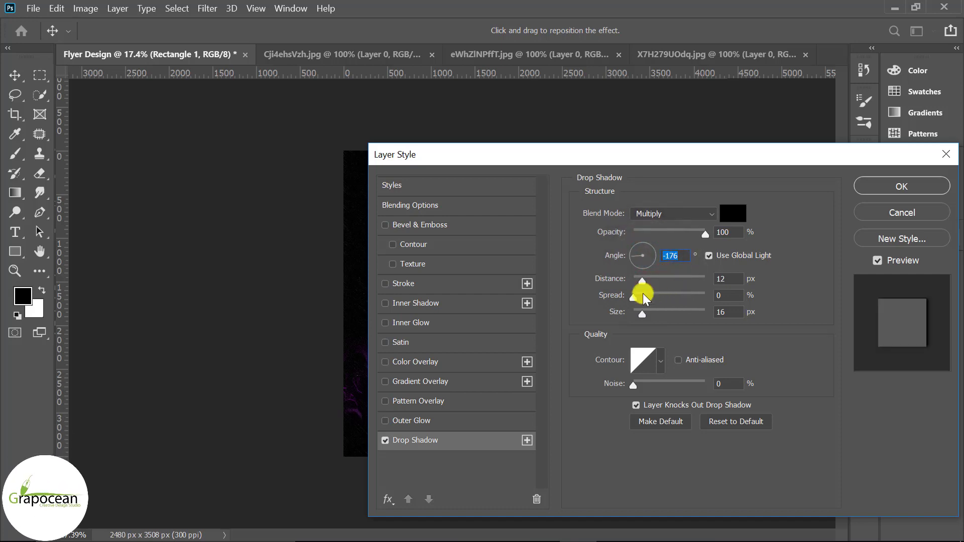
pyautogui.moveTo(642, 321); pyautogui.dragTo(628, 316)
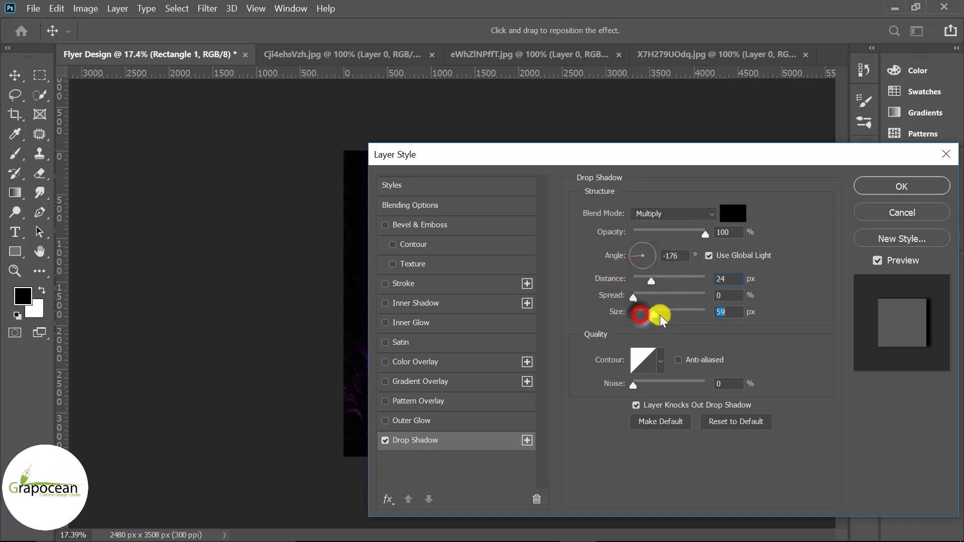
pyautogui.moveTo(648, 282); pyautogui.dragTo(659, 279)
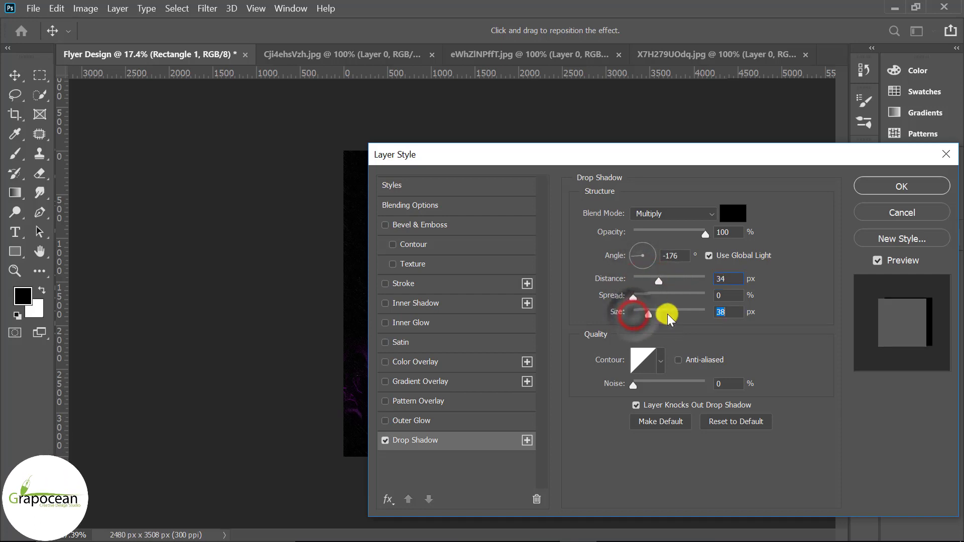
pyautogui.moveTo(640, 314); pyautogui.dragTo(642, 283)
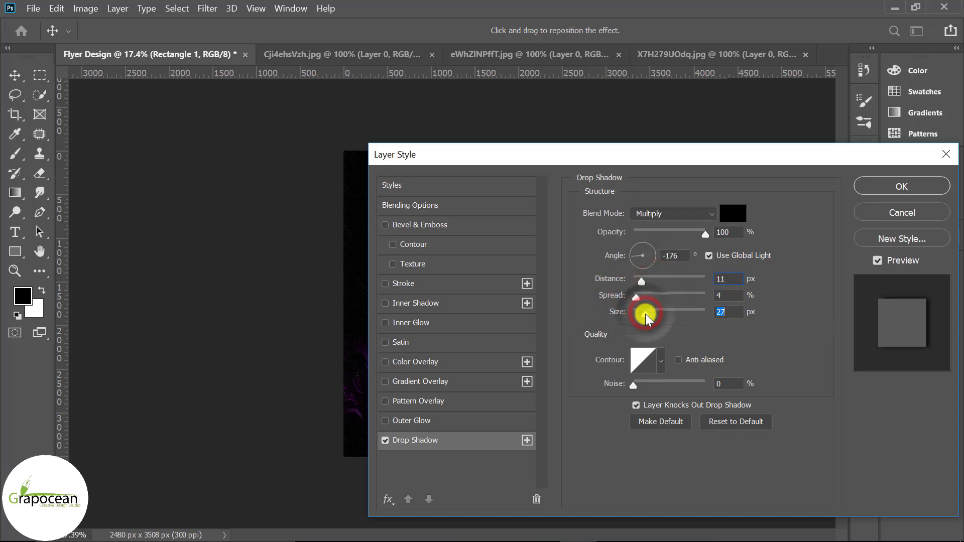
pyautogui.moveTo(689, 154)
pyautogui.mouseDown()
pyautogui.moveTo(788, 435)
pyautogui.moveTo(507, 330)
pyautogui.mouseUp()
pyautogui.click(718, 359)
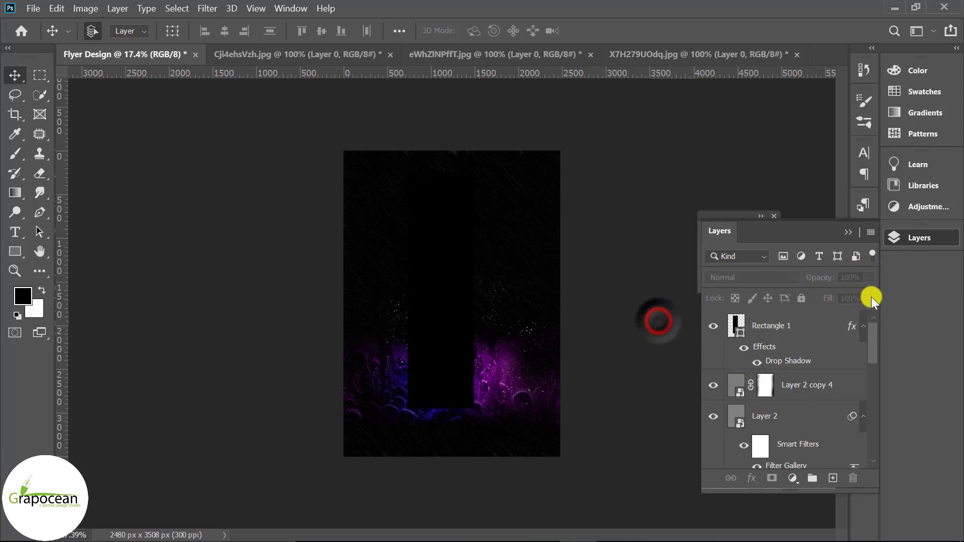
# Set Rectangle 1's fill to 0% and add a rotated, repositioned copy of it
pyautogui.click(870, 298)
pyautogui.moveTo(866, 314); pyautogui.dragTo(673, 319)
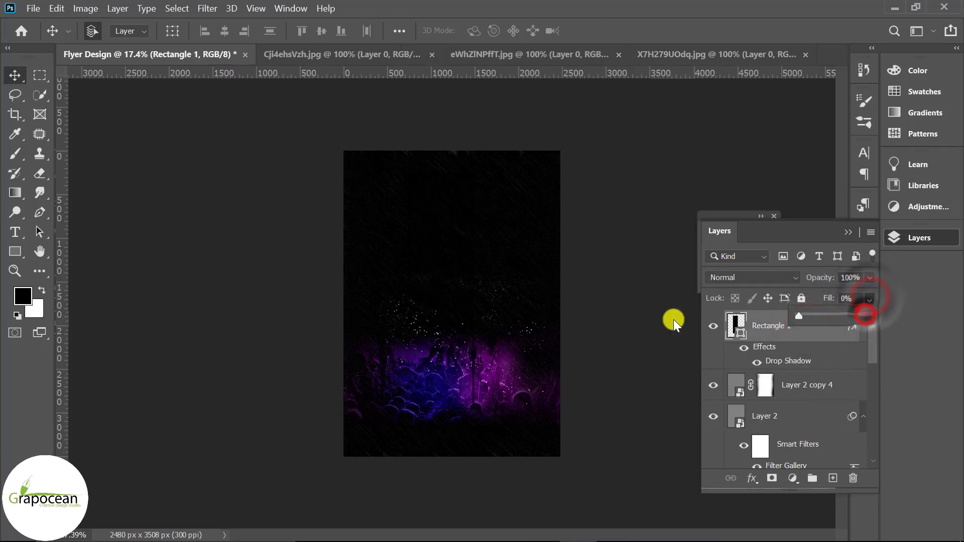
pyautogui.click(13, 70)
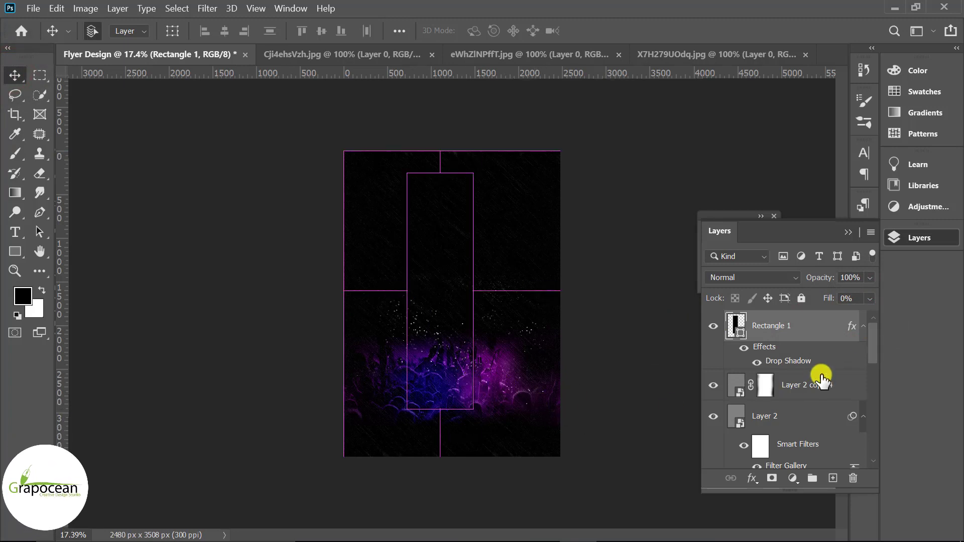
pyautogui.moveTo(823, 322); pyautogui.dragTo(833, 478)
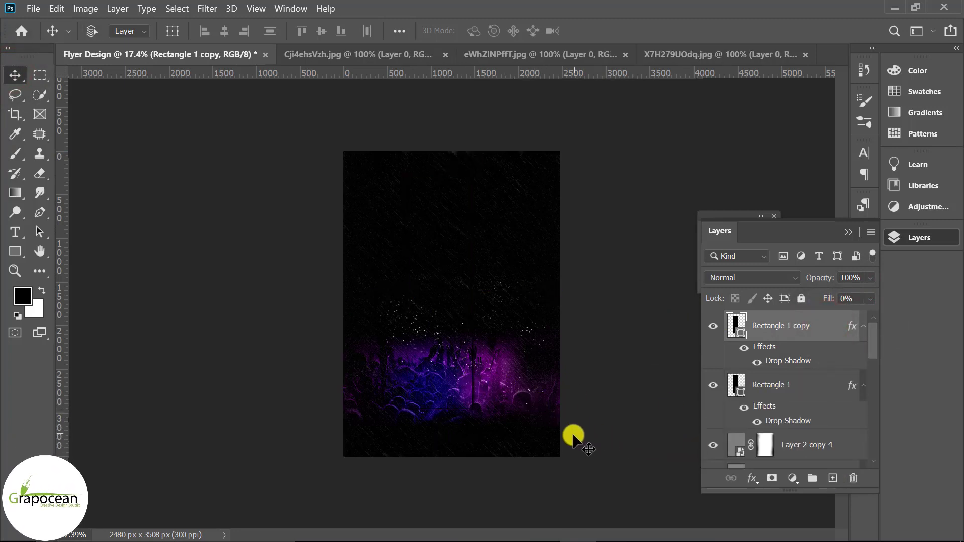
pyautogui.hotkey('ctrl', 't')
pyautogui.moveTo(499, 455)
pyautogui.mouseDown()
pyautogui.moveTo(500, 371)
pyautogui.moveTo(516, 405)
pyautogui.moveTo(472, 398)
pyautogui.mouseUp()
pyautogui.click(719, 30)
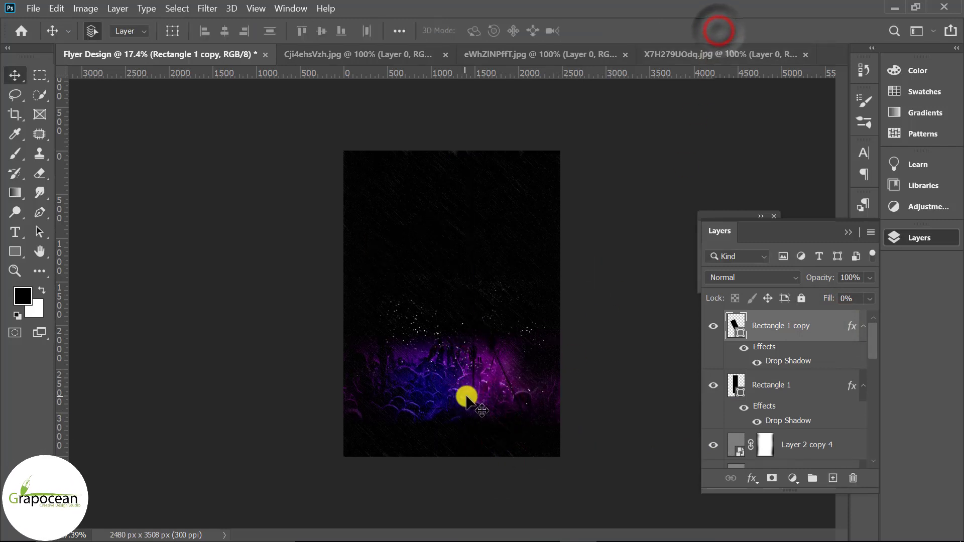
# Tilt Rectangle 1 to -5.40°, shrink it to about 57% and move it lower
pyautogui.click(782, 382)
pyautogui.hotkey('ctrl', 't')
pyautogui.moveTo(558, 495); pyautogui.dragTo(613, 523)
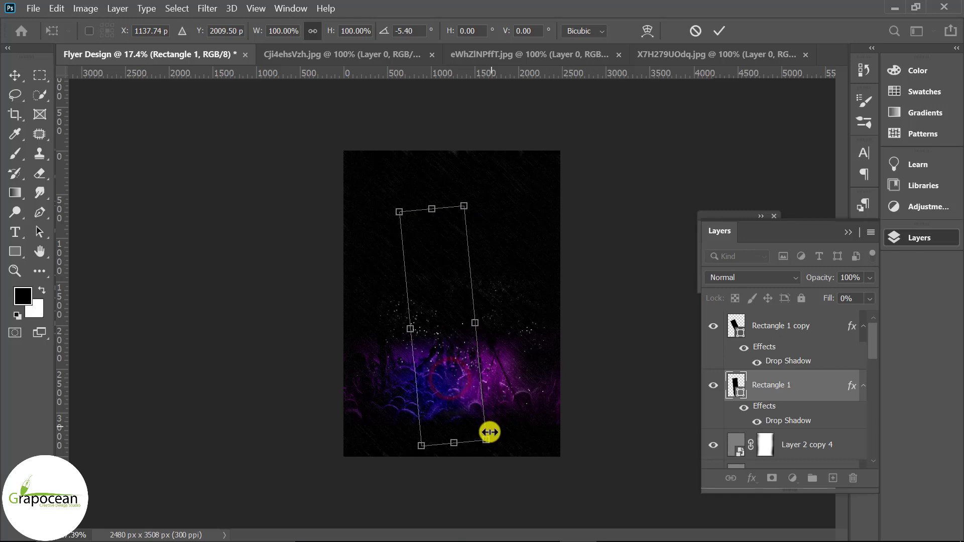
pyautogui.moveTo(487, 435); pyautogui.dragTo(456, 393)
pyautogui.moveTo(441, 353)
pyautogui.mouseDown()
pyautogui.moveTo(457, 392)
pyautogui.moveTo(445, 381)
pyautogui.mouseUp()
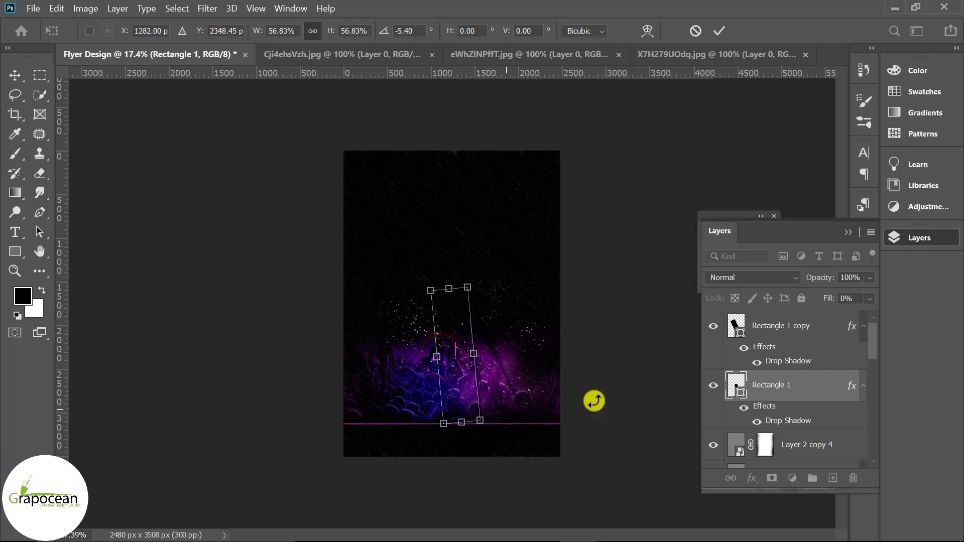
pyautogui.click(719, 34)
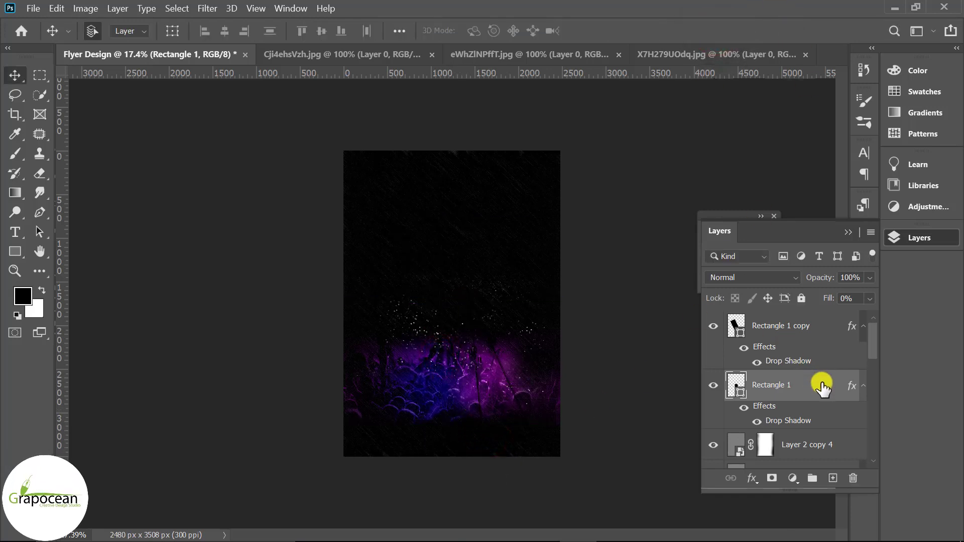
# Create Rectangle 1 copy 2 rotated 30°, then briefly hide Rectangle 1 to compare
pyautogui.moveTo(823, 387); pyautogui.dragTo(832, 478)
pyautogui.hotkey('ctrl', 't')
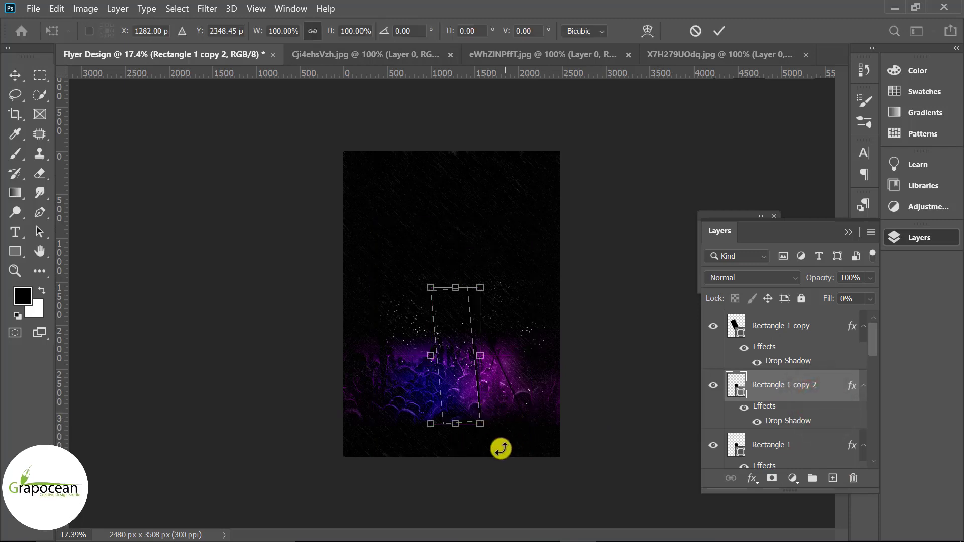
pyautogui.moveTo(501, 449); pyautogui.dragTo(413, 384)
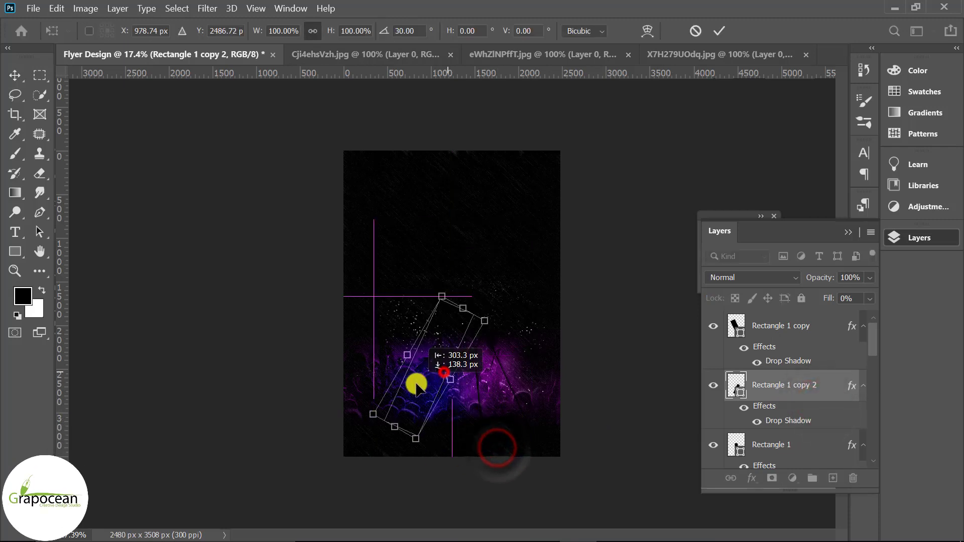
pyautogui.click(719, 28)
pyautogui.click(628, 356)
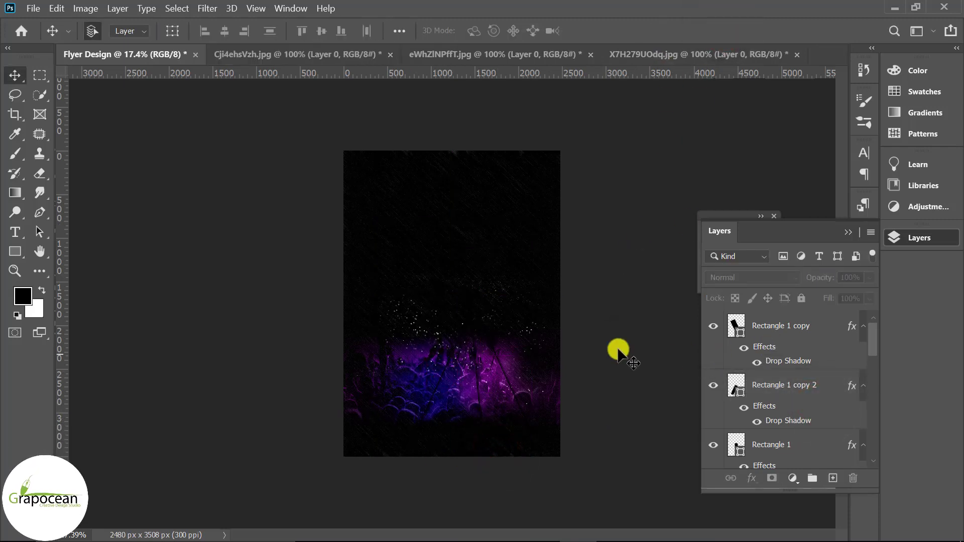
pyautogui.click(805, 327)
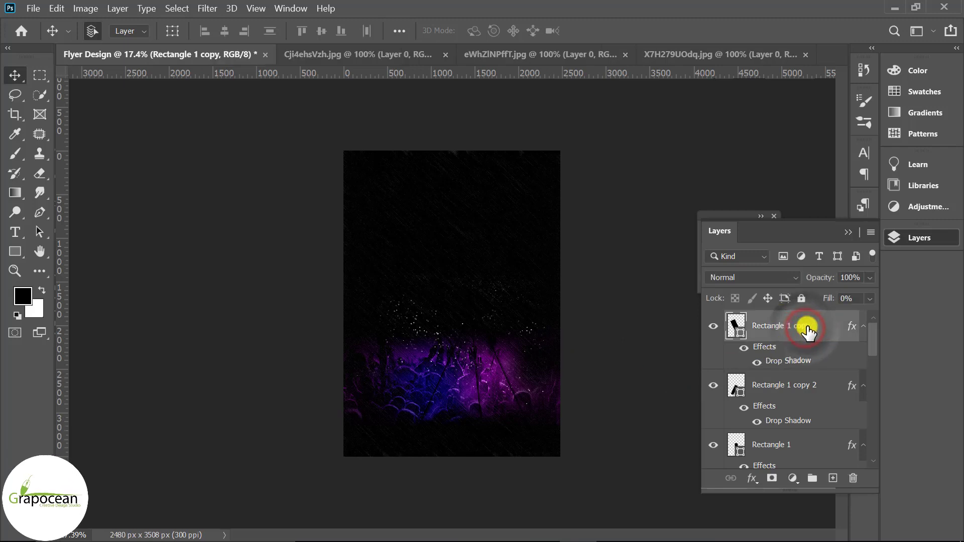
pyautogui.click(792, 445)
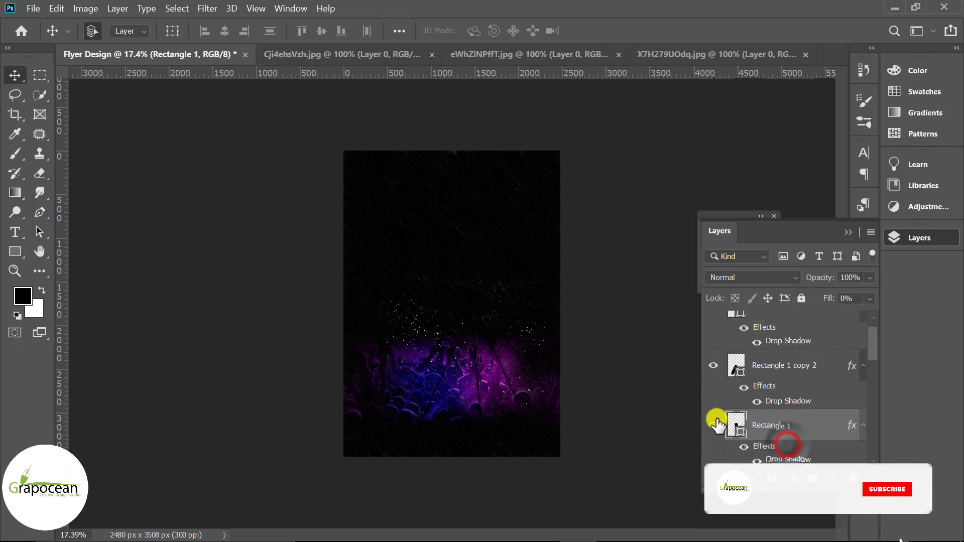
pyautogui.click(712, 427)
pyautogui.scroll(1, 800, 392)
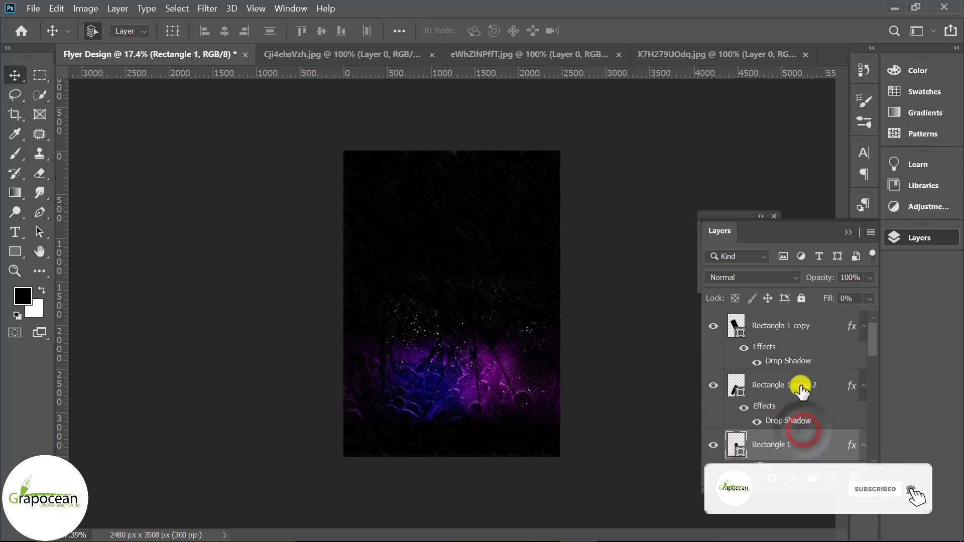
# Make Rectangle 1 copy 3, rotated 30° and shifted about 100 px up and left
pyautogui.click(800, 327)
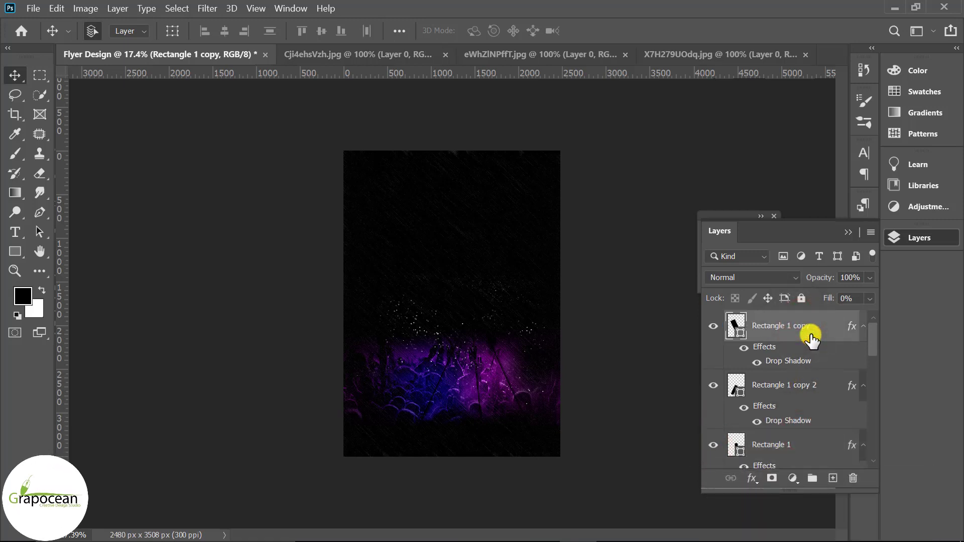
pyautogui.hotkey('ctrl', 't')
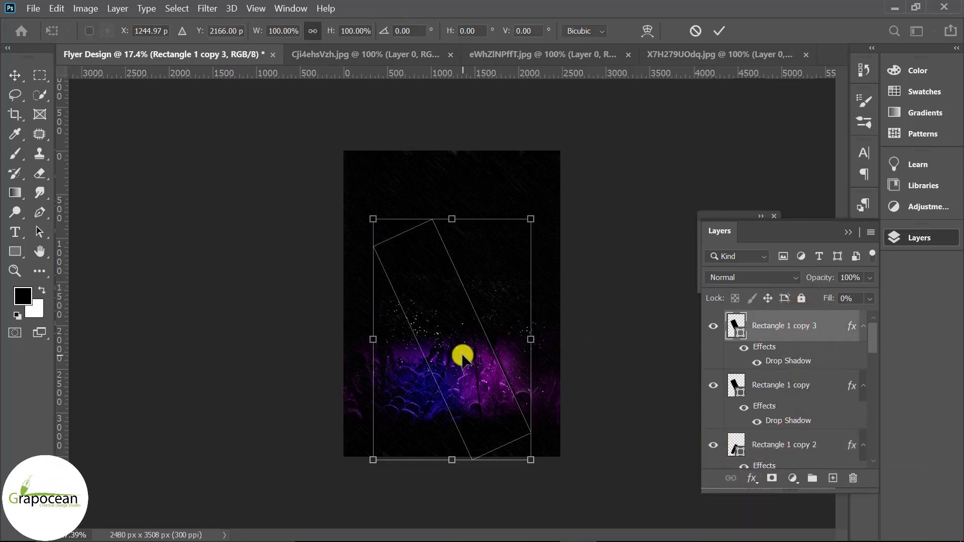
pyautogui.moveTo(422, 323); pyautogui.dragTo(425, 274)
pyautogui.moveTo(564, 409); pyautogui.dragTo(507, 446)
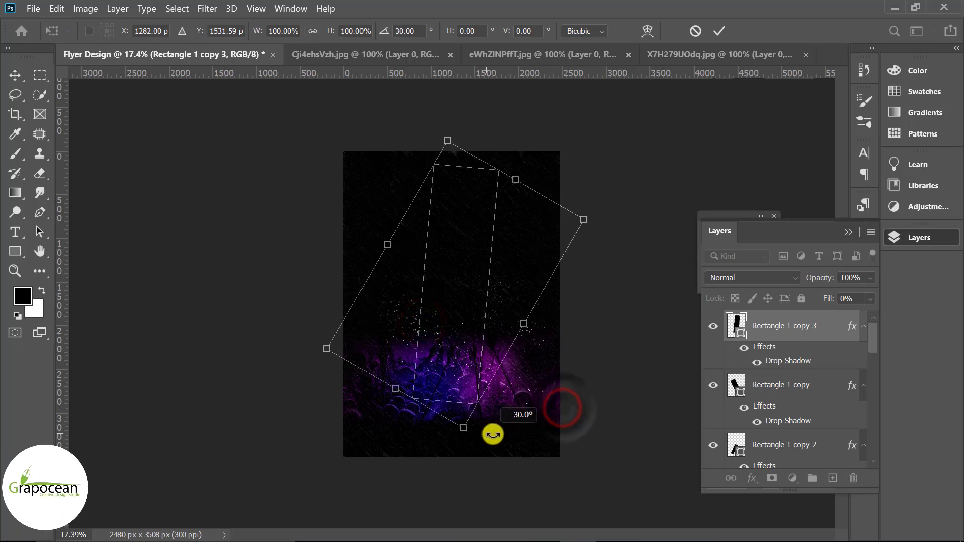
pyautogui.moveTo(461, 294); pyautogui.dragTo(442, 281)
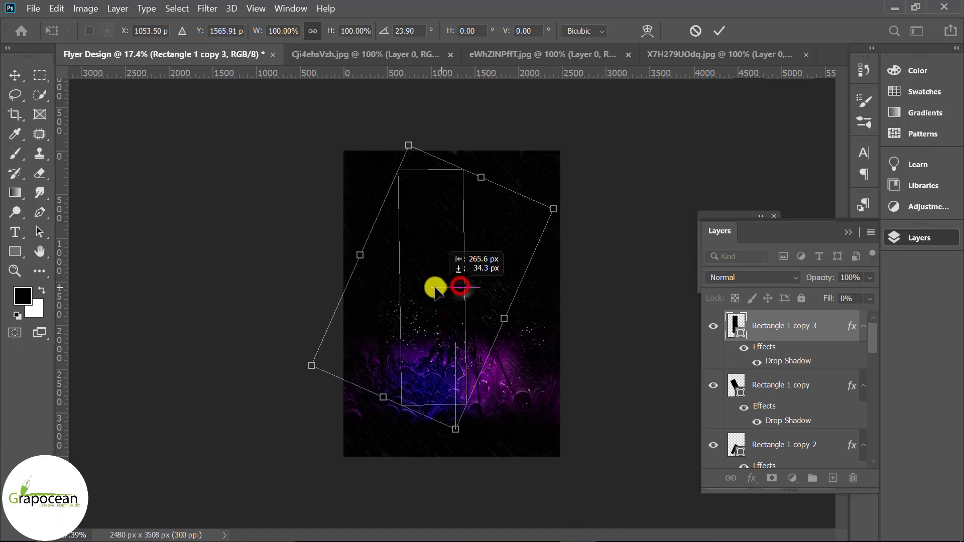
pyautogui.click(720, 30)
# Add a new empty Layer 5 above Layer 2 copy 4
pyautogui.scroll(-5, 773, 391)
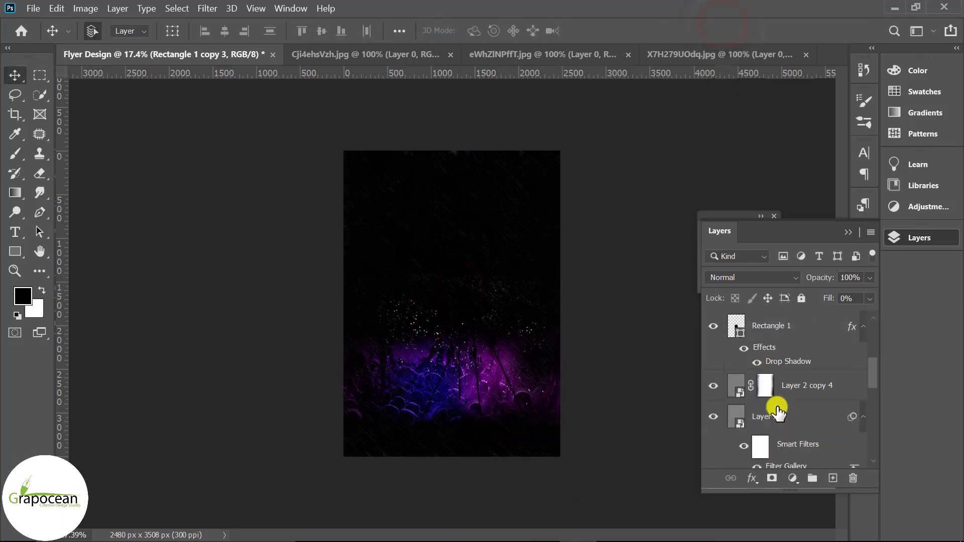
pyautogui.click(793, 392)
pyautogui.click(833, 478)
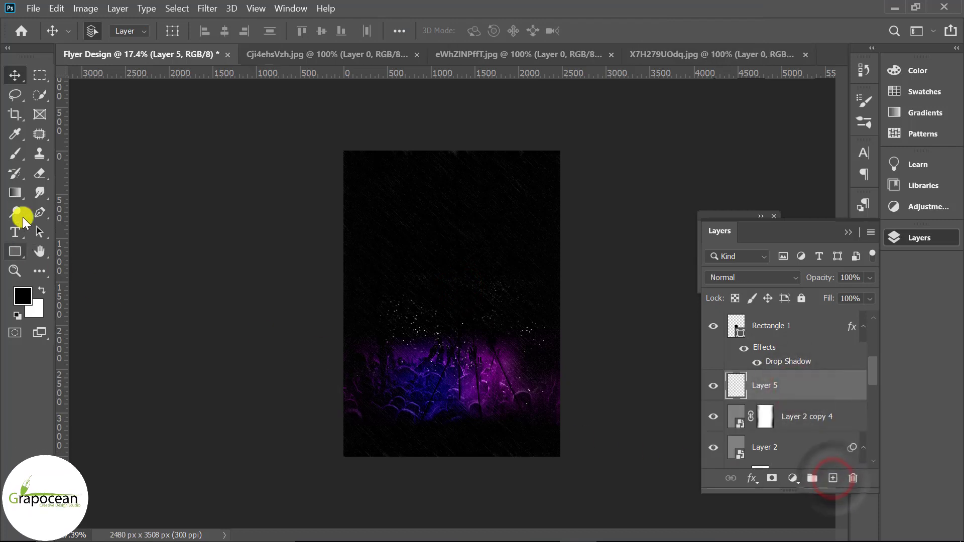
# Choose a soft brush and set the foreground colour to dark blue #08007d
pyautogui.click(14, 154)
pyautogui.click(458, 212)
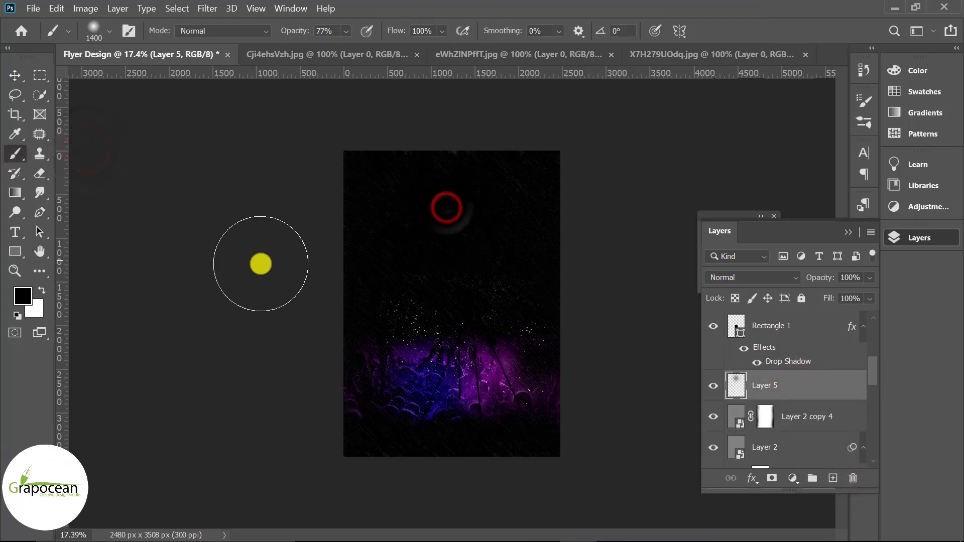
pyautogui.click(24, 299)
pyautogui.click(431, 385)
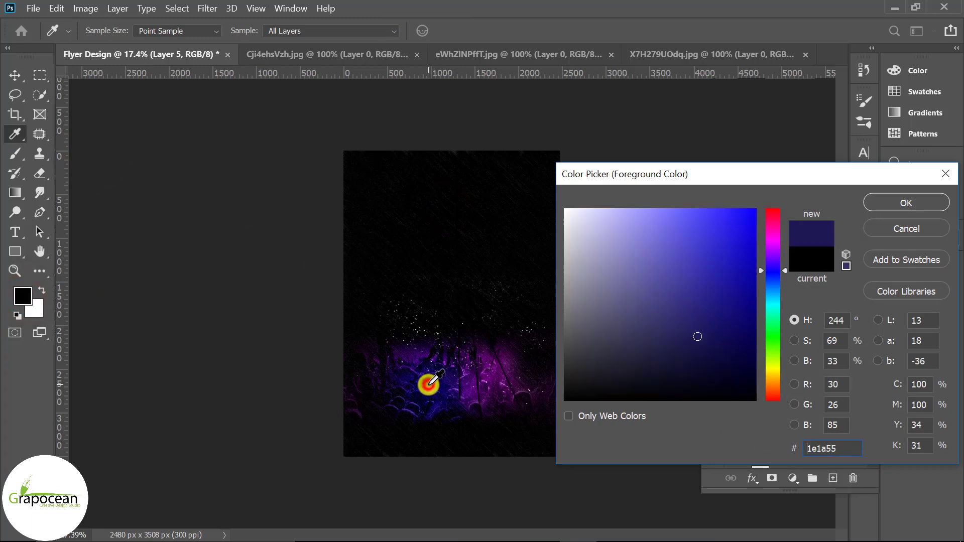
pyautogui.moveTo(699, 345); pyautogui.dragTo(789, 307)
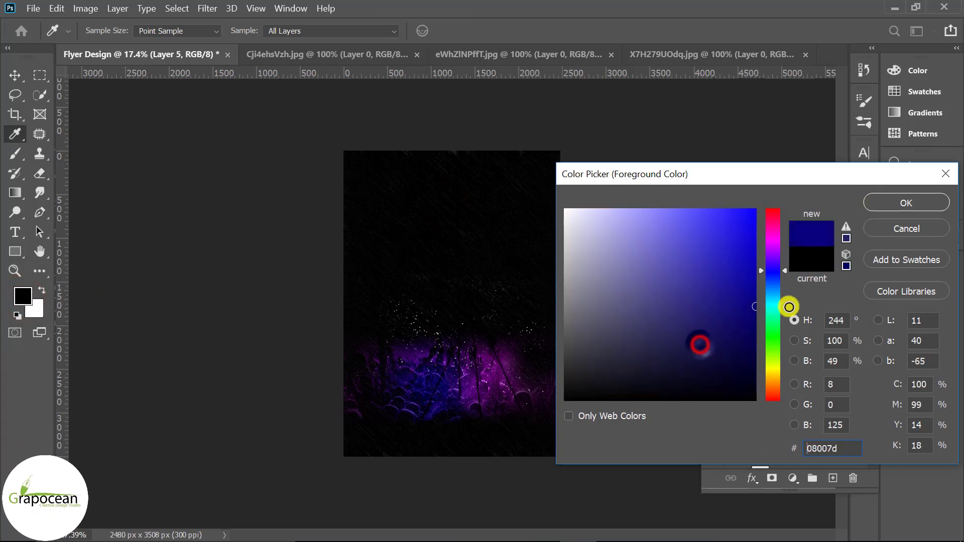
pyautogui.click(907, 203)
# Paint large blue glows near the top and set Layer 5 to Linear Dodge (Add)
pyautogui.click(450, 210)
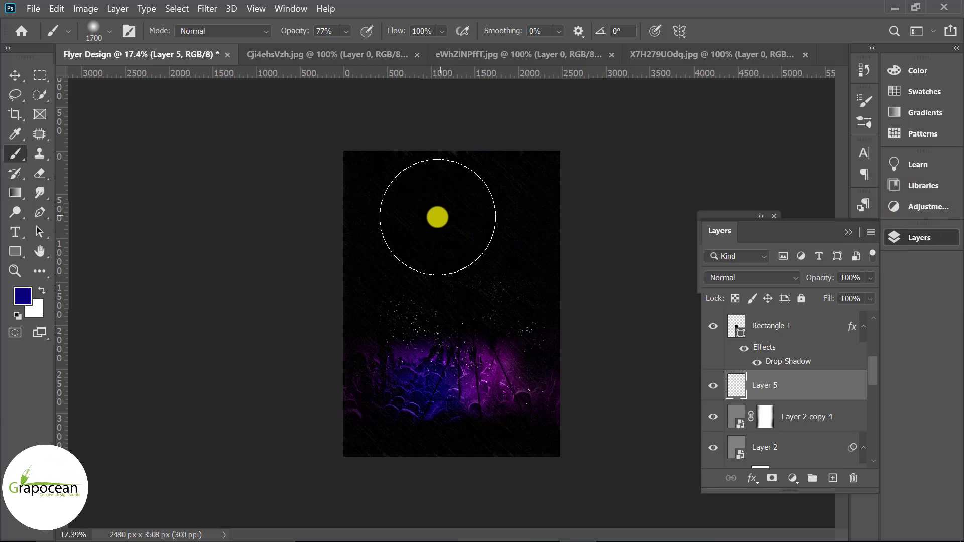
pyautogui.press(']')
pyautogui.press(']')
pyautogui.press(']')
pyautogui.click(435, 221)
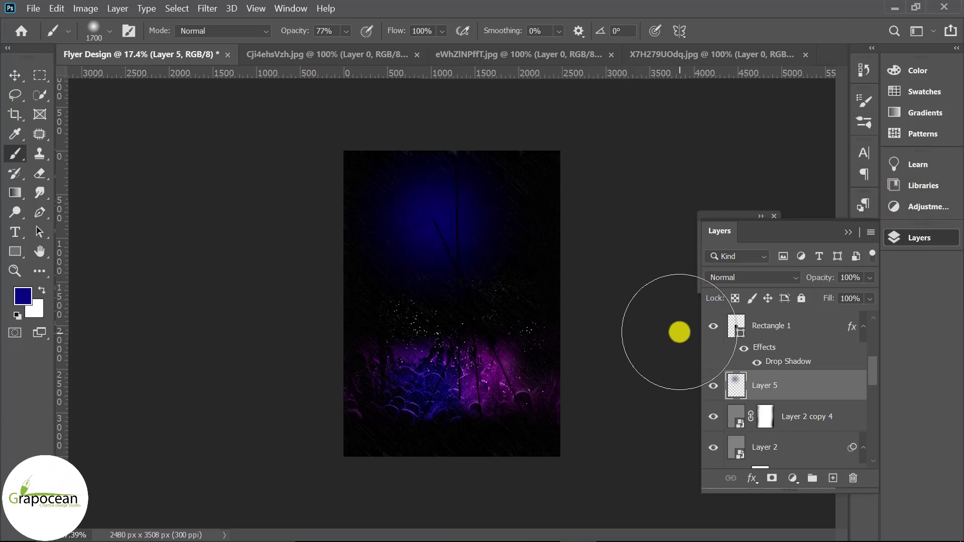
pyautogui.click(755, 277)
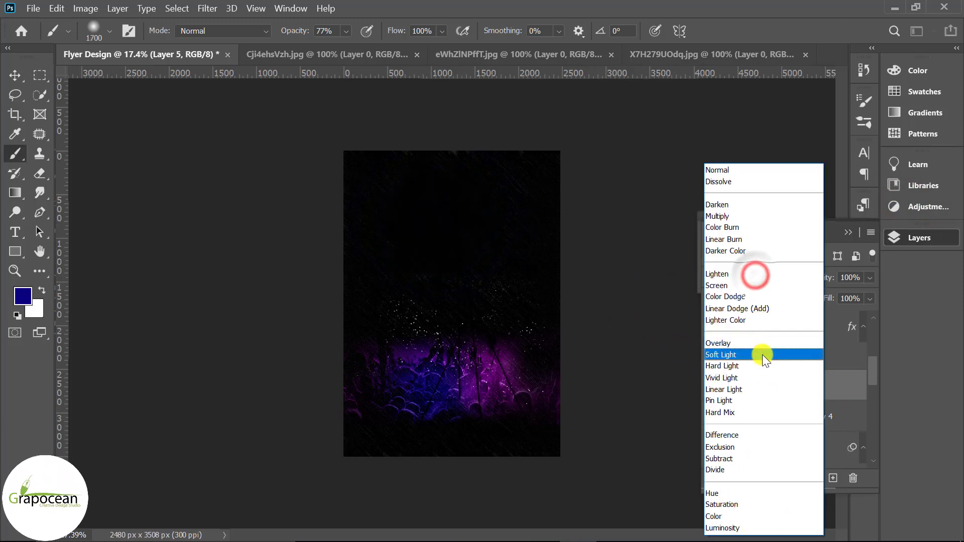
pyautogui.click(758, 309)
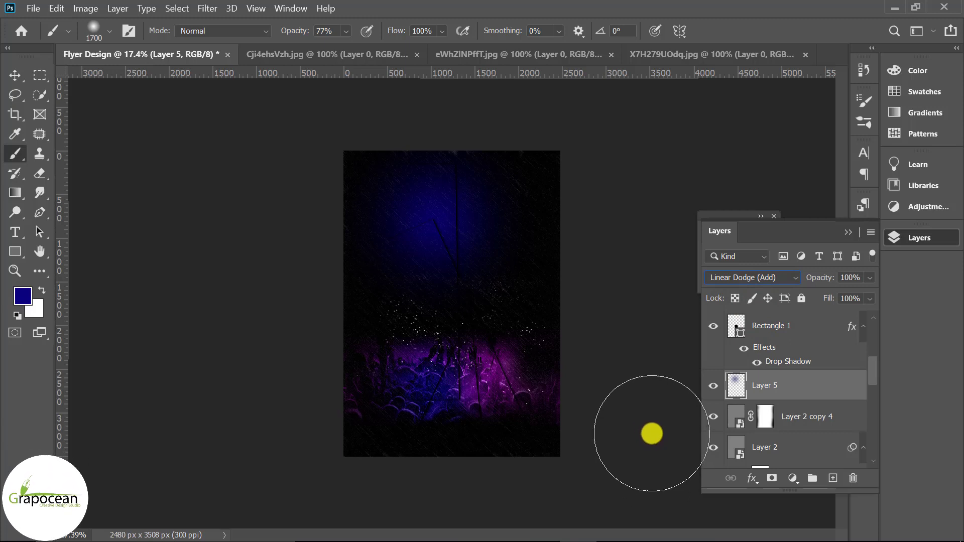
# Paint more soft blue glows mid-page, over the crowd's middle and left side
pyautogui.click(430, 287)
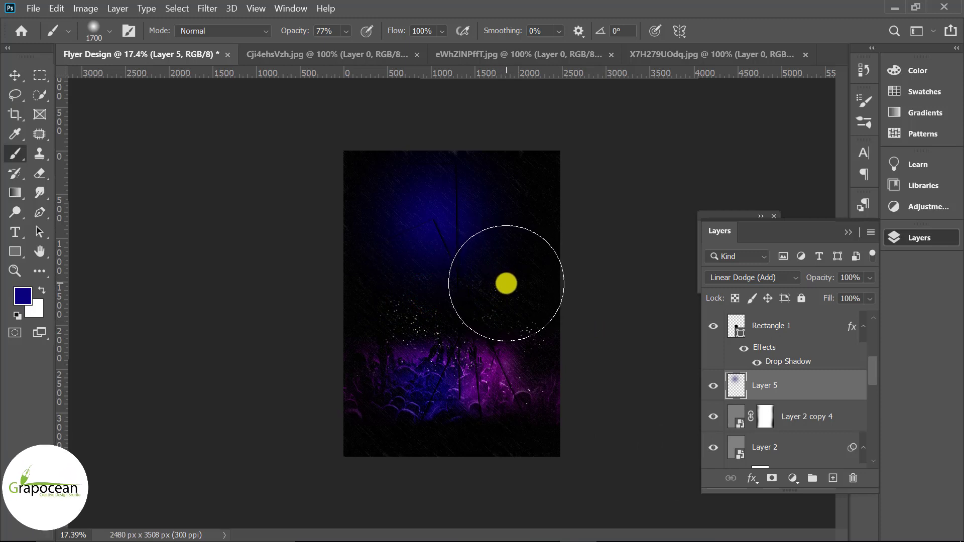
pyautogui.press('[')
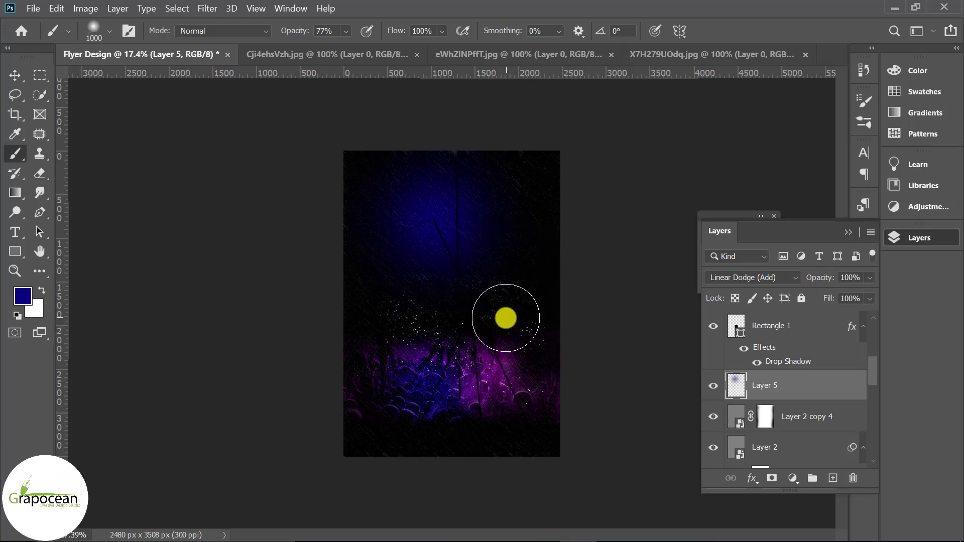
pyautogui.press('[')
pyautogui.press('[')
pyautogui.click(501, 322)
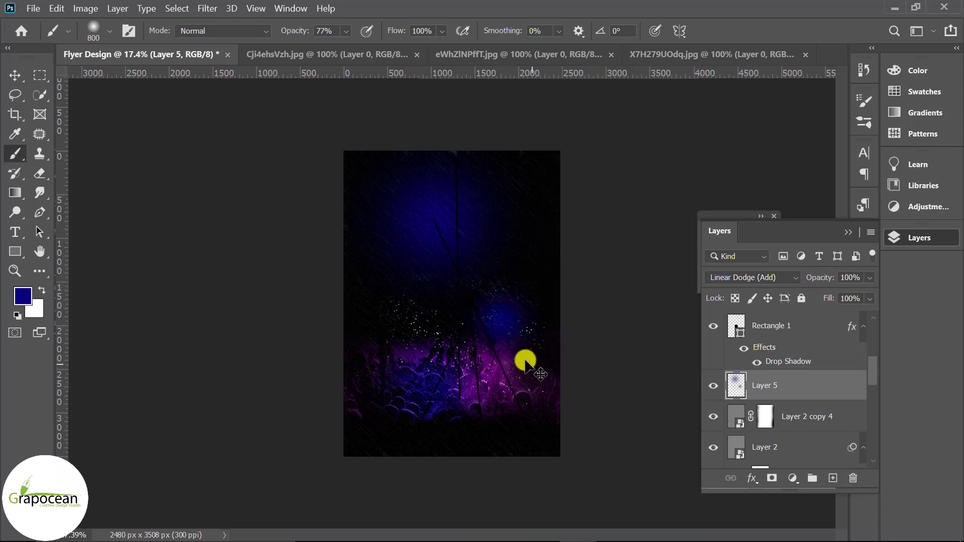
pyautogui.click(508, 319)
pyautogui.press(']')
pyautogui.press(']')
pyautogui.press(']')
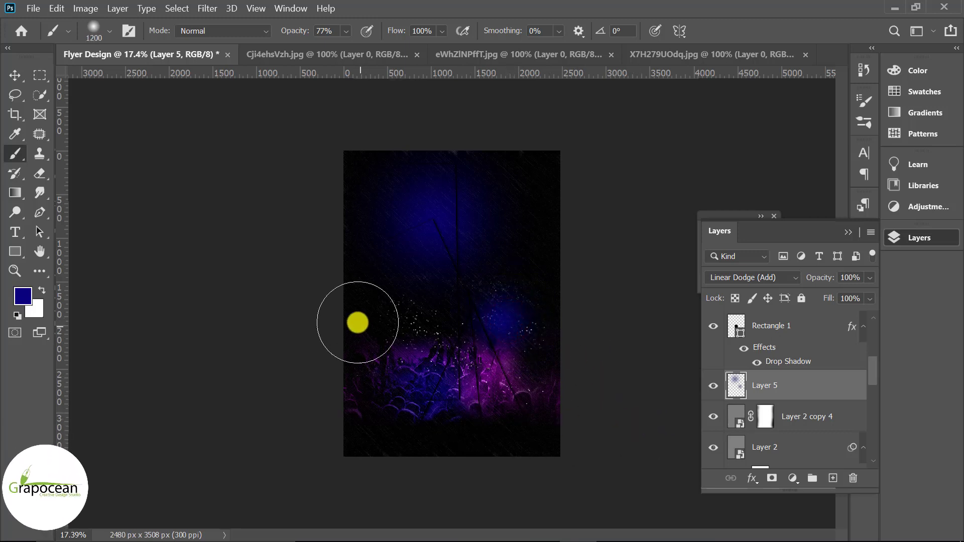
pyautogui.click(361, 309)
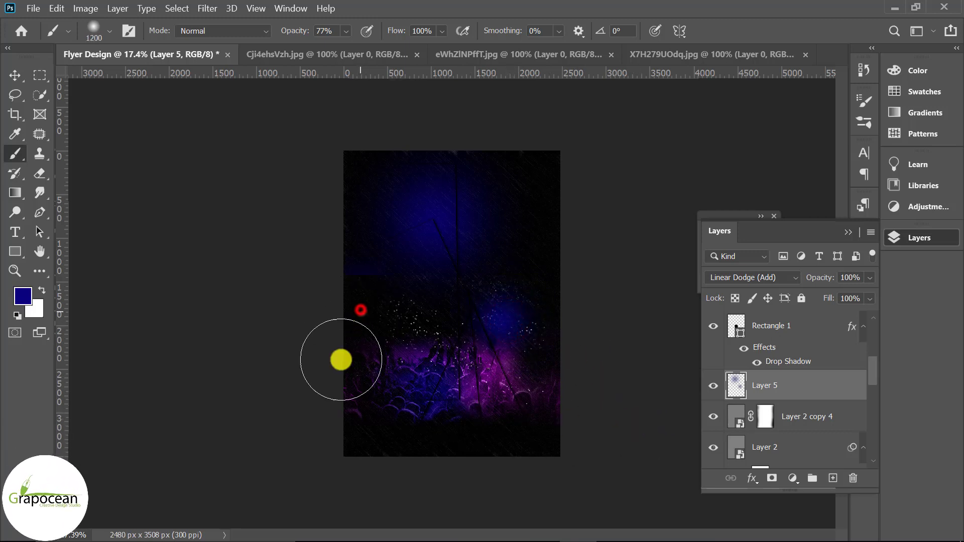
pyautogui.click(13, 75)
pyautogui.click(405, 315)
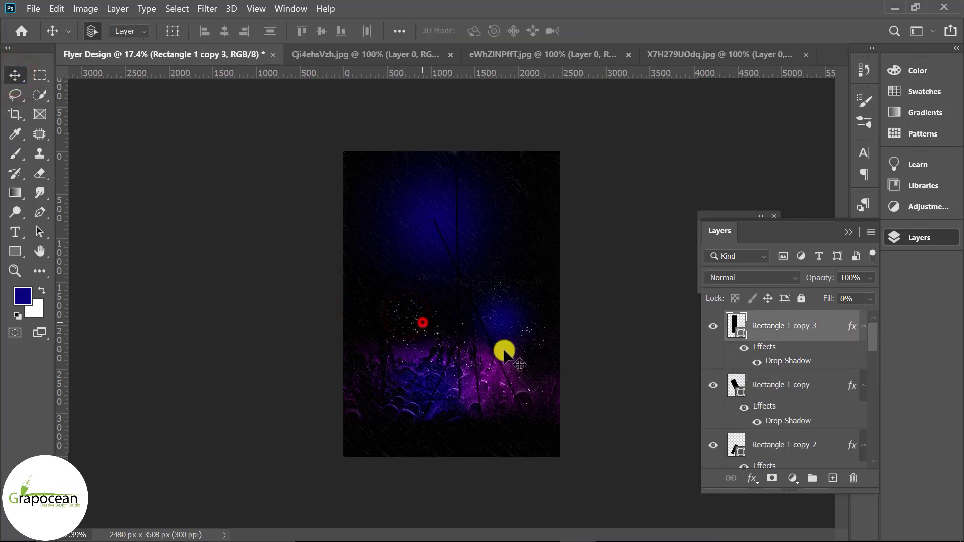
# Group Layer 4 through Layer 4 copy 3 into Group 1
pyautogui.scroll(-3, 800, 404)
pyautogui.scroll(-3, 800, 405)
pyautogui.scroll(-3, 800, 409)
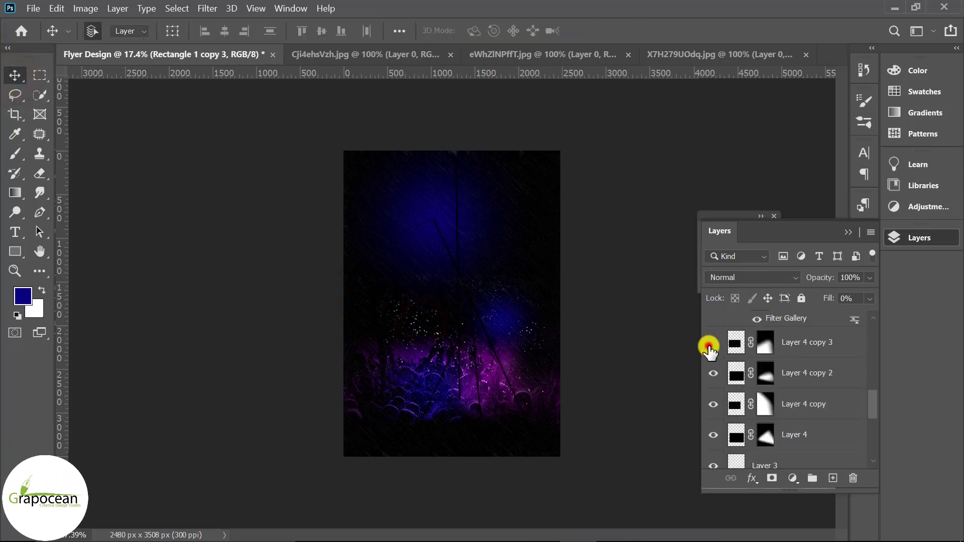
pyautogui.click(807, 353)
pyautogui.keyDown('shift'); pyautogui.click(801, 404); pyautogui.keyUp('shift')
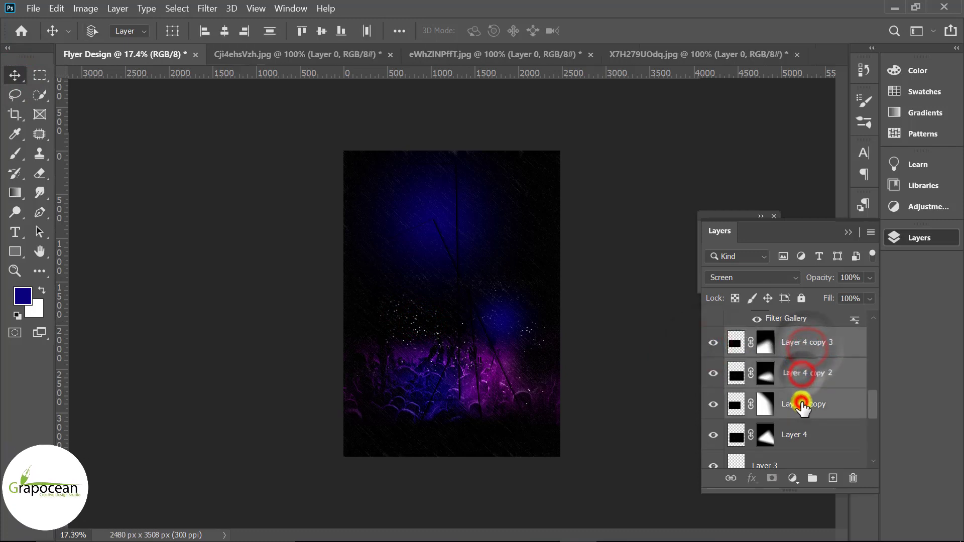
pyautogui.keyDown('shift'); pyautogui.click(791, 433); pyautogui.keyUp('shift')
pyautogui.hotkey('ctrl', 'g')
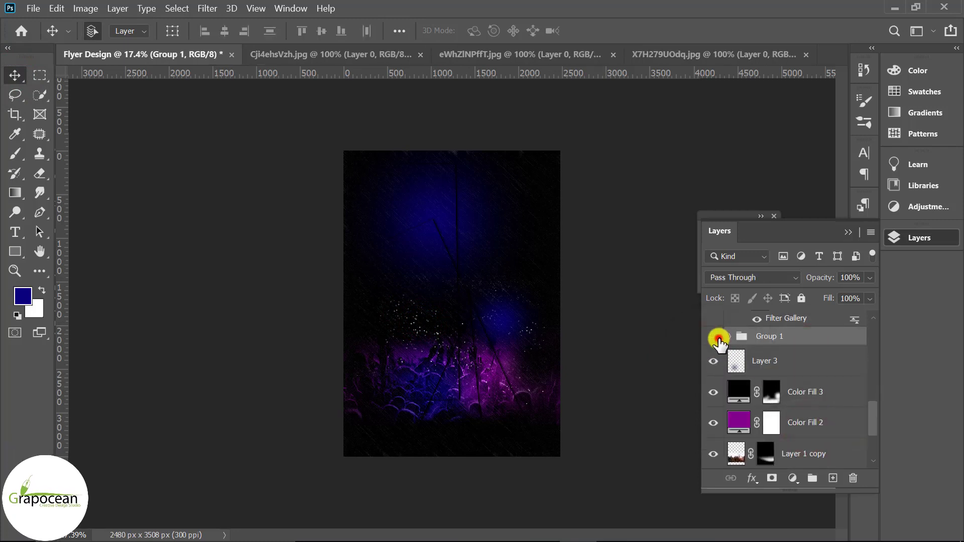
pyautogui.click(718, 337)
# Duplicate Group 1 and scale the copy to about 75%, centred near the top
pyautogui.hotkey('ctrl', 'j')
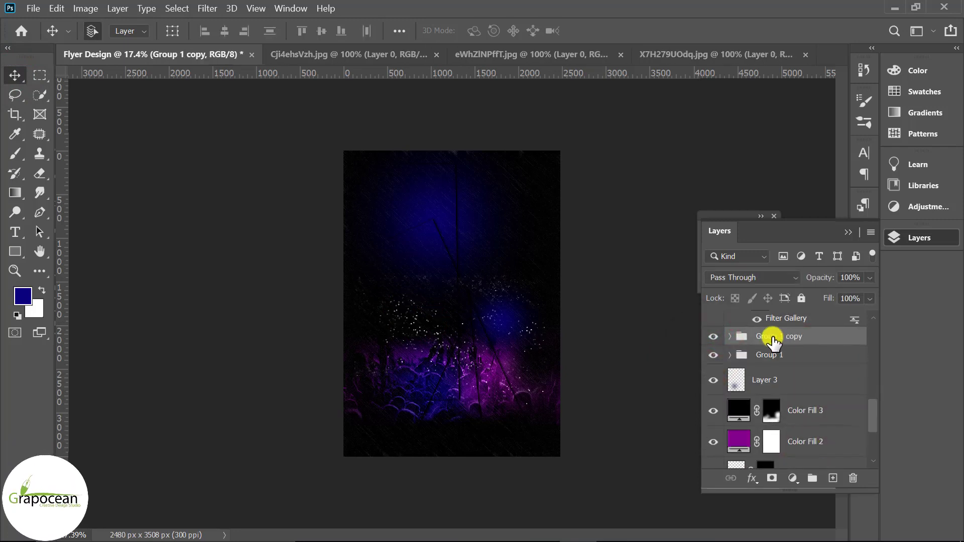
pyautogui.hotkey('ctrl', 't')
pyautogui.moveTo(441, 337); pyautogui.dragTo(444, 221)
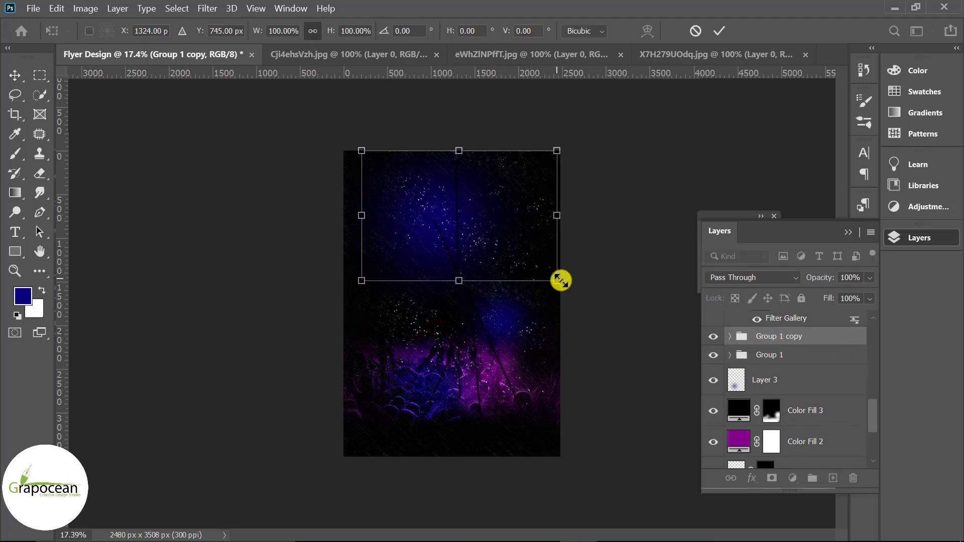
pyautogui.moveTo(556, 281); pyautogui.dragTo(532, 264)
pyautogui.moveTo(475, 236); pyautogui.dragTo(457, 241)
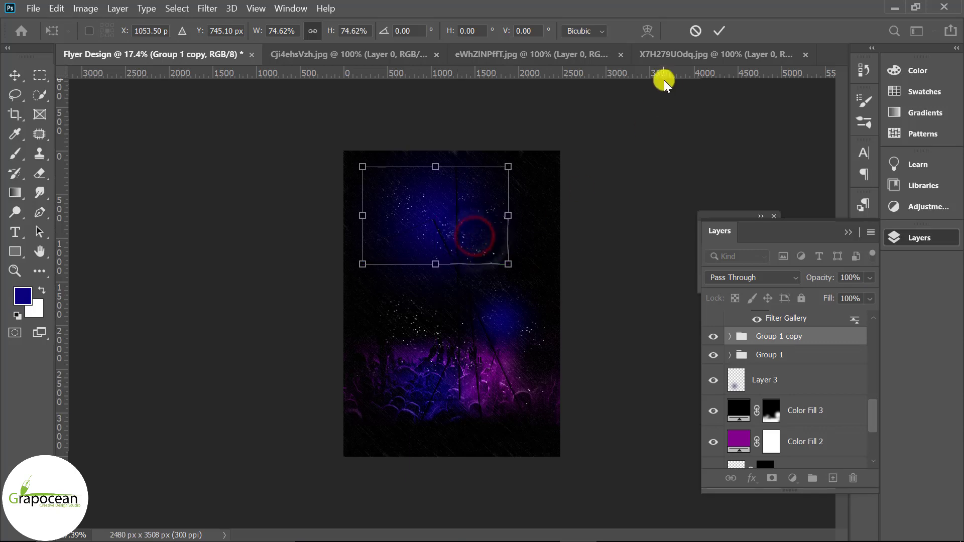
# Set the foreground to magenta d500f5 and paint a soft glow at upper right
pyautogui.click(719, 31)
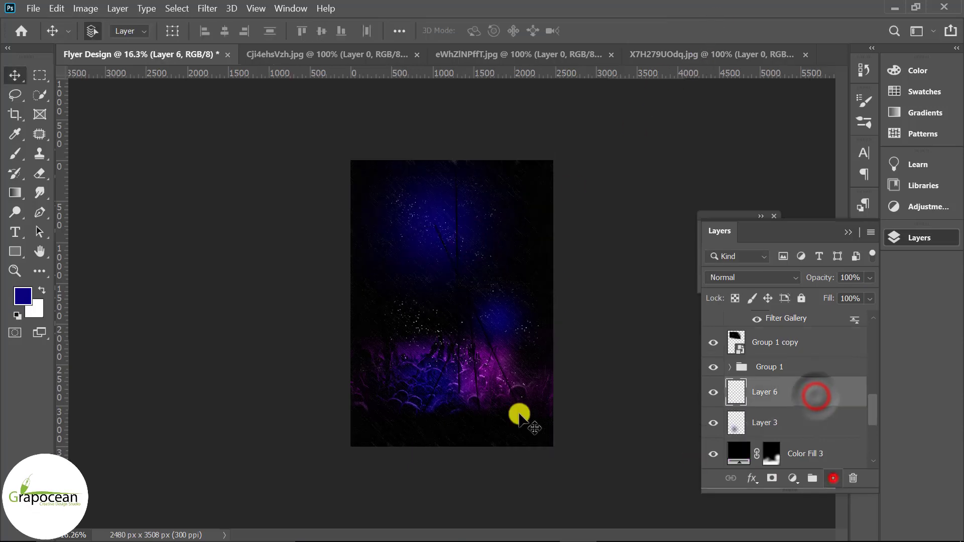
pyautogui.click(24, 296)
pyautogui.click(492, 368)
pyautogui.click(735, 249)
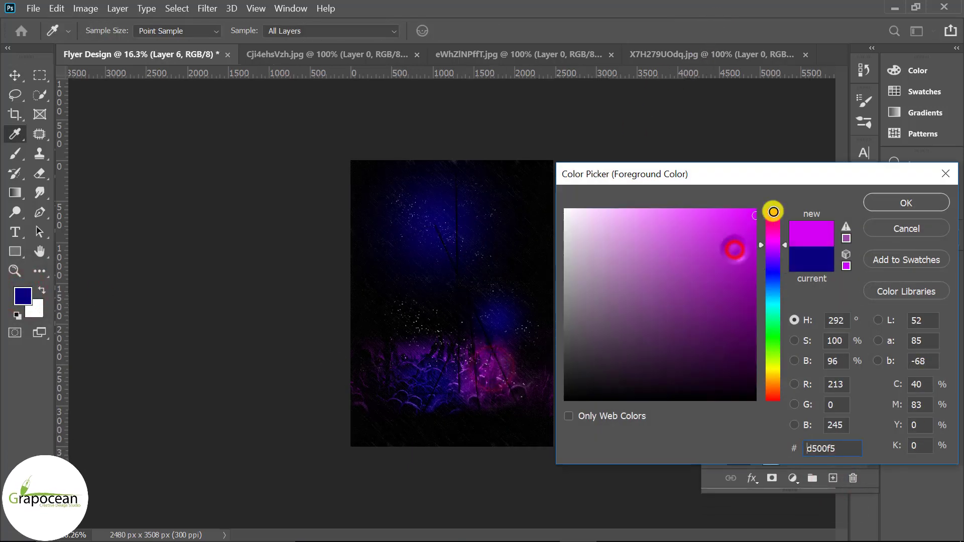
pyautogui.click(892, 204)
pyautogui.rightClick(15, 154)
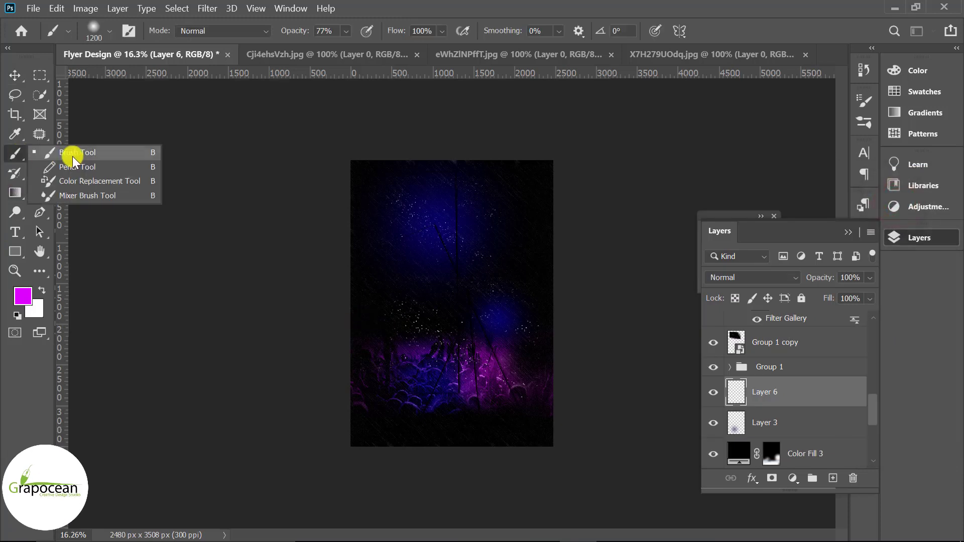
pyautogui.click(71, 157)
pyautogui.click(493, 263)
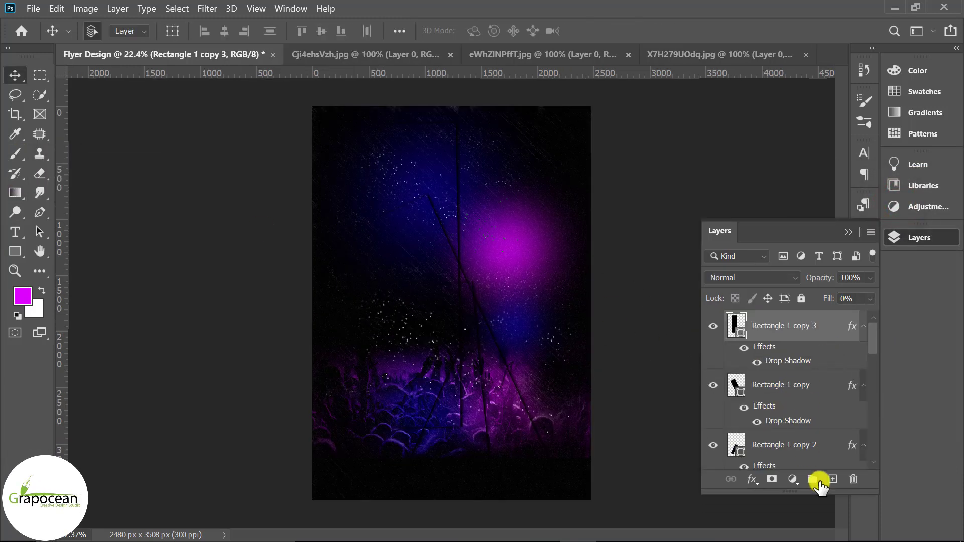
# Add a new top text layer reading MUSIC in Akrobat Bold, 118.66 pt
pyautogui.click(833, 479)
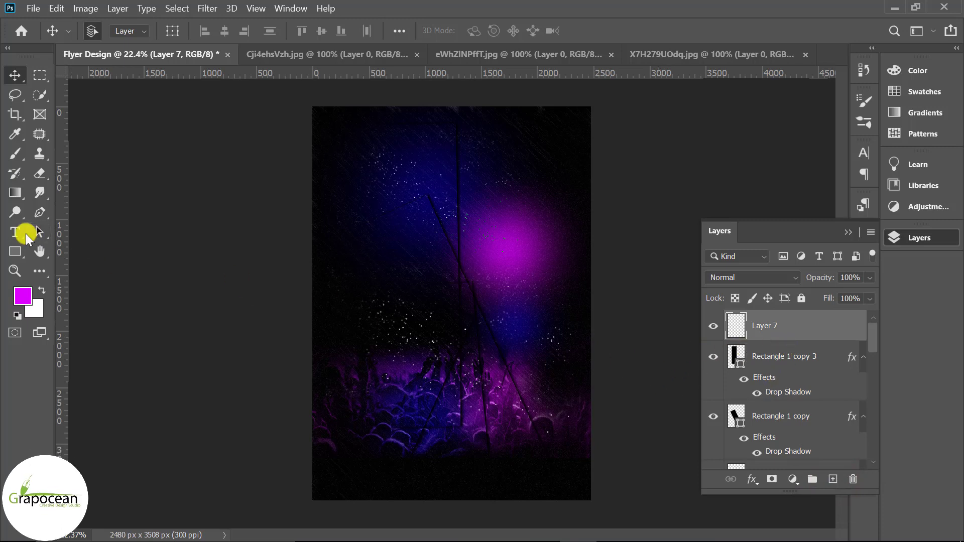
pyautogui.click(15, 232)
pyautogui.scroll(2, 442, 296)
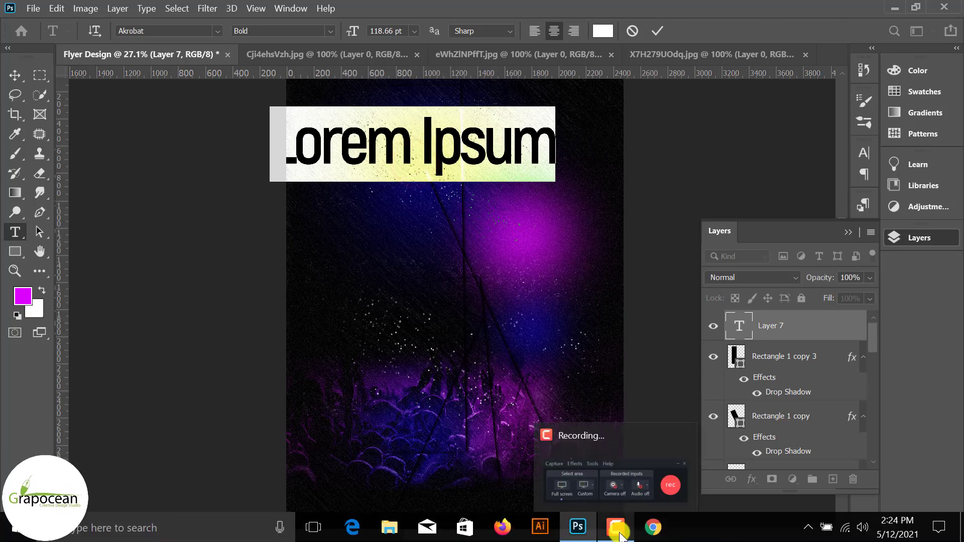
pyautogui.click(617, 529)
pyautogui.click(618, 530)
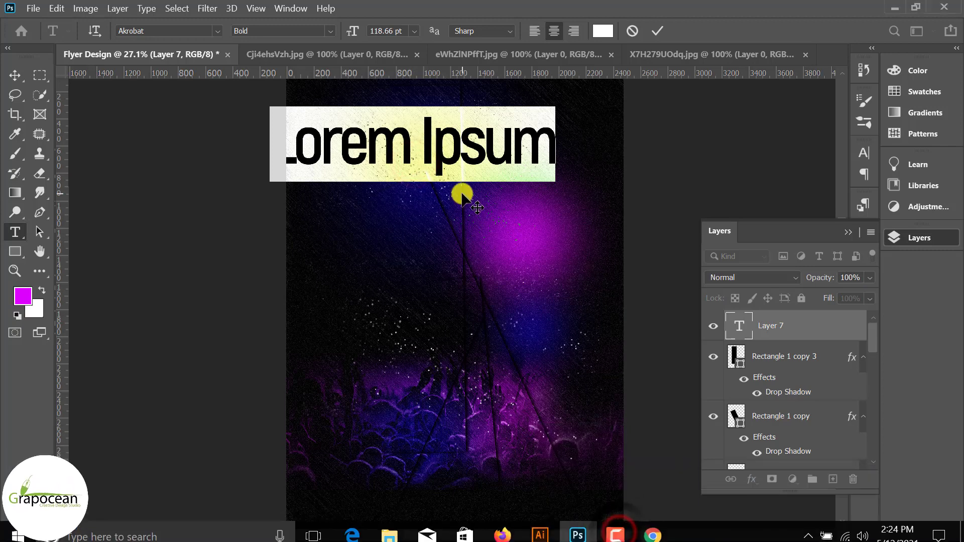
pyautogui.scroll(-1, 502, 274)
pyautogui.press('BackSpace')
pyautogui.write('Mu')
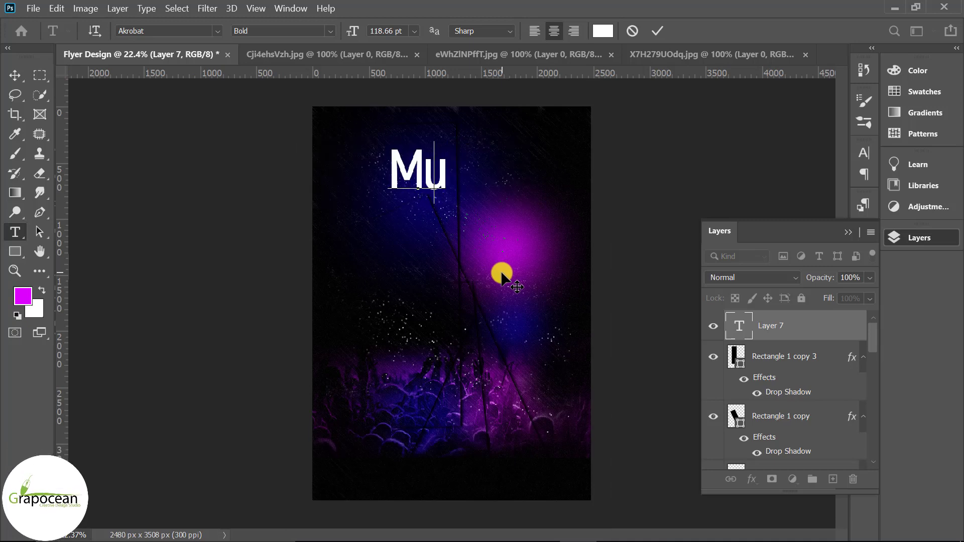
pyautogui.press('BackSpace')
pyautogui.write('USI')
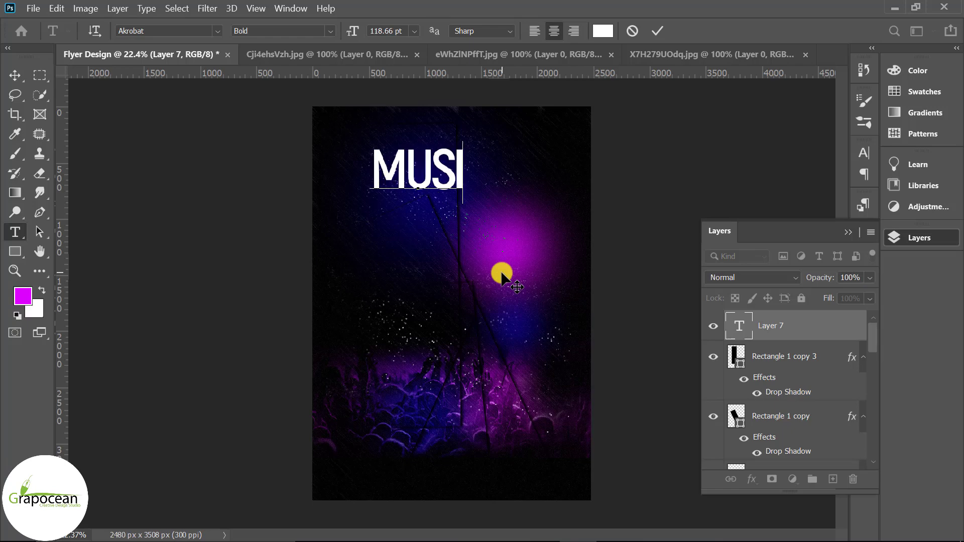
pyautogui.write('C')
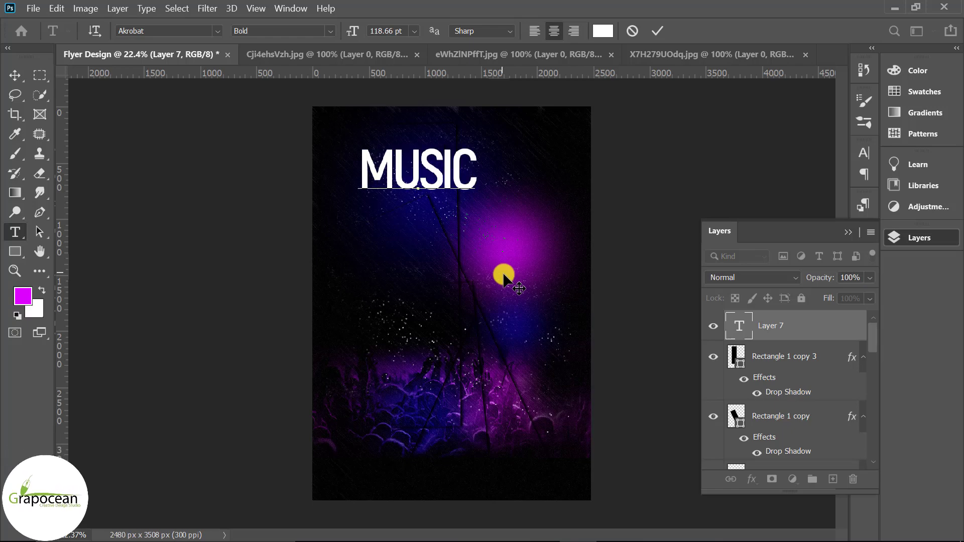
pyautogui.moveTo(475, 172); pyautogui.dragTo(238, 148)
# Set MUSIC in Bebas Neue Light with tracking 0
pyautogui.click(216, 31)
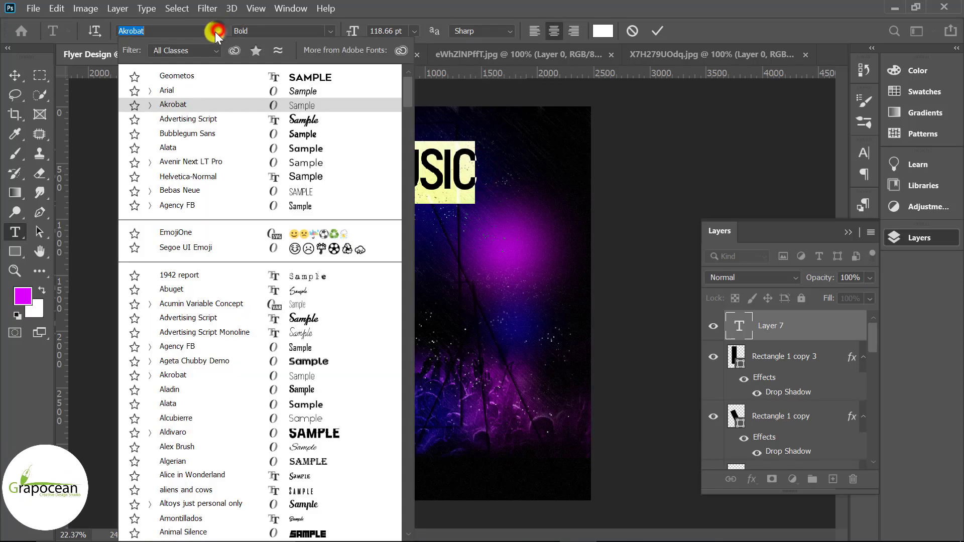
pyautogui.click(298, 191)
pyautogui.click(330, 30)
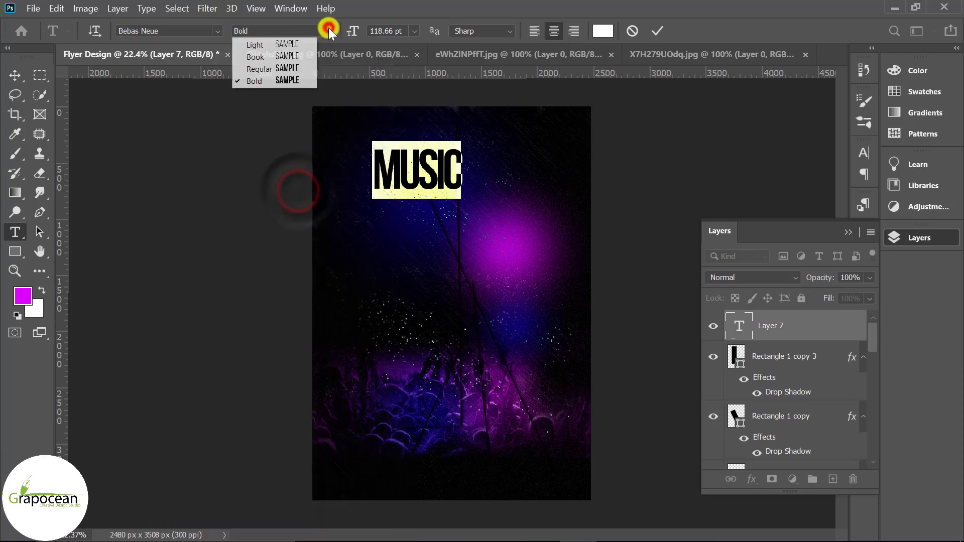
pyautogui.click(288, 43)
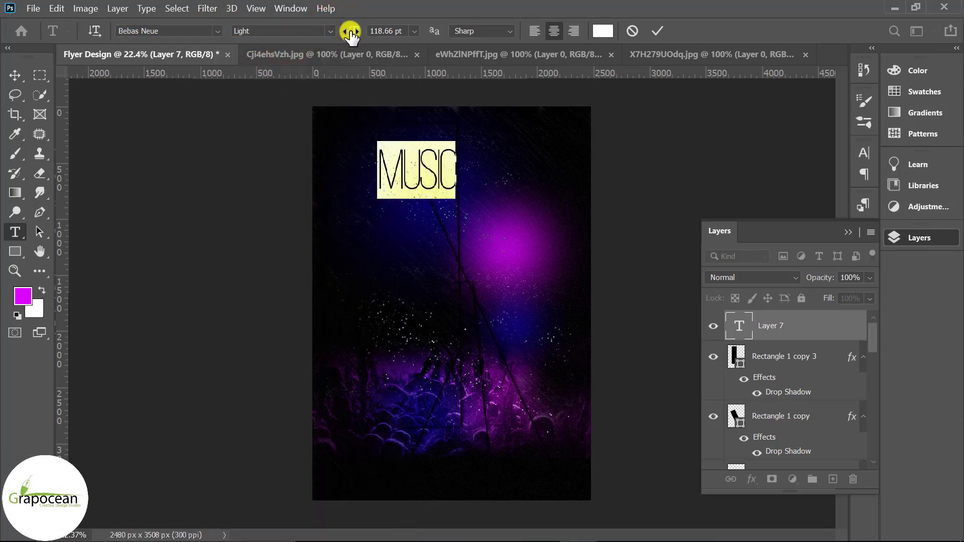
pyautogui.click(864, 151)
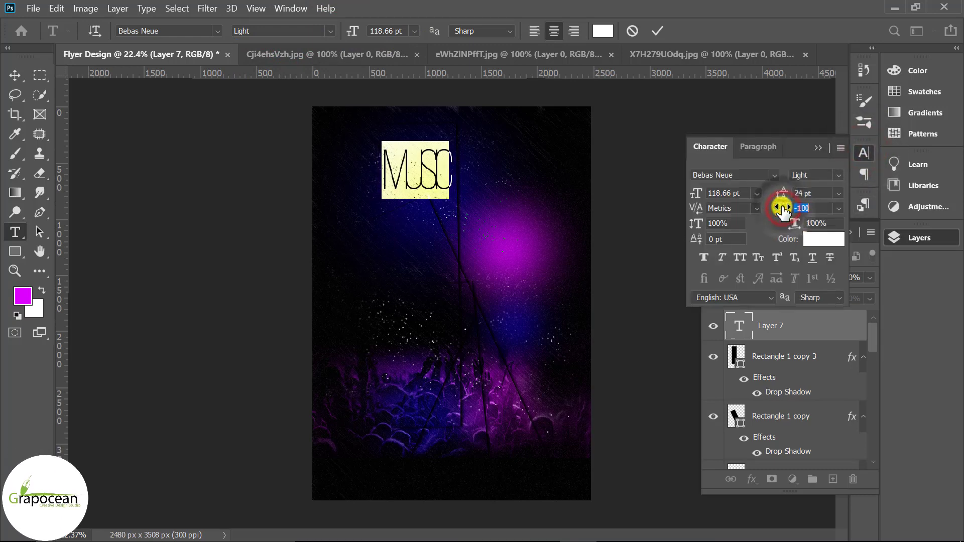
pyautogui.moveTo(783, 211); pyautogui.dragTo(789, 212)
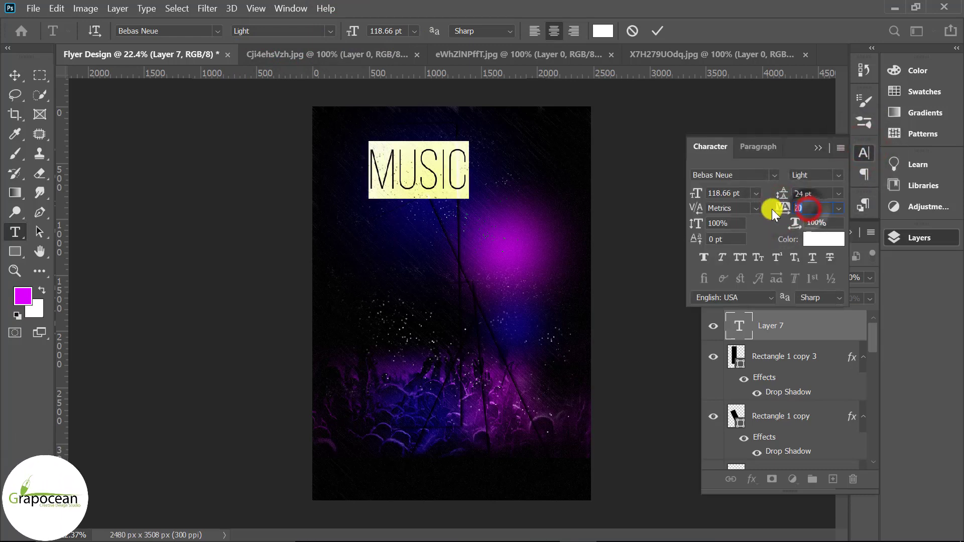
pyautogui.write('0')
pyautogui.press('Return')
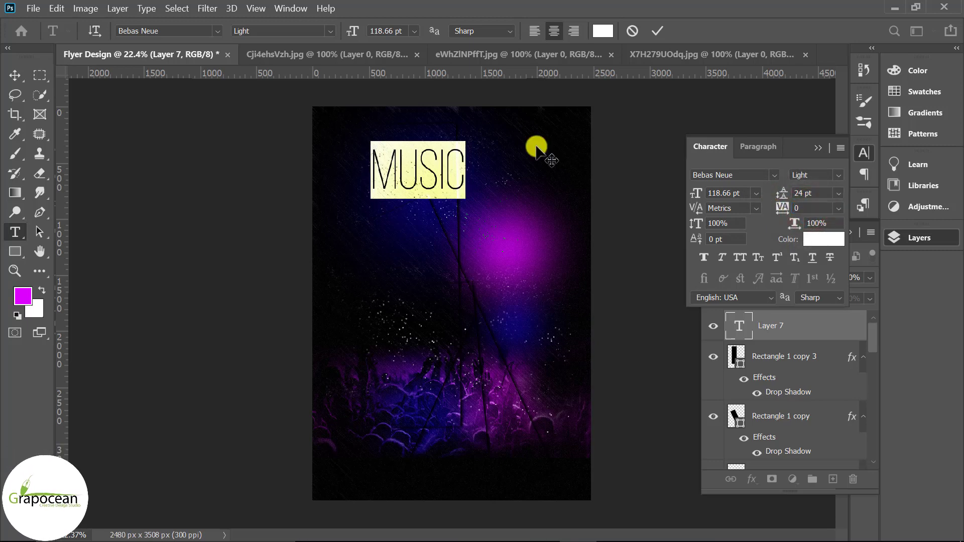
# Move MUSIC near the top and align it horizontally centred with the Background
pyautogui.click(12, 76)
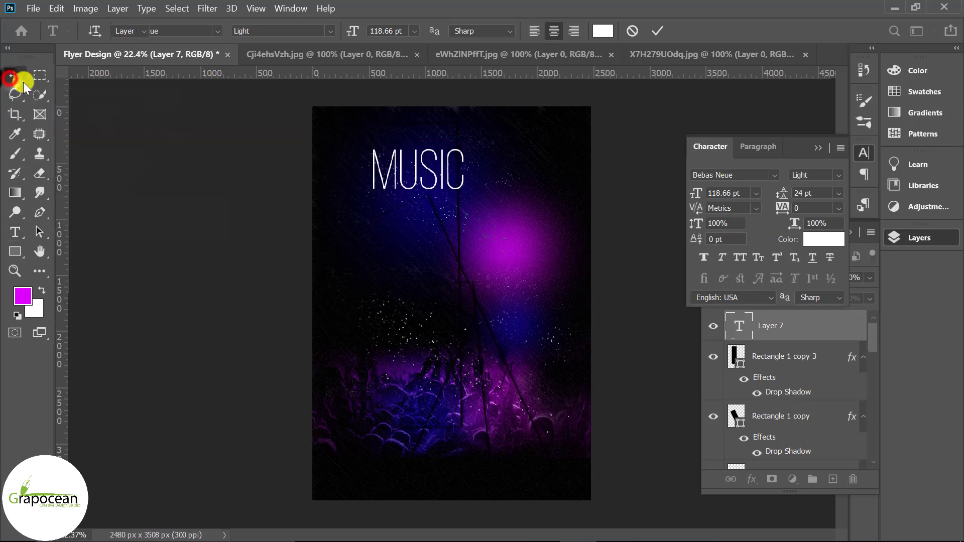
pyautogui.moveTo(434, 180)
pyautogui.mouseDown()
pyautogui.moveTo(456, 182)
pyautogui.moveTo(467, 170)
pyautogui.mouseUp()
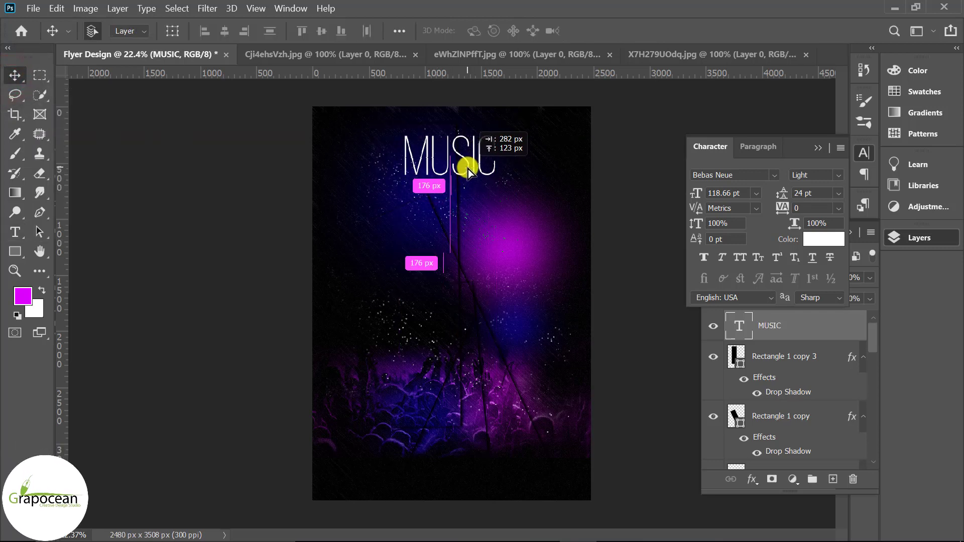
pyautogui.moveTo(467, 170); pyautogui.dragTo(468, 169)
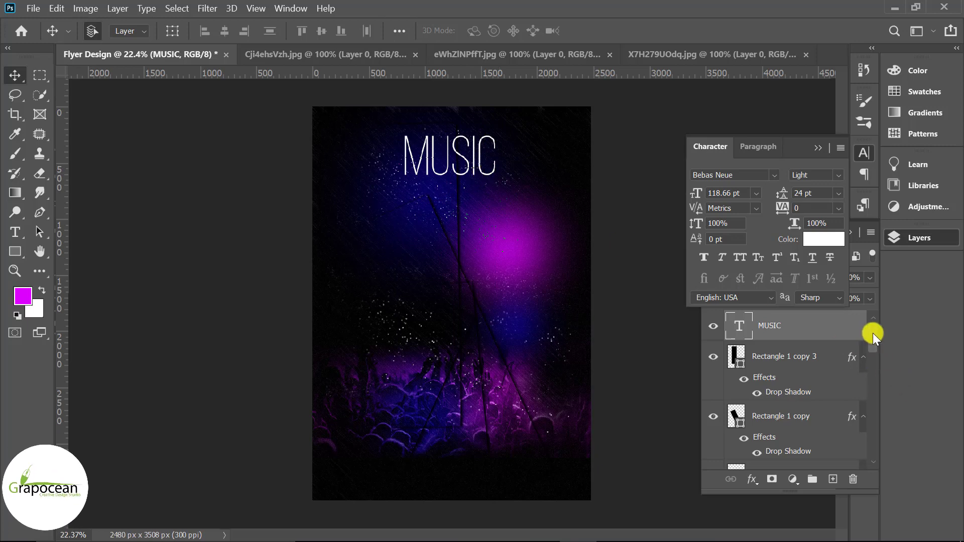
pyautogui.moveTo(874, 340); pyautogui.dragTo(863, 448)
pyautogui.click(813, 456)
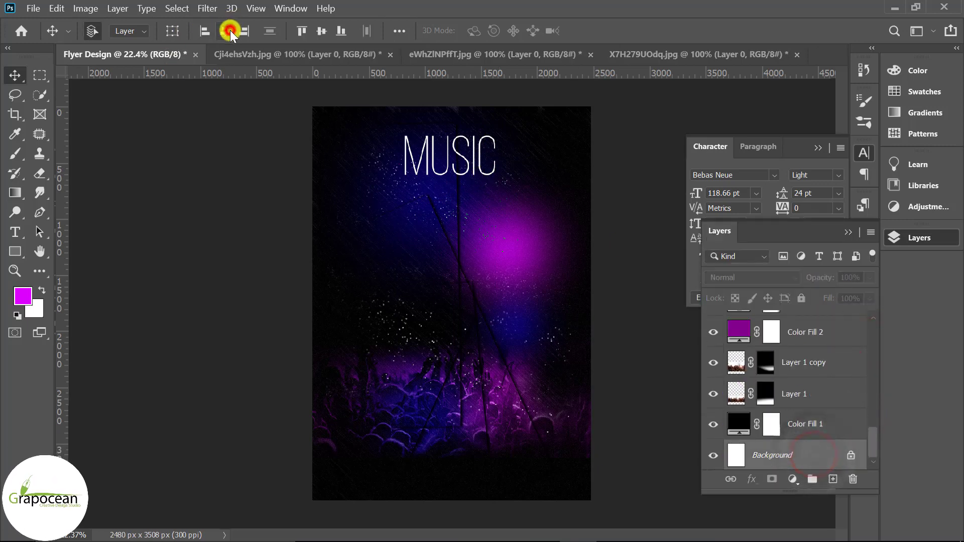
pyautogui.click(230, 31)
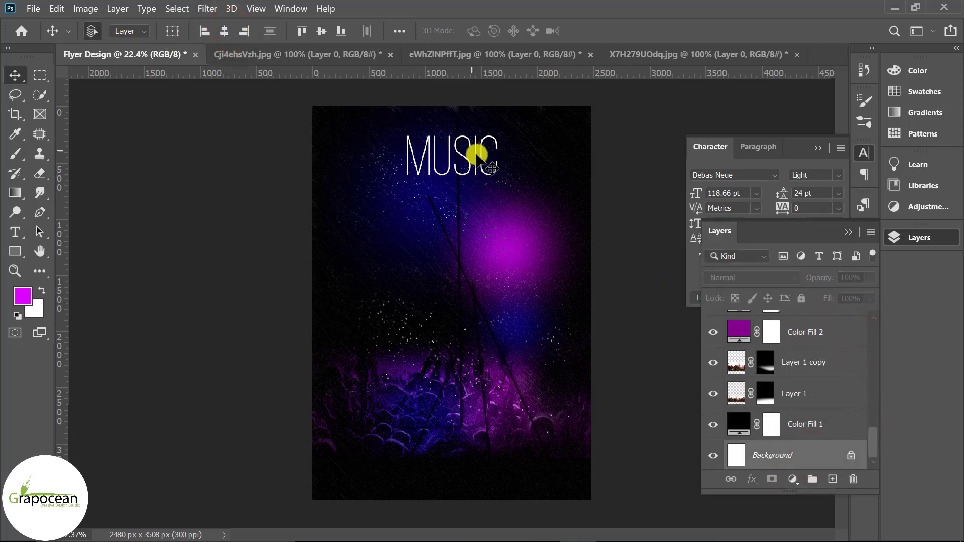
# Zoom in and Alt-drag a duplicate of MUSIC directly beneath the original
pyautogui.scroll(2, 477, 155)
pyautogui.scroll(2, 448, 142)
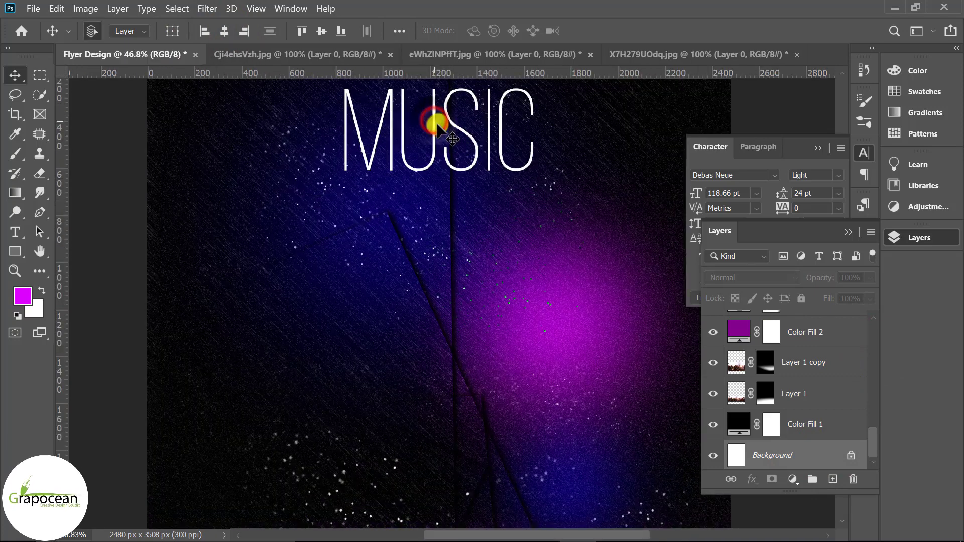
pyautogui.click(438, 129)
pyautogui.moveTo(436, 134); pyautogui.dragTo(430, 248)
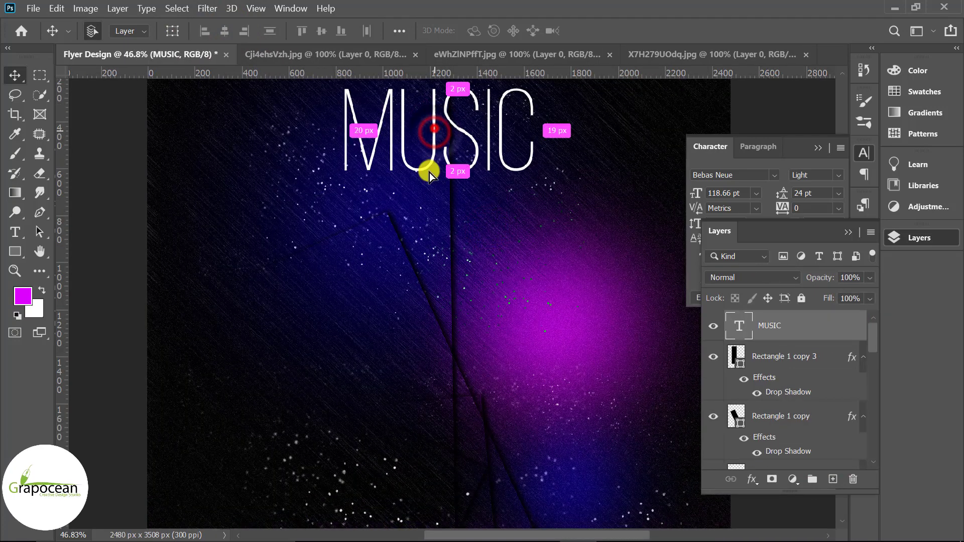
# Enlarge the MUSIC copy to 118.66×1.618 pt and set it in Aquire
pyautogui.click(15, 232)
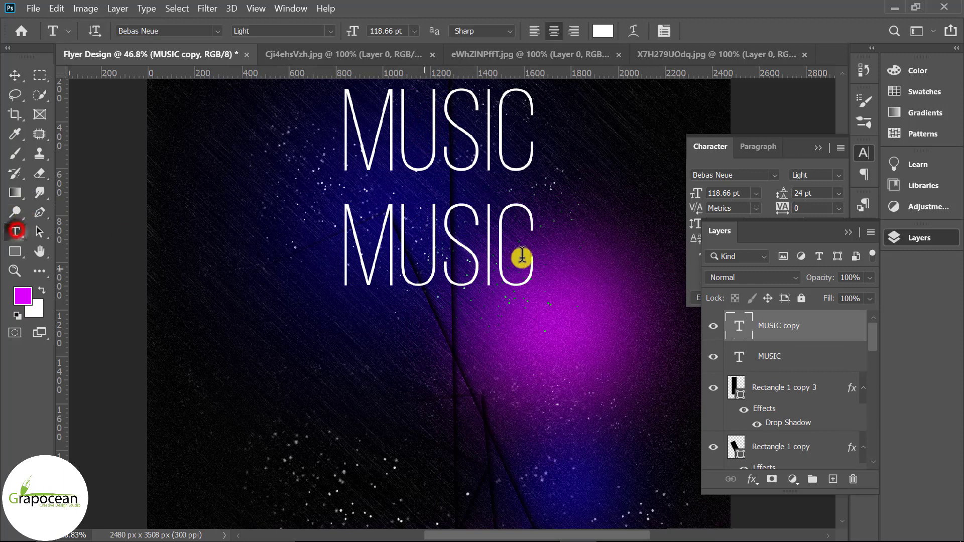
pyautogui.doubleClick(534, 250)
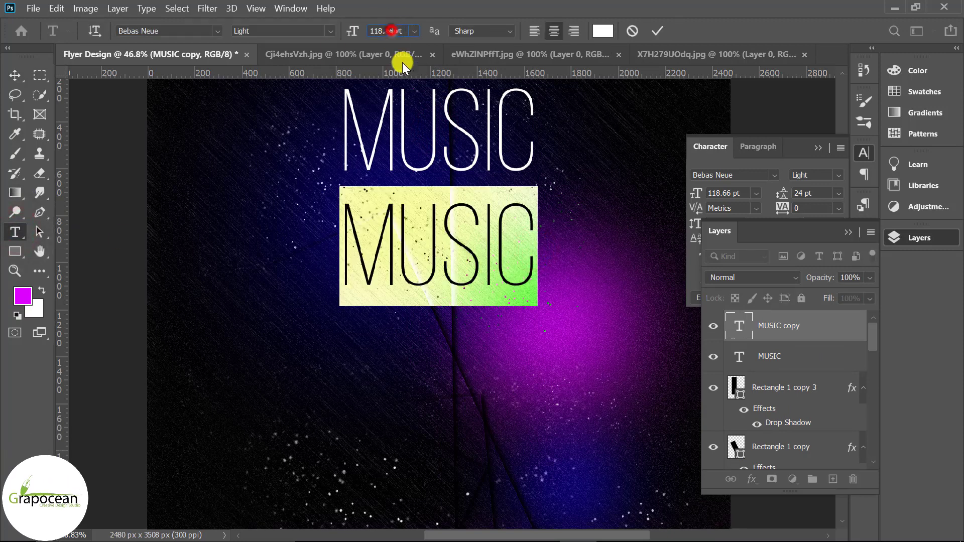
pyautogui.write('118.66*1.')
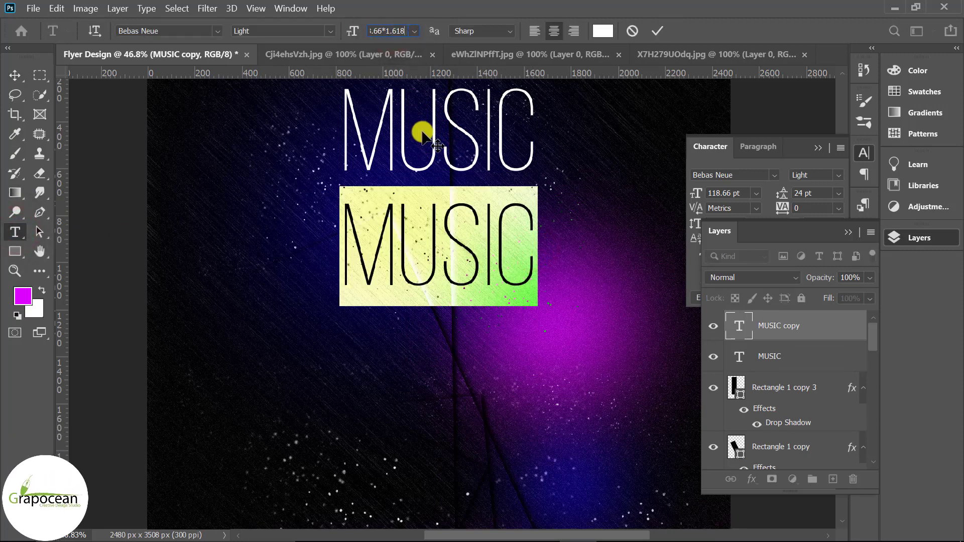
pyautogui.press('Return')
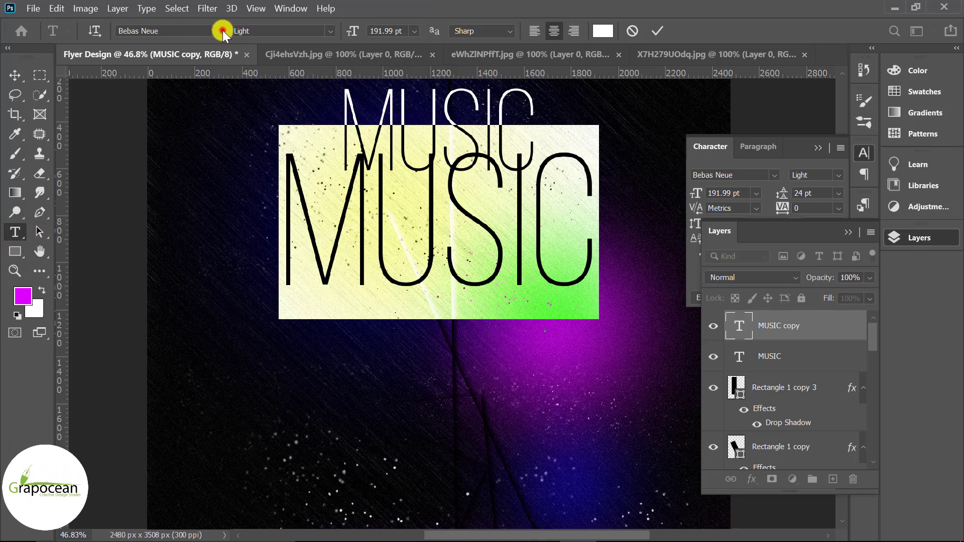
pyautogui.click(218, 31)
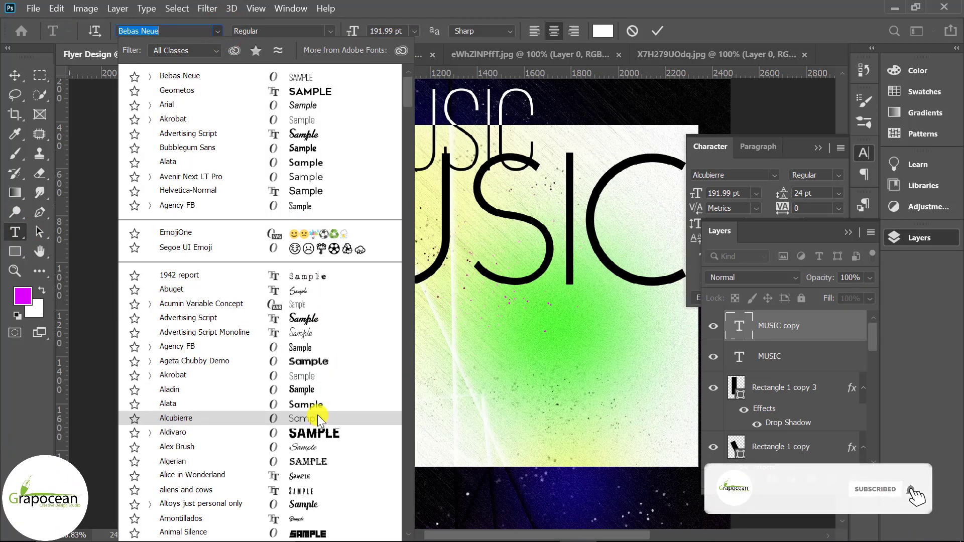
pyautogui.scroll(-1, 318, 434)
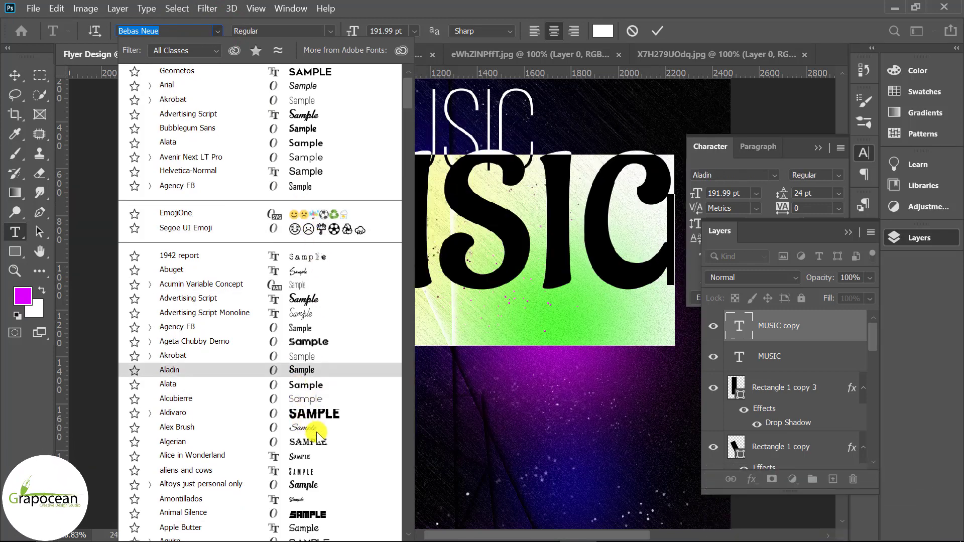
pyautogui.scroll(-3, 315, 436)
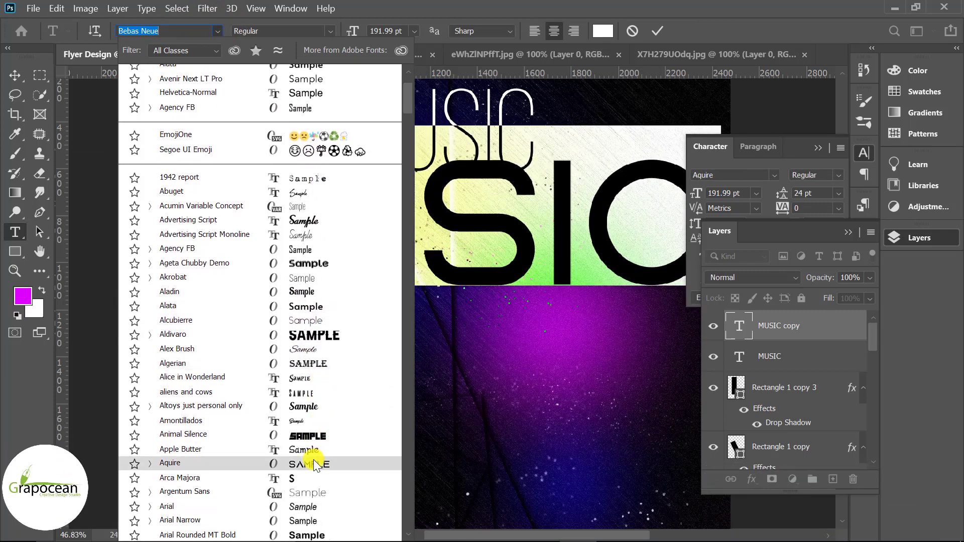
pyautogui.click(314, 459)
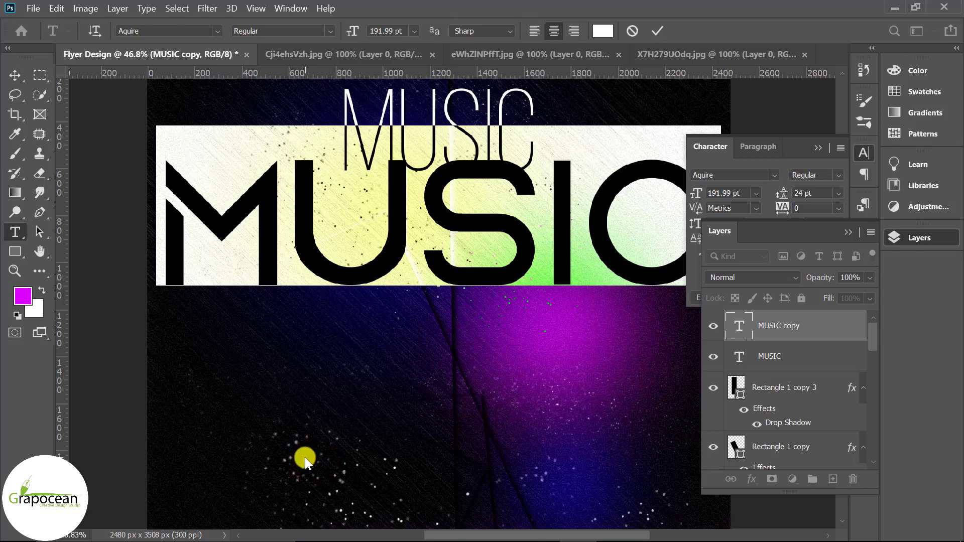
# Scrub the bold Aquire MUSIC's size down to about 137 pt
pyautogui.moveTo(352, 30); pyautogui.dragTo(319, 36)
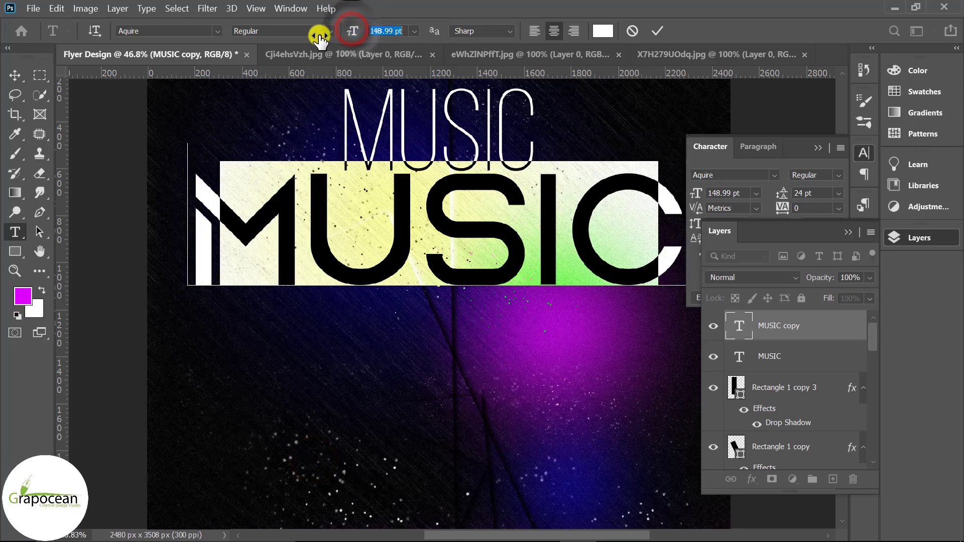
pyautogui.scroll(-2, 553, 381)
pyautogui.scroll(-1, 553, 385)
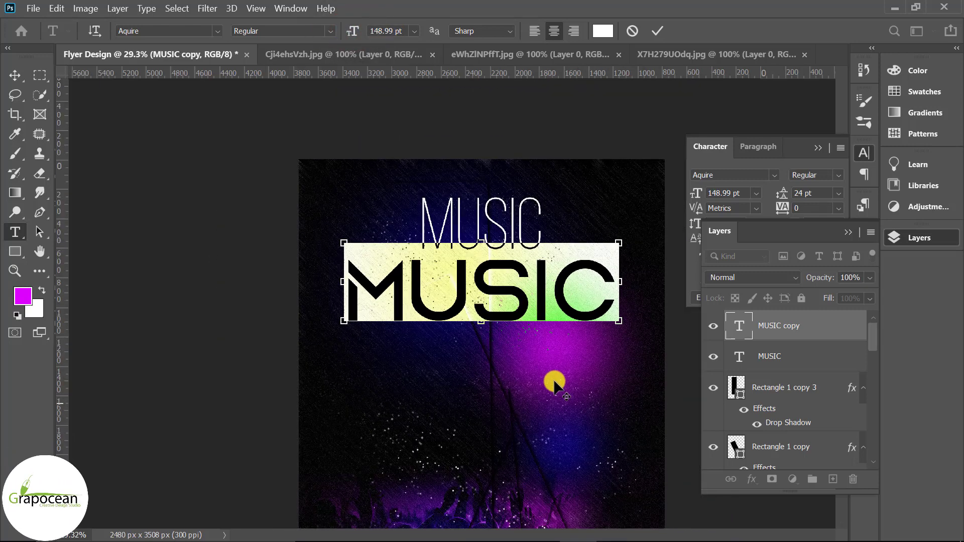
pyautogui.scroll(-1, 555, 385)
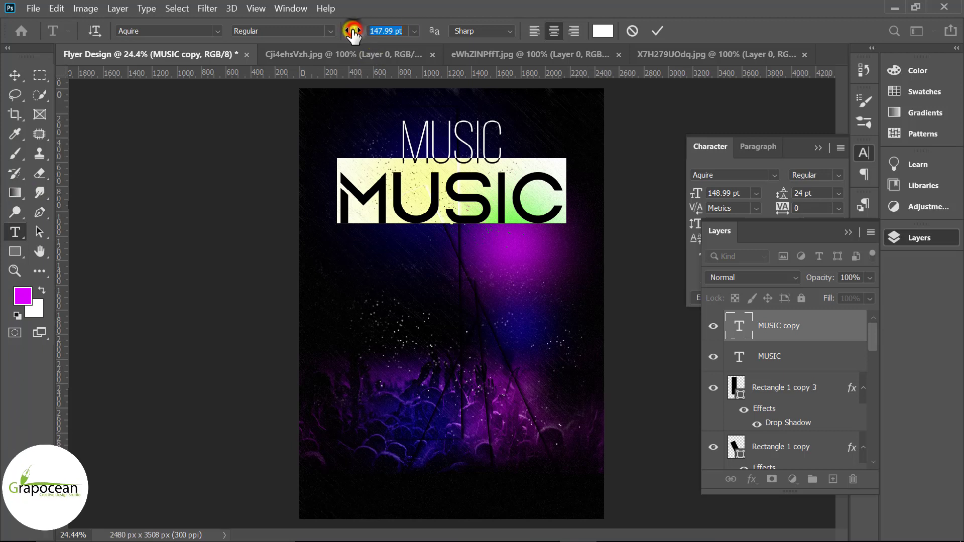
pyautogui.moveTo(352, 30); pyautogui.dragTo(345, 34)
pyautogui.click(15, 75)
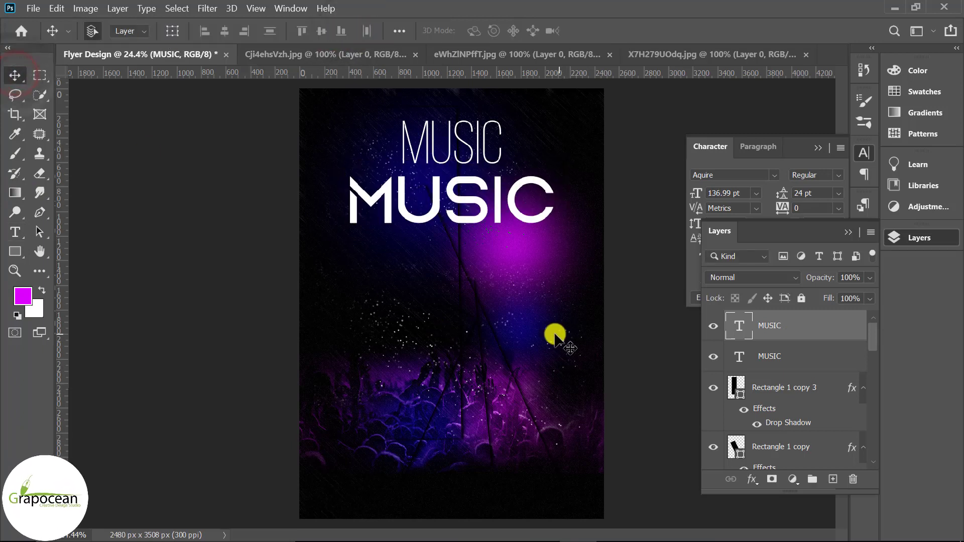
# Retype the thin MUSIC line as GRAPOCEAN PRESENTS and shrink it to 61.66 pt
pyautogui.click(713, 356)
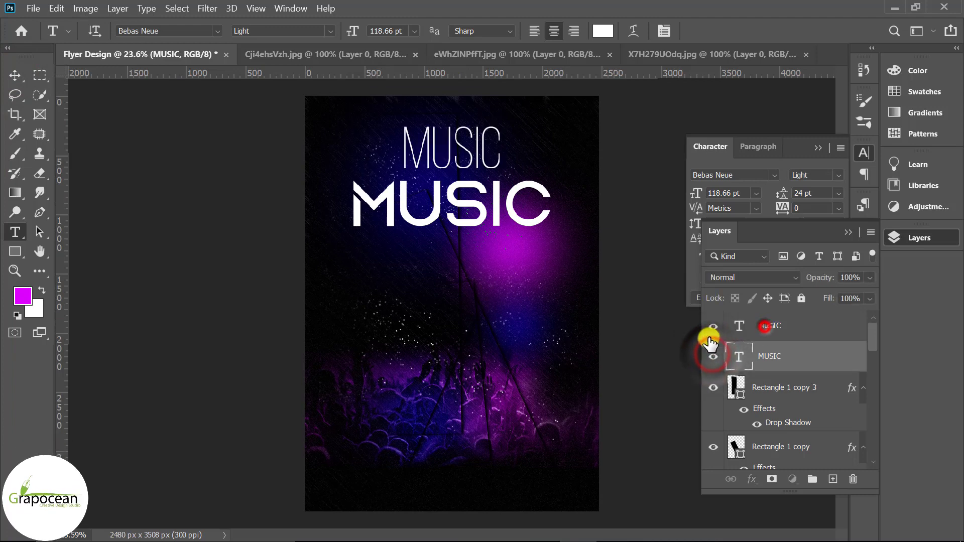
pyautogui.click(768, 326)
pyautogui.click(14, 232)
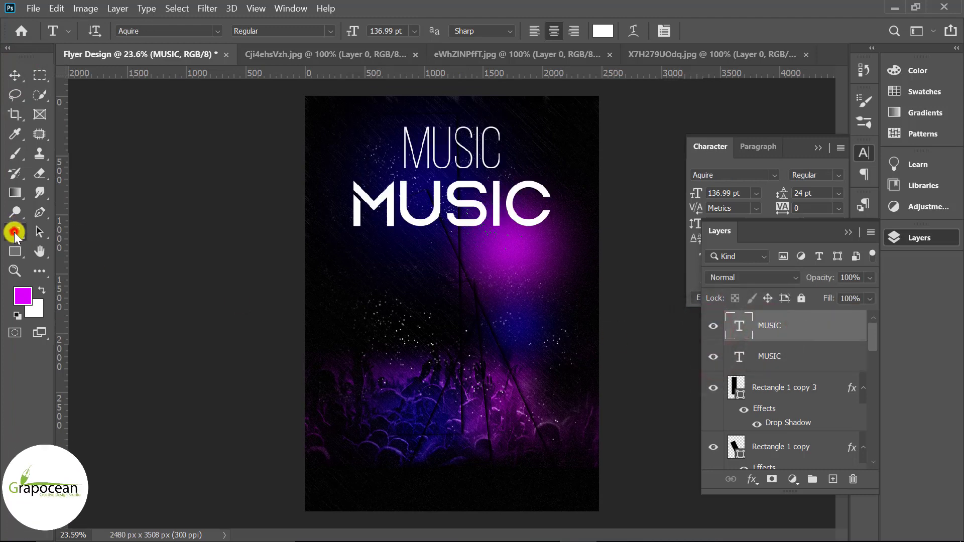
pyautogui.doubleClick(496, 145)
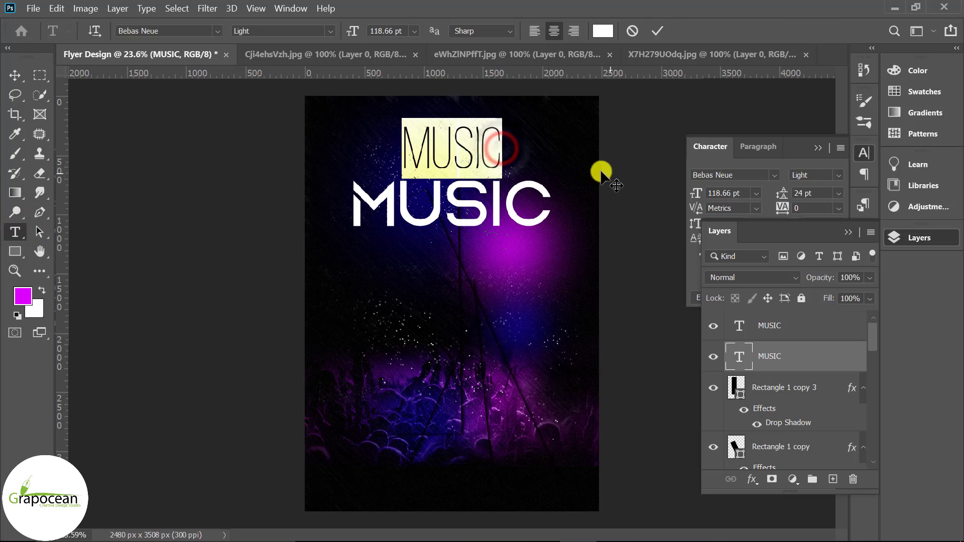
pyautogui.write('GRA')
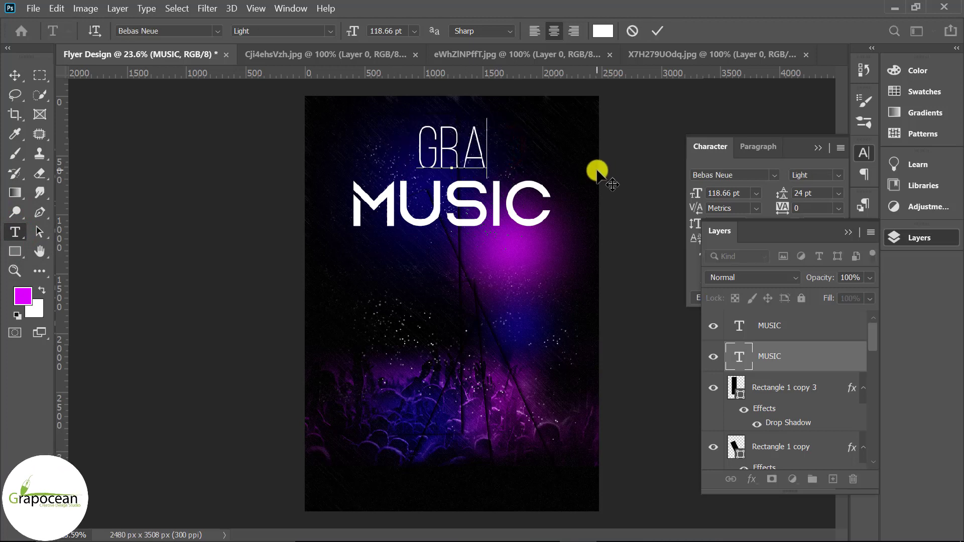
pyautogui.write('POCEAN')
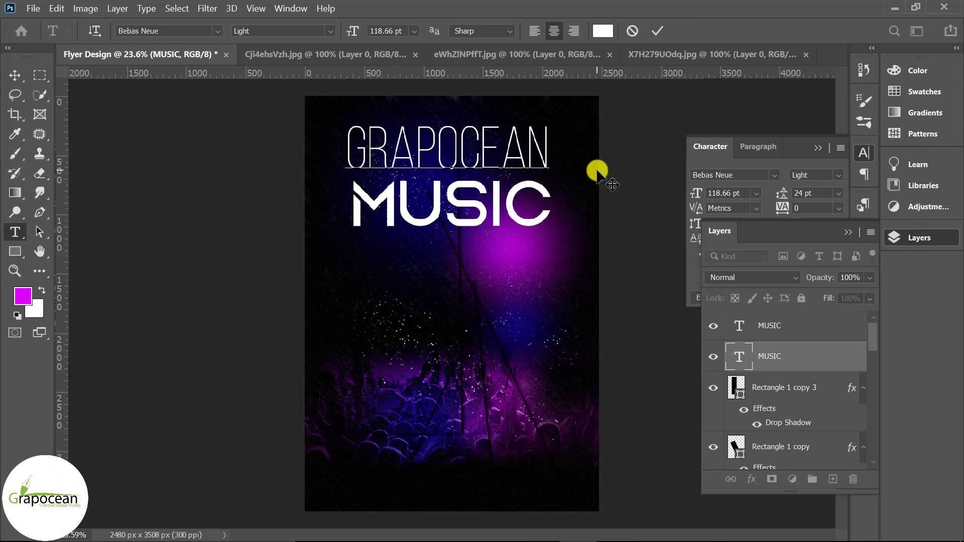
pyautogui.write(' PRESEN')
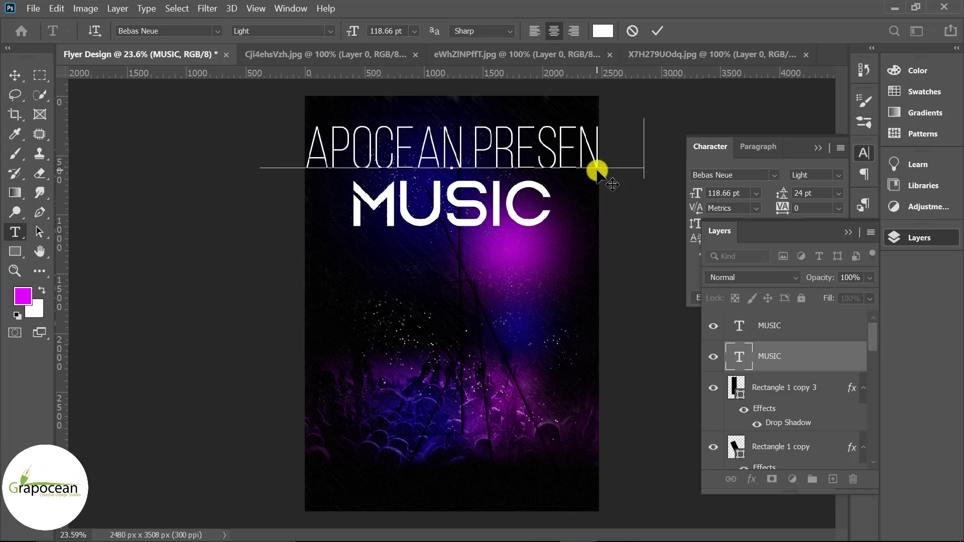
pyautogui.moveTo(643, 155); pyautogui.dragTo(115, 166)
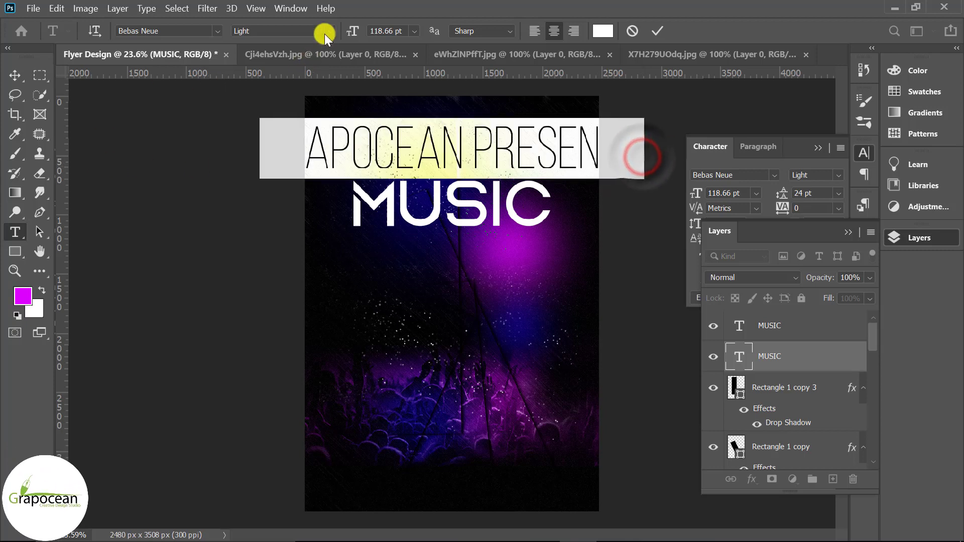
pyautogui.moveTo(351, 32); pyautogui.dragTo(310, 42)
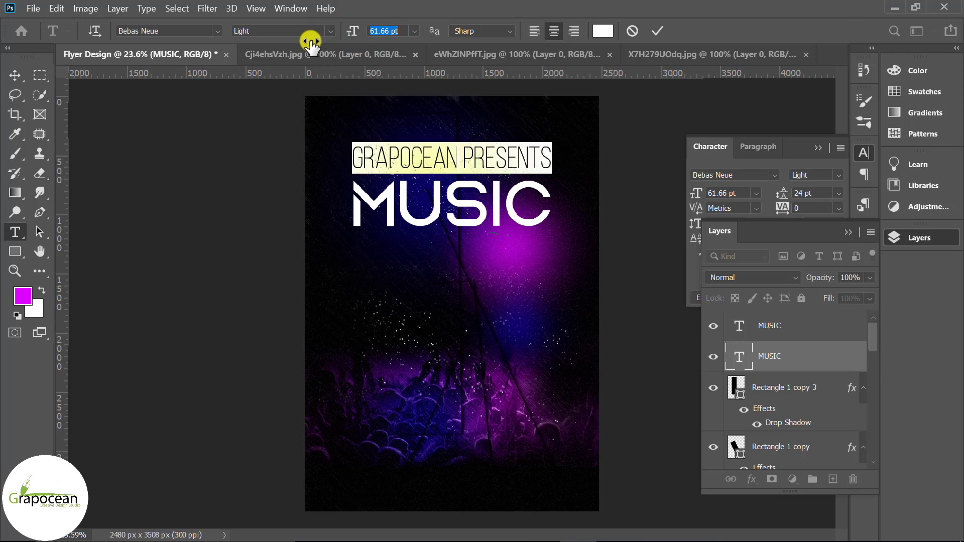
pyautogui.click(15, 75)
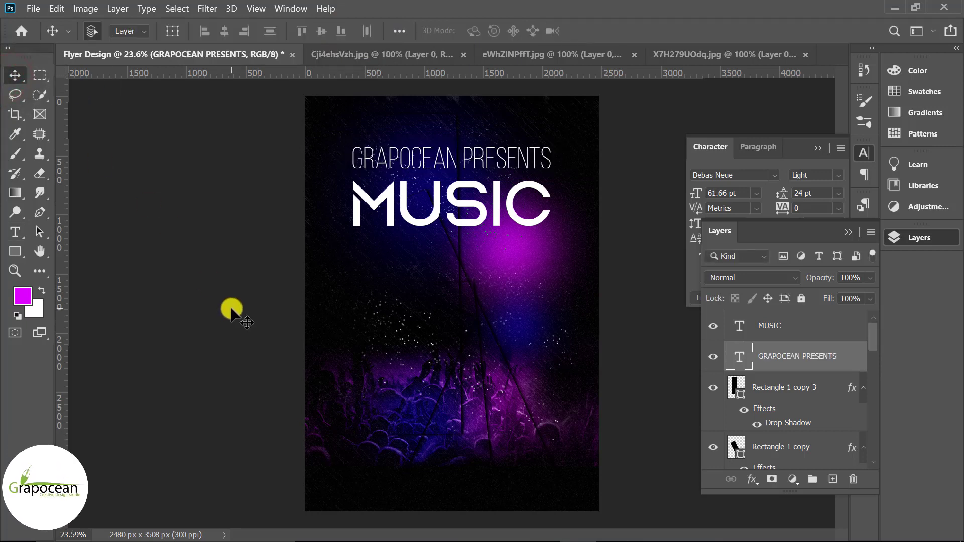
pyautogui.hotkey('alt', ']')
pyautogui.click(44, 213)
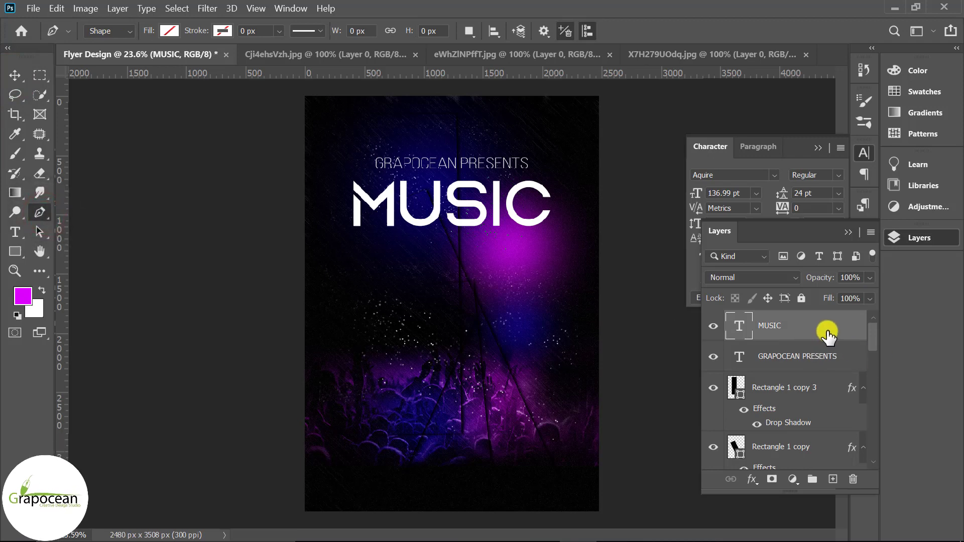
# Duplicate the bold MUSIC layer, rasterize the copy, and duplicate it again
pyautogui.hotkey('ctrl', 'j')
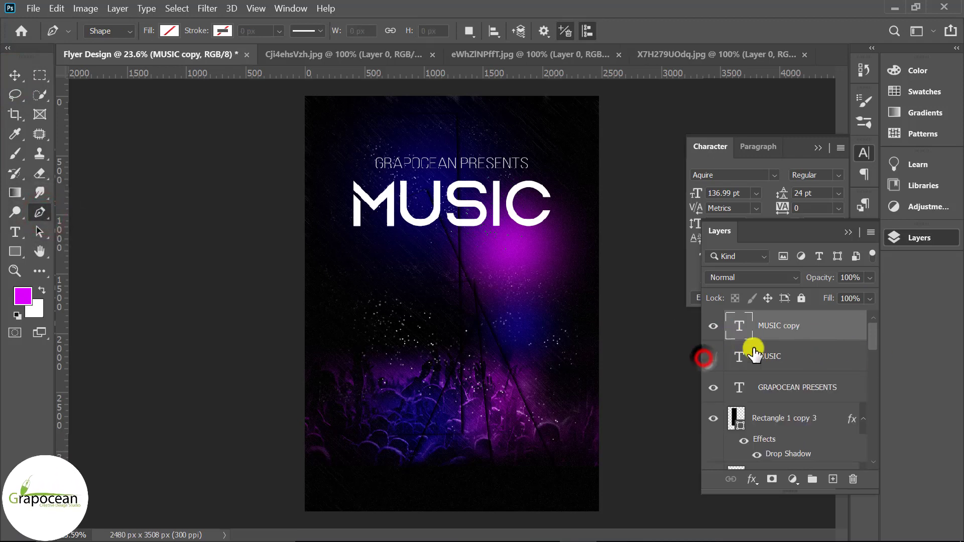
pyautogui.rightClick(797, 332)
pyautogui.click(635, 250)
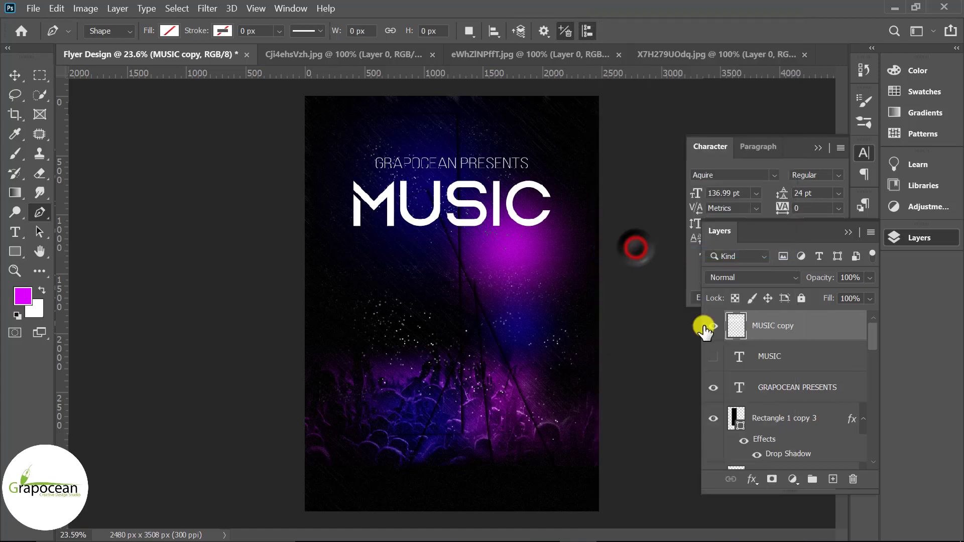
pyautogui.hotkey('ctrl', 'j')
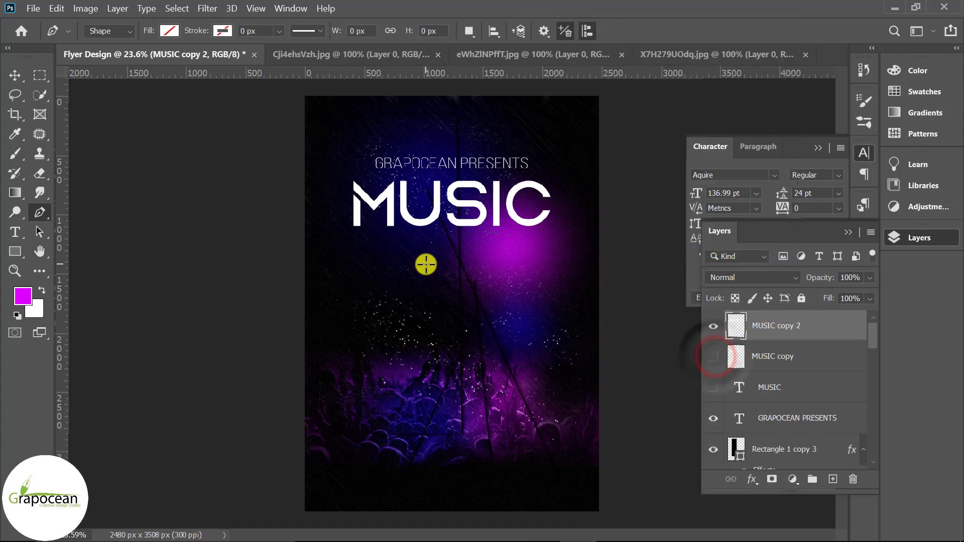
# Draw a diagonal Shape 1 across MUSIC's left side and load it as a selection on MUSIC copy 2
pyautogui.scroll(2, 441, 254)
pyautogui.click(325, 167)
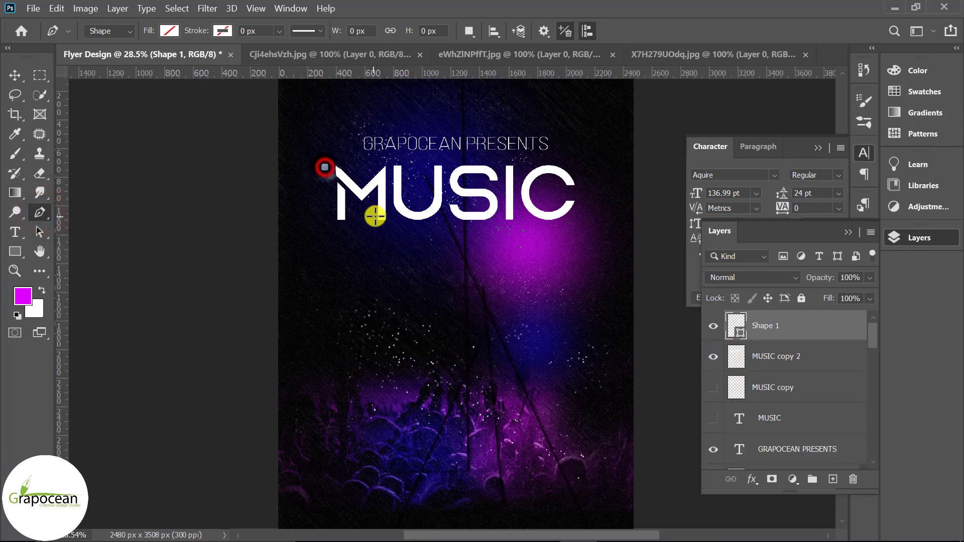
pyautogui.click(538, 252)
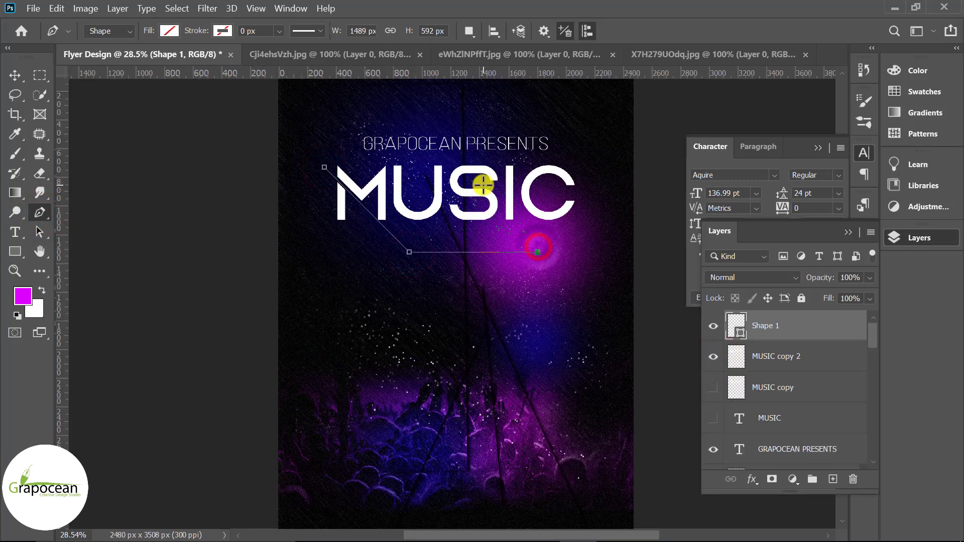
pyautogui.click(444, 158)
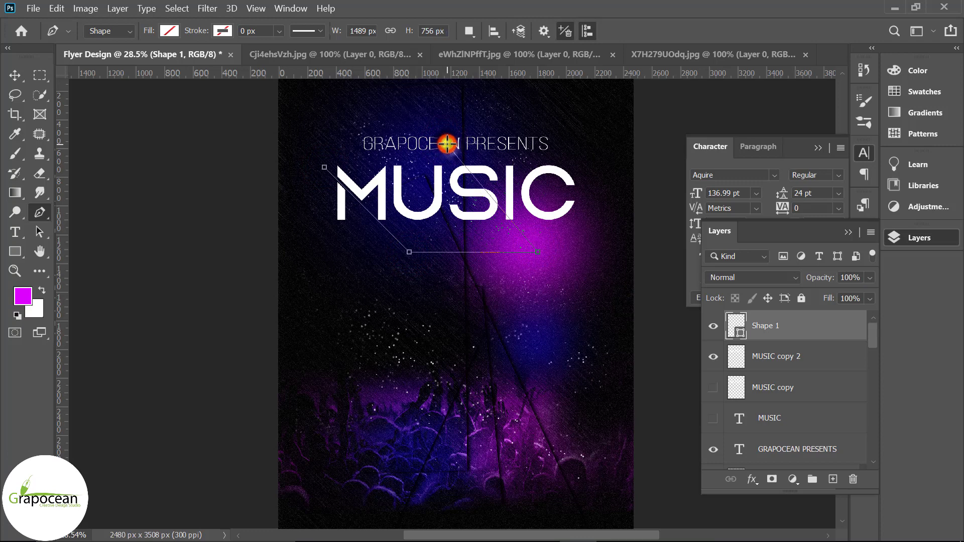
pyautogui.moveTo(447, 144); pyautogui.dragTo(440, 144)
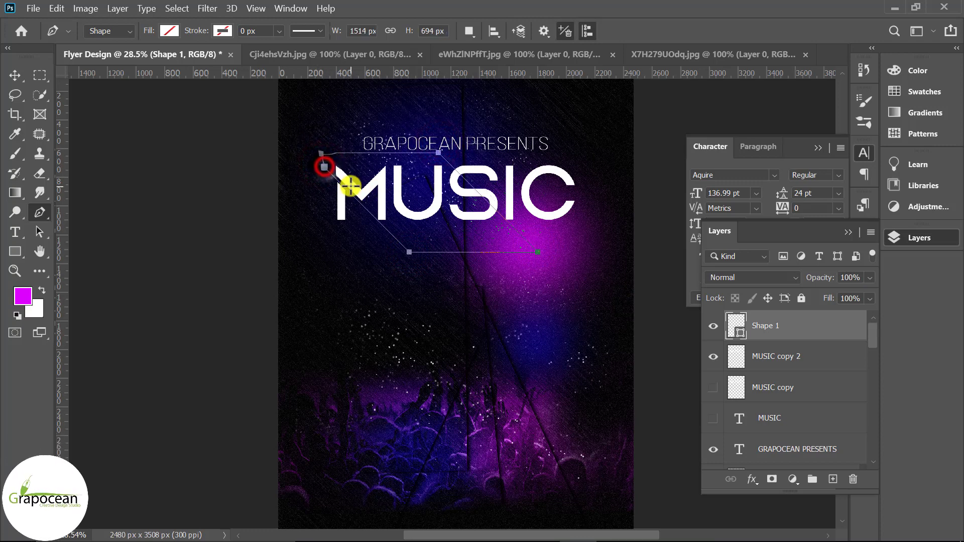
pyautogui.click(786, 358)
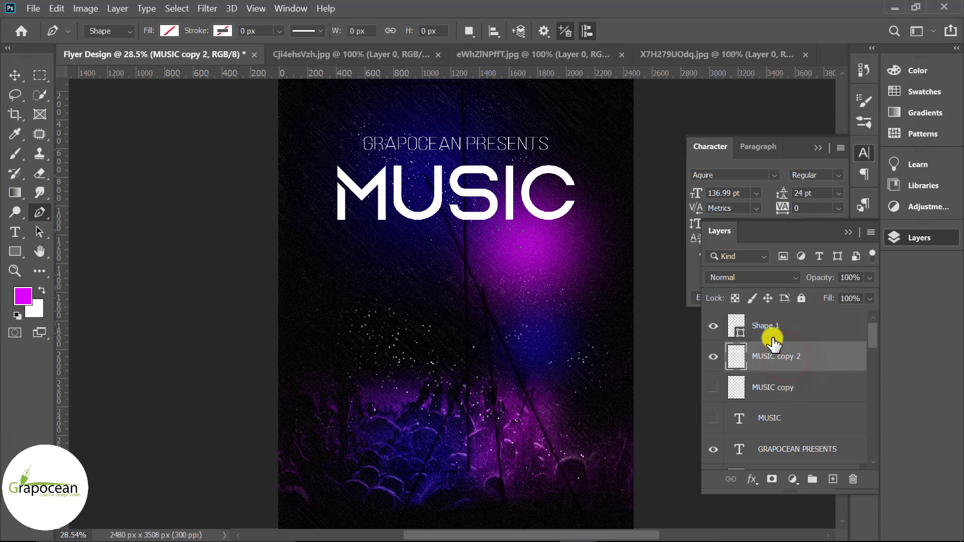
pyautogui.click(749, 329)
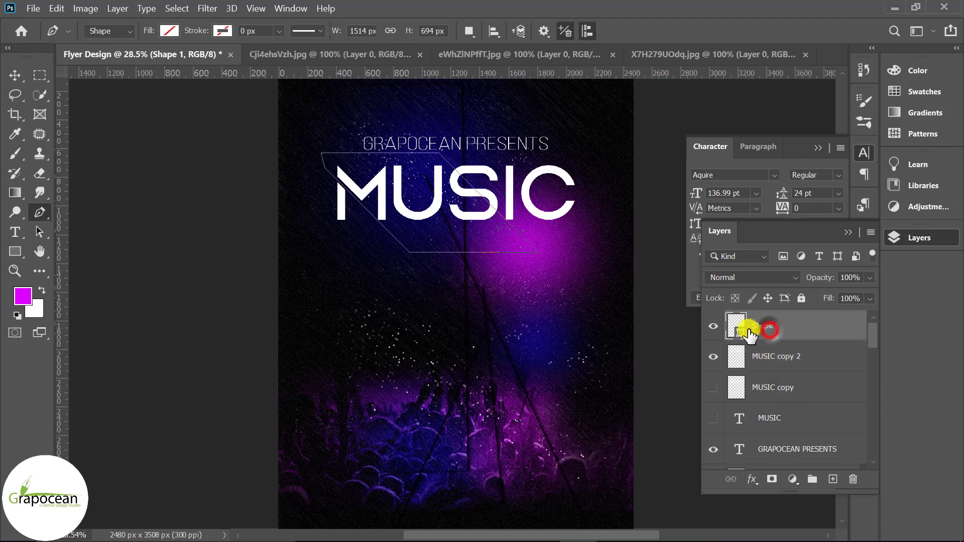
pyautogui.click(789, 359)
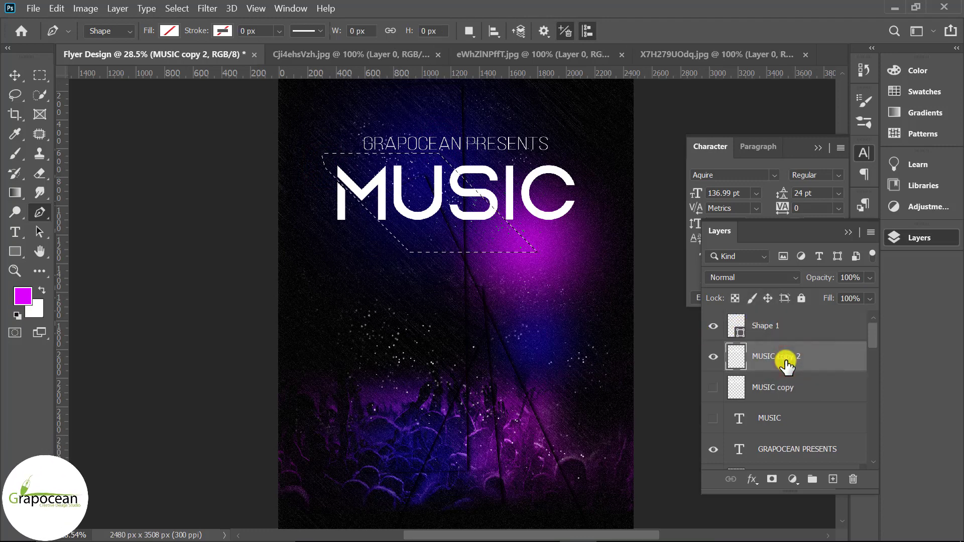
# Copy the selected slice of MUSIC and paste it onto a new Layer 7
pyautogui.click(56, 9)
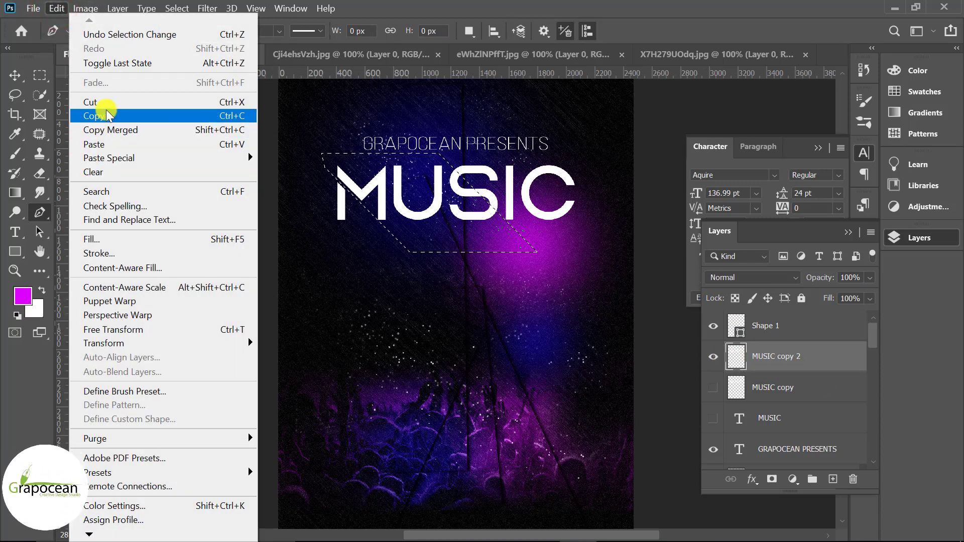
pyautogui.click(100, 115)
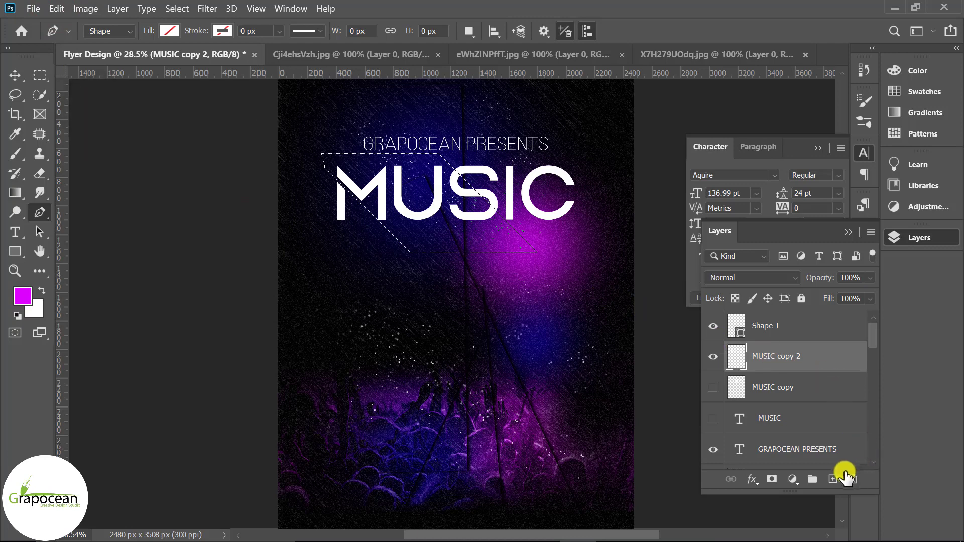
pyautogui.click(832, 479)
pyautogui.click(56, 9)
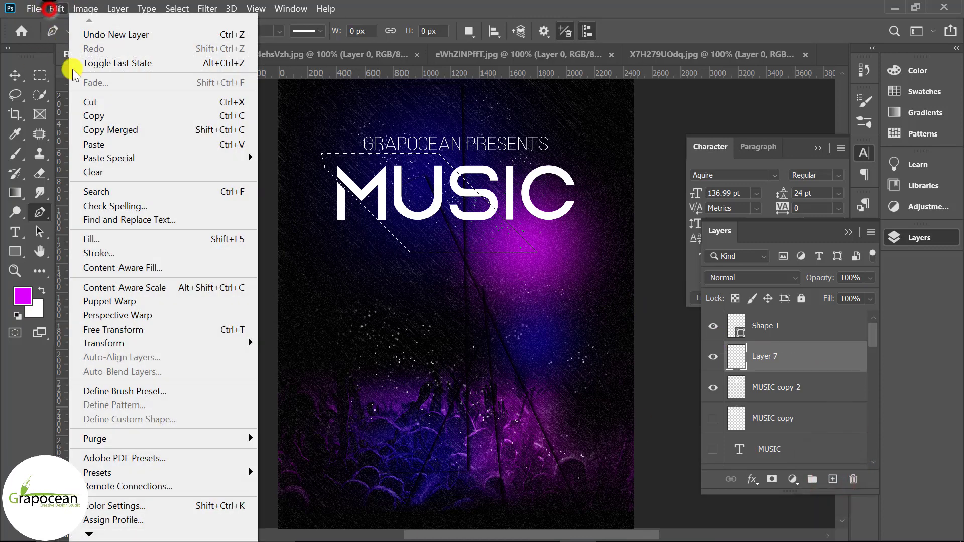
pyautogui.click(115, 145)
# Delete the Shape 1 layer, check the slice, deselect, and reselect MUSIC copy 2
pyautogui.click(713, 357)
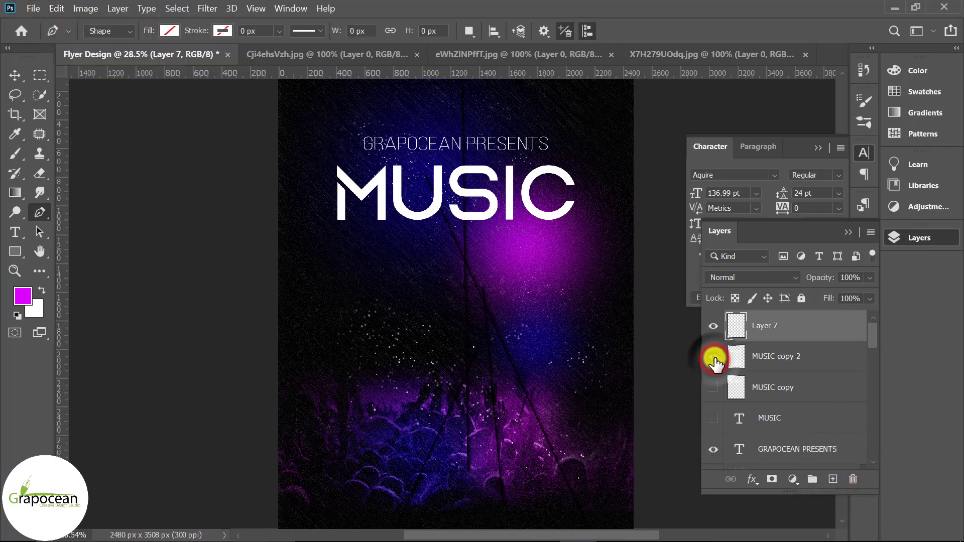
pyautogui.click(714, 357)
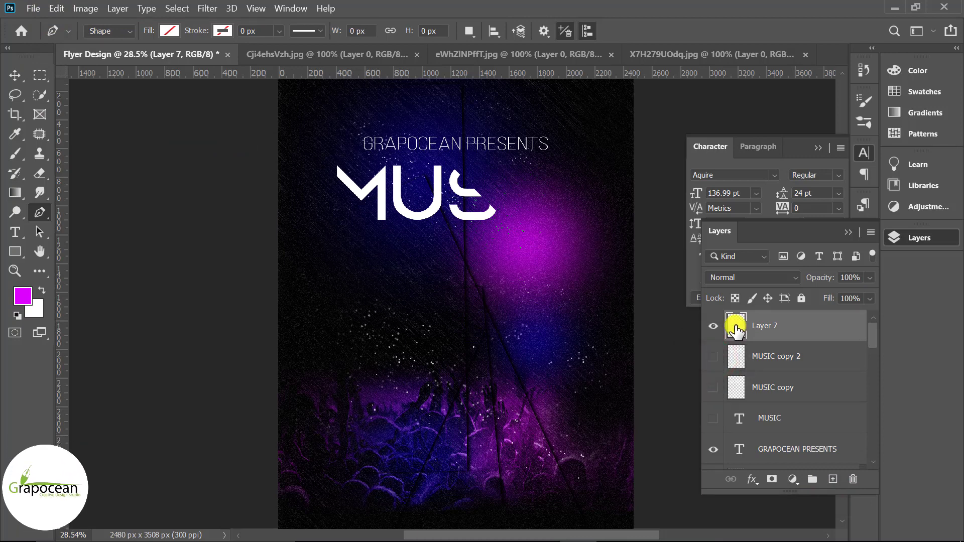
pyautogui.click(713, 357)
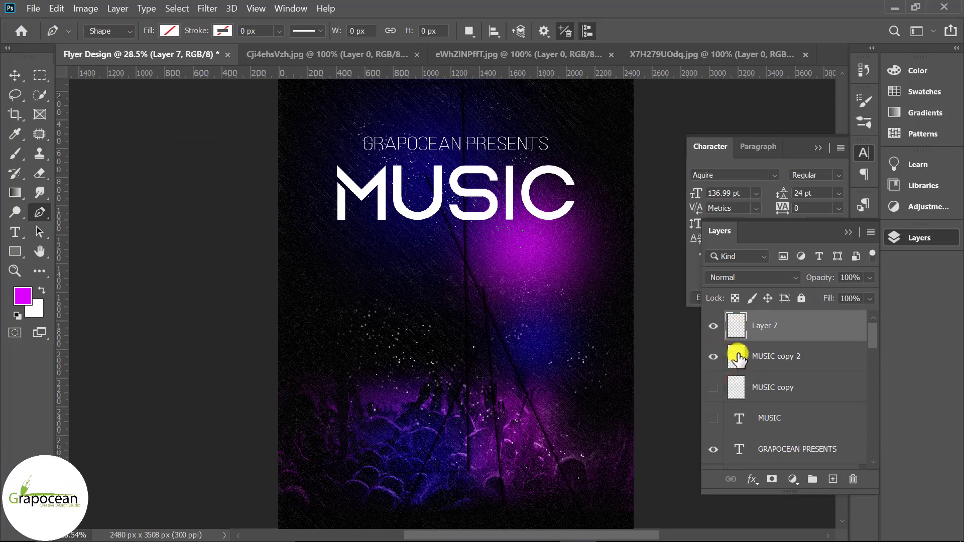
pyautogui.keyDown('ctrl'); pyautogui.click(737, 356); pyautogui.keyUp('ctrl')
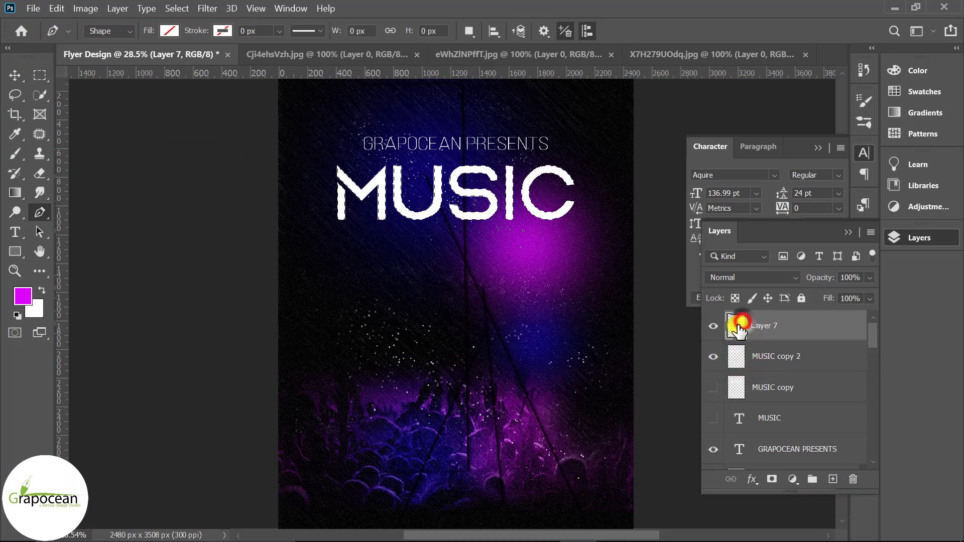
pyautogui.click(39, 75)
pyautogui.click(110, 164)
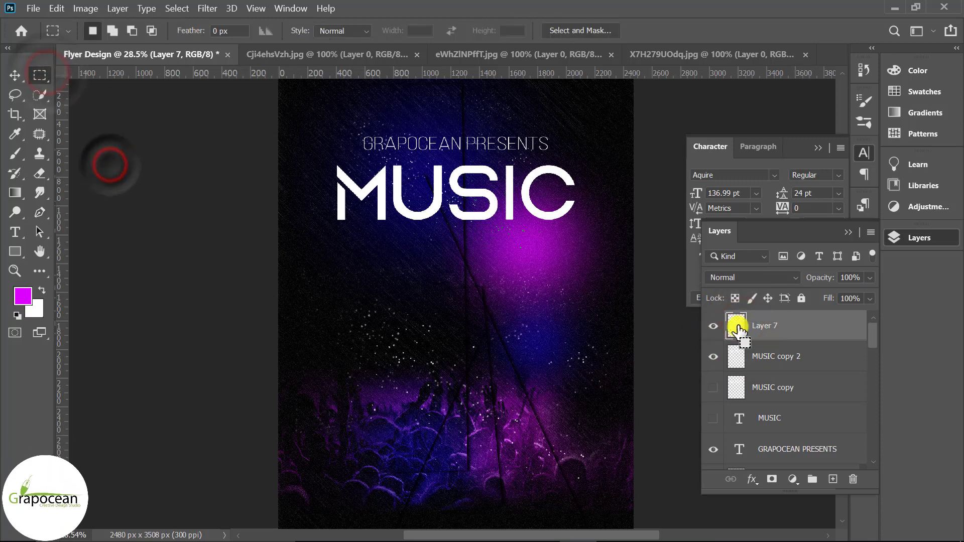
pyautogui.scroll(1, 452, 221)
pyautogui.scroll(1, 517, 230)
pyautogui.scroll(1, 596, 265)
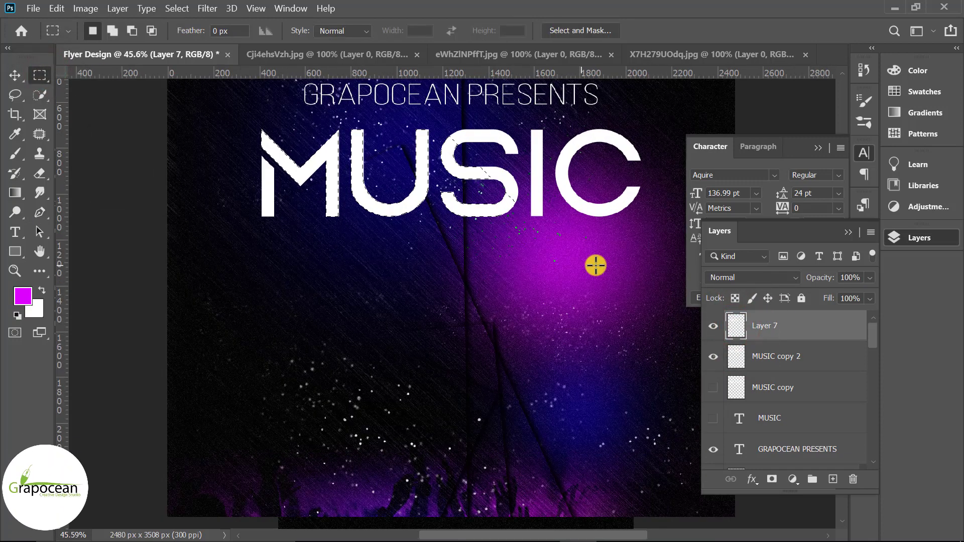
pyautogui.click(789, 358)
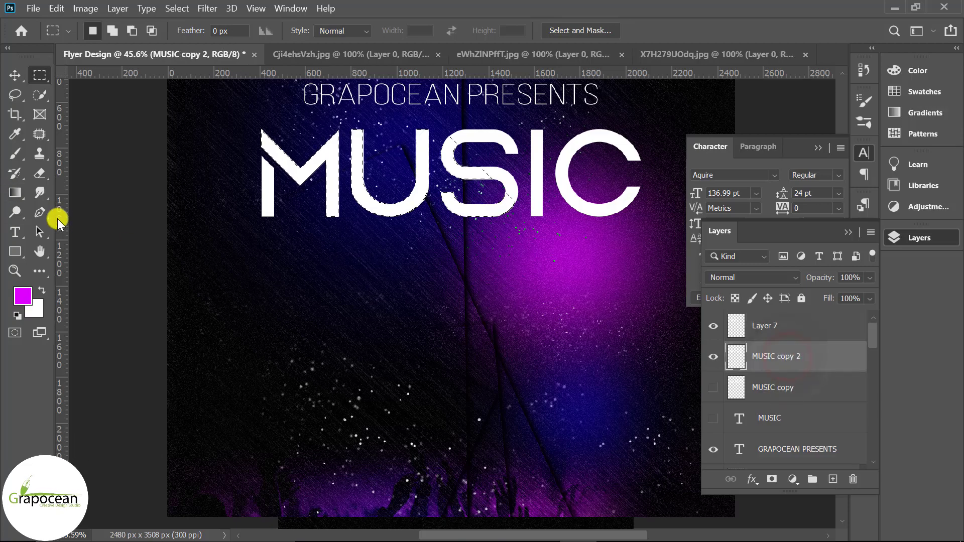
pyautogui.click(39, 212)
# Draw a closed diagonal pen path around the S, I and C of MUSIC
pyautogui.scroll(1, 491, 179)
pyautogui.scroll(1, 490, 189)
pyautogui.scroll(3, 550, 170)
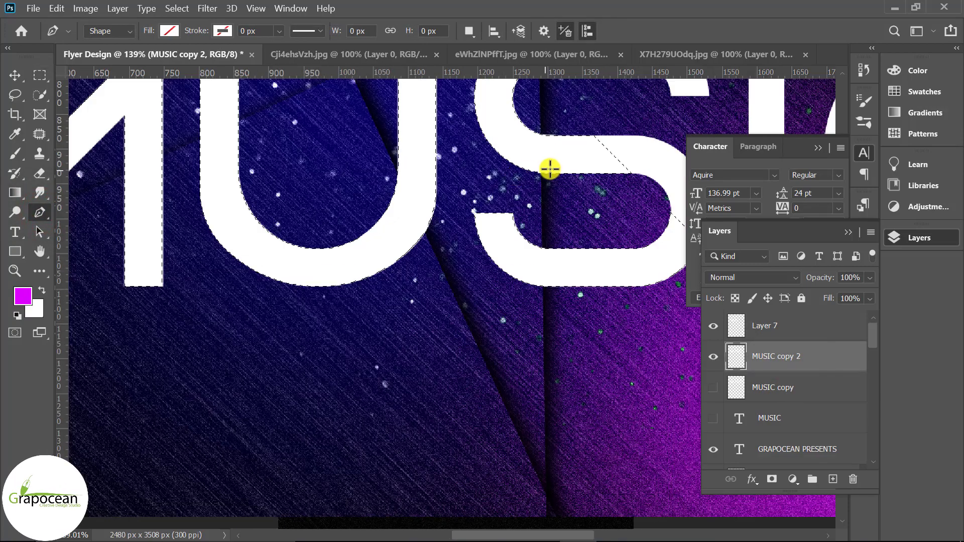
pyautogui.scroll(-3, 204, 209)
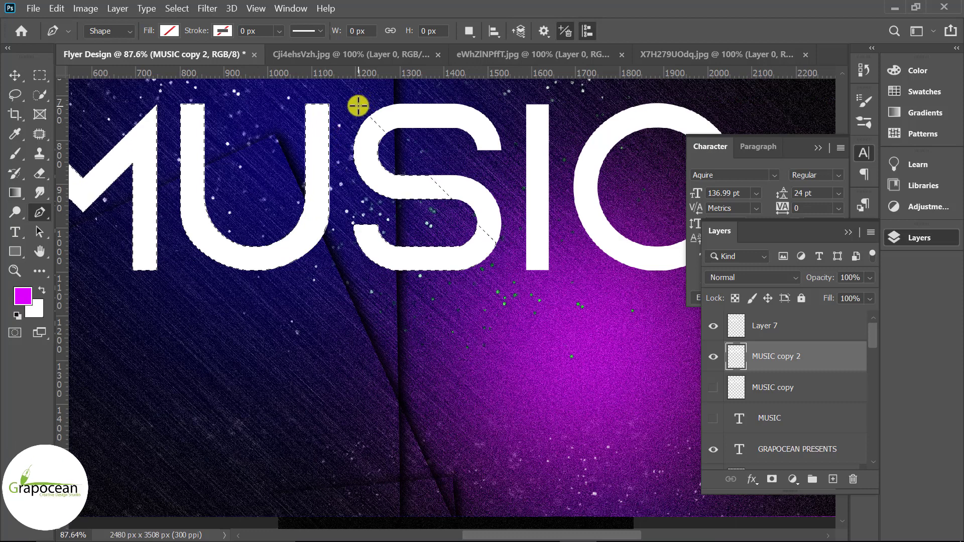
pyautogui.click(358, 102)
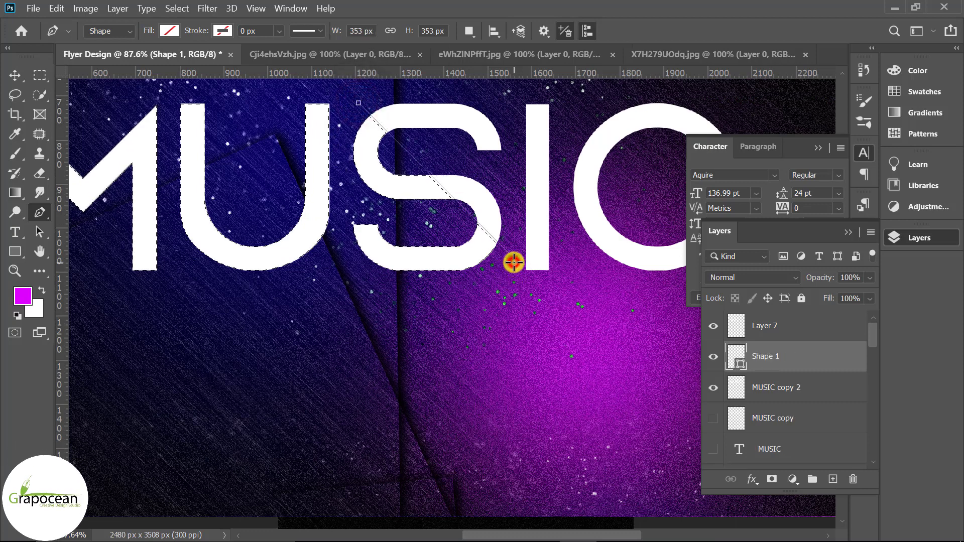
pyautogui.moveTo(514, 262); pyautogui.dragTo(522, 258)
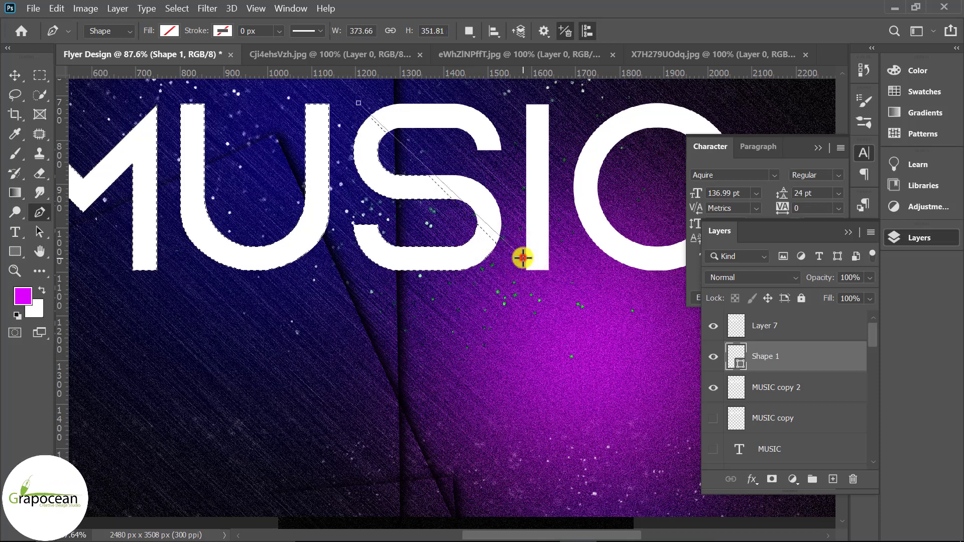
pyautogui.moveTo(552, 300); pyautogui.dragTo(567, 308)
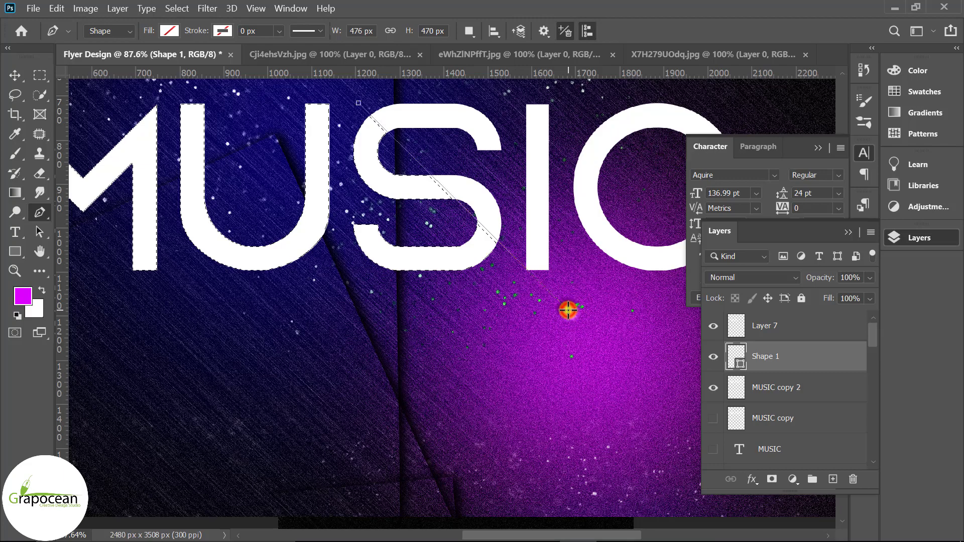
pyautogui.scroll(-3, 552, 307)
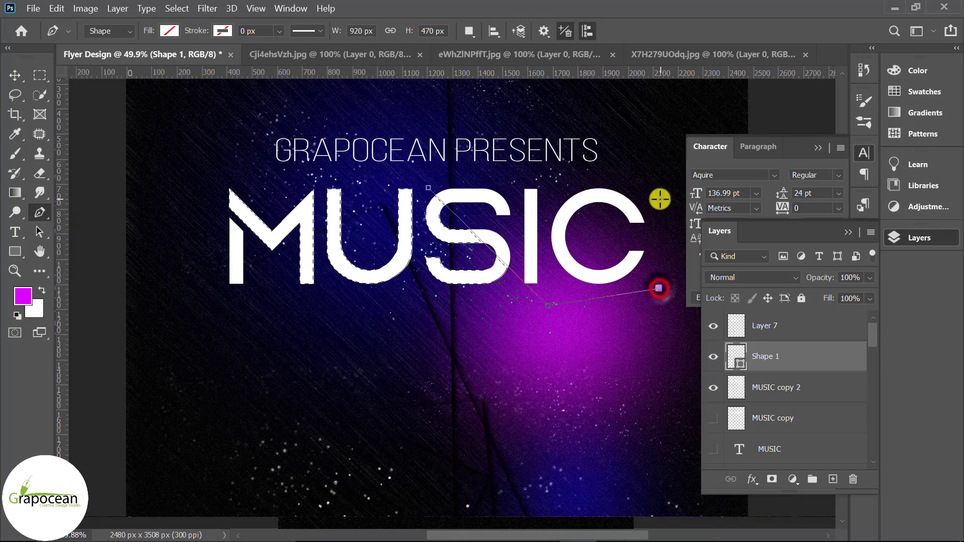
pyautogui.click(428, 188)
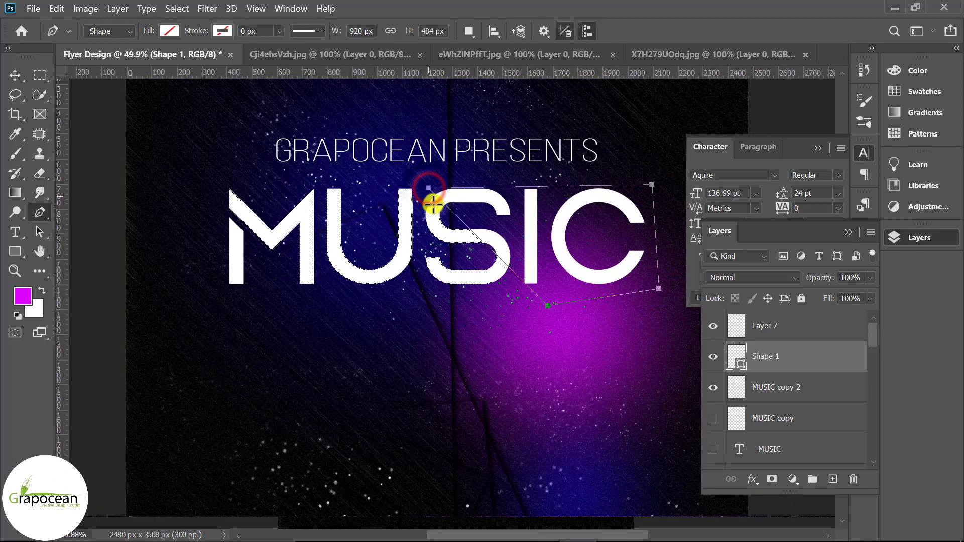
# Hide MUSIC copy and make MUSIC copy 2 the active, visible layer
pyautogui.click(785, 394)
pyautogui.click(781, 431)
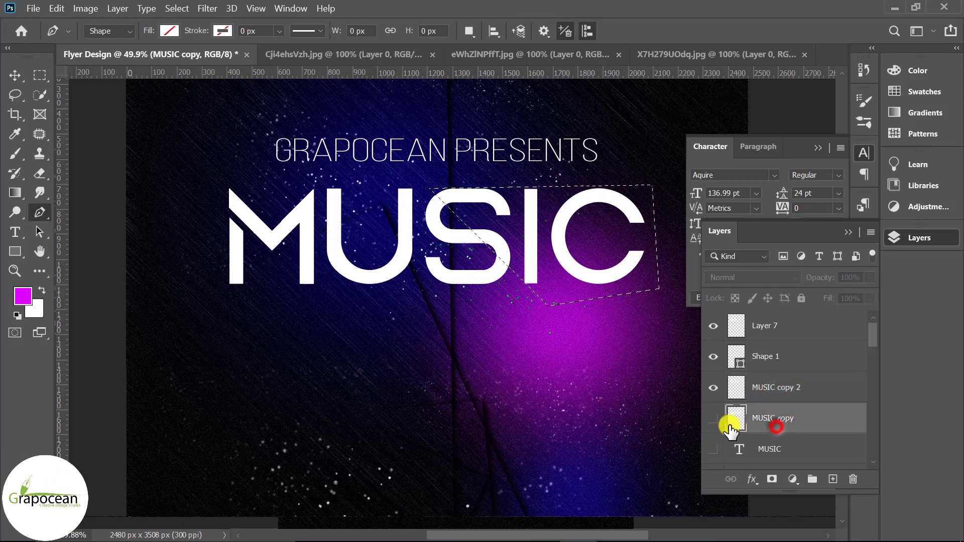
pyautogui.click(713, 418)
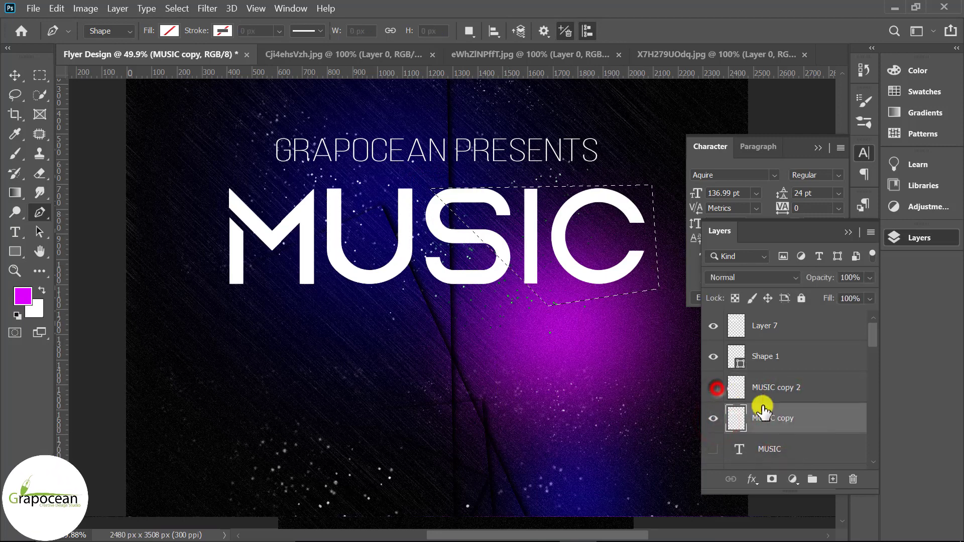
pyautogui.click(785, 416)
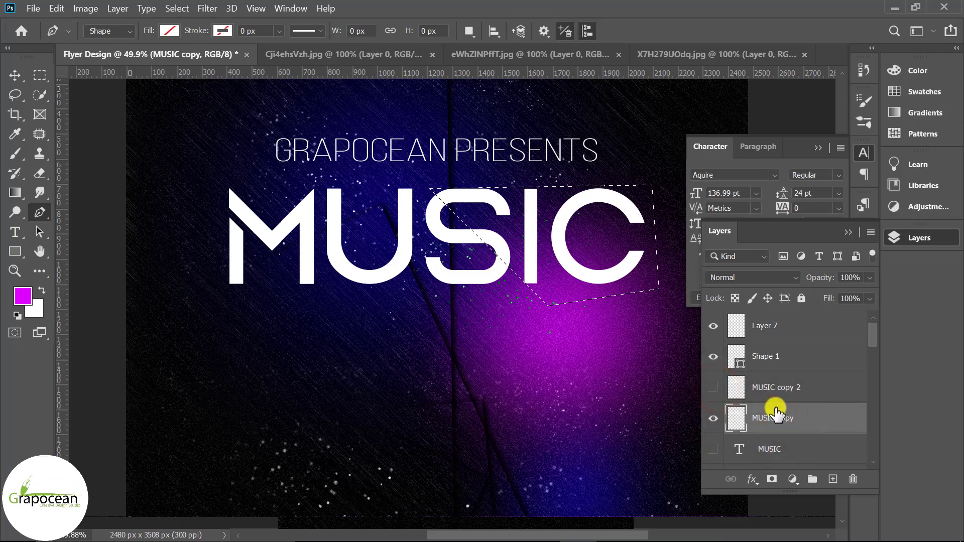
pyautogui.click(713, 419)
pyautogui.click(713, 388)
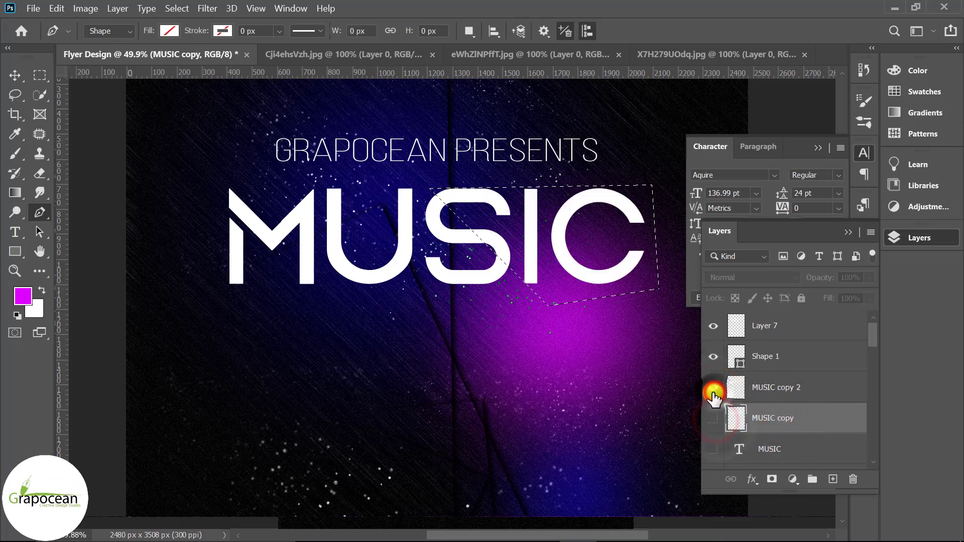
pyautogui.click(763, 385)
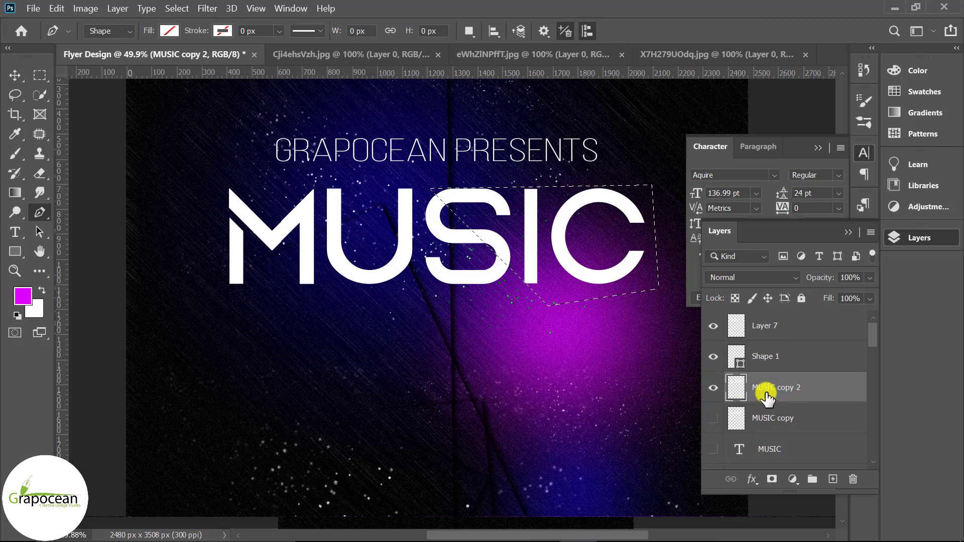
# Copy the right diagonal slice onto new Layer 8, then hide MUSIC copy 2 to reveal the cut
pyautogui.hotkey('ctrl', 'shift', 'alt', 'n')
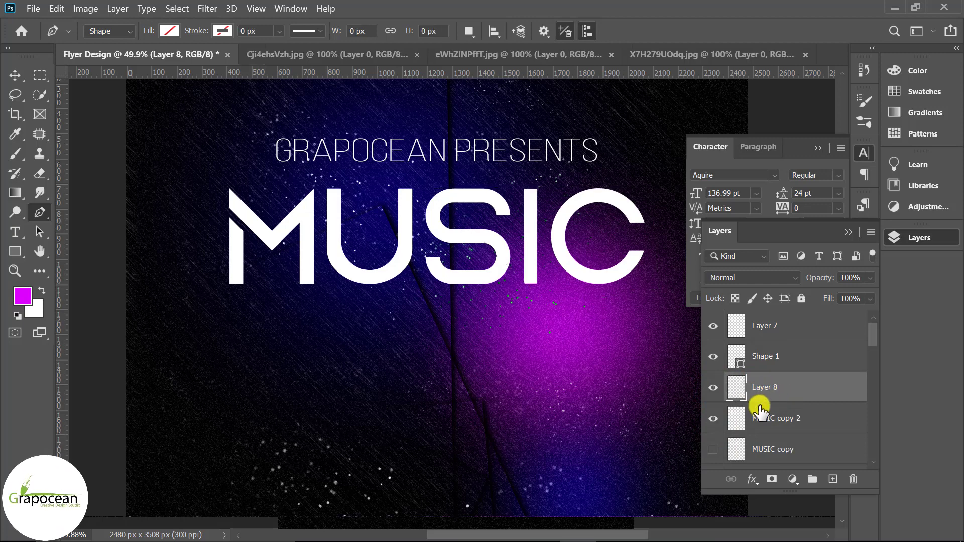
pyautogui.scroll(-1, 764, 451)
pyautogui.click(713, 388)
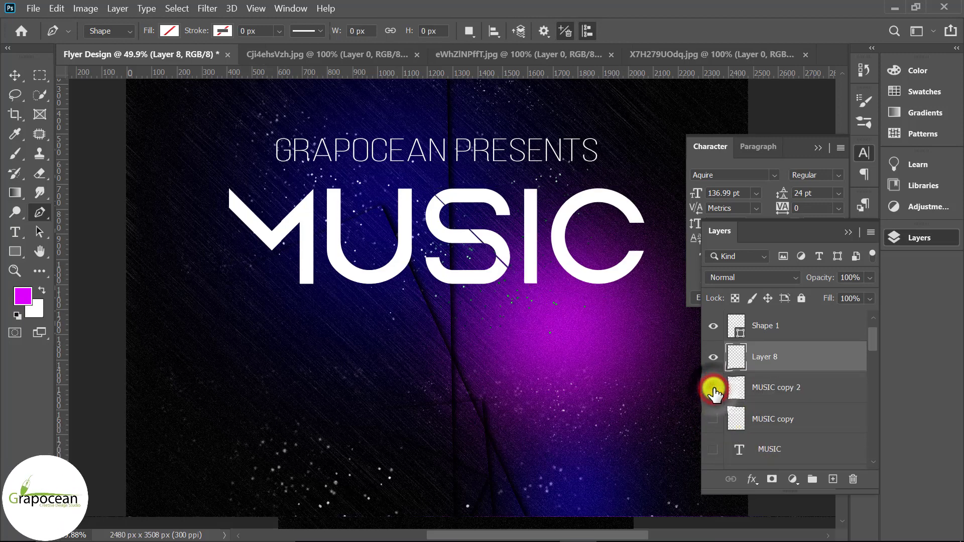
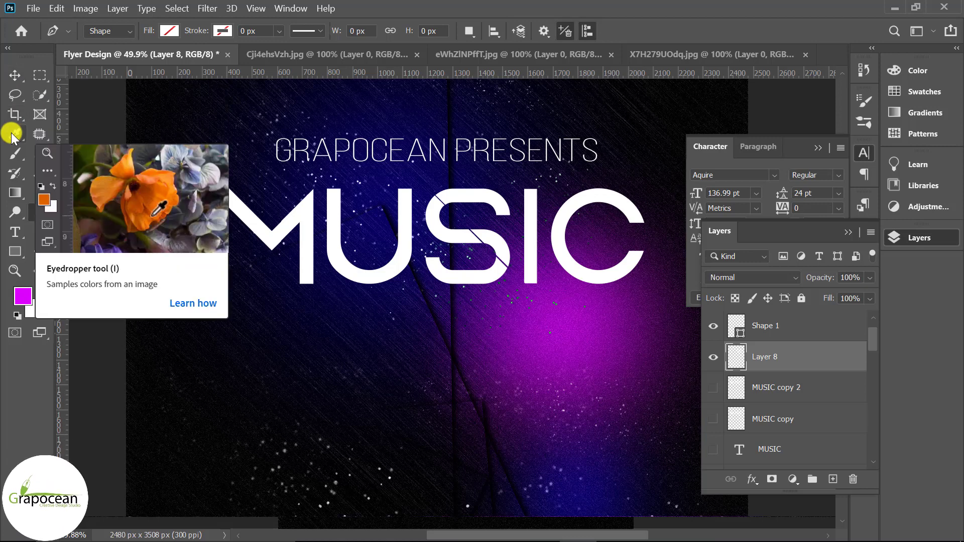
# Show the MUSIC copy layer and make it the active layer
pyautogui.click(12, 75)
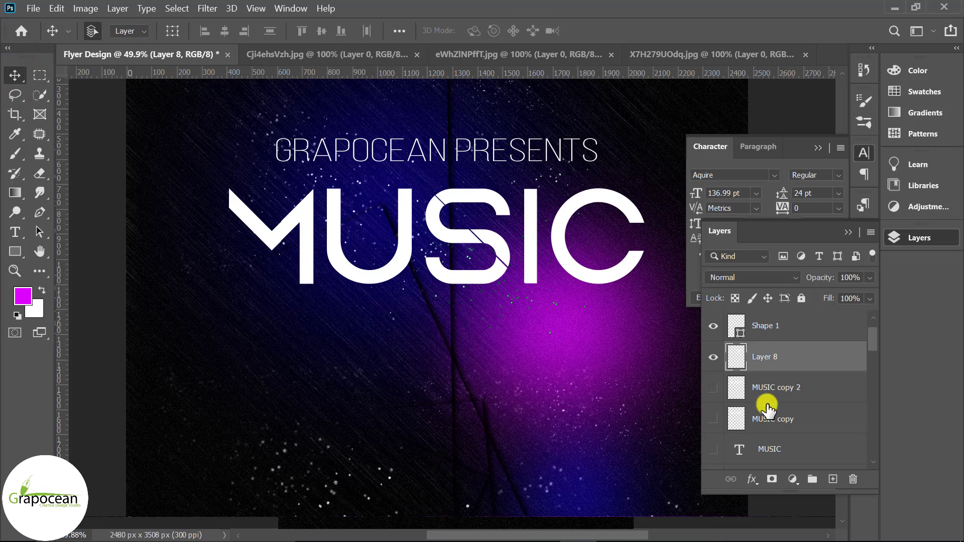
pyautogui.click(714, 357)
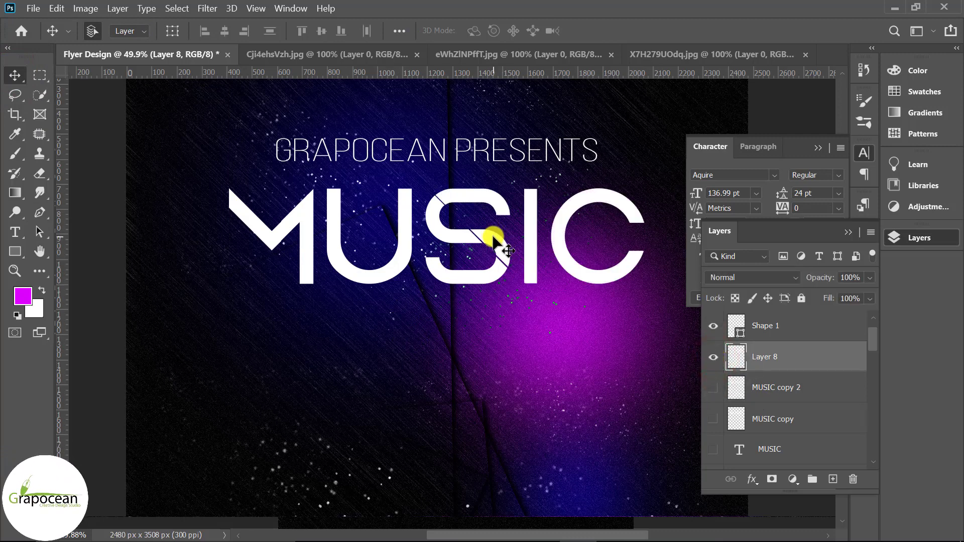
pyautogui.click(713, 420)
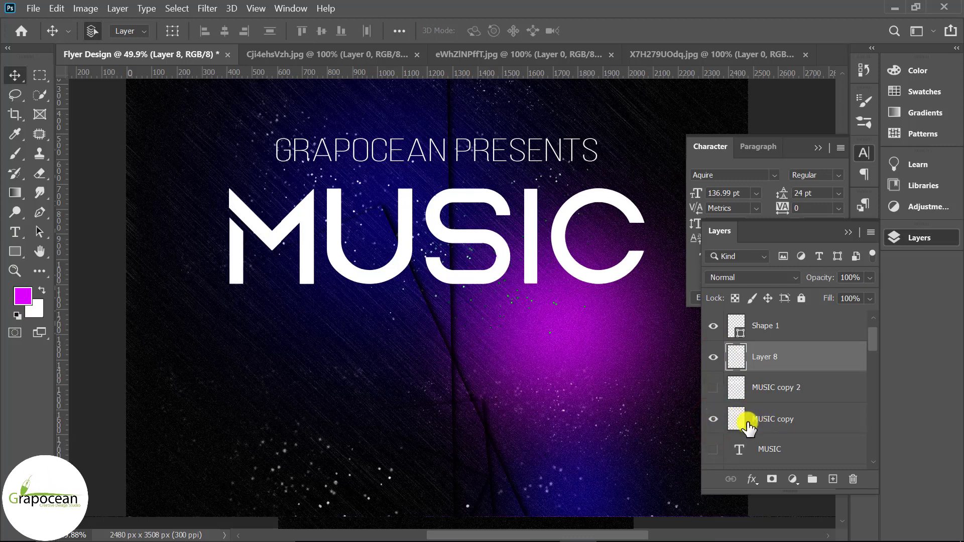
pyautogui.click(773, 423)
# Trace a closed Pen outline around the left stem of the M
pyautogui.click(40, 211)
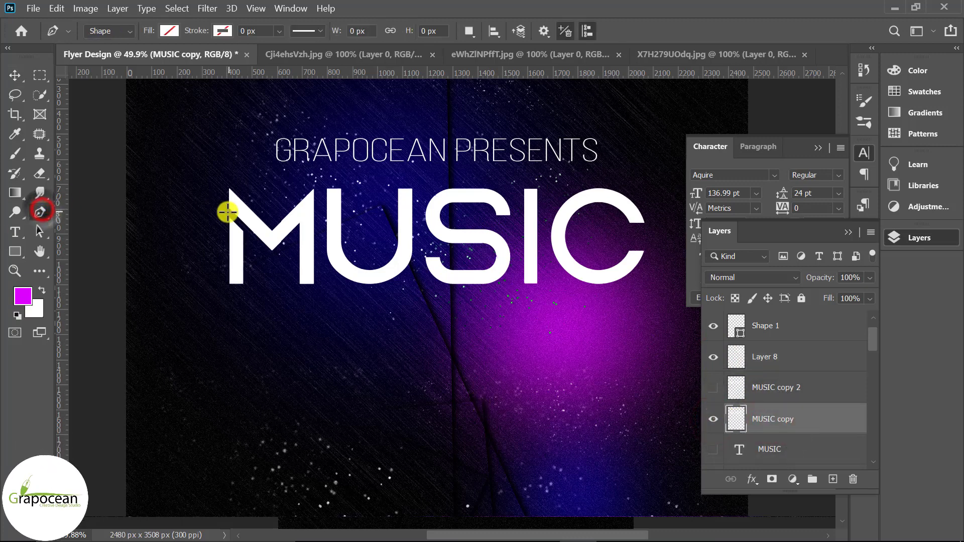
pyautogui.click(222, 206)
pyautogui.click(297, 312)
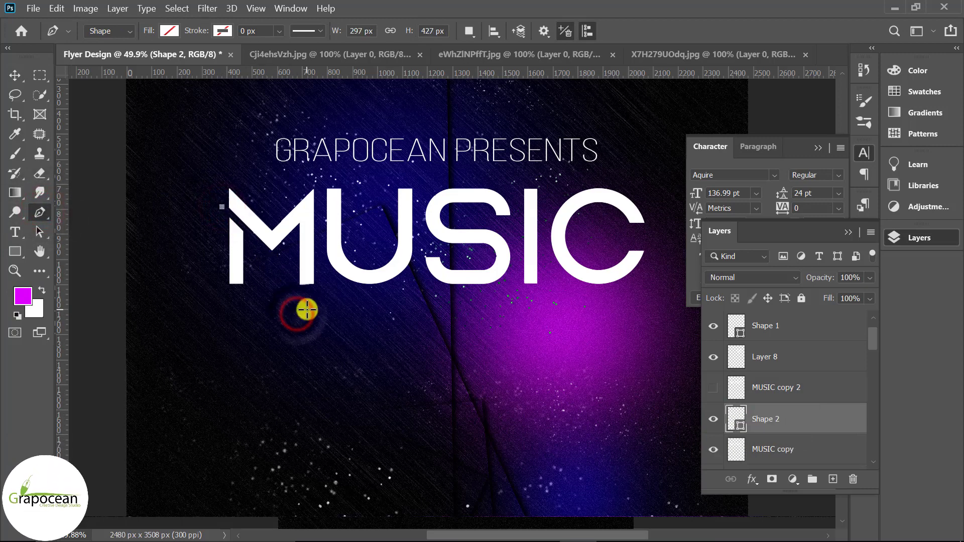
pyautogui.click(292, 282)
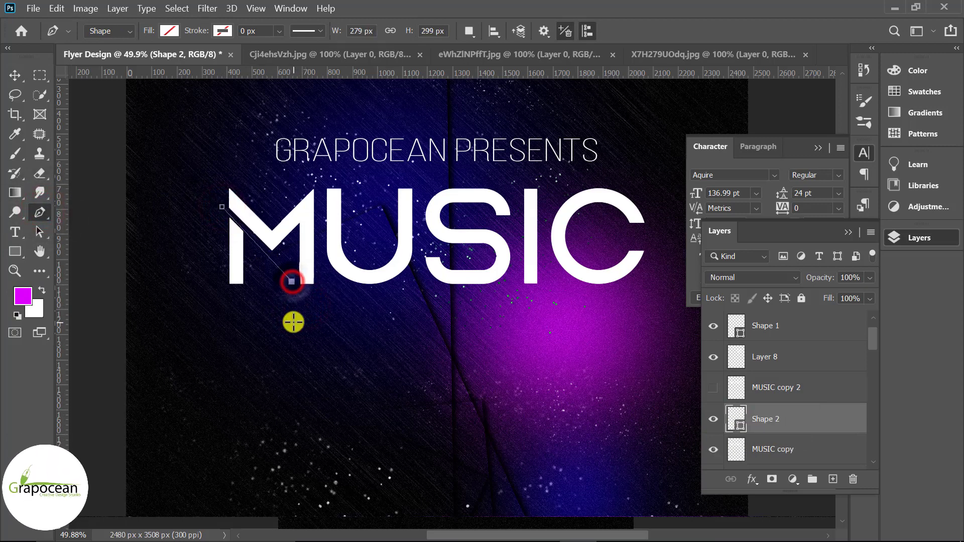
pyautogui.click(289, 321)
pyautogui.click(184, 311)
pyautogui.click(222, 206)
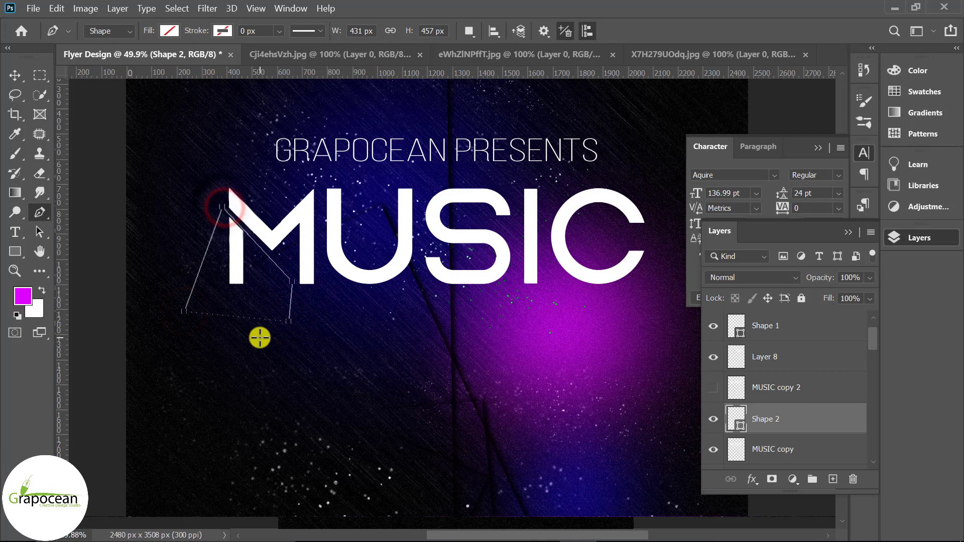
# Load the outline as a selection, hide Shape 2, and cut the stem onto Layer 9
pyautogui.hotkey('ctrl', 'Return')
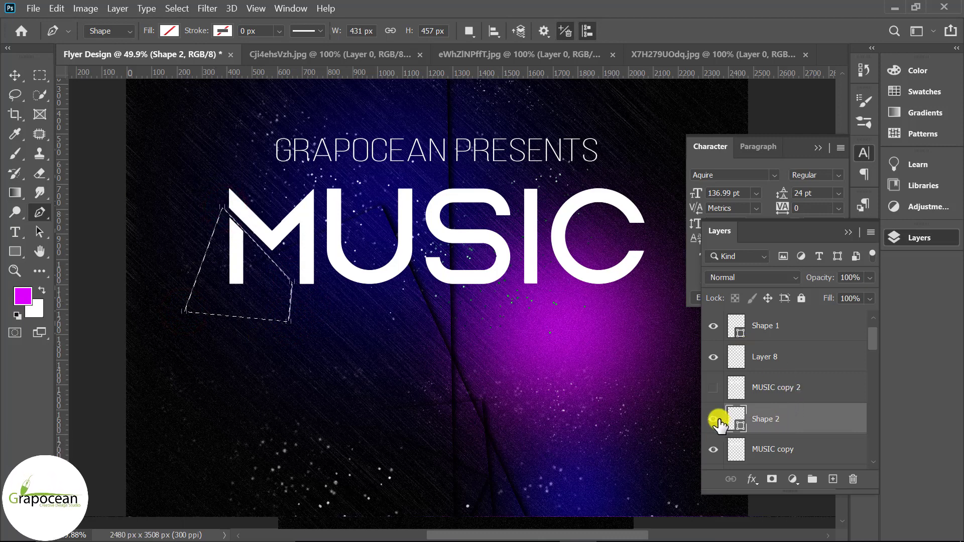
pyautogui.click(713, 419)
pyautogui.click(778, 447)
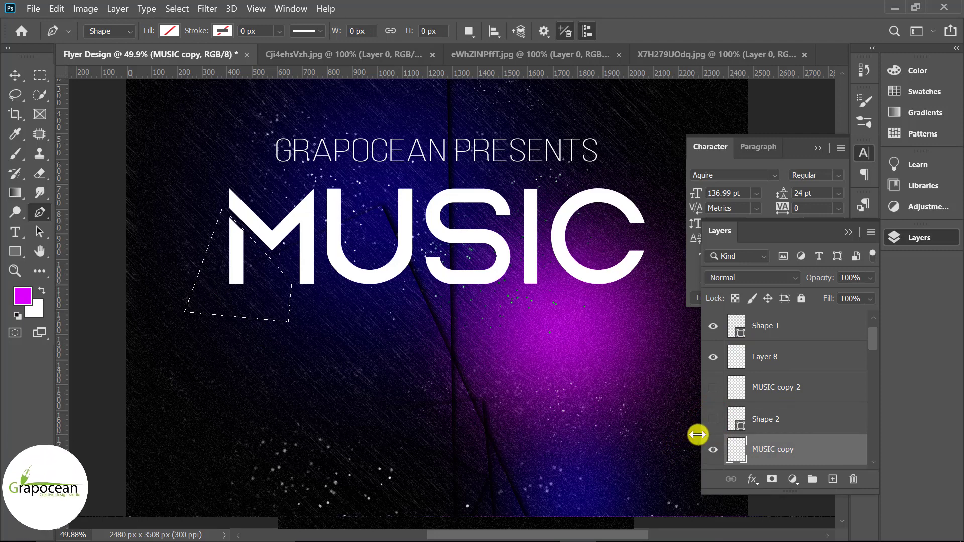
pyautogui.hotkey('ctrl', 'j')
# Merge Shape 2 down into Layer 9 and Shape 1 down into Layer 8
pyautogui.scroll(-1, 751, 419)
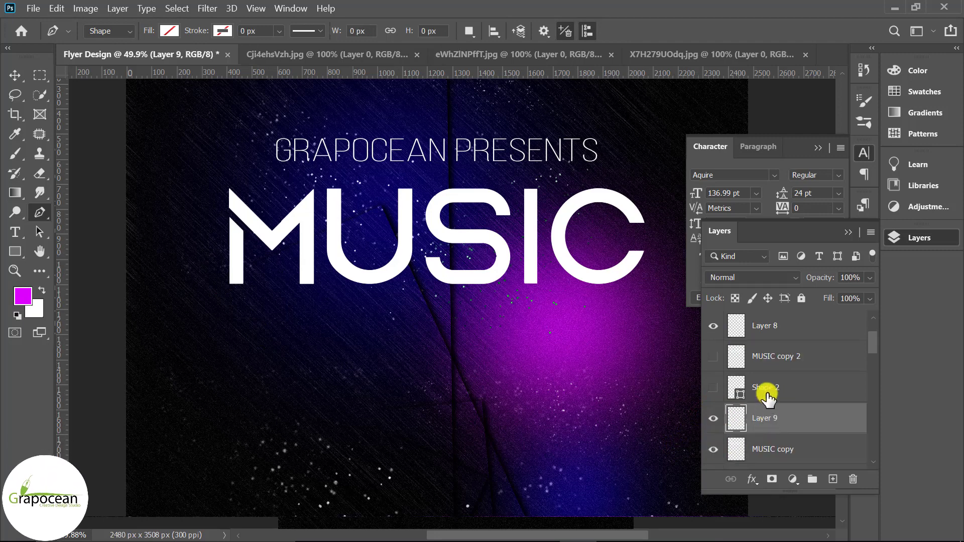
pyautogui.click(766, 389)
pyautogui.hotkey('ctrl', 'e')
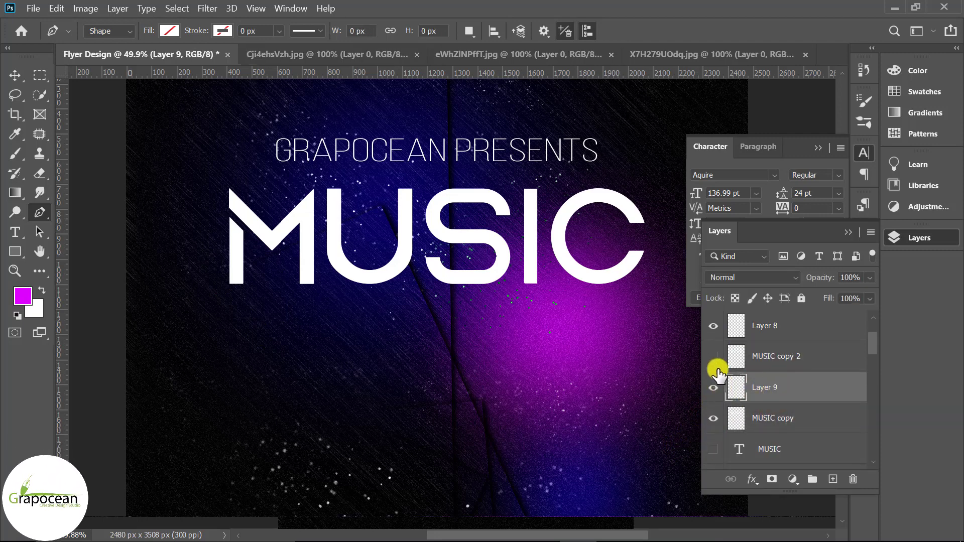
pyautogui.click(714, 356)
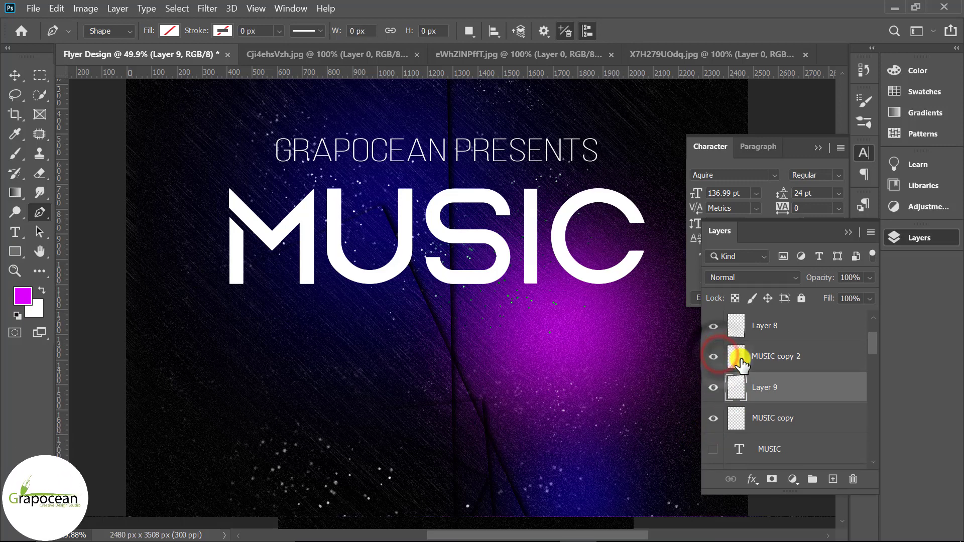
pyautogui.scroll(2, 721, 421)
pyautogui.click(760, 348)
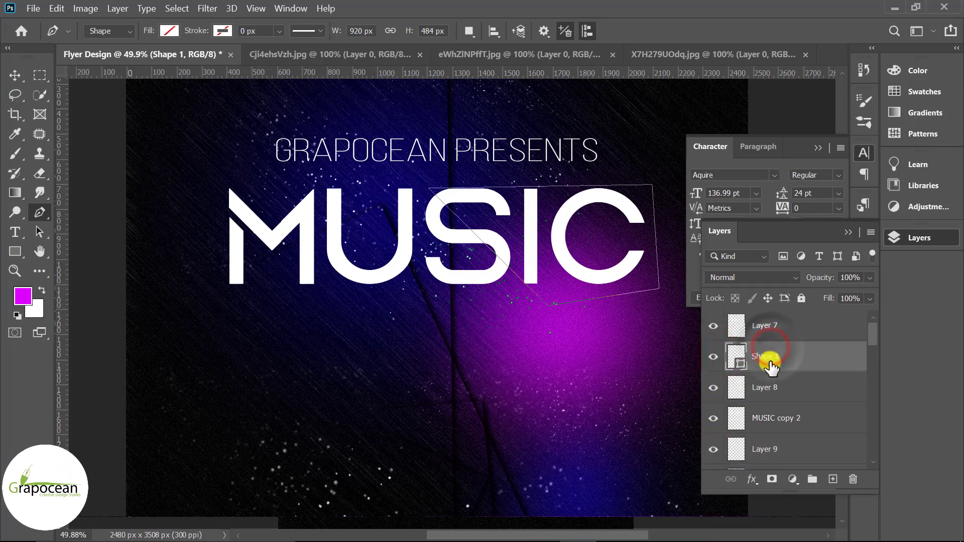
pyautogui.hotkey('ctrl', 'e')
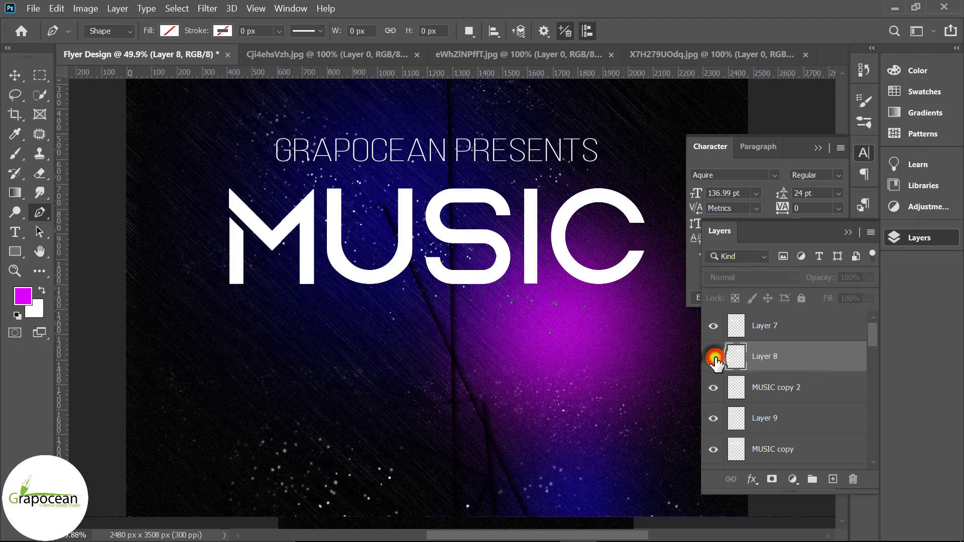
# Hide both MUSIC copy layers and Layer 7 to isolate the cut pieces
pyautogui.click(714, 388)
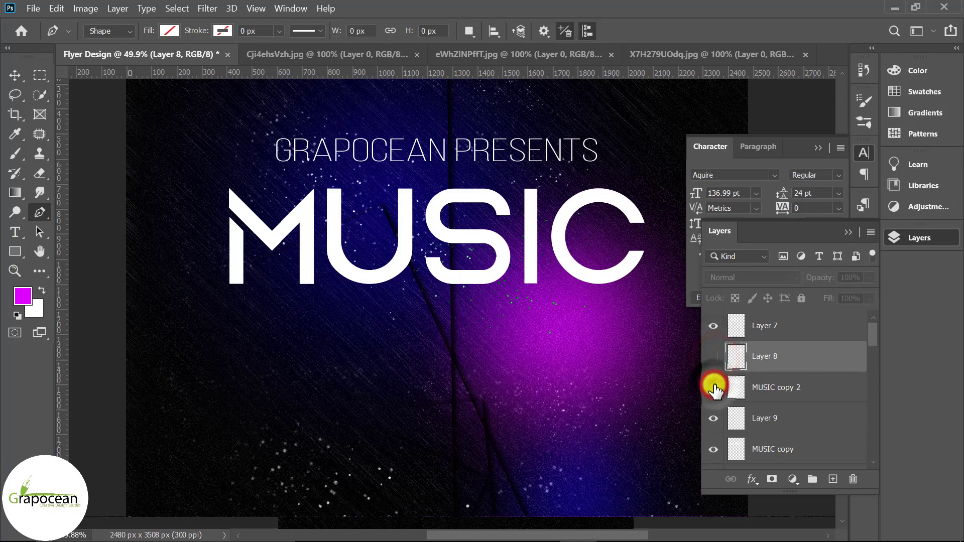
pyautogui.scroll(-2, 713, 402)
pyautogui.click(715, 387)
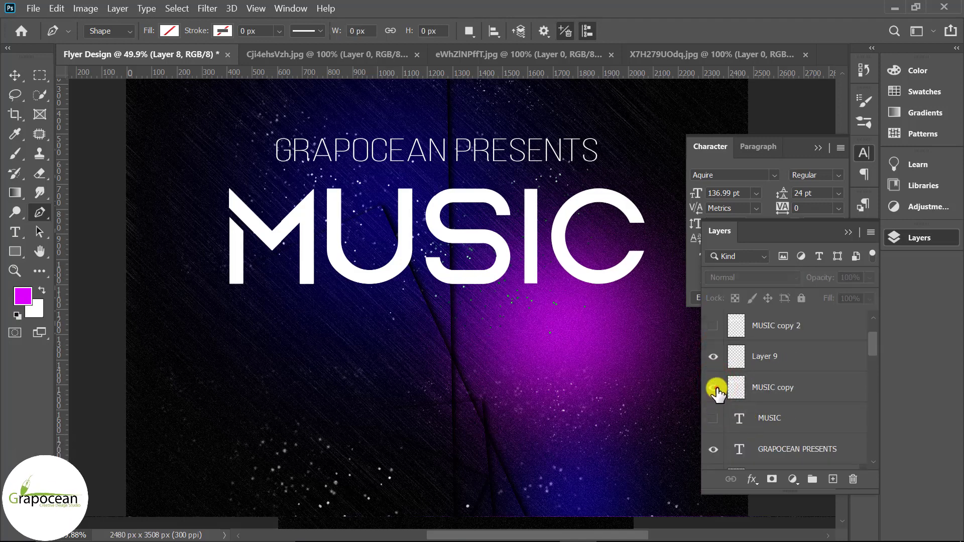
pyautogui.click(715, 387)
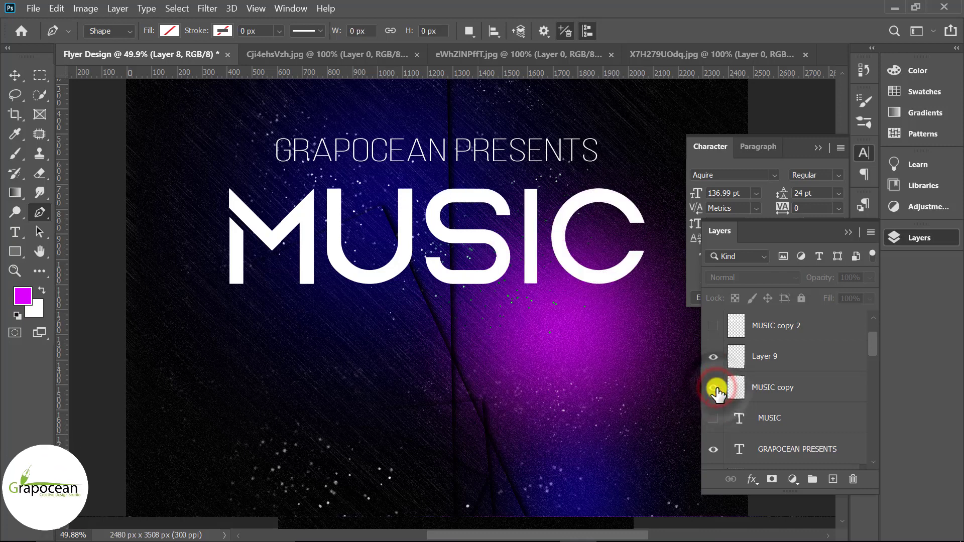
pyautogui.scroll(2, 740, 397)
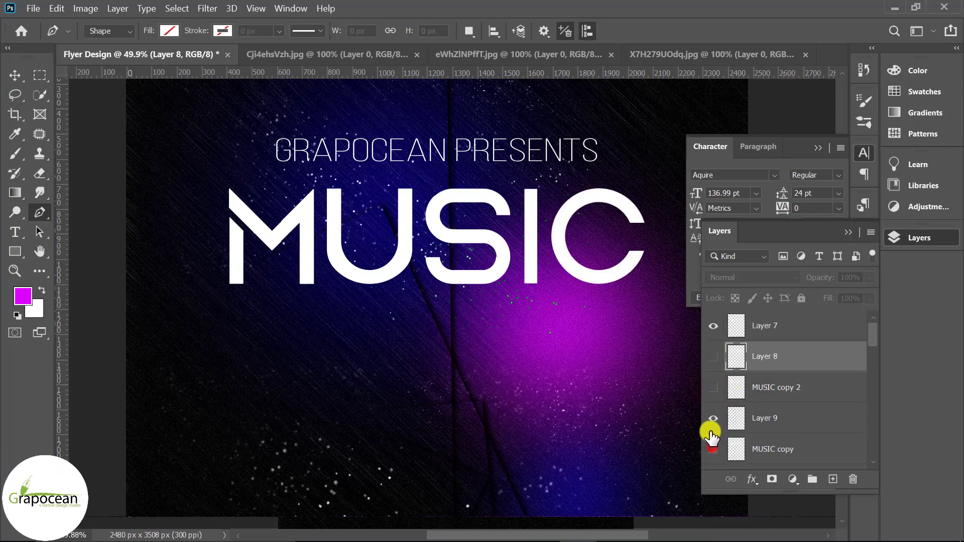
pyautogui.click(712, 449)
pyautogui.click(714, 387)
pyautogui.click(714, 387)
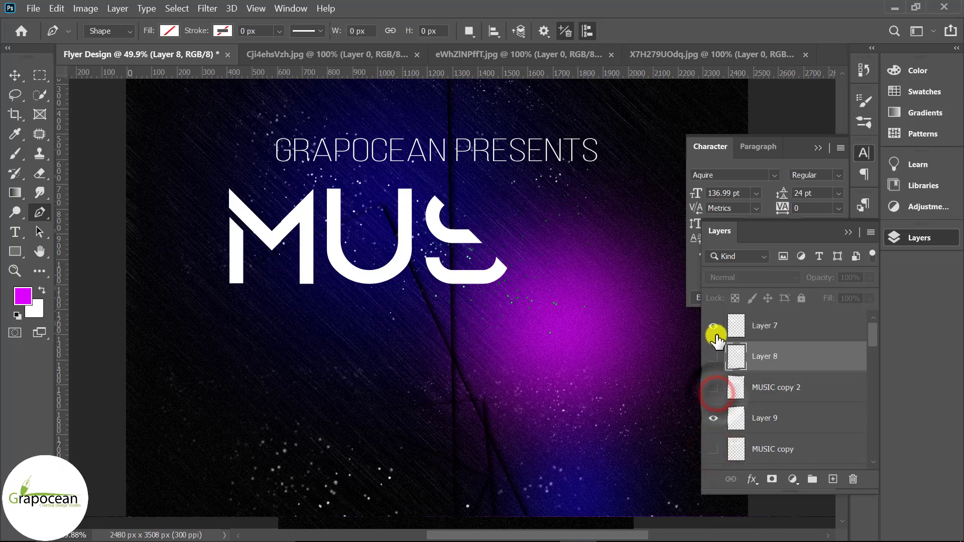
pyautogui.click(713, 326)
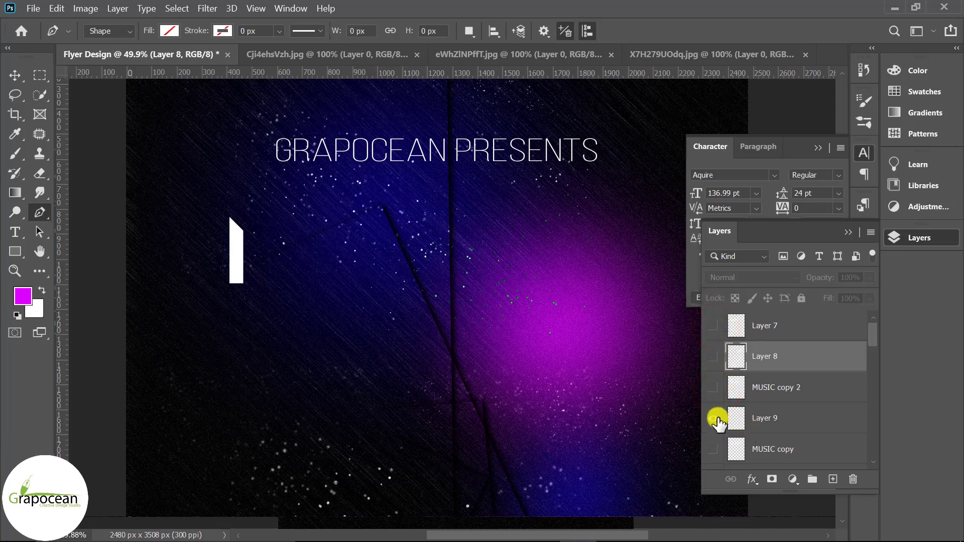
# Show Layers 7 and 8 so MUSIC rebuilds from the pieces, with Layer 7 active
pyautogui.scroll(-2, 769, 435)
pyautogui.scroll(1, 765, 437)
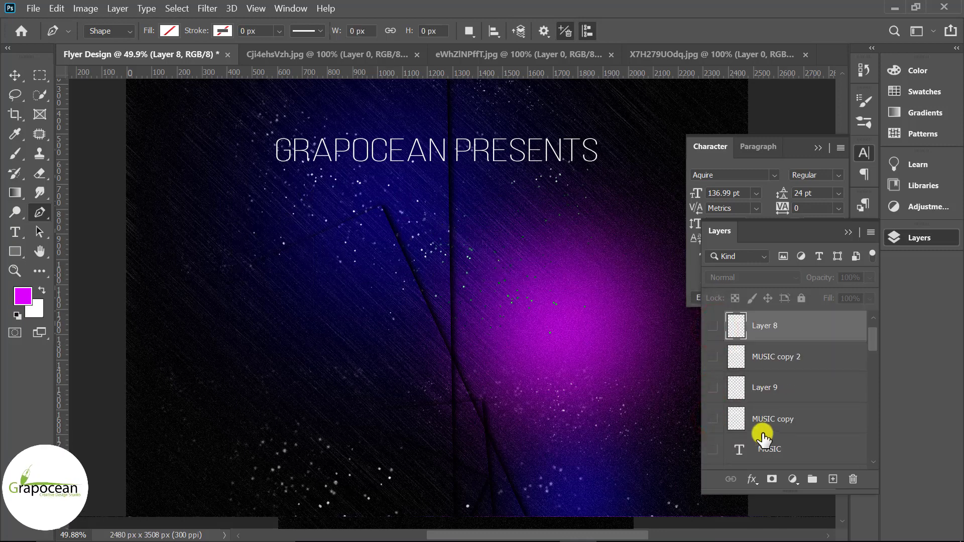
pyautogui.scroll(1, 727, 384)
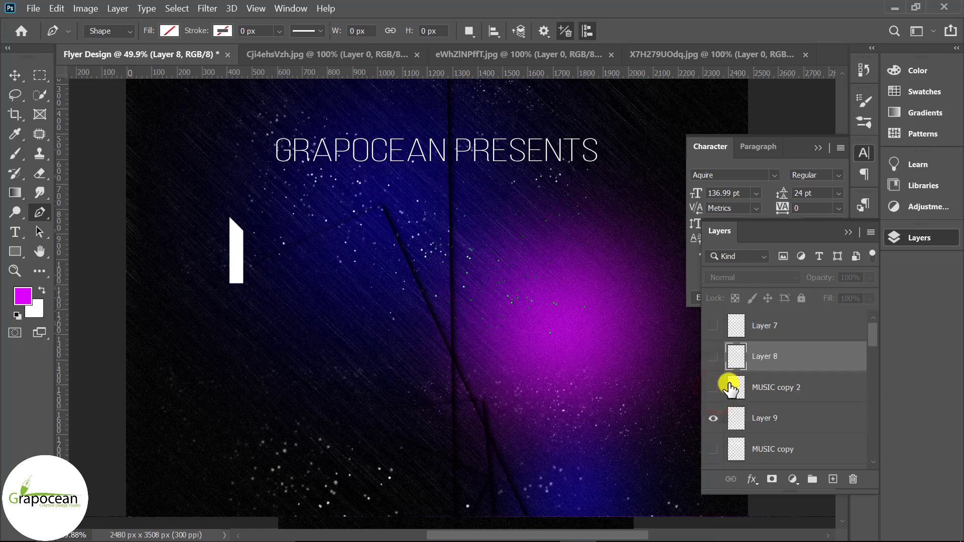
pyautogui.click(714, 387)
pyautogui.click(714, 358)
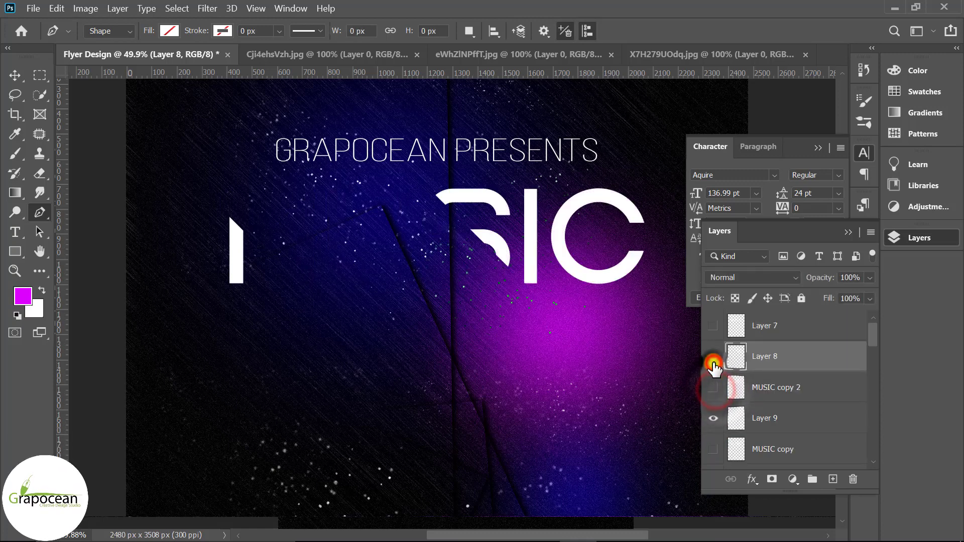
pyautogui.click(715, 327)
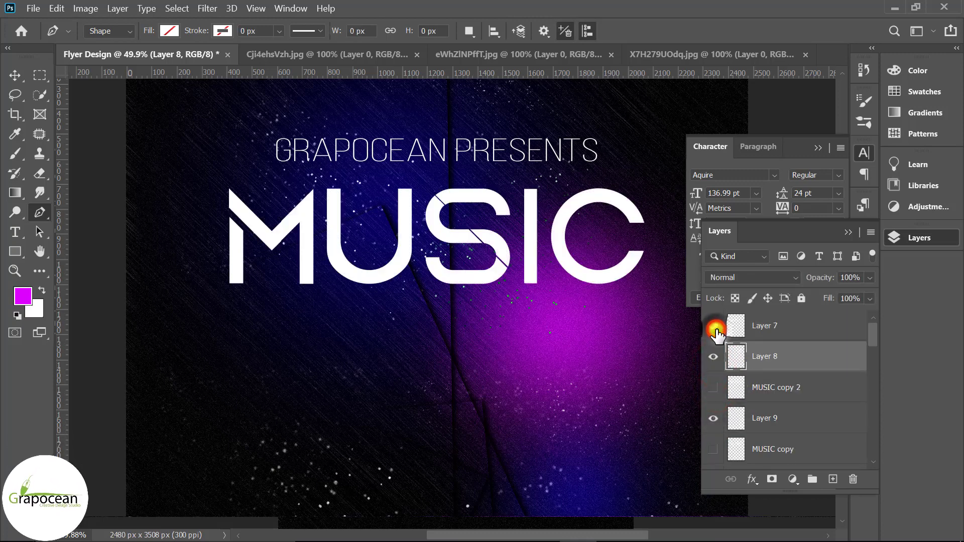
pyautogui.click(715, 327)
pyautogui.click(758, 327)
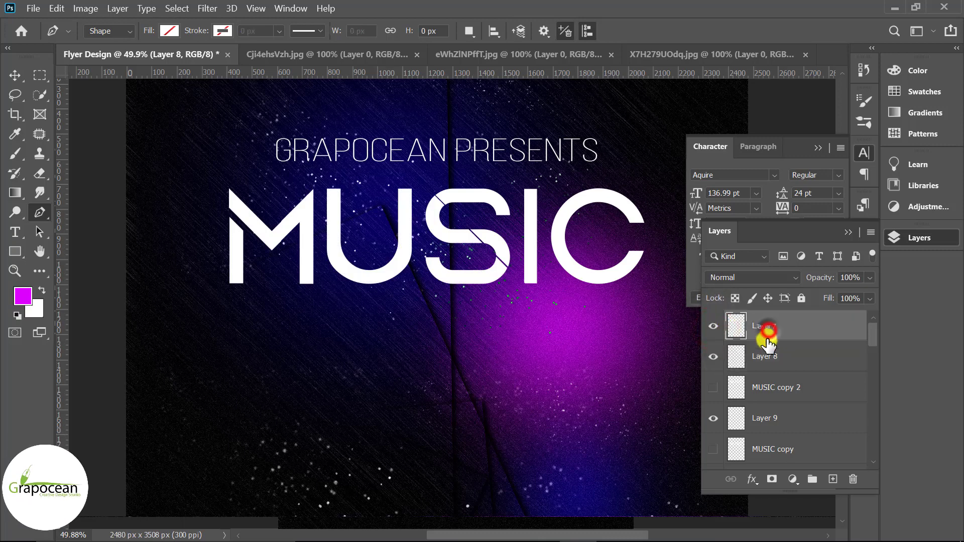
# Drag the cloth/stone texture image into the flyer as a new layer
pyautogui.click(691, 49)
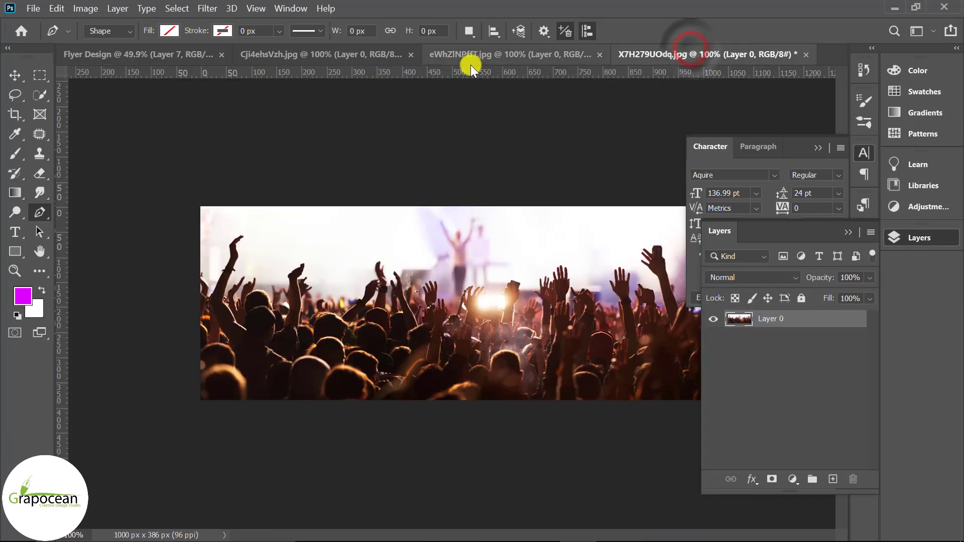
pyautogui.click(472, 54)
pyautogui.click(333, 55)
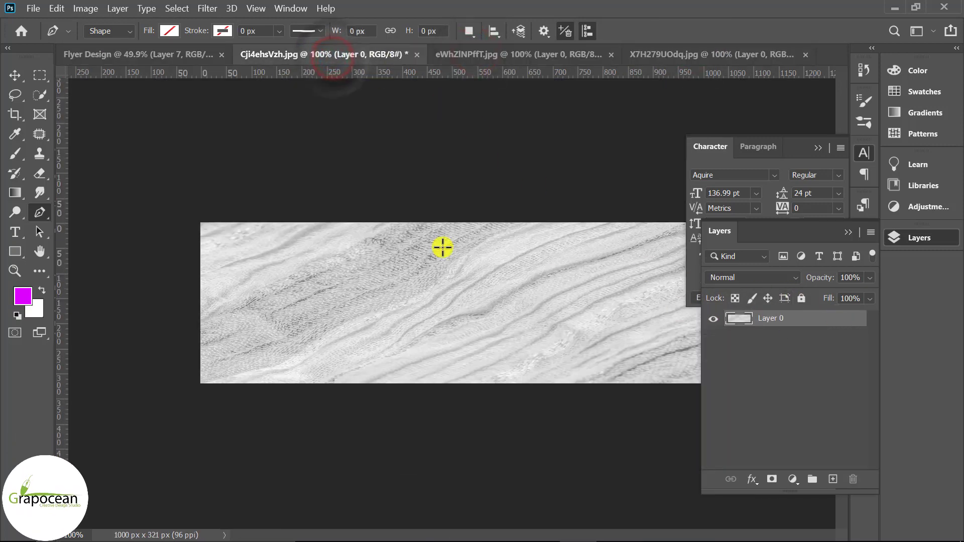
pyautogui.click(10, 79)
pyautogui.moveTo(355, 236)
pyautogui.mouseDown()
pyautogui.moveTo(381, 244)
pyautogui.moveTo(348, 252)
pyautogui.moveTo(406, 269)
pyautogui.mouseUp()
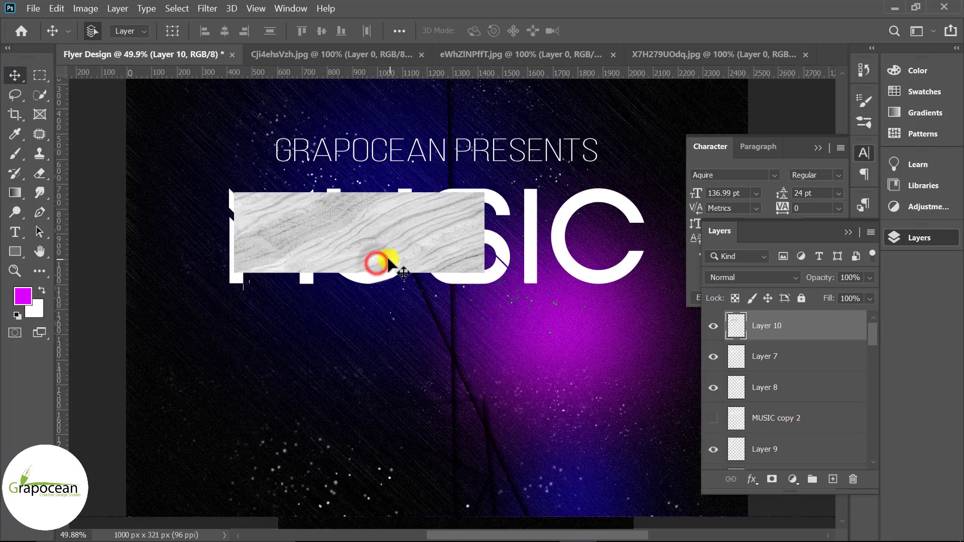
# Enlarge the texture layer and clip it inside the MUSIC letters
pyautogui.hotkey('ctrl', 't')
pyautogui.moveTo(480, 274); pyautogui.dragTo(523, 288)
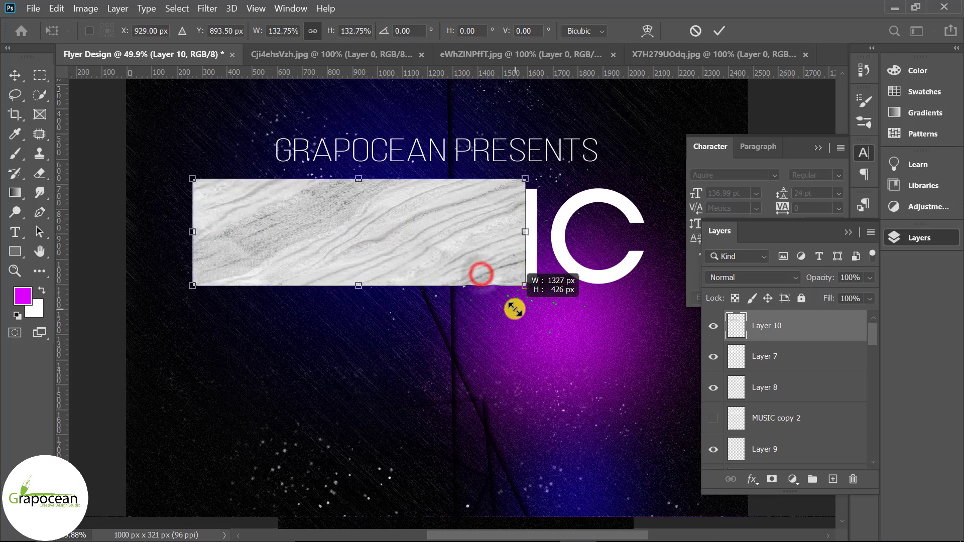
pyautogui.click(719, 30)
pyautogui.rightClick(781, 338)
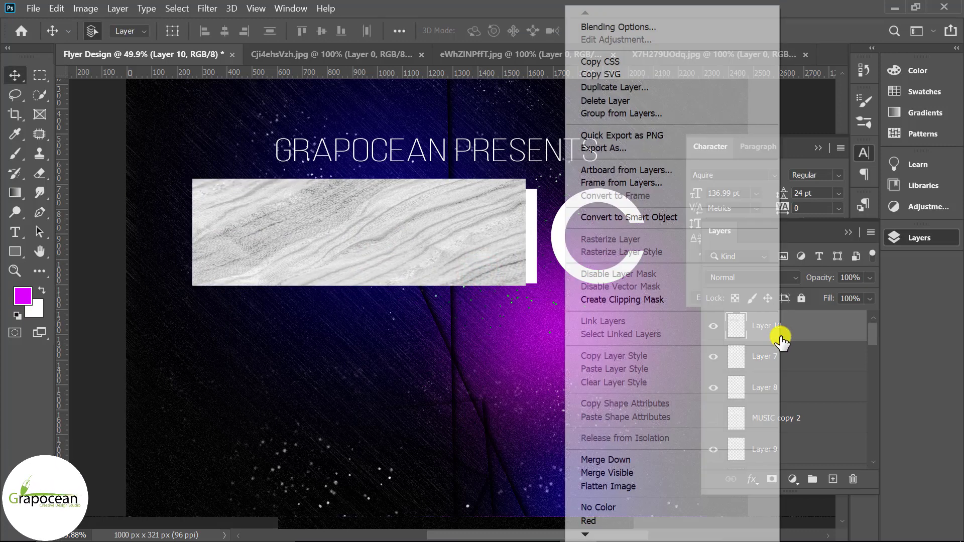
pyautogui.click(652, 306)
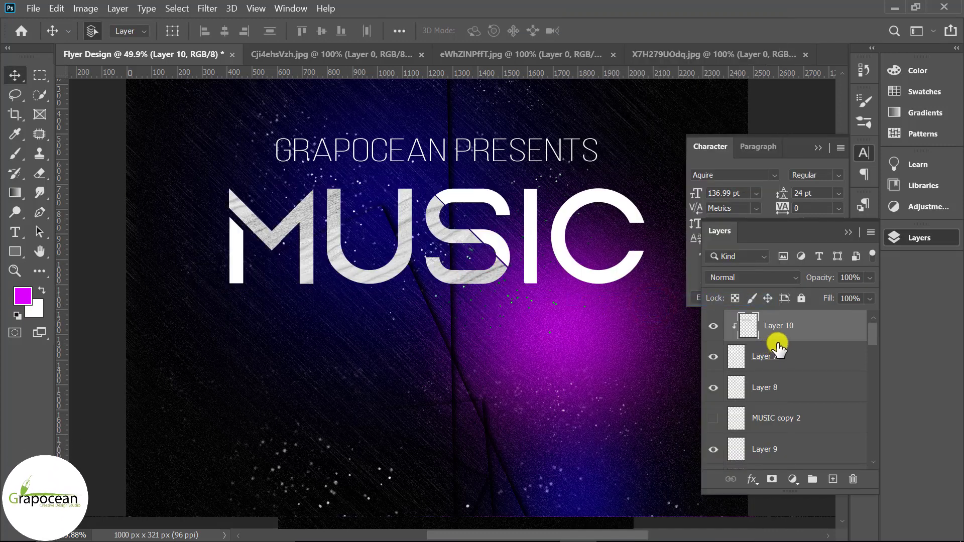
# Add a Gradient Map adjustment layer and bring up its gradient presets
pyautogui.click(792, 479)
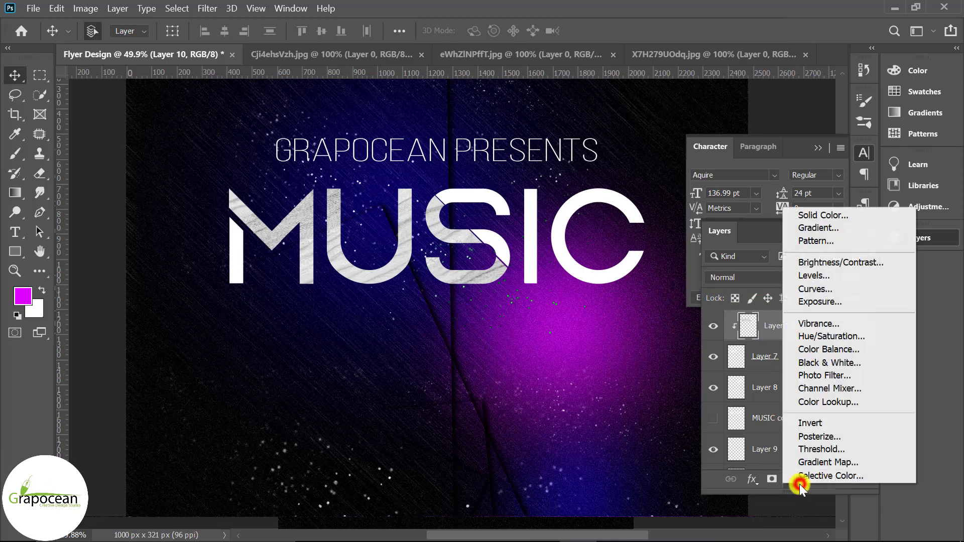
pyautogui.click(841, 458)
pyautogui.click(673, 286)
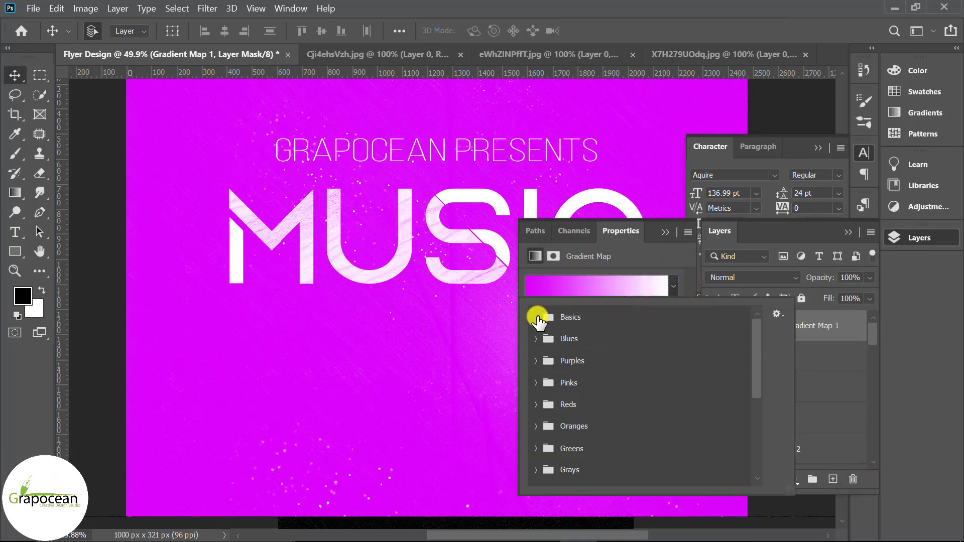
# Apply the pink-to-blue gradient from the Purples presets to Gradient Map 1
pyautogui.click(535, 360)
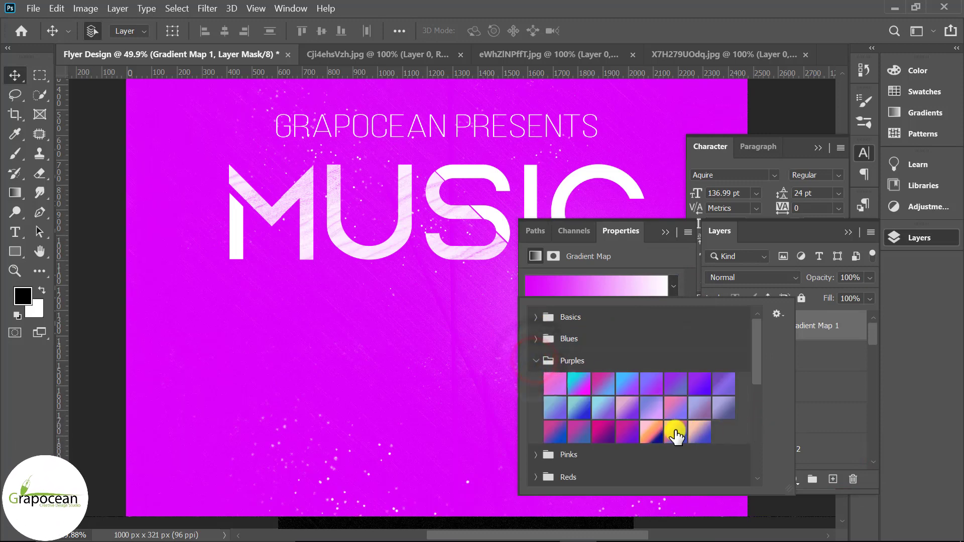
pyautogui.click(700, 383)
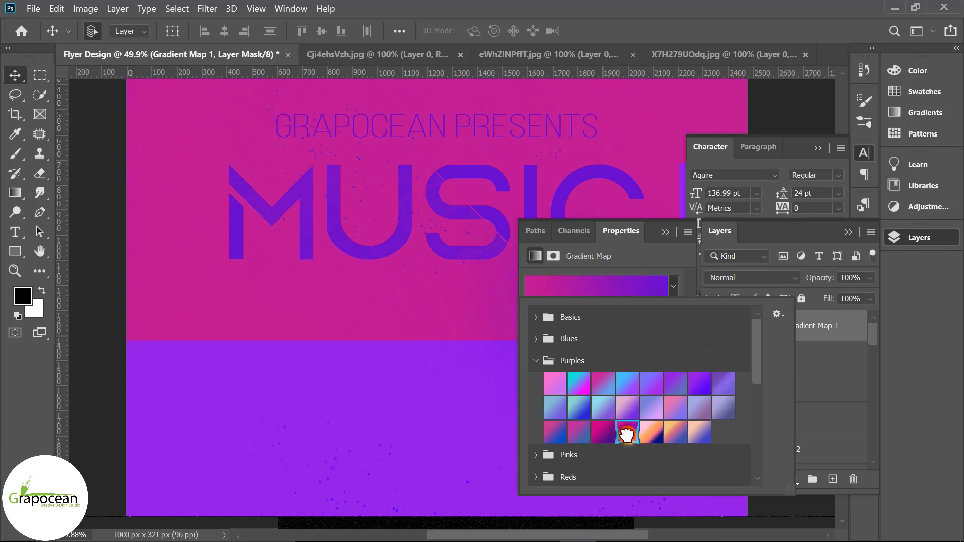
pyautogui.click(555, 432)
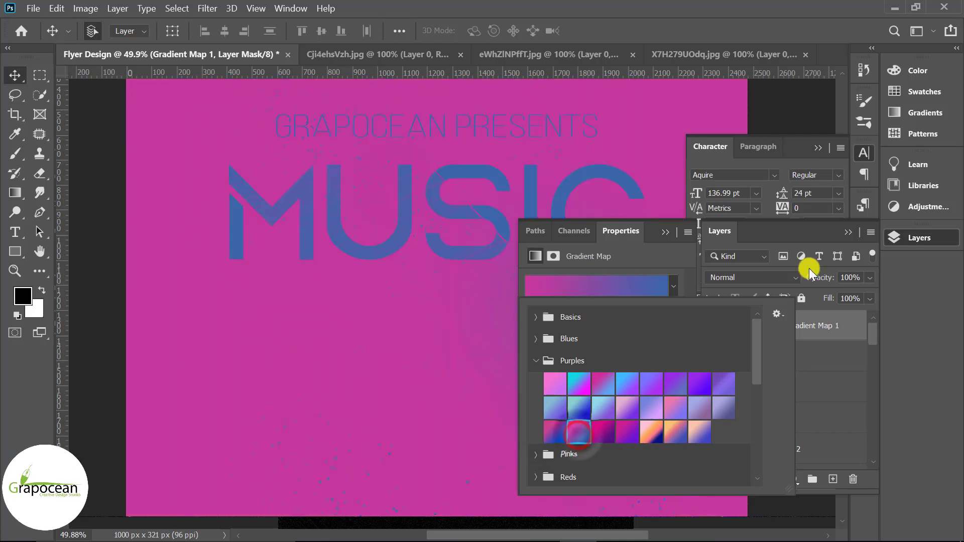
pyautogui.click(725, 234)
pyautogui.click(844, 233)
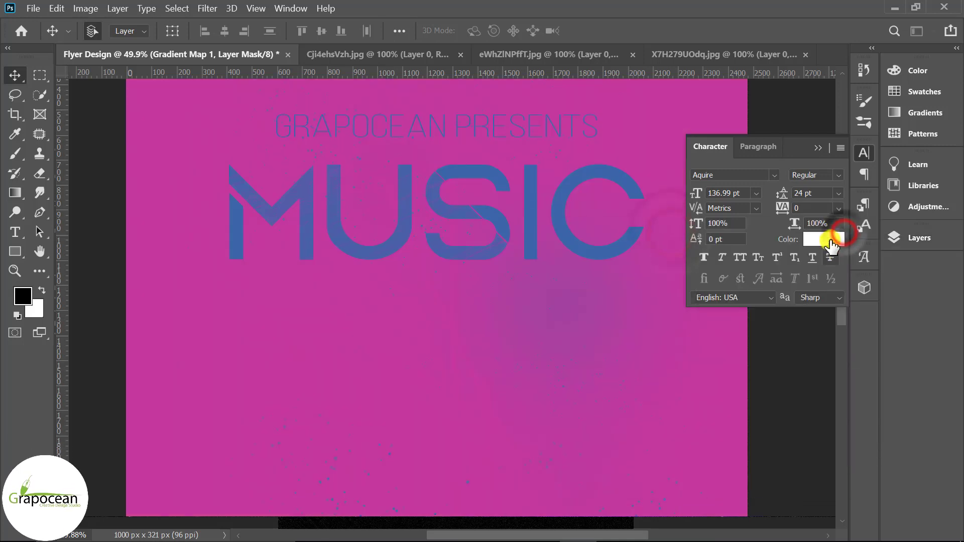
pyautogui.click(818, 148)
pyautogui.click(927, 240)
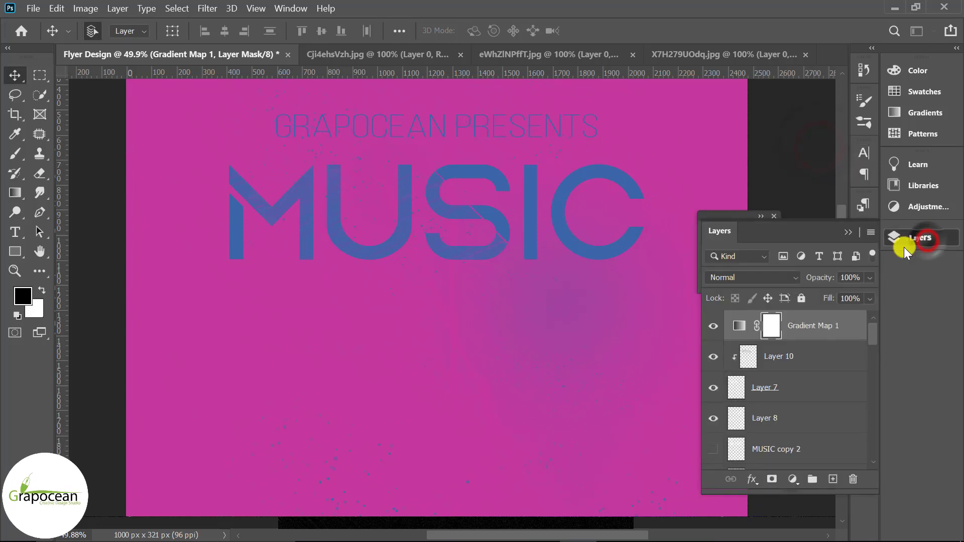
# Clip Gradient Map 1 to the texture in Linear Light mode and add a new empty layer
pyautogui.rightClick(808, 327)
pyautogui.click(663, 300)
pyautogui.click(751, 278)
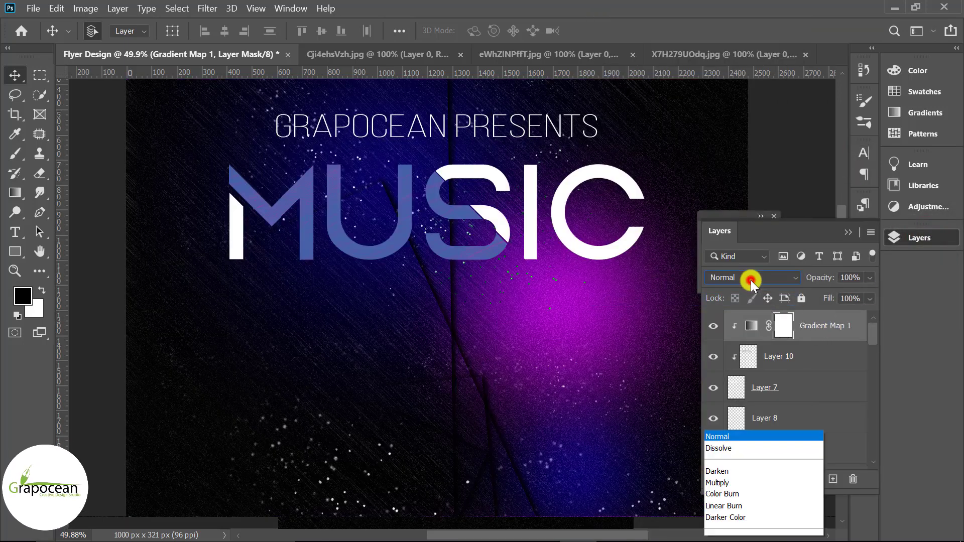
pyautogui.click(749, 390)
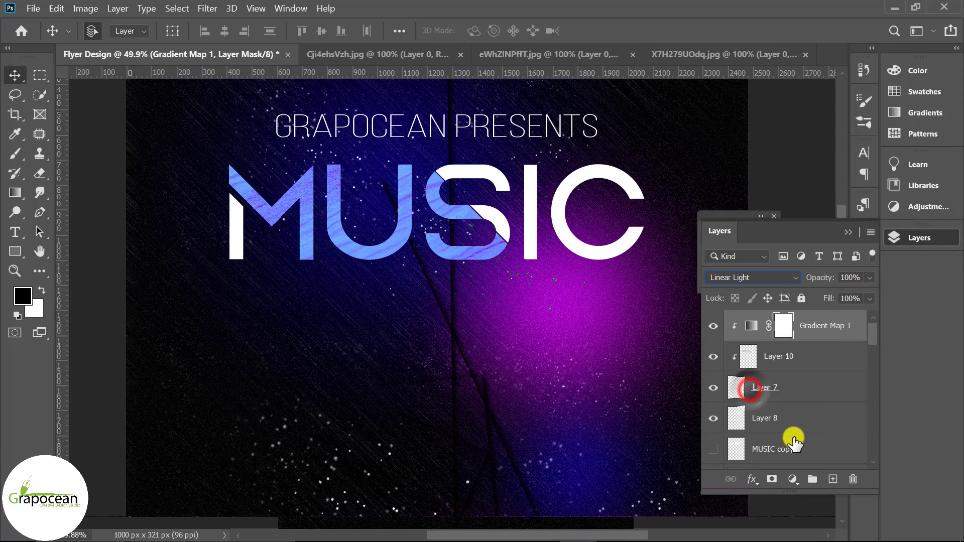
pyautogui.click(832, 479)
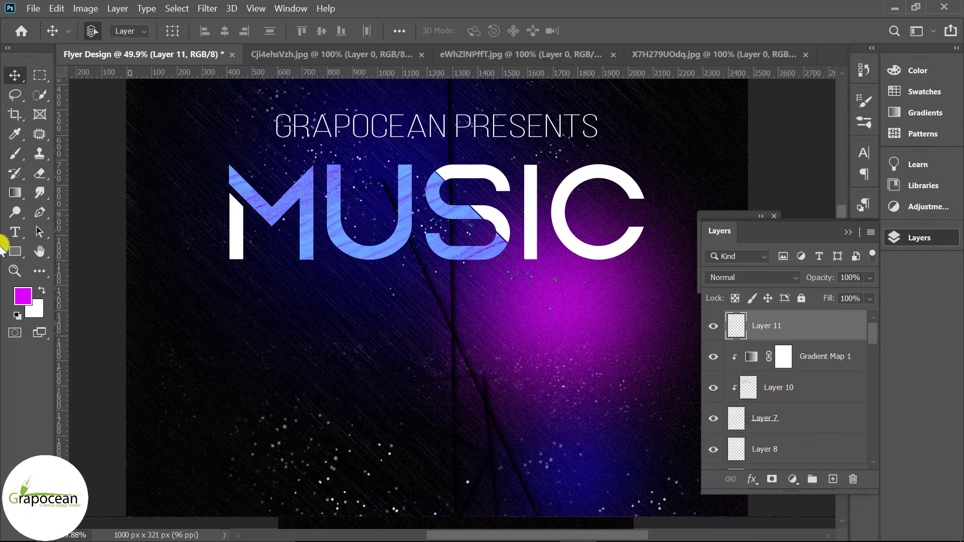
pyautogui.click(15, 153)
# Paint a magenta glow on the MU letters and choose the A-D-R_Lens Flar 01 brush
pyautogui.moveTo(331, 247); pyautogui.dragTo(345, 245)
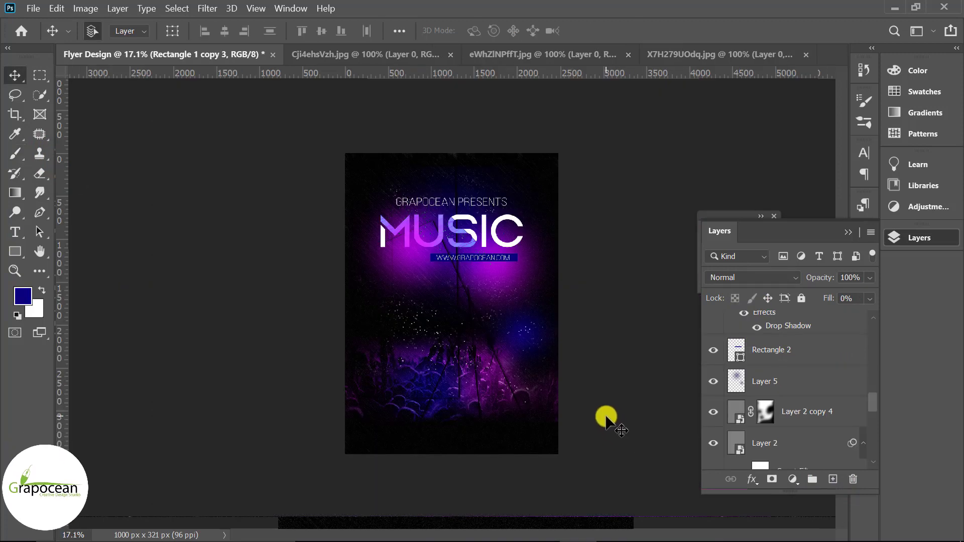
pyautogui.scroll(5, 511, 297)
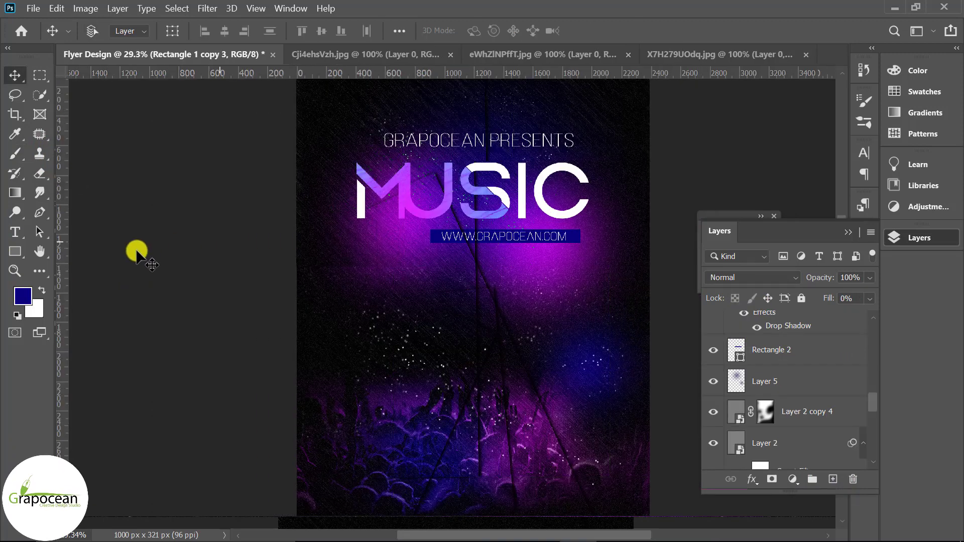
pyautogui.click(33, 156)
pyautogui.click(77, 152)
pyautogui.click(93, 32)
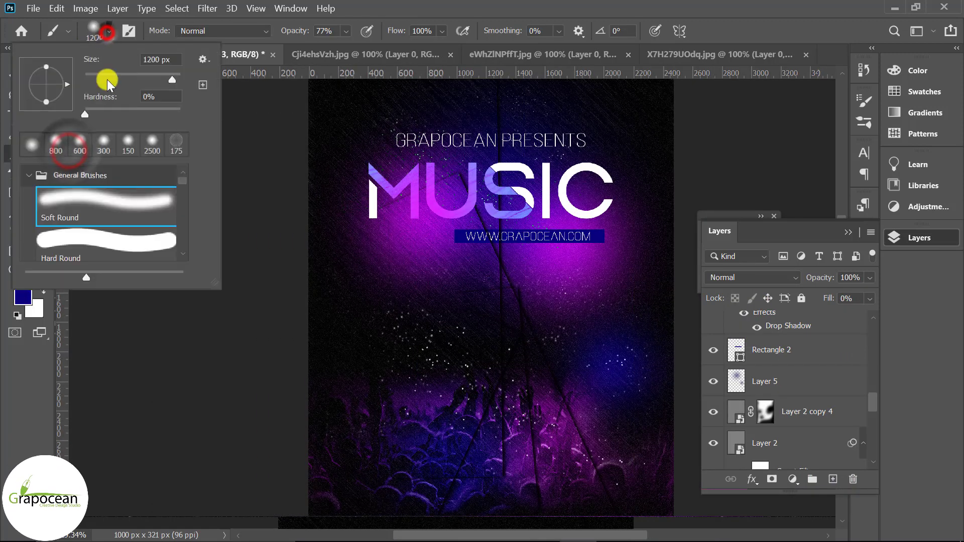
pyautogui.click(33, 176)
pyautogui.scroll(-1, 41, 216)
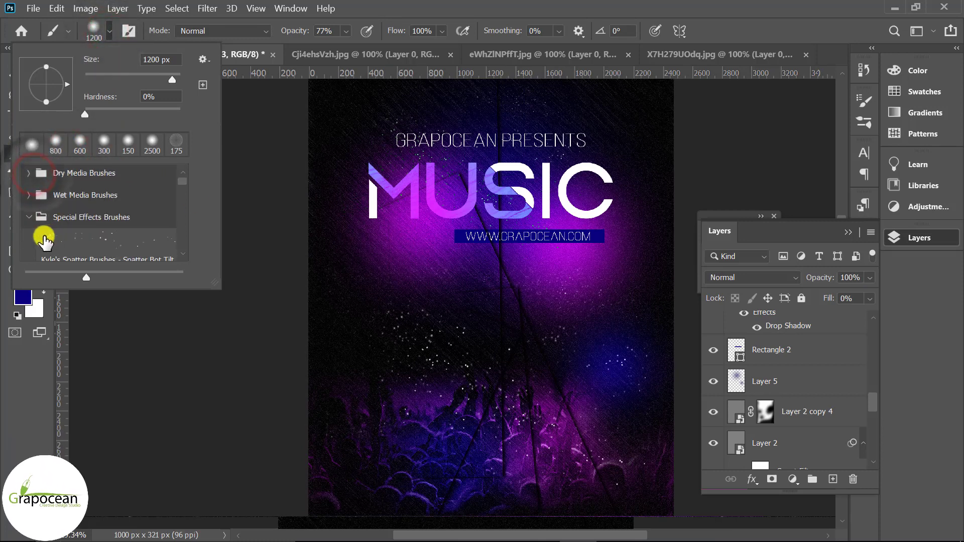
pyautogui.scroll(-1, 30, 201)
pyautogui.click(26, 192)
pyautogui.click(95, 238)
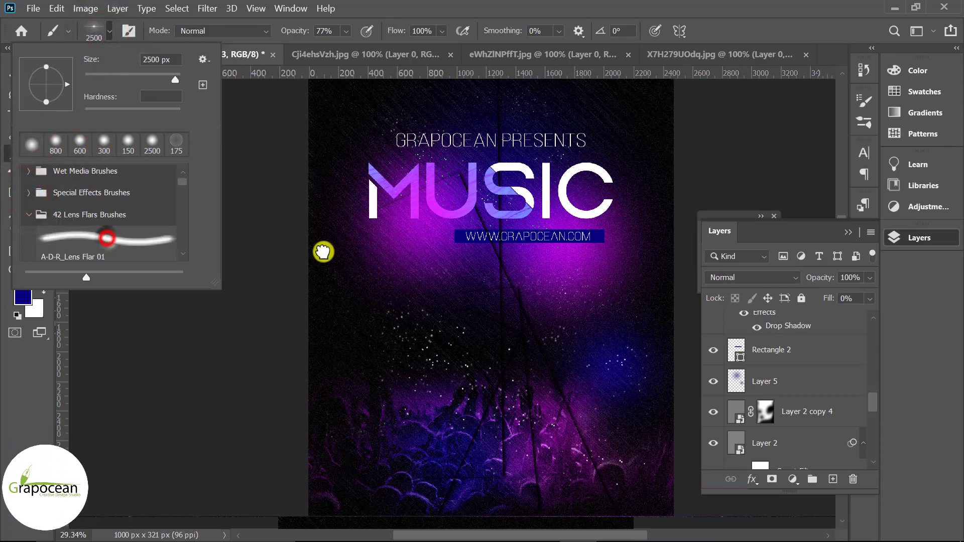
pyautogui.scroll(5, 816, 422)
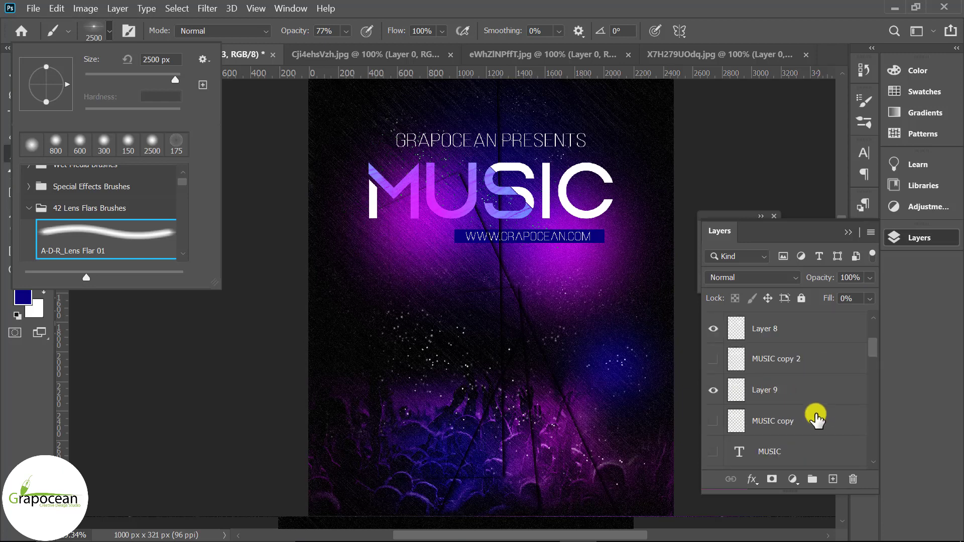
pyautogui.scroll(3, 809, 399)
# On a new Layer 13, stamp a lens flare with the brush angle set to -76°
pyautogui.click(811, 324)
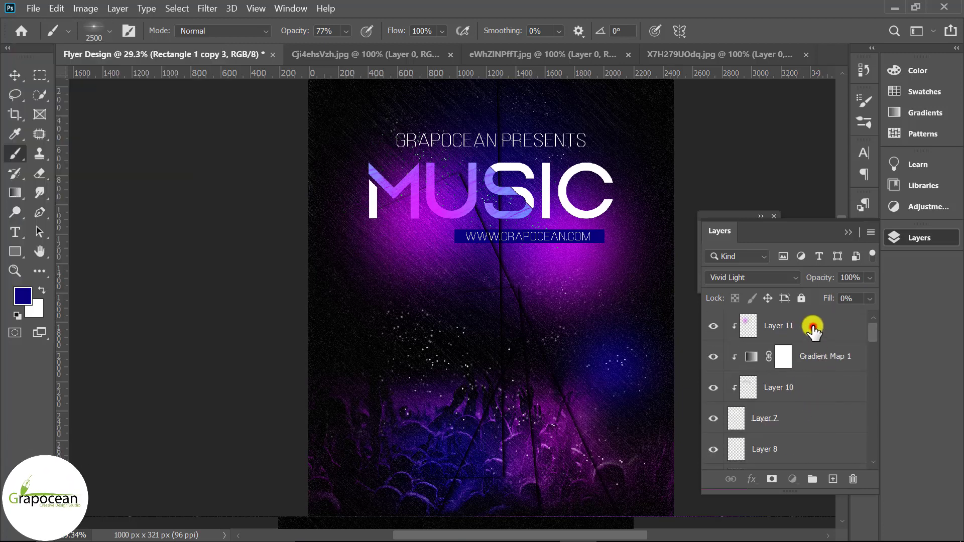
pyautogui.click(832, 479)
pyautogui.click(527, 200)
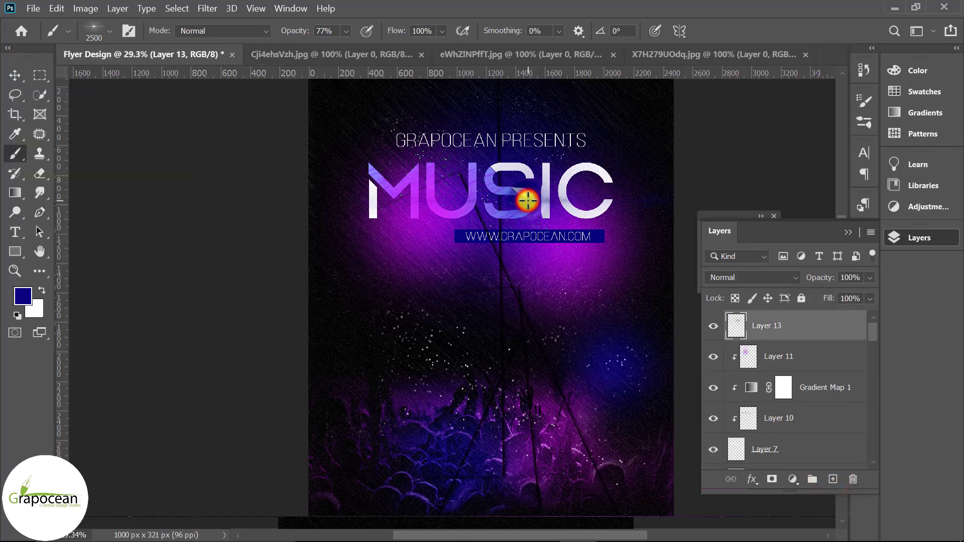
pyautogui.hotkey('ctrl', 'z')
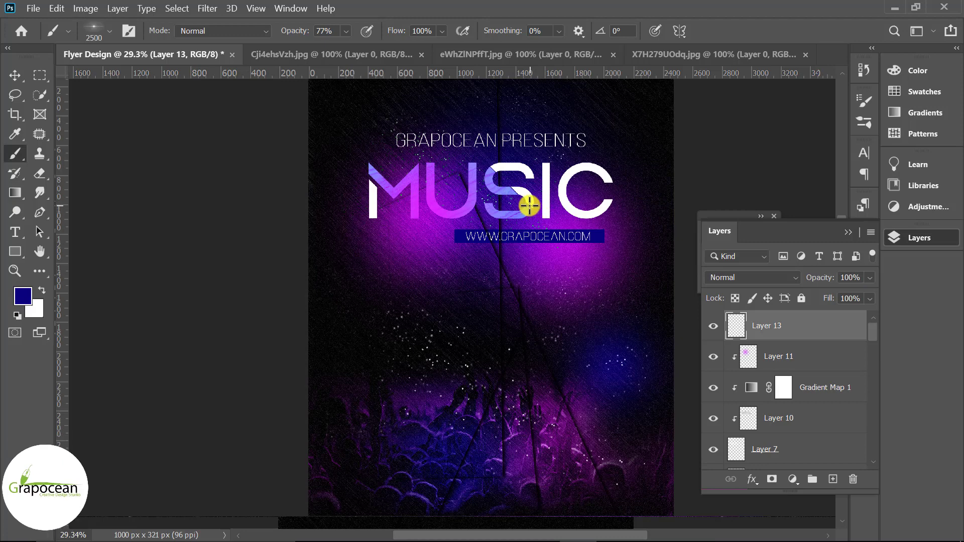
pyautogui.rightClick(529, 205)
pyautogui.moveTo(588, 246)
pyautogui.mouseDown()
pyautogui.moveTo(569, 266)
pyautogui.moveTo(558, 259)
pyautogui.mouseUp()
pyautogui.click(484, 194)
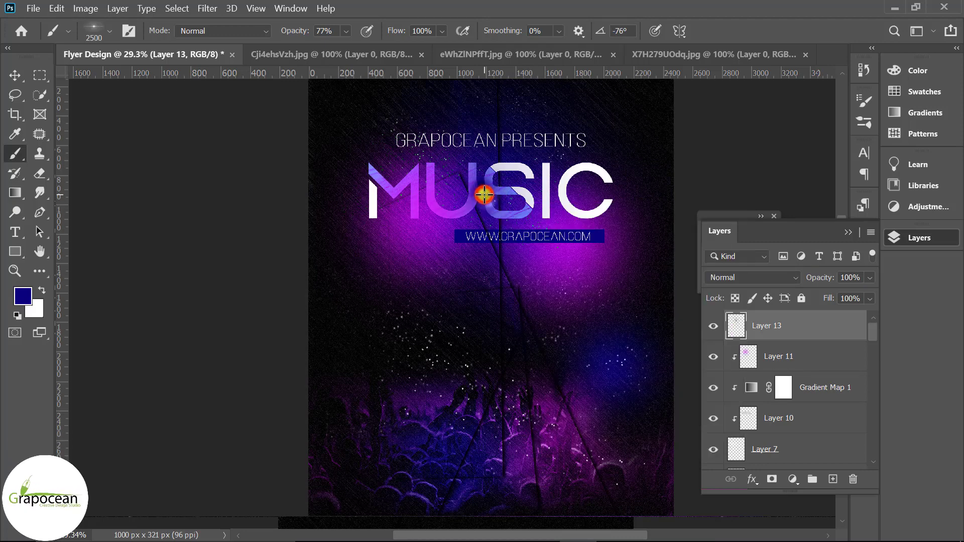
pyautogui.hotkey('ctrl', '-')
pyautogui.hotkey('ctrl', '-')
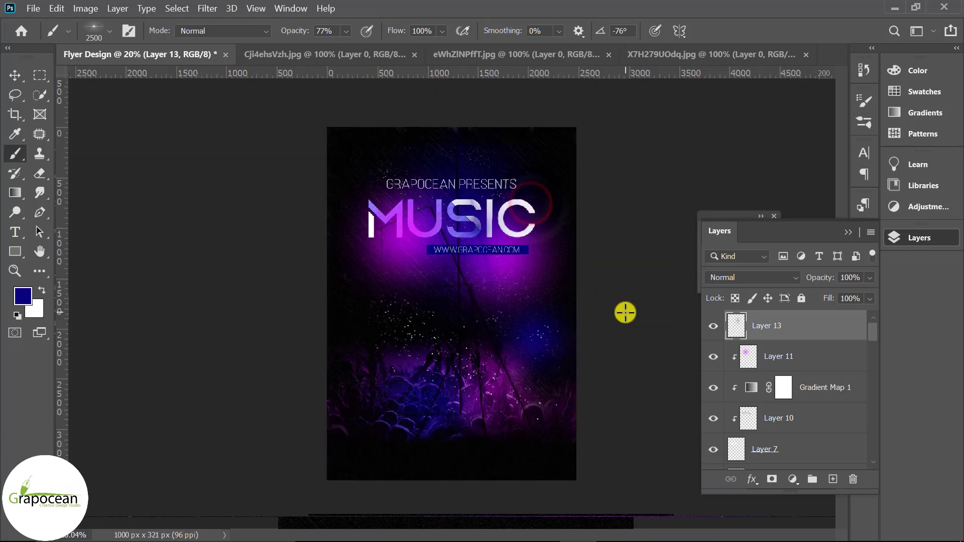
# Set Layer 13 to Divide, scale it to about 62% and rotate about -29° over MUSIC
pyautogui.click(753, 277)
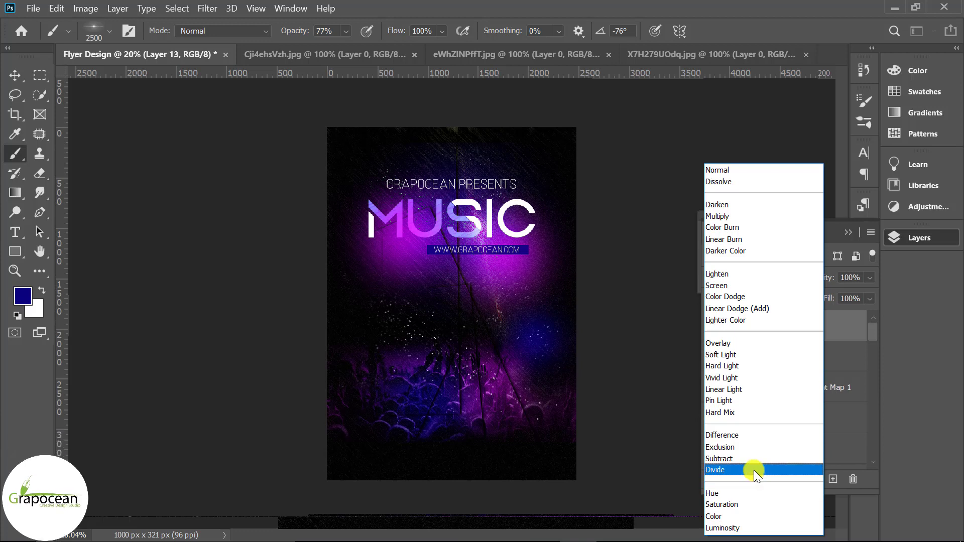
pyautogui.click(739, 470)
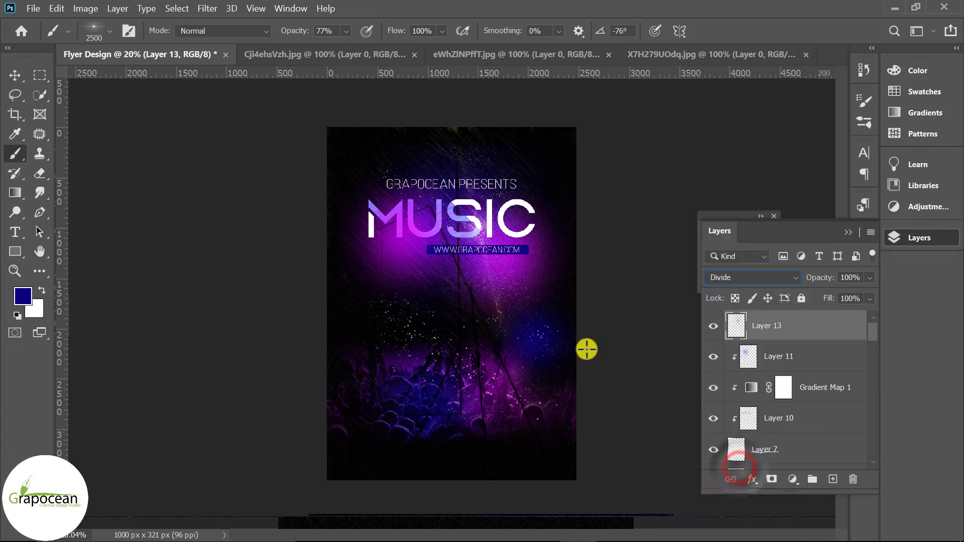
pyautogui.hotkey('ctrl', 't')
pyautogui.moveTo(557, 347); pyautogui.dragTo(487, 253)
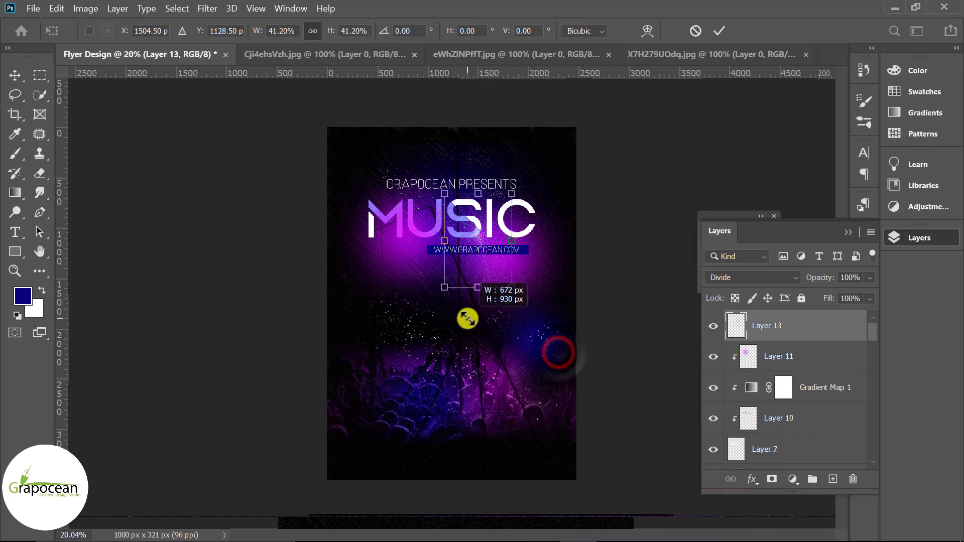
pyautogui.scroll(3, 487, 253)
pyautogui.moveTo(583, 334); pyautogui.dragTo(592, 254)
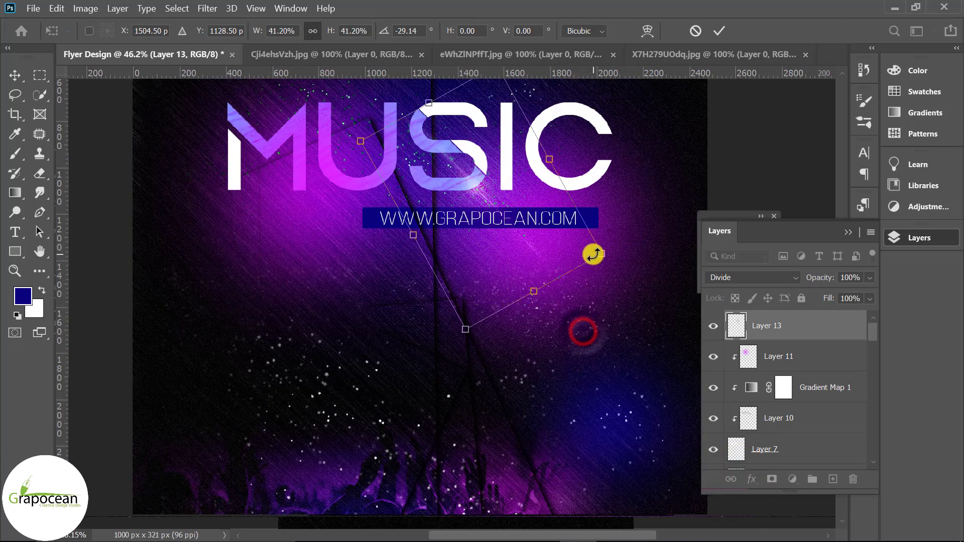
pyautogui.moveTo(476, 173); pyautogui.dragTo(480, 156)
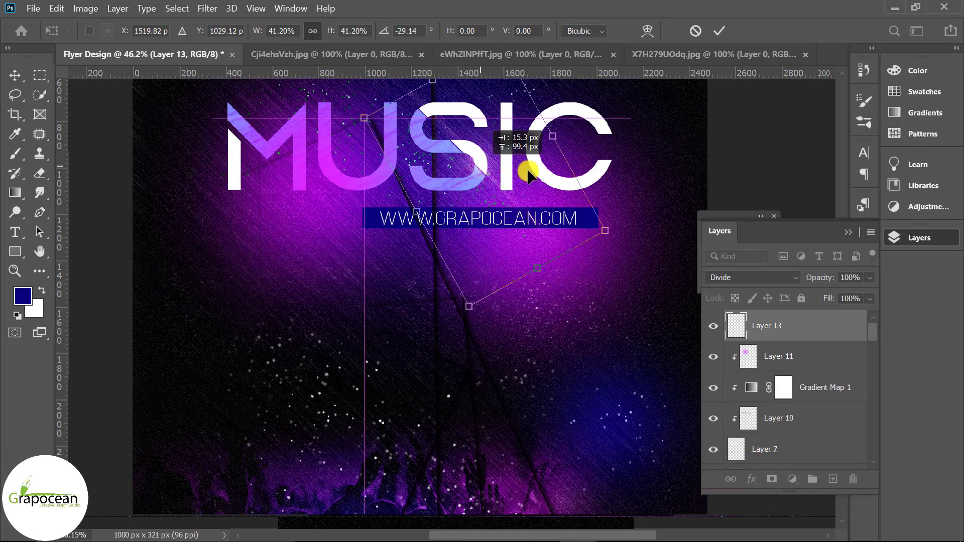
pyautogui.moveTo(611, 232); pyautogui.dragTo(662, 269)
pyautogui.scroll(-2, 473, 271)
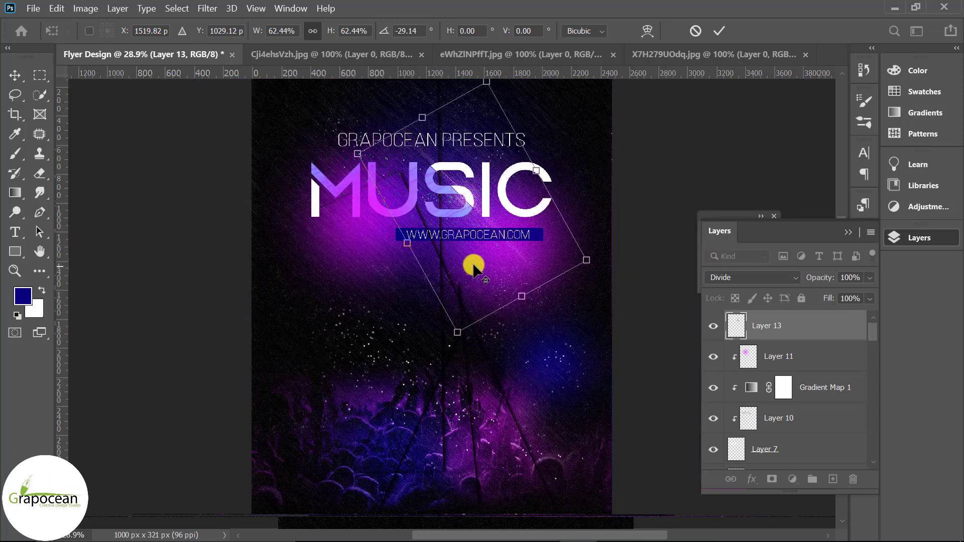
pyautogui.press('Return')
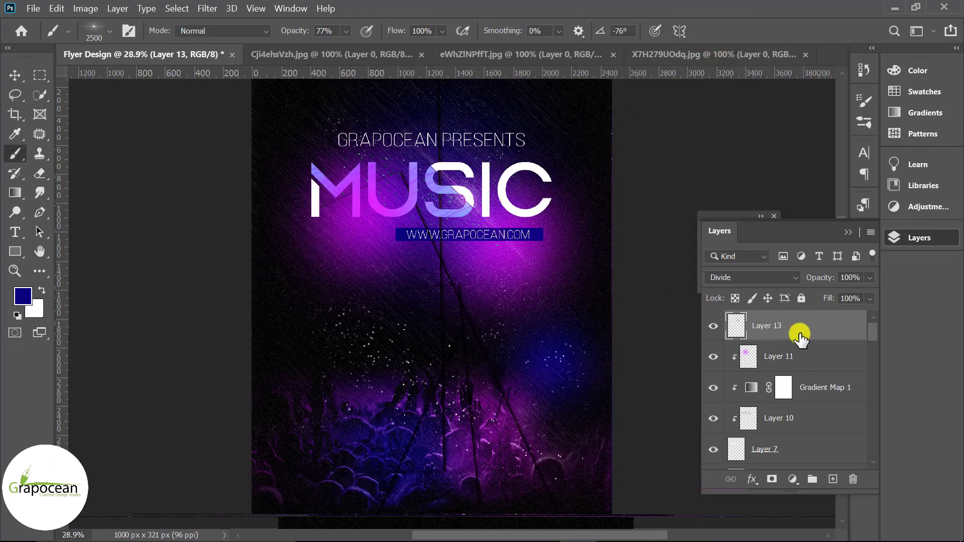
# Duplicate Layer 13, then delete the duplicate again
pyautogui.hotkey('ctrl', 'j')
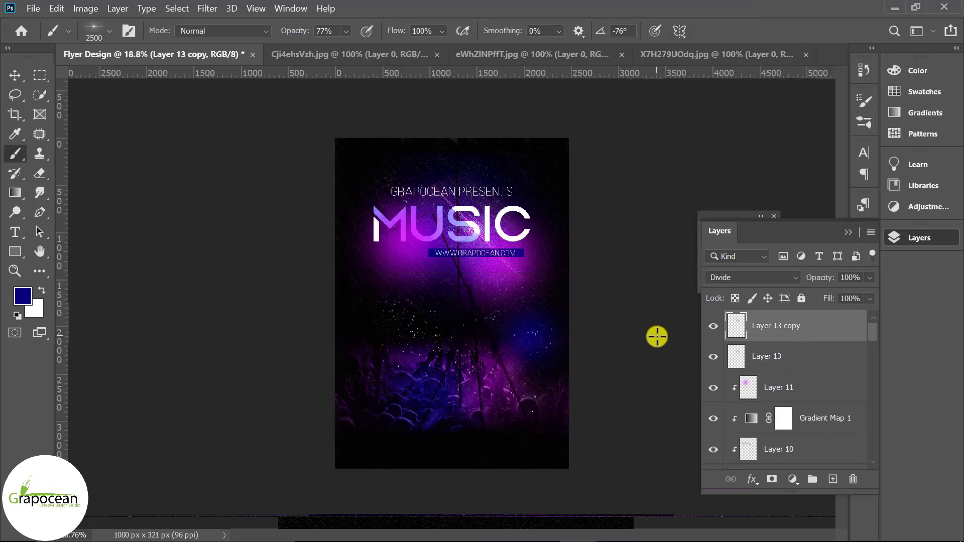
pyautogui.scroll(1, 496, 236)
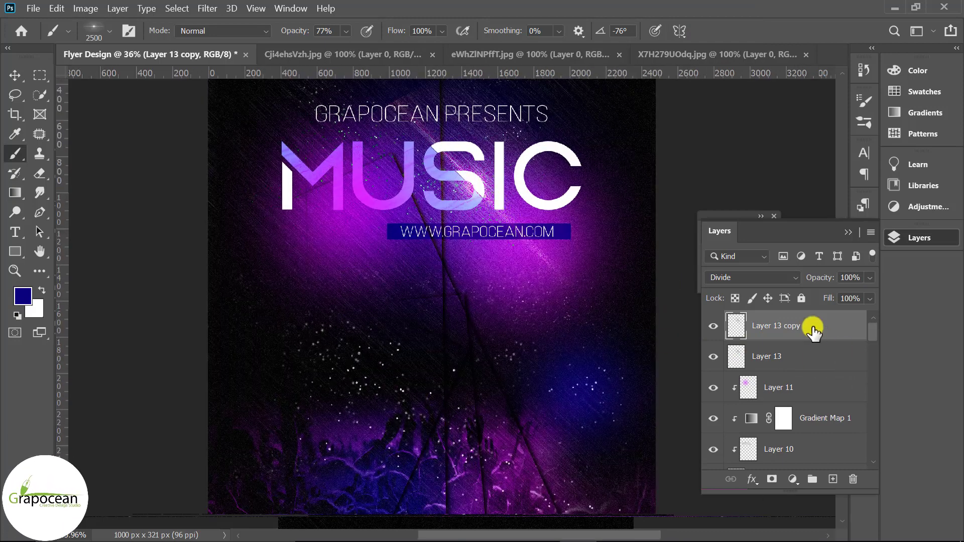
pyautogui.moveTo(821, 329); pyautogui.dragTo(852, 479)
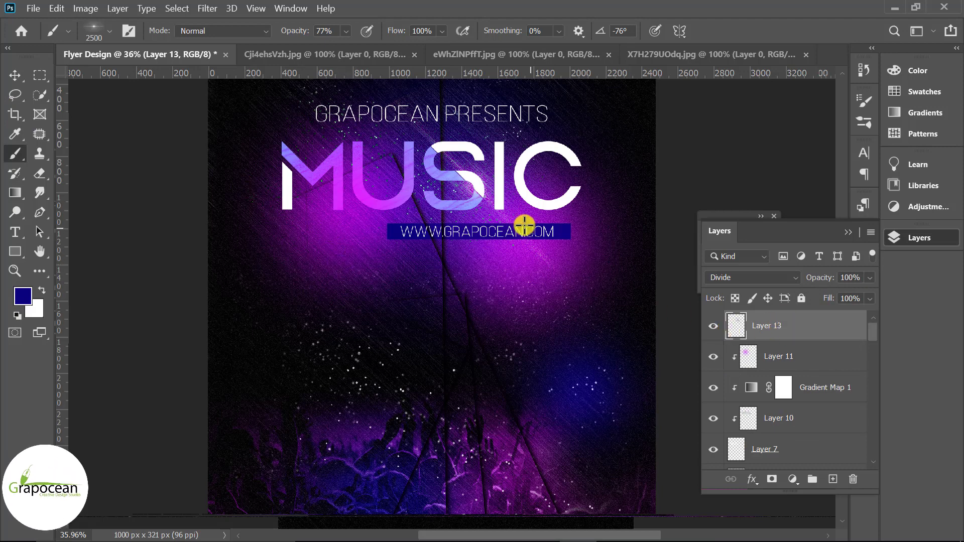
pyautogui.hotkey('ctrl', 't')
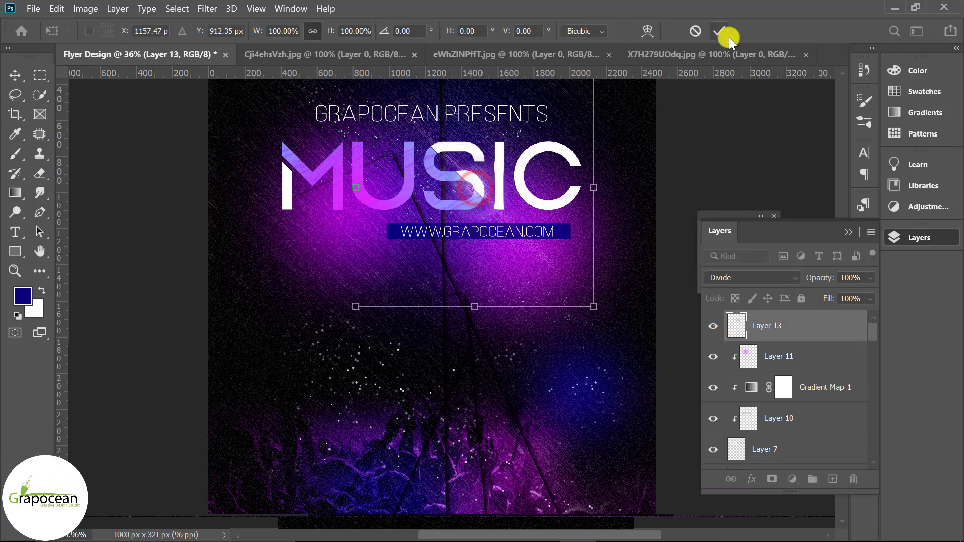
pyautogui.click(719, 31)
# Create a Layer 13 copy and move it left over the start of MUSIC
pyautogui.moveTo(836, 332); pyautogui.dragTo(835, 476)
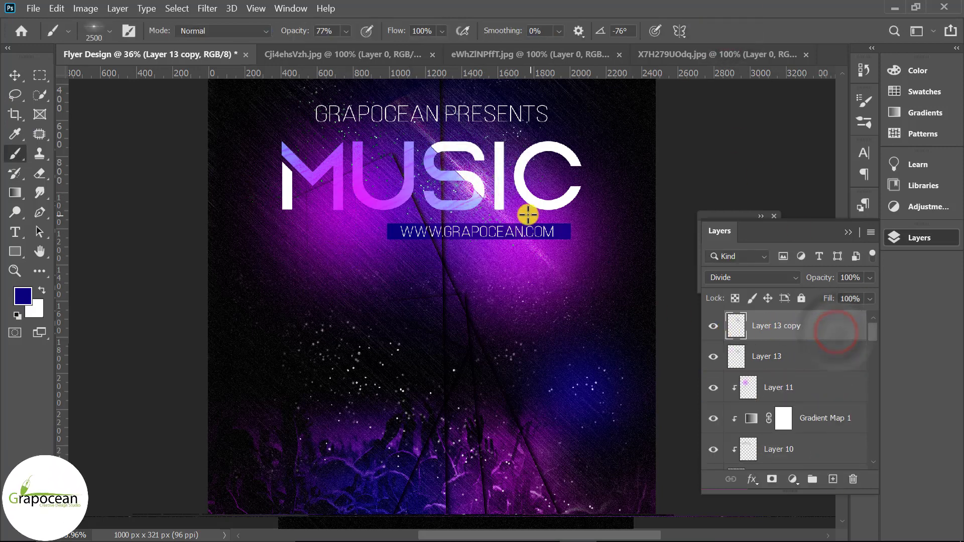
pyautogui.hotkey('ctrl', 't')
pyautogui.moveTo(462, 186); pyautogui.dragTo(287, 173)
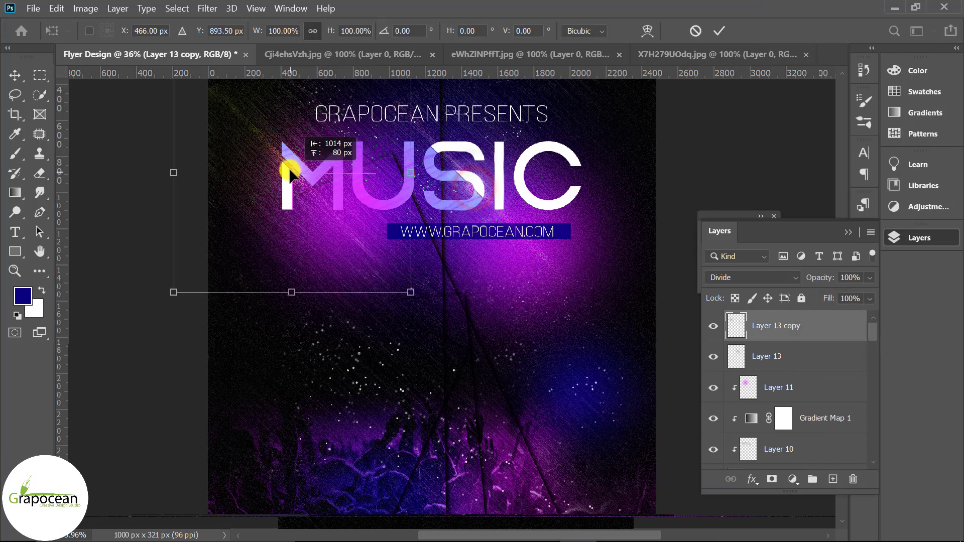
pyautogui.hotkey('ctrl', '0')
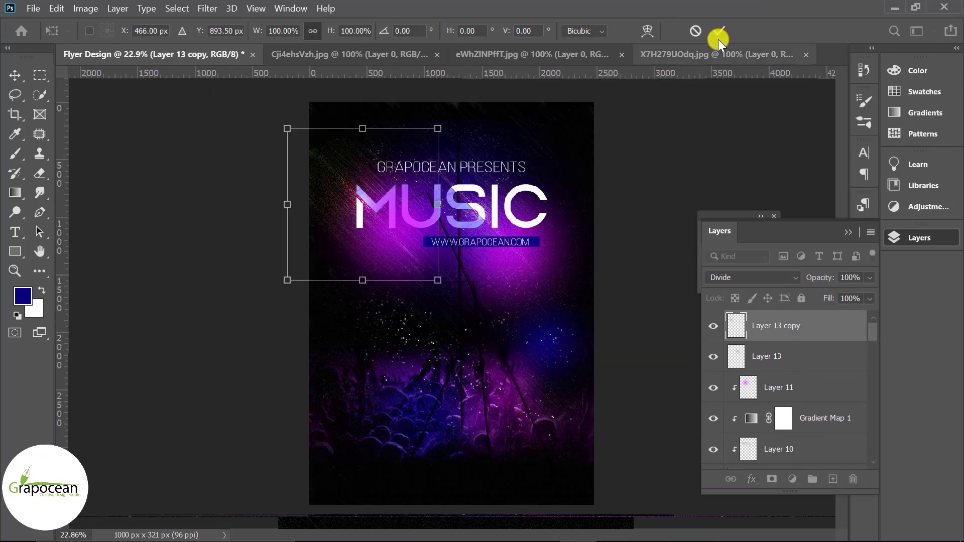
pyautogui.click(719, 31)
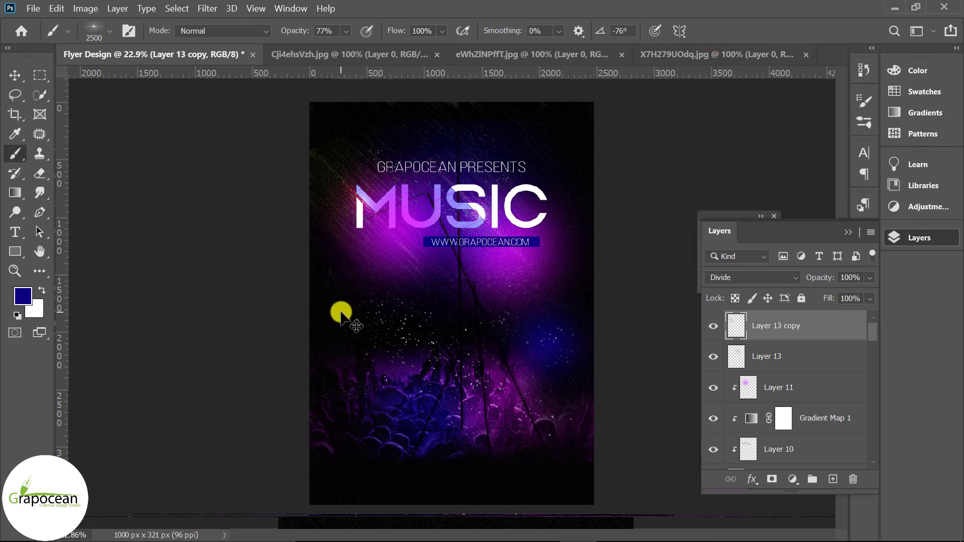
# Shrink the Layer 13 copy to about 66%
pyautogui.hotkey('ctrl', 't')
pyautogui.moveTo(424, 273)
pyautogui.mouseDown()
pyautogui.moveTo(383, 269)
pyautogui.moveTo(393, 278)
pyautogui.mouseUp()
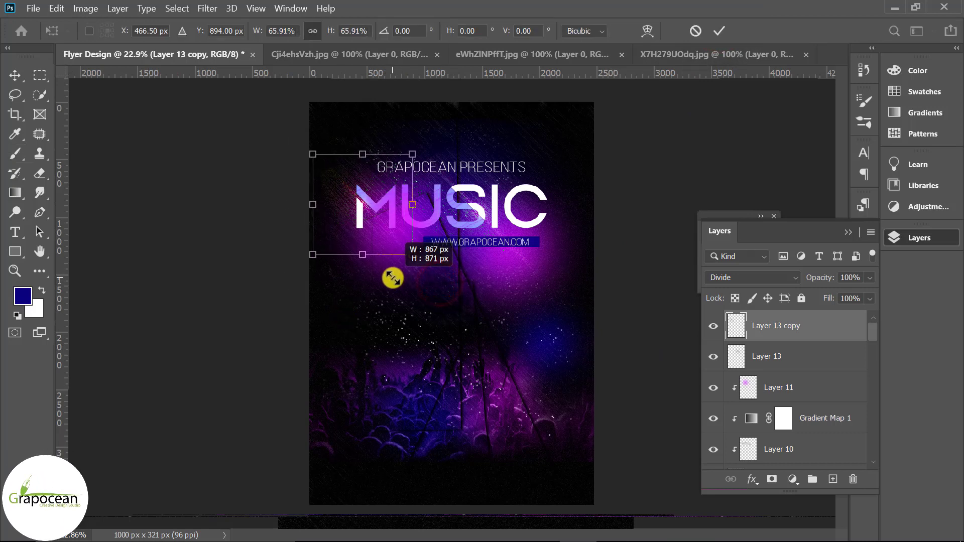
pyautogui.click(719, 31)
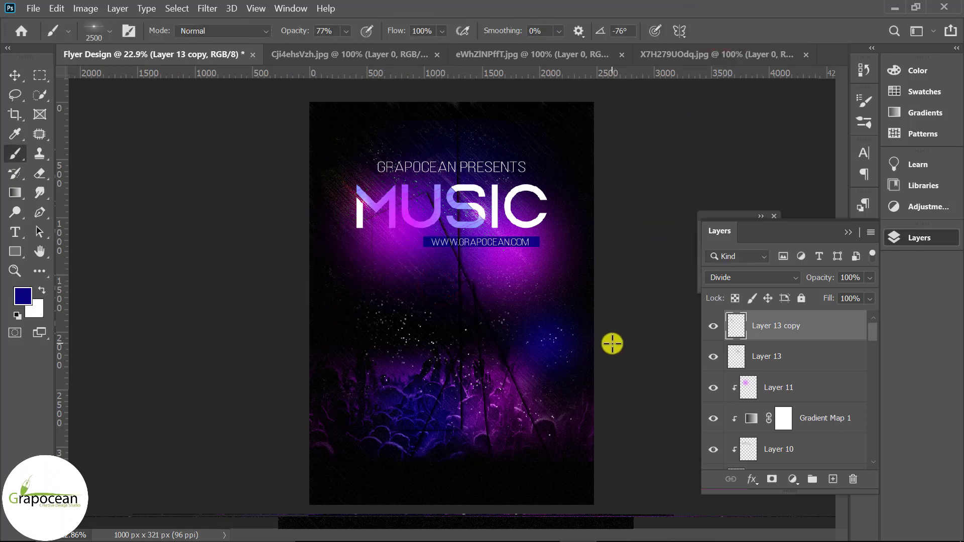
pyautogui.scroll(-5, 809, 395)
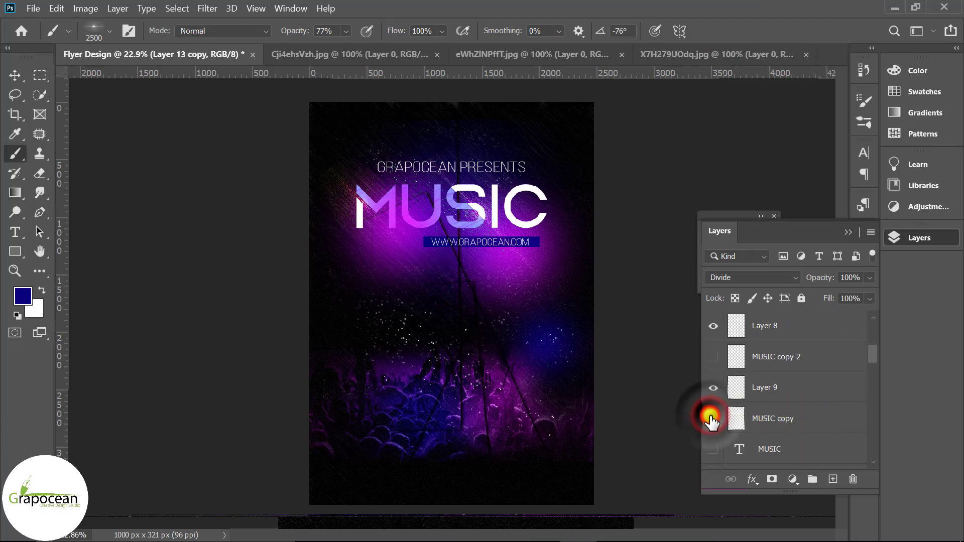
# Give MUSIC copy a Drop Shadow layer style and reduce its Fill to 0%
pyautogui.rightClick(801, 420)
pyautogui.click(680, 29)
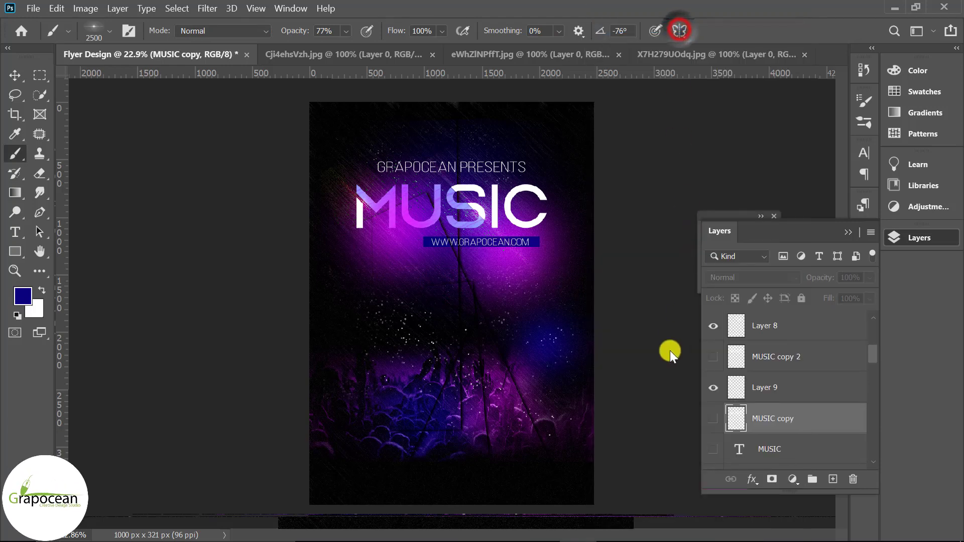
pyautogui.click(263, 459)
pyautogui.moveTo(503, 173)
pyautogui.mouseDown()
pyautogui.moveTo(781, 243)
pyautogui.moveTo(619, 267)
pyautogui.moveTo(609, 253)
pyautogui.mouseUp()
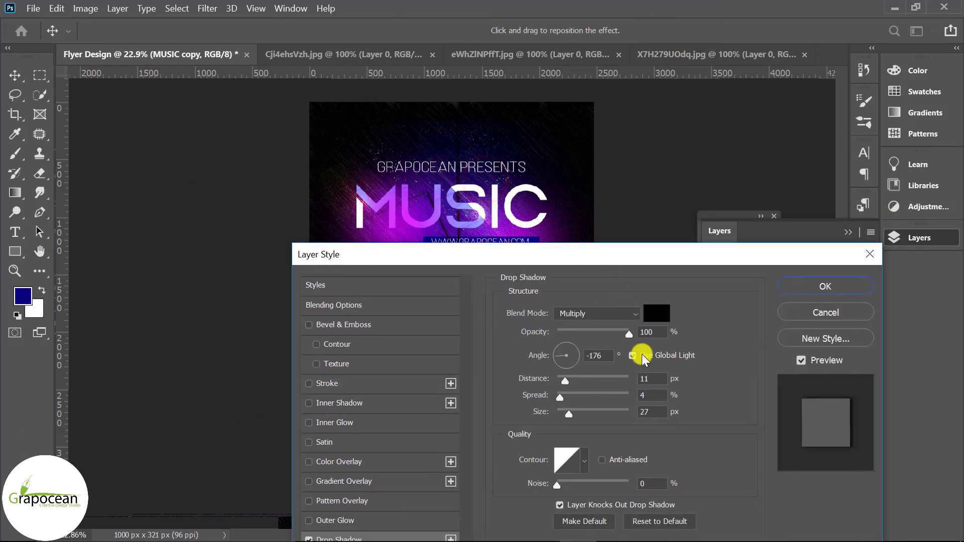
pyautogui.click(818, 286)
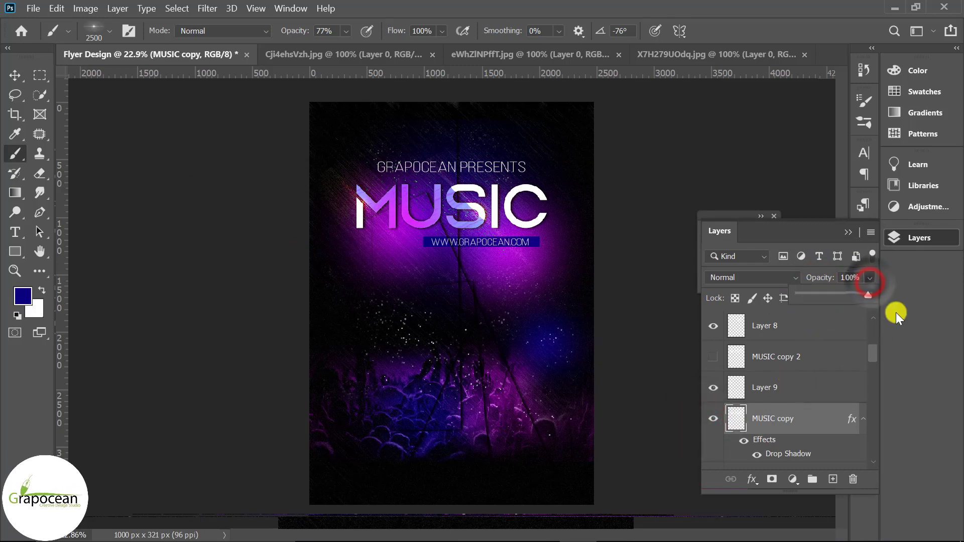
pyautogui.click(868, 298)
pyautogui.moveTo(866, 314); pyautogui.dragTo(702, 317)
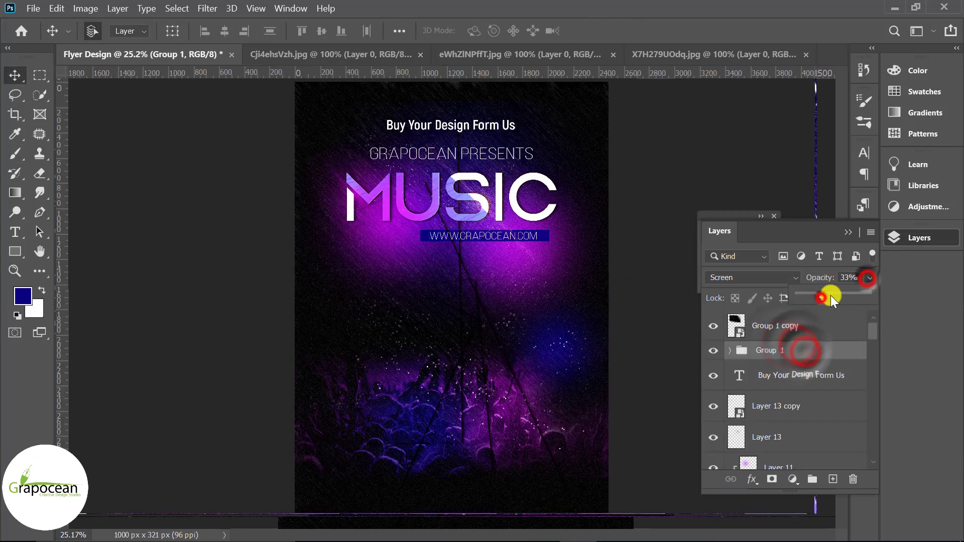
# Type the DJ names line below the title in magenta #ff00de
pyautogui.click(15, 232)
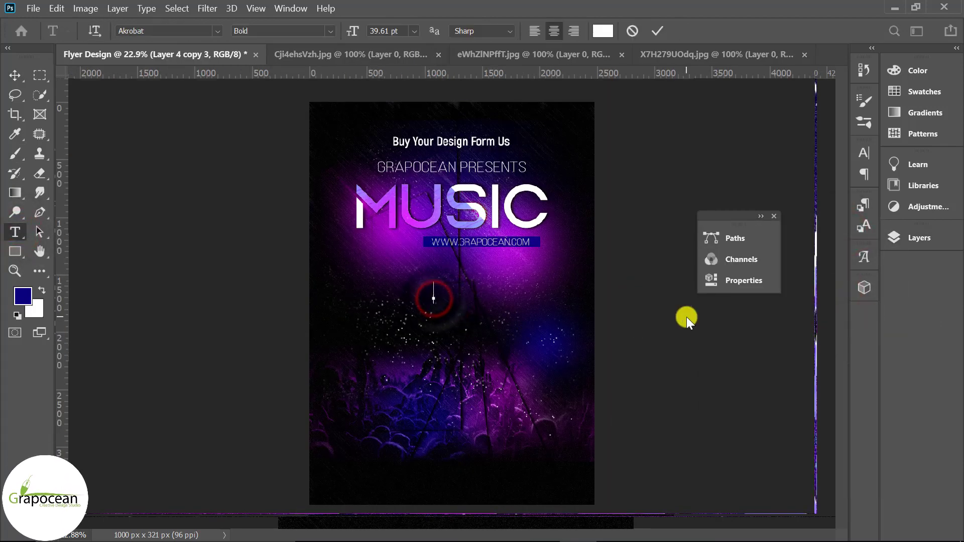
pyautogui.write('DjJonson - D')
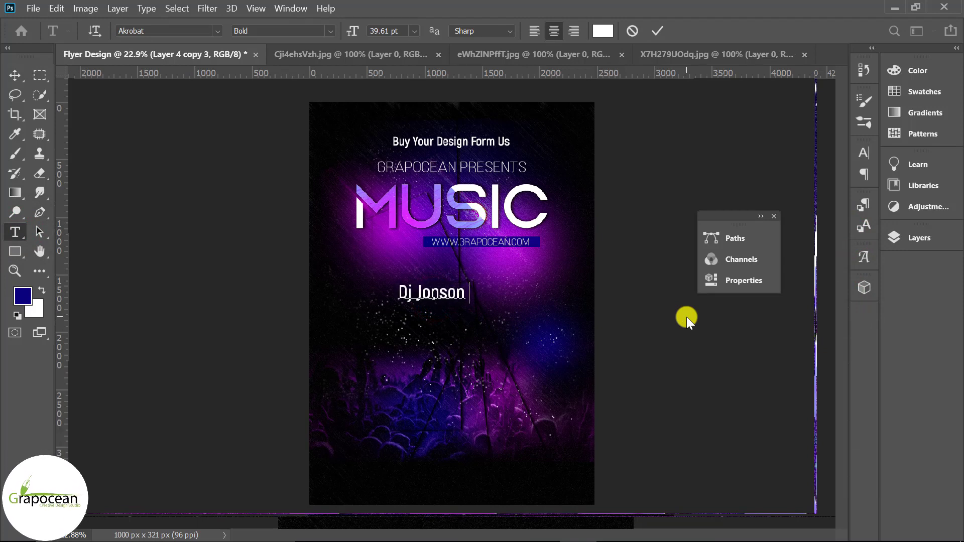
pyautogui.write('j S')
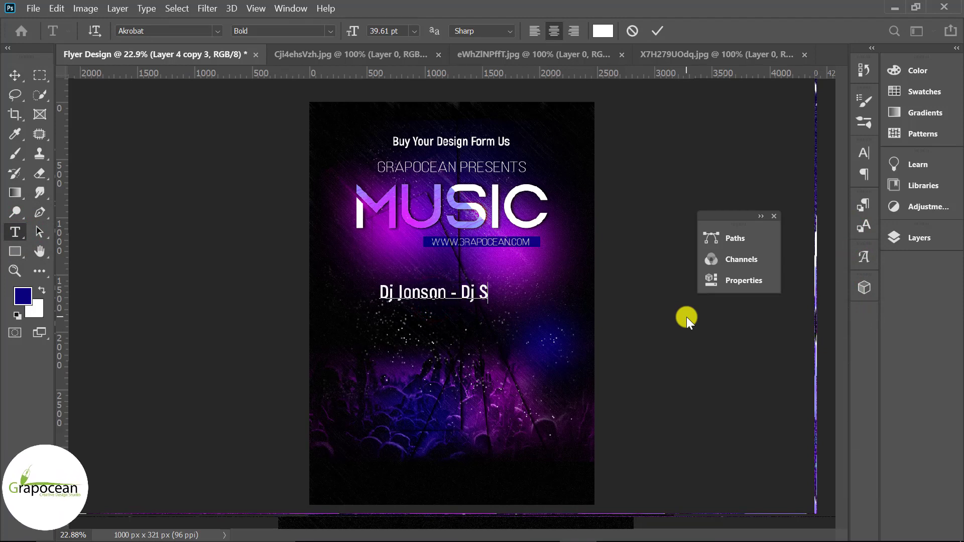
pyautogui.write('meeth')
pyautogui.hotkey('shift', 'Left')
pyautogui.hotkey('shift', 'Left')
pyautogui.hotkey('ctrl', 'a')
pyautogui.click(603, 31)
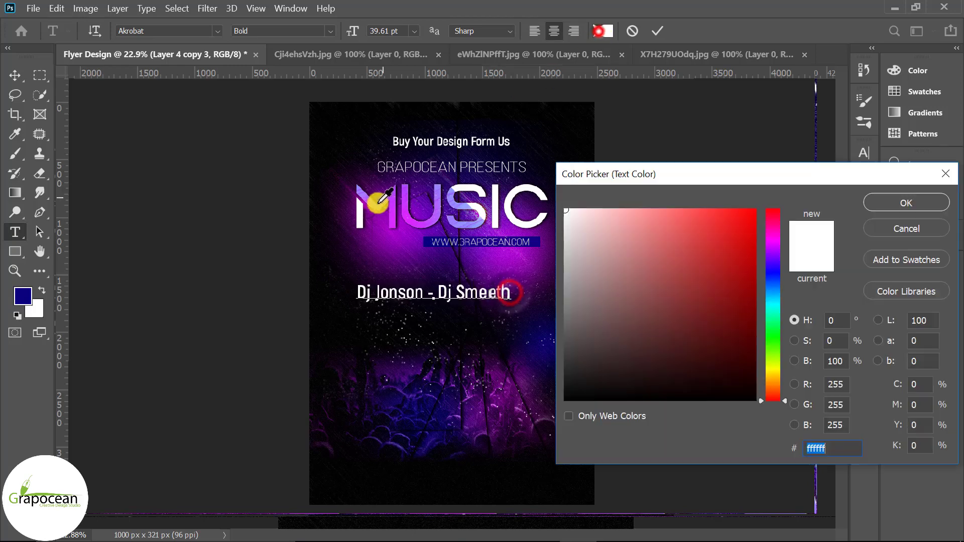
pyautogui.click(368, 203)
pyautogui.moveTo(736, 246); pyautogui.dragTo(756, 210)
pyautogui.click(773, 241)
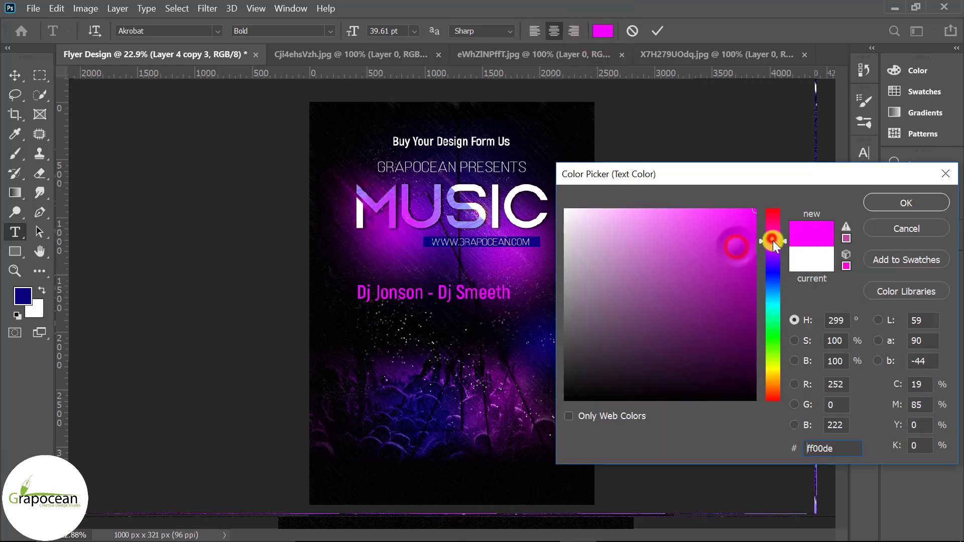
pyautogui.click(909, 201)
pyautogui.click(15, 75)
pyautogui.moveTo(470, 296); pyautogui.dragTo(489, 293)
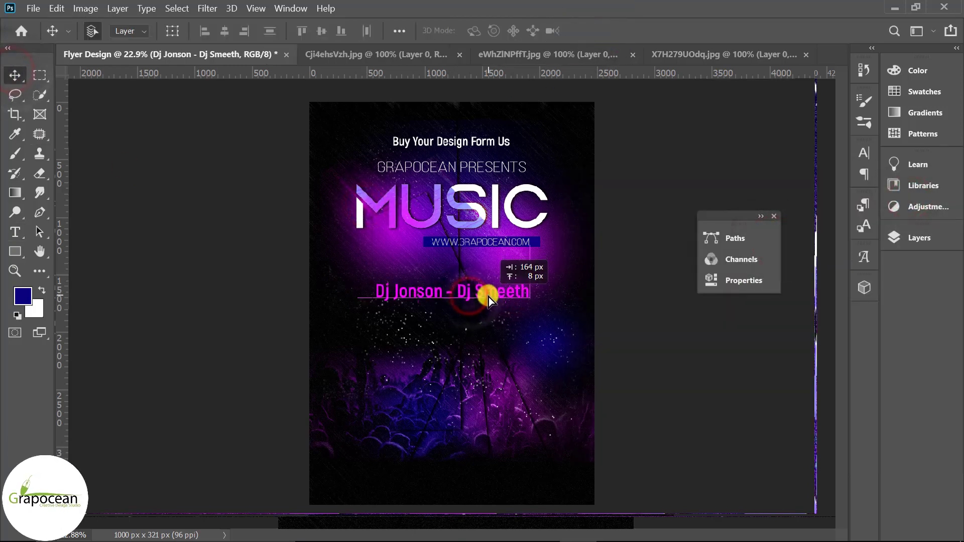
# Draw a blue-purple filled rectangle behind the DJ names, keeping the text on top
pyautogui.rightClick(15, 252)
pyautogui.click(67, 251)
pyautogui.moveTo(365, 273); pyautogui.dragTo(533, 301)
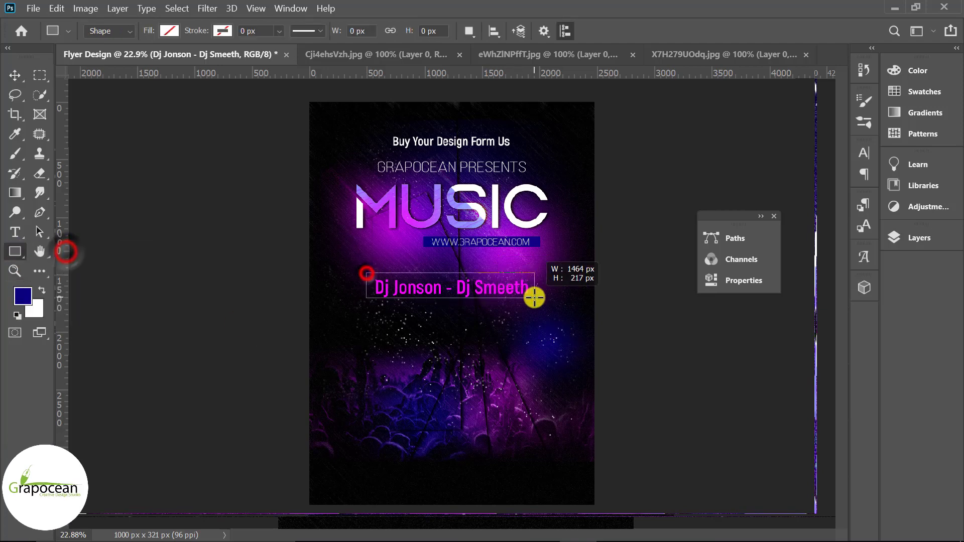
pyautogui.click(666, 232)
pyautogui.click(169, 30)
pyautogui.click(101, 108)
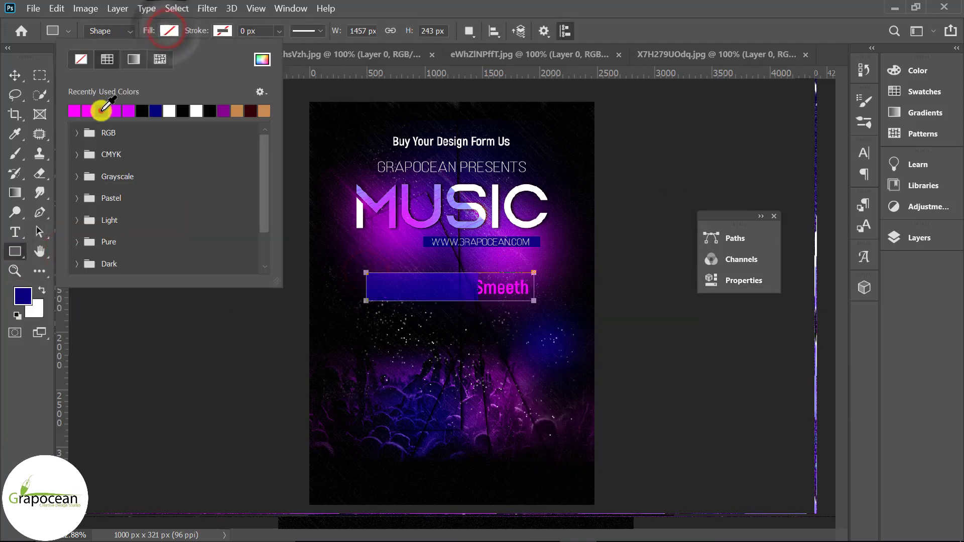
pyautogui.click(15, 75)
pyautogui.hotkey('ctrl', '[')
# Give Rectangle 3, the bar behind the DJ names, a dark grey #252525 Color Overlay
pyautogui.scroll(1, 520, 314)
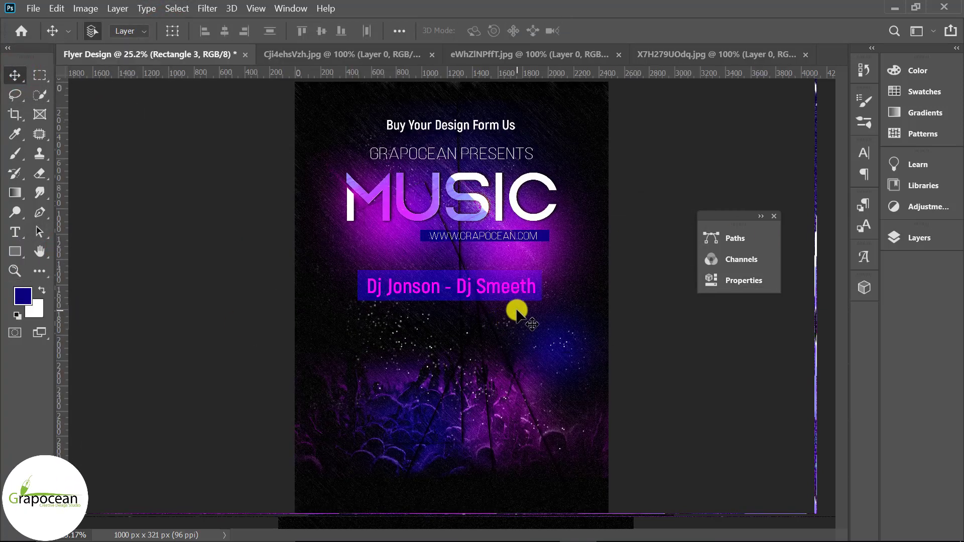
pyautogui.click(770, 219)
pyautogui.click(846, 219)
pyautogui.click(919, 238)
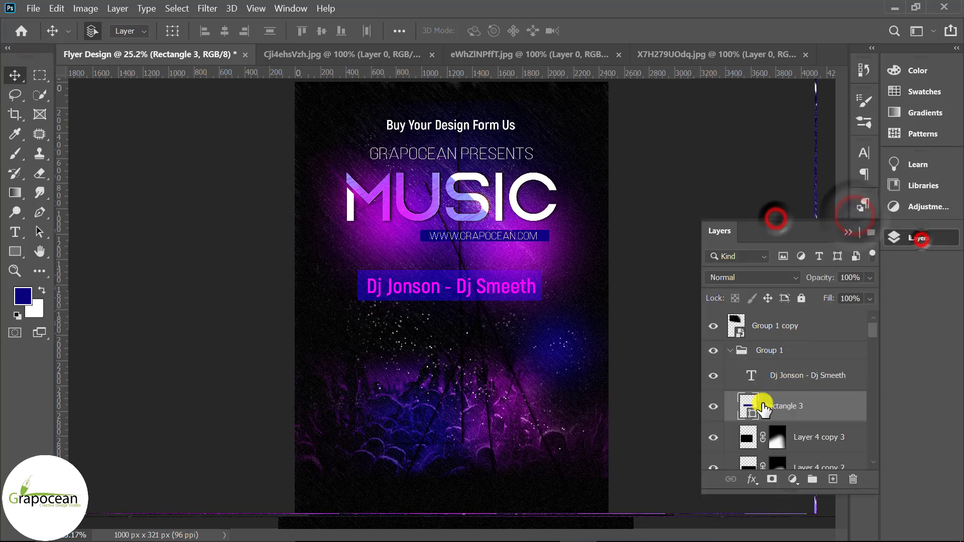
pyautogui.rightClick(804, 406)
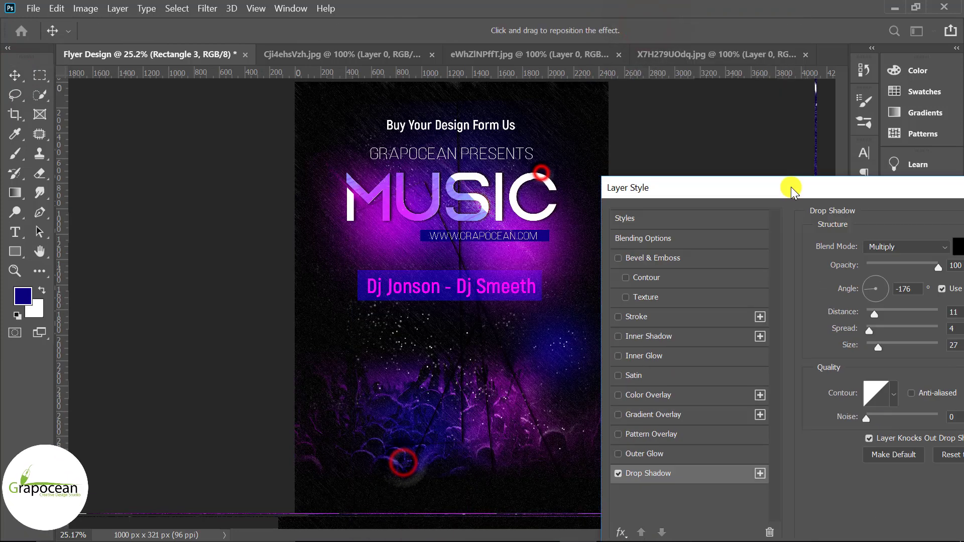
pyautogui.click(572, 426)
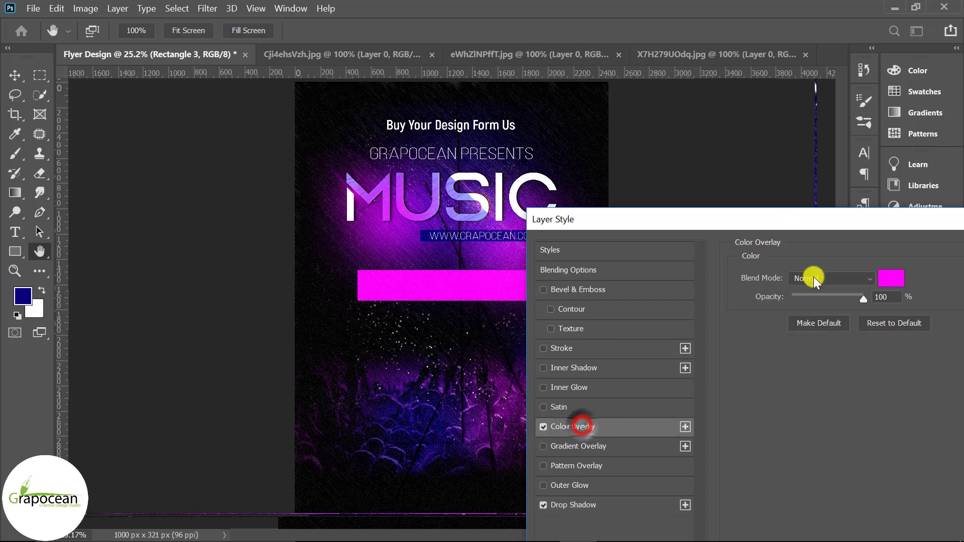
pyautogui.click(814, 276)
pyautogui.click(605, 343)
pyautogui.click(574, 365)
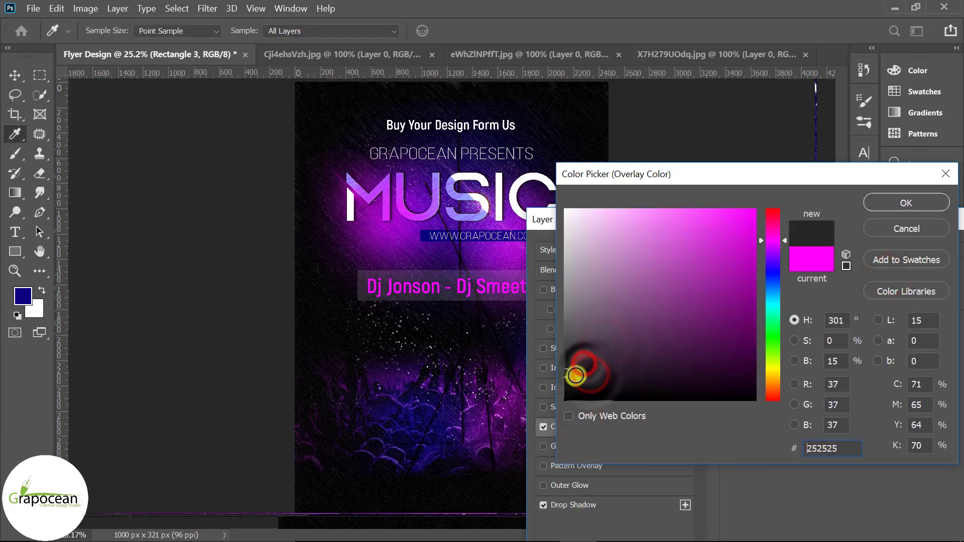
pyautogui.click(906, 203)
pyautogui.click(681, 413)
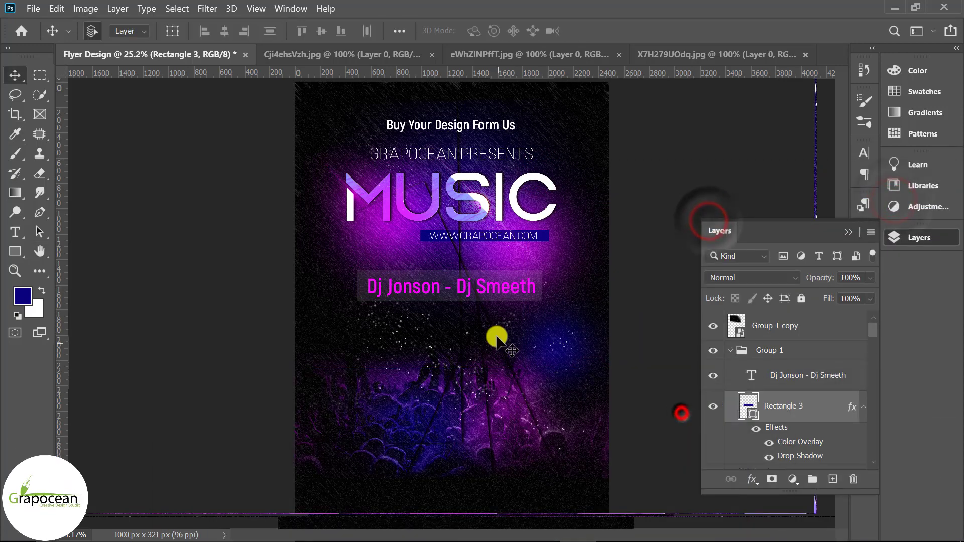
pyautogui.click(432, 282)
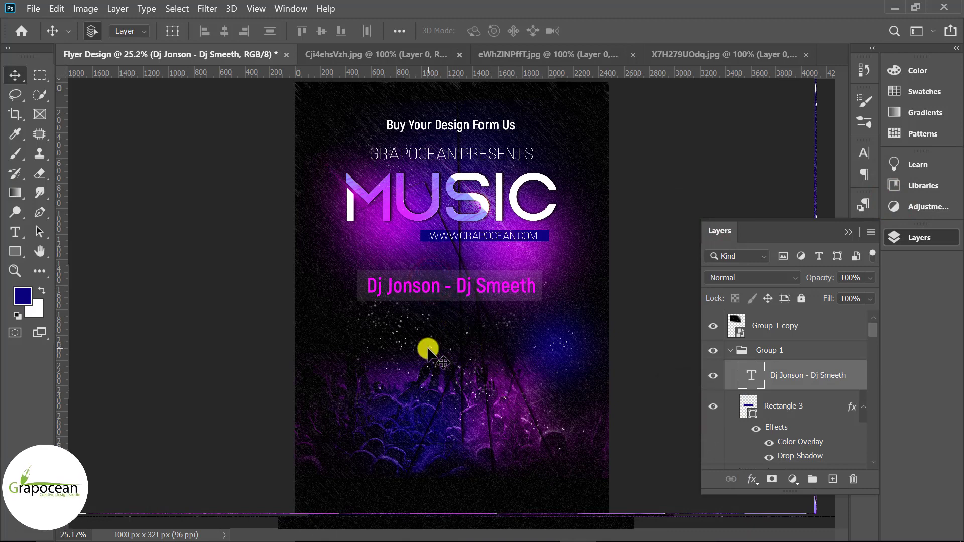
# Add a white 13.61 pt lorem ipsum paragraph centred under the DJ names
pyautogui.click(14, 232)
pyautogui.moveTo(321, 323); pyautogui.dragTo(586, 416)
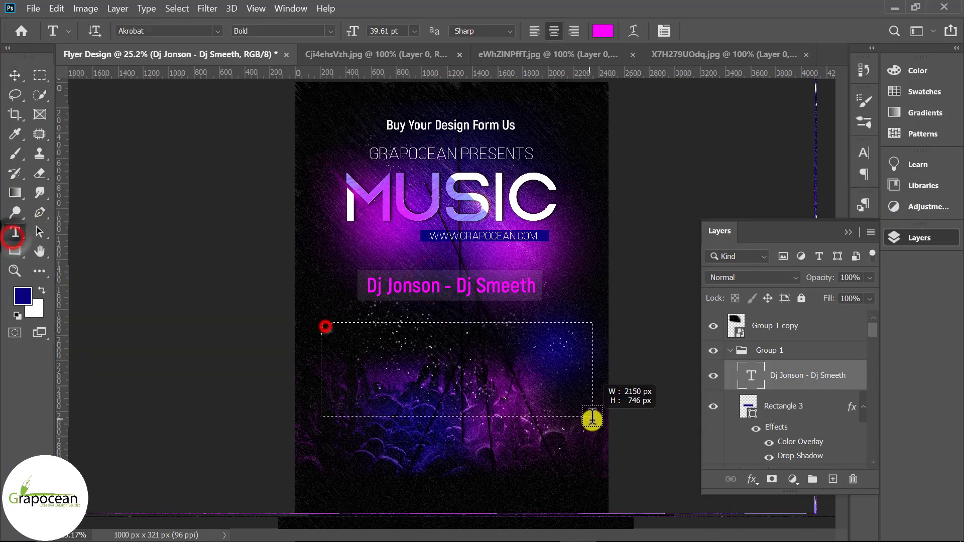
pyautogui.moveTo(352, 31); pyautogui.dragTo(335, 40)
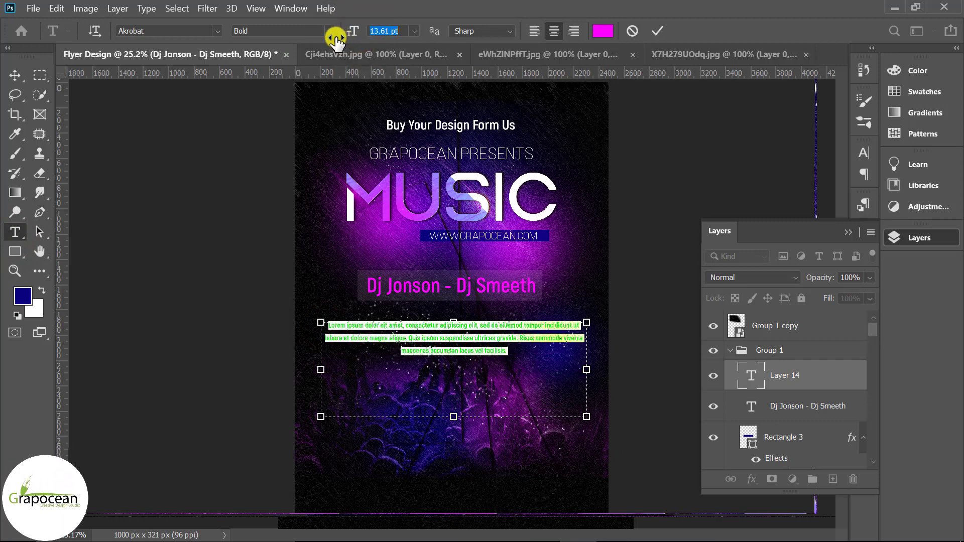
pyautogui.moveTo(551, 372); pyautogui.dragTo(558, 373)
pyautogui.click(600, 30)
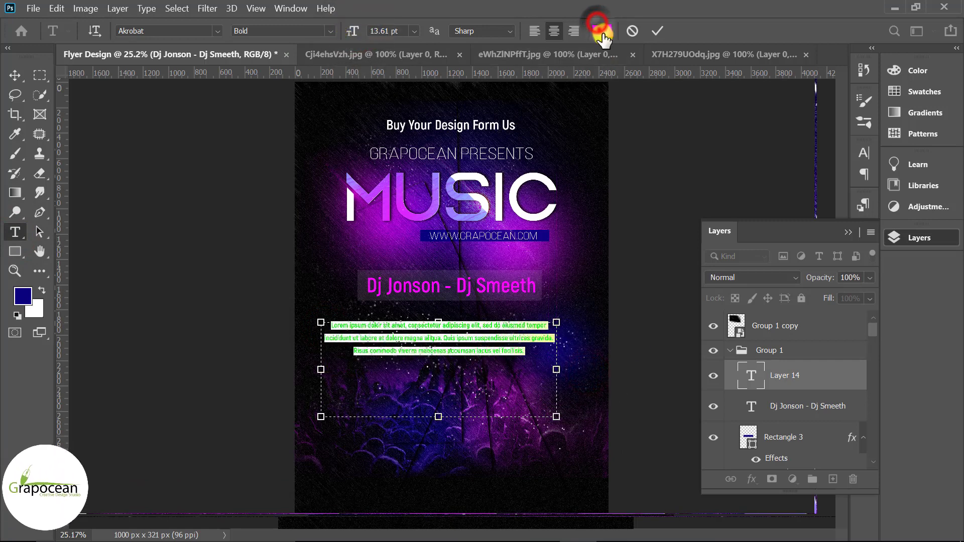
pyautogui.click(563, 215)
pyautogui.click(890, 203)
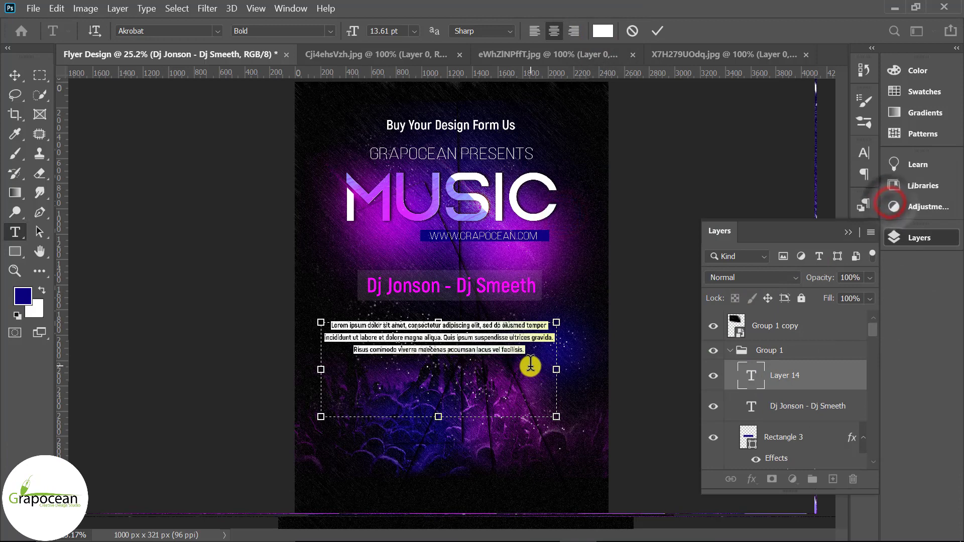
pyautogui.click(15, 75)
pyautogui.moveTo(502, 336); pyautogui.dragTo(508, 323)
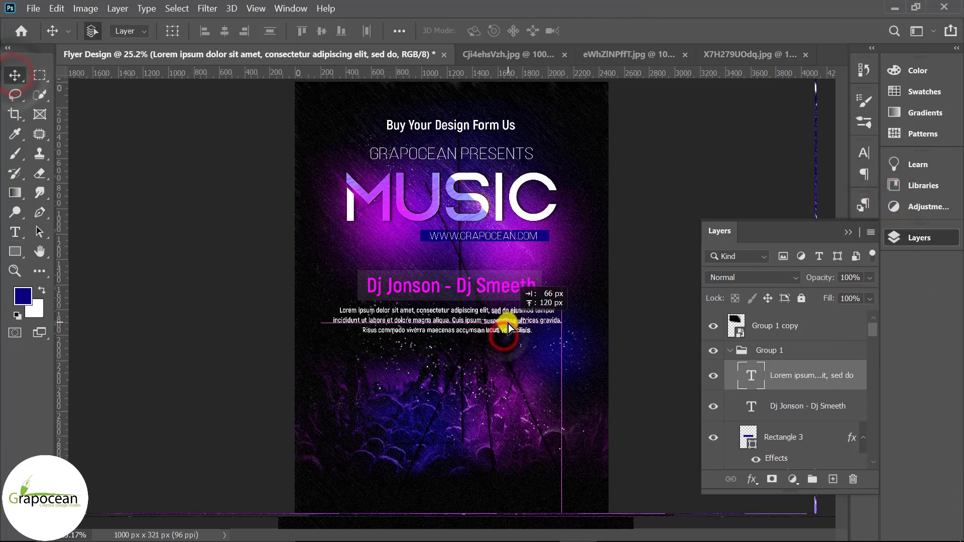
pyautogui.scroll(-2, 508, 323)
pyautogui.scroll(2, 510, 370)
# Draw a small dark blue square in the flyer's lower left
pyautogui.click(16, 251)
pyautogui.moveTo(372, 387)
pyautogui.mouseDown()
pyautogui.moveTo(382, 417)
pyautogui.moveTo(401, 424)
pyautogui.mouseUp()
pyautogui.click(663, 229)
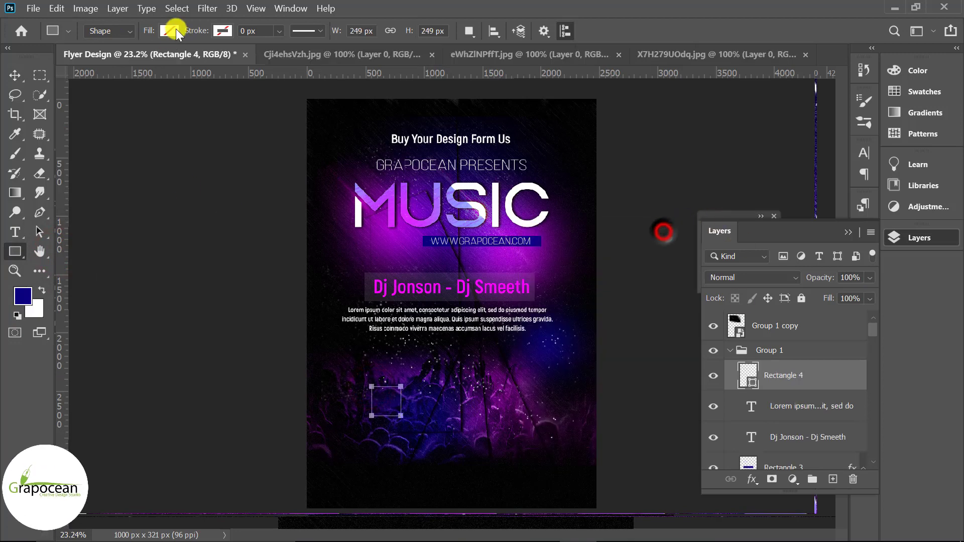
pyautogui.click(172, 30)
pyautogui.click(101, 111)
# Add a white '25 June' text and move it onto the blue square
pyautogui.click(15, 232)
pyautogui.click(456, 378)
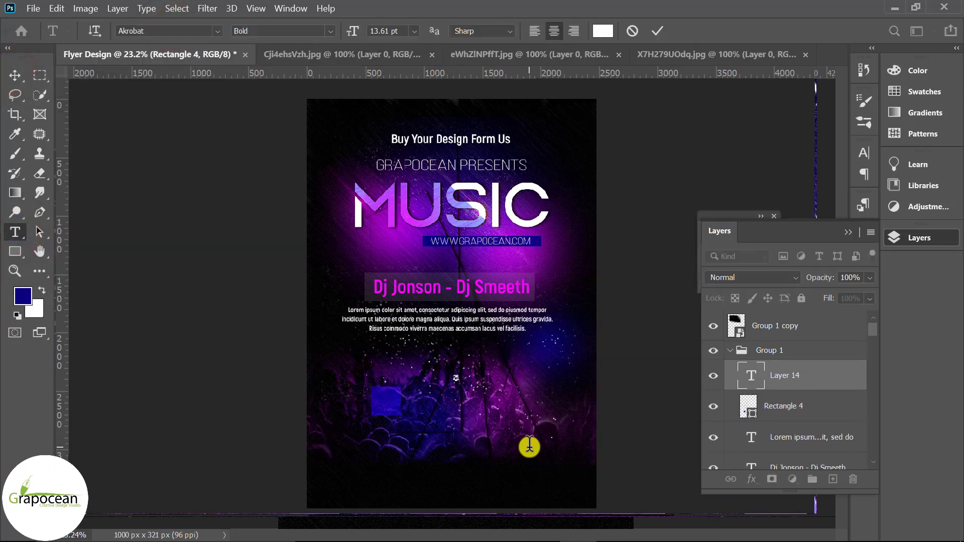
pyautogui.write('25 June')
pyautogui.scroll(3, 382, 426)
pyautogui.click(15, 75)
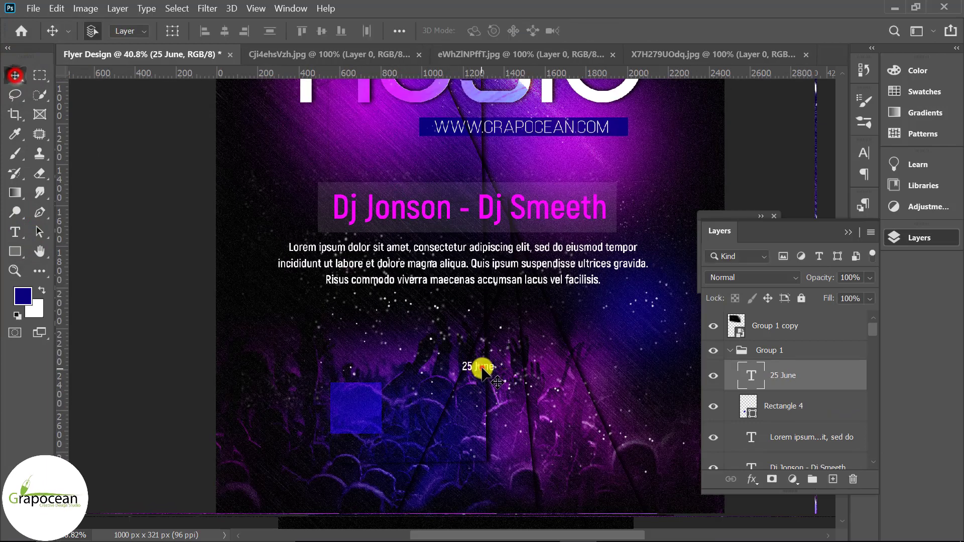
pyautogui.moveTo(482, 368); pyautogui.dragTo(361, 402)
# Enlarge the 25 and resize June so a big 25 sits above June
pyautogui.scroll(2, 360, 402)
pyautogui.click(15, 232)
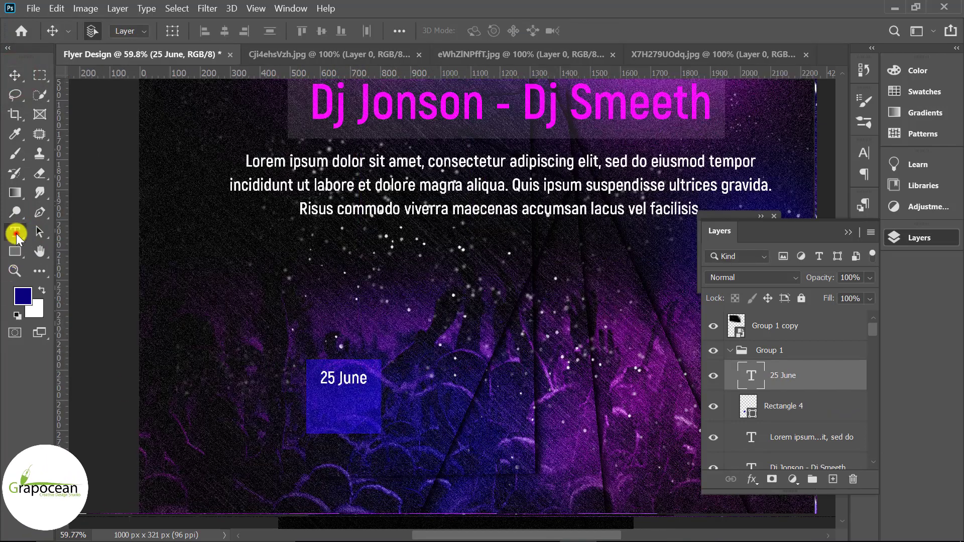
pyautogui.click(337, 378)
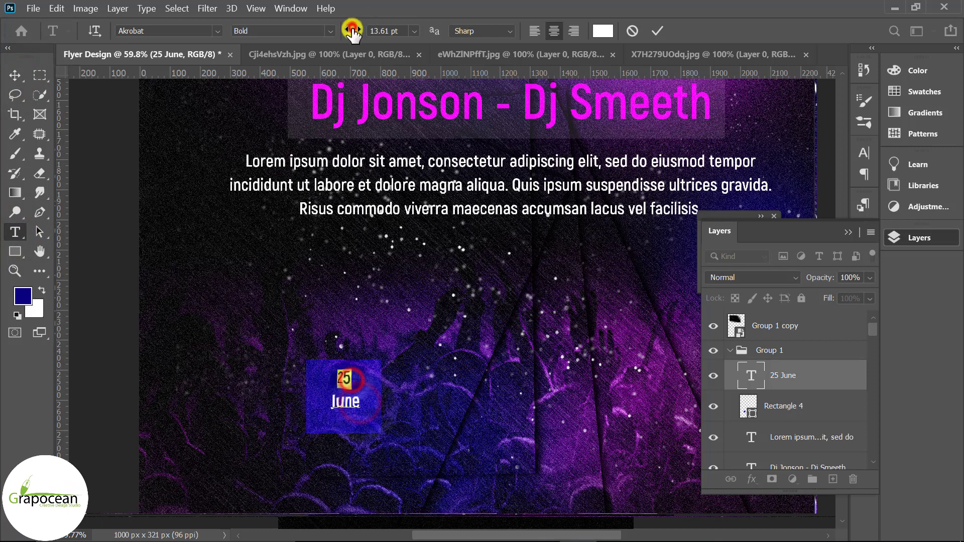
pyautogui.moveTo(353, 31); pyautogui.dragTo(352, 30)
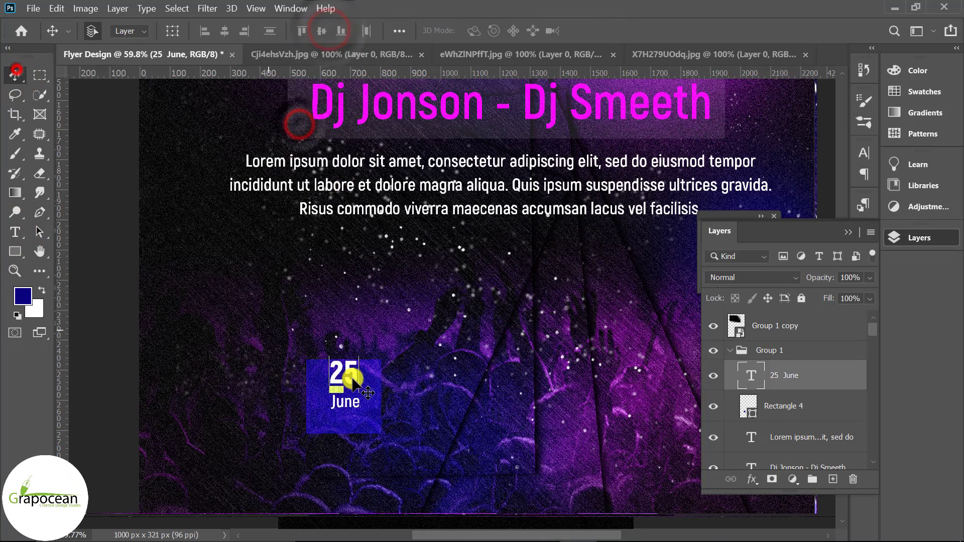
pyautogui.press('t')
pyautogui.doubleClick(351, 417)
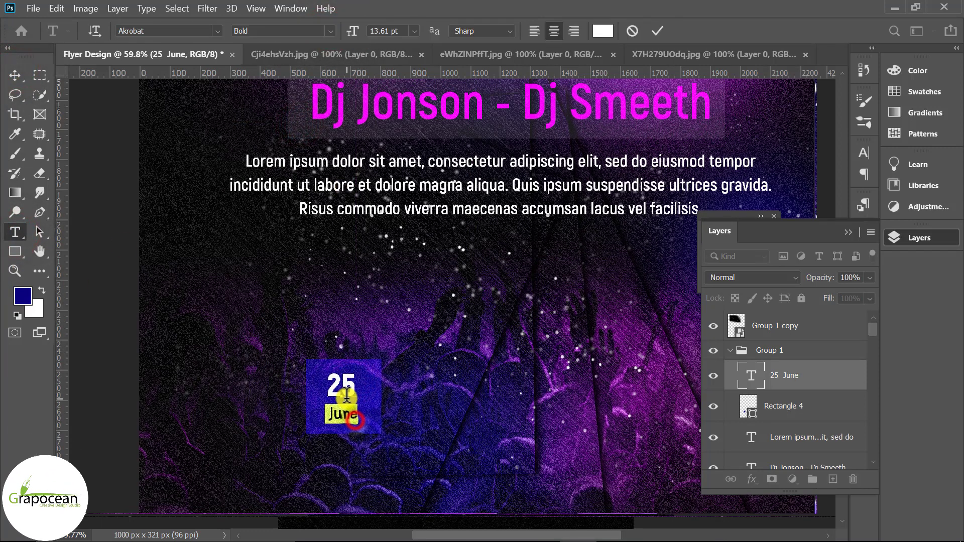
pyautogui.click(287, 116)
pyautogui.click(15, 75)
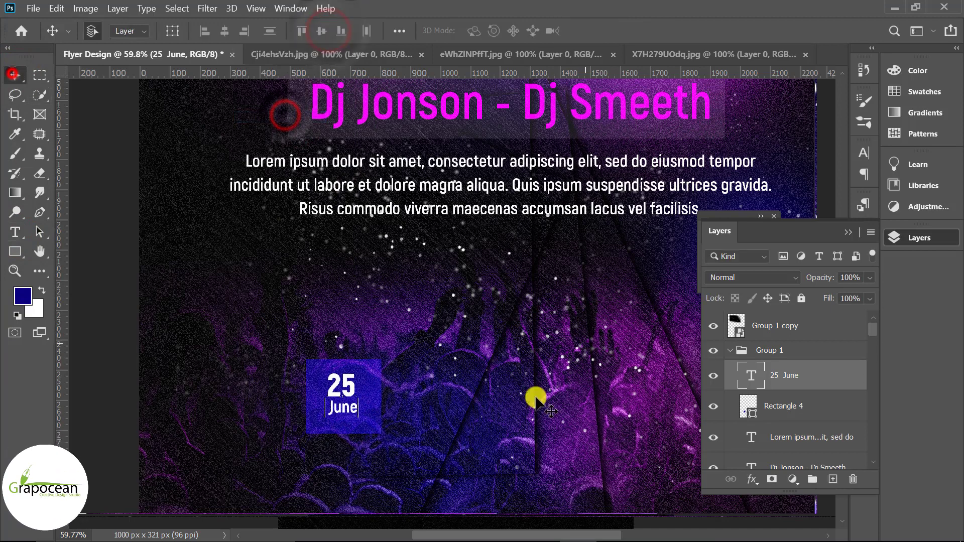
pyautogui.scroll(-2, 429, 442)
pyautogui.scroll(1, 442, 442)
pyautogui.scroll(-2, 175, 374)
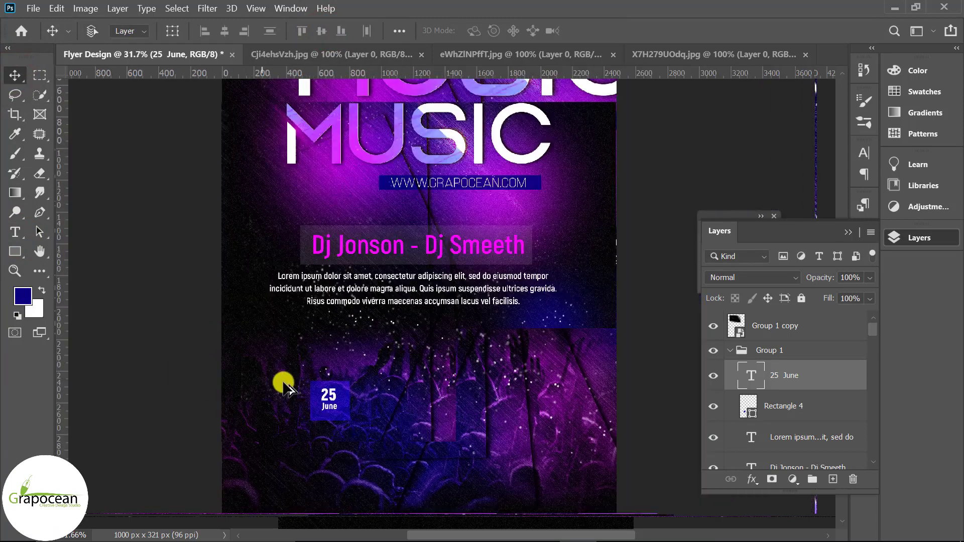
pyautogui.scroll(-1, 282, 380)
pyautogui.moveTo(469, 151)
pyautogui.mouseDown()
pyautogui.moveTo(500, 288)
pyautogui.moveTo(458, 148)
pyautogui.mouseUp()
# Undo the accidental group duplicate
pyautogui.hotkey('ctrl', 'z')
pyautogui.hotkey('ctrl', 'z')
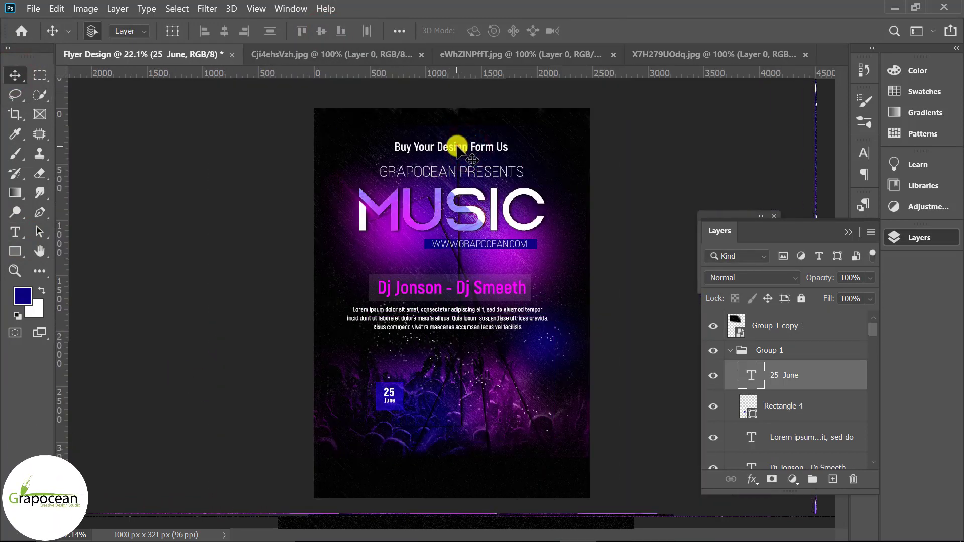
pyautogui.hotkey('ctrl', 'shift', 'z')
pyautogui.hotkey('ctrl', 'shift', 'z')
pyautogui.hotkey('ctrl', 'z')
pyautogui.hotkey('ctrl', 'z')
pyautogui.scroll(-2, 817, 424)
pyautogui.scroll(-3, 818, 424)
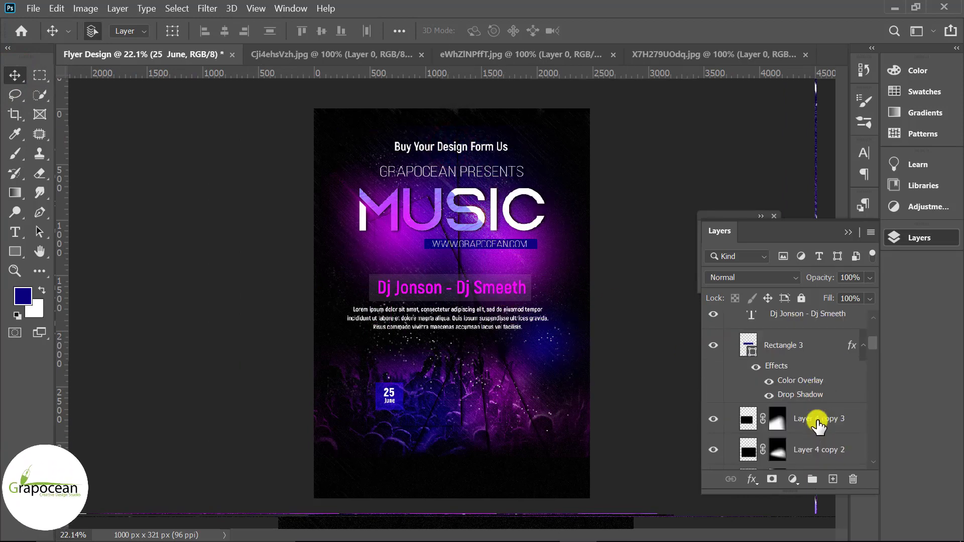
pyautogui.scroll(-3, 816, 424)
# Duplicate the 'Buy Your Design Form Us' text beside the date box and retype it as 'Mansom Stadium'
pyautogui.click(812, 394)
pyautogui.hotkey('ctrl', 'j')
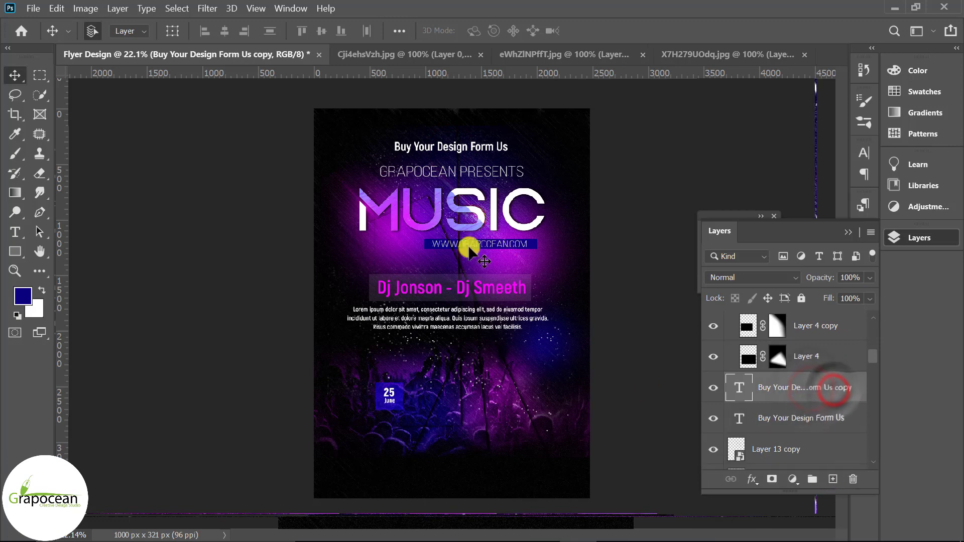
pyautogui.hotkey('ctrl', 't')
pyautogui.moveTo(459, 147)
pyautogui.mouseDown()
pyautogui.moveTo(508, 369)
pyautogui.moveTo(497, 396)
pyautogui.mouseUp()
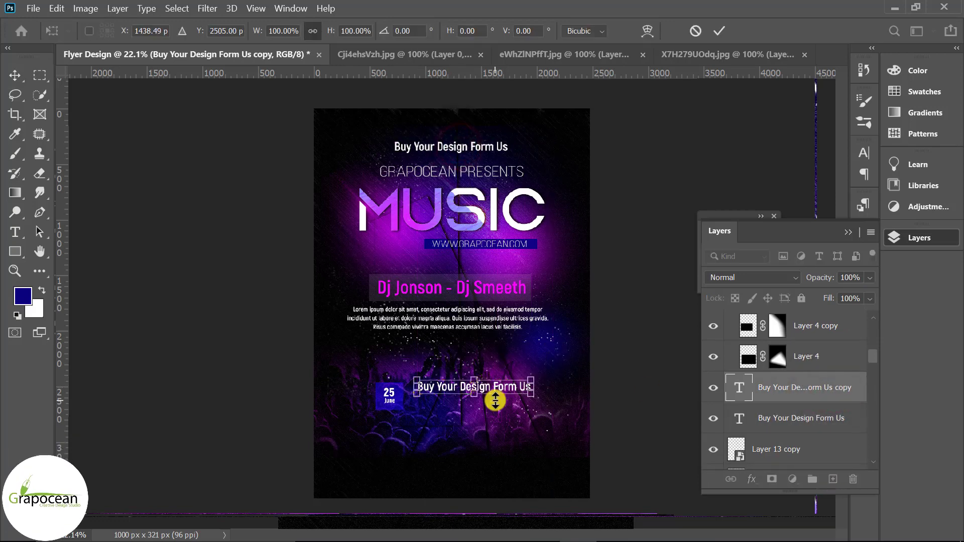
pyautogui.scroll(1, 497, 397)
pyautogui.click(18, 231)
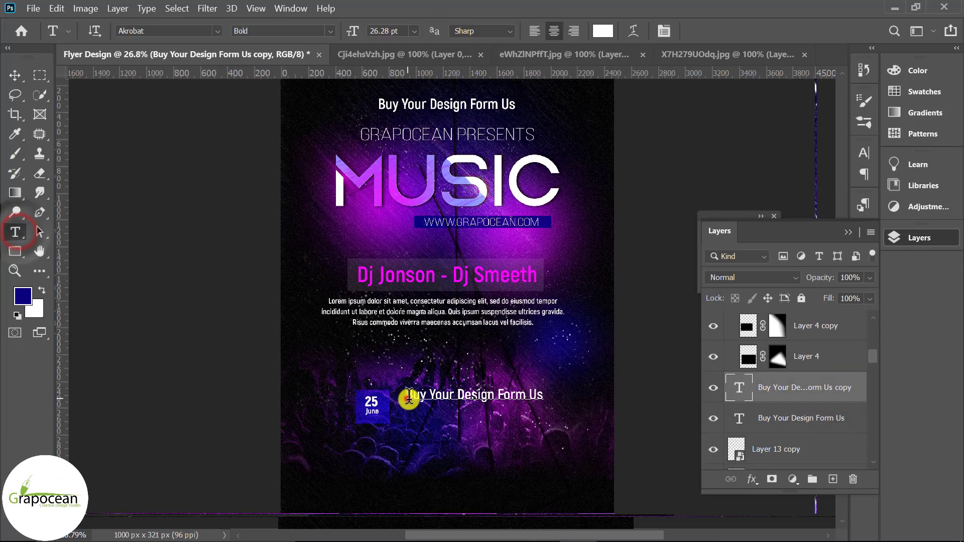
pyautogui.moveTo(409, 396); pyautogui.dragTo(557, 447)
pyautogui.write('Mansom')
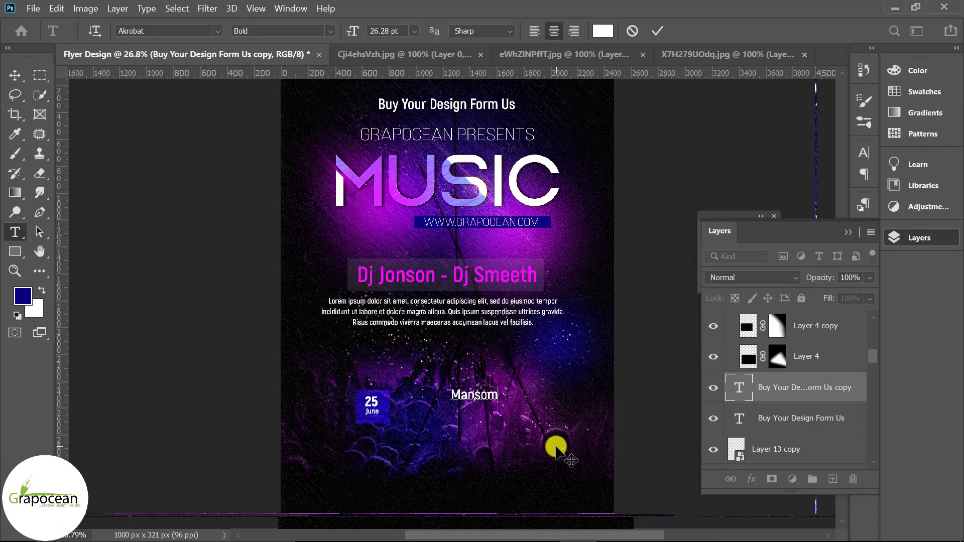
pyautogui.write(' Stadium')
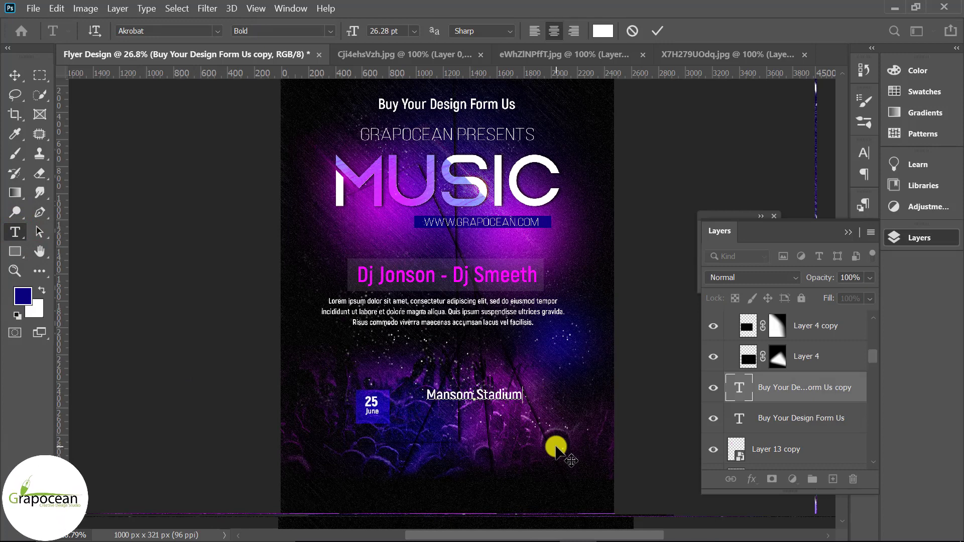
pyautogui.click(15, 74)
# Nudge Mansom Stadium into place right beside the date box
pyautogui.hotkey('ctrl', 'j')
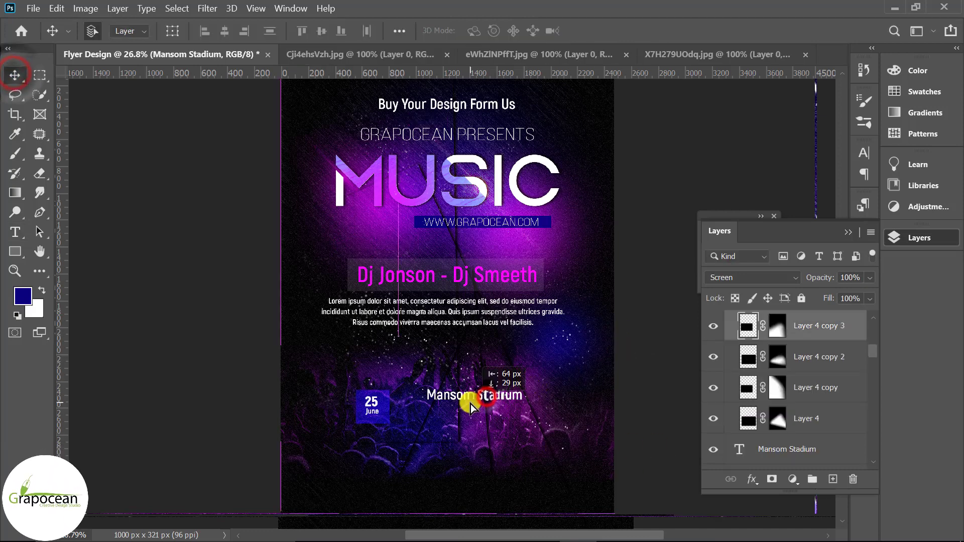
pyautogui.scroll(-3, 818, 383)
pyautogui.scroll(-1, 818, 303)
pyautogui.click(810, 328)
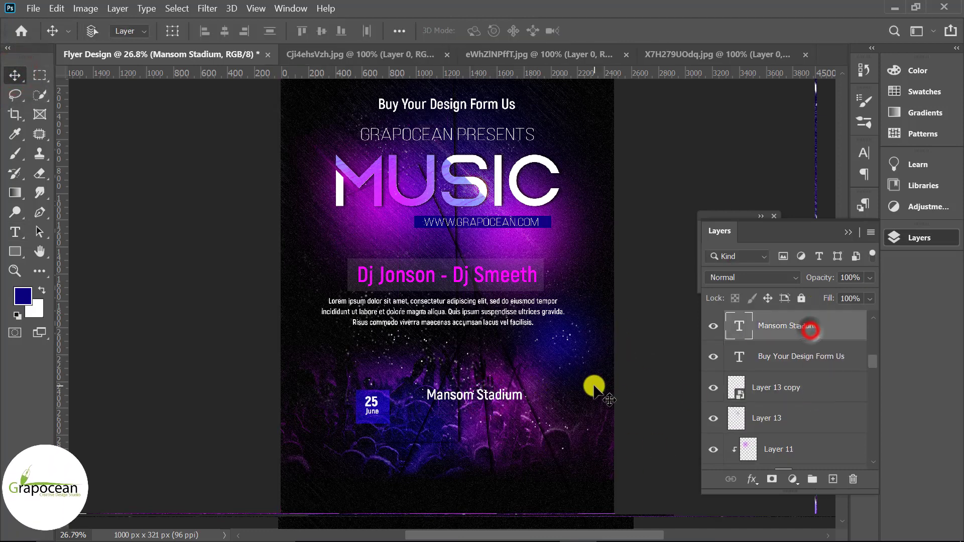
pyautogui.hotkey('ctrl', 't')
pyautogui.moveTo(491, 394); pyautogui.dragTo(464, 399)
pyautogui.press('Return')
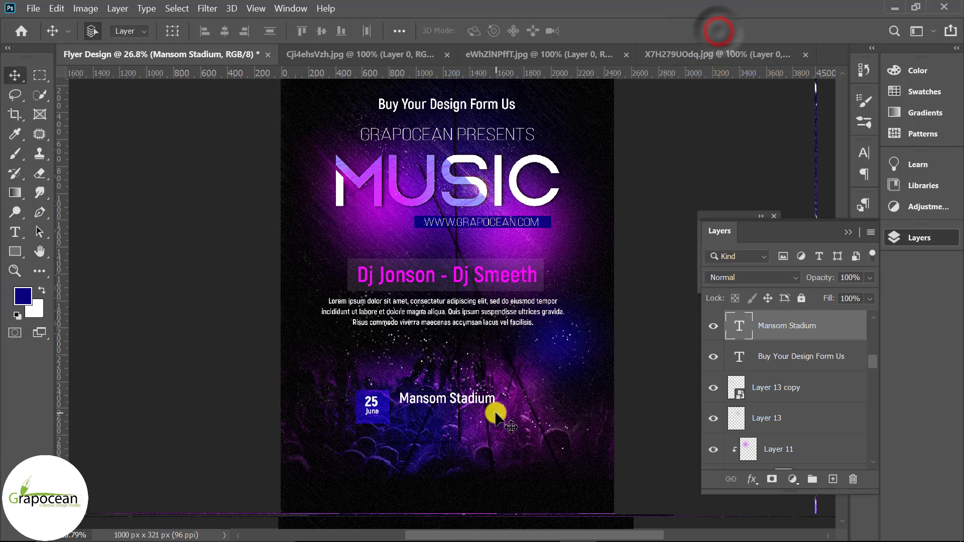
pyautogui.keyDown('alt'); pyautogui.scroll(2, 467, 431); pyautogui.keyUp('alt')
pyautogui.scroll(-1, 452, 431)
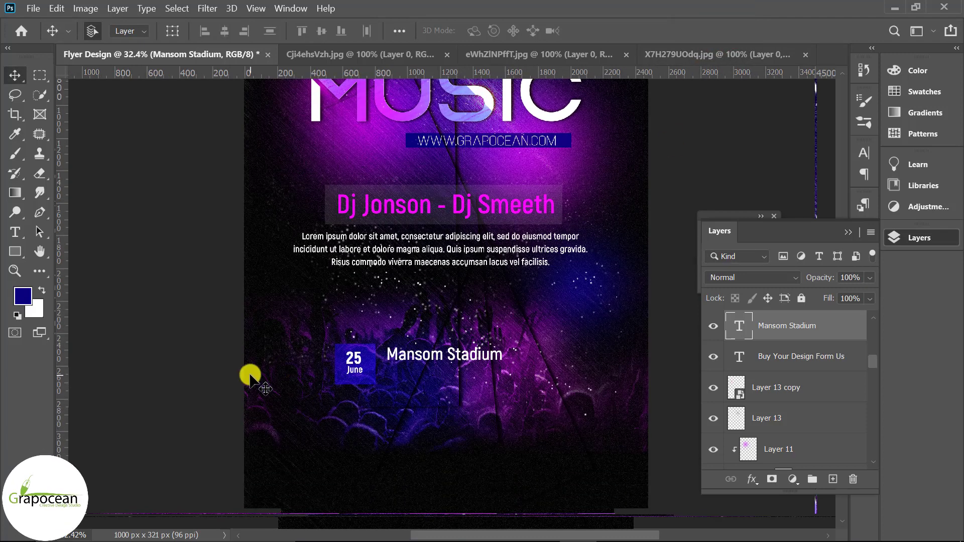
pyautogui.click(15, 251)
# Draw a thin magenta bar under Mansom Stadium
pyautogui.moveTo(388, 366); pyautogui.dragTo(498, 369)
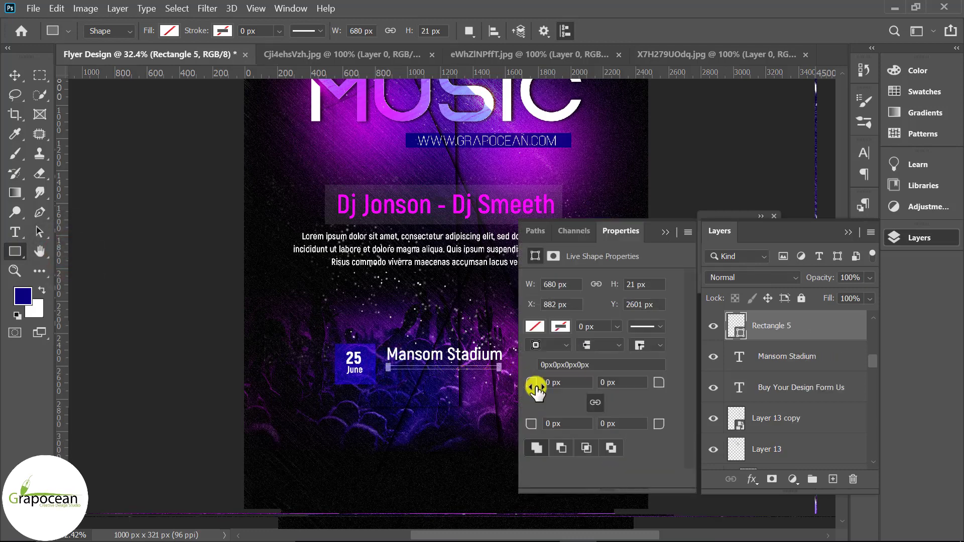
pyautogui.click(169, 30)
pyautogui.click(113, 110)
pyautogui.click(15, 74)
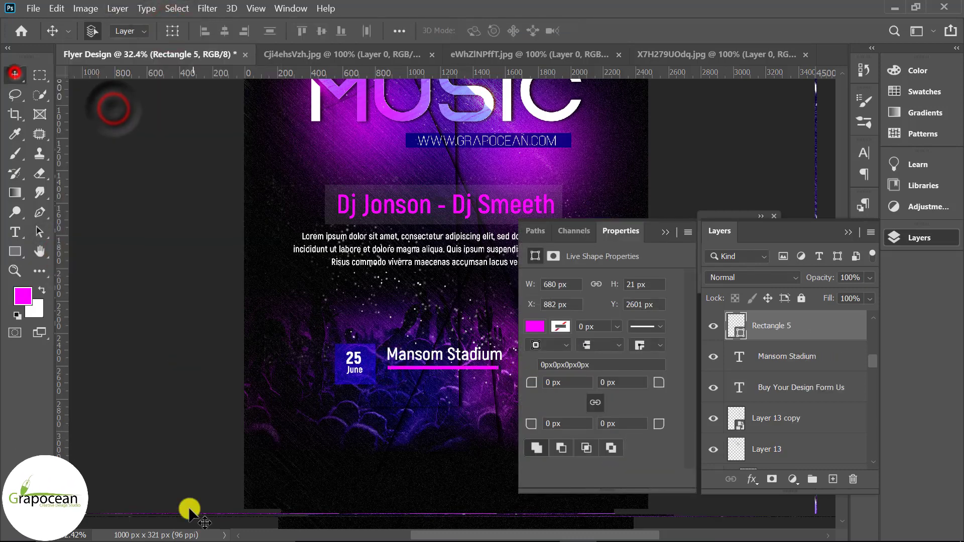
pyautogui.click(663, 233)
pyautogui.click(848, 232)
pyautogui.scroll(2, 438, 328)
pyautogui.scroll(2, 431, 383)
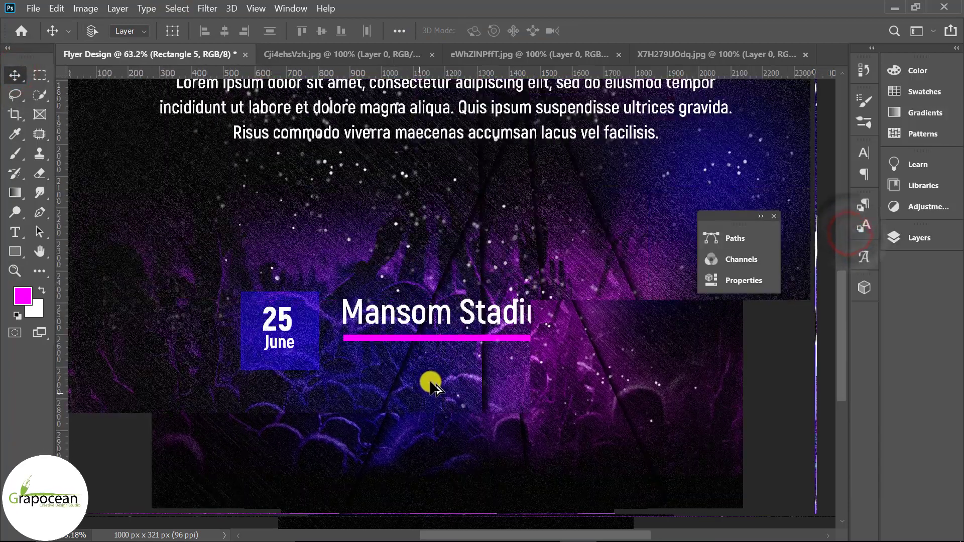
pyautogui.scroll(1, 439, 384)
pyautogui.scroll(1, 439, 386)
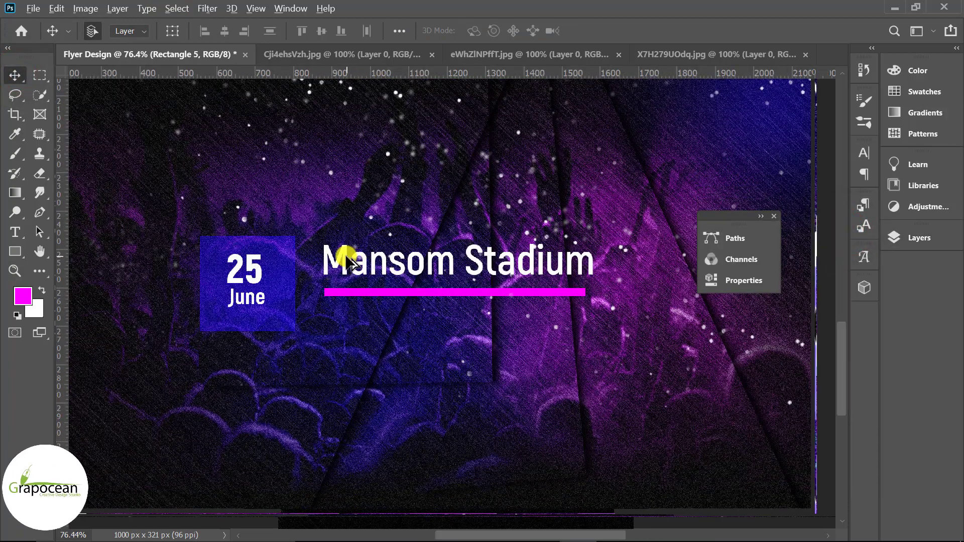
# Copy the Mansom Stadium text below the bar and retype it as 'Buy ticket'
pyautogui.click(903, 236)
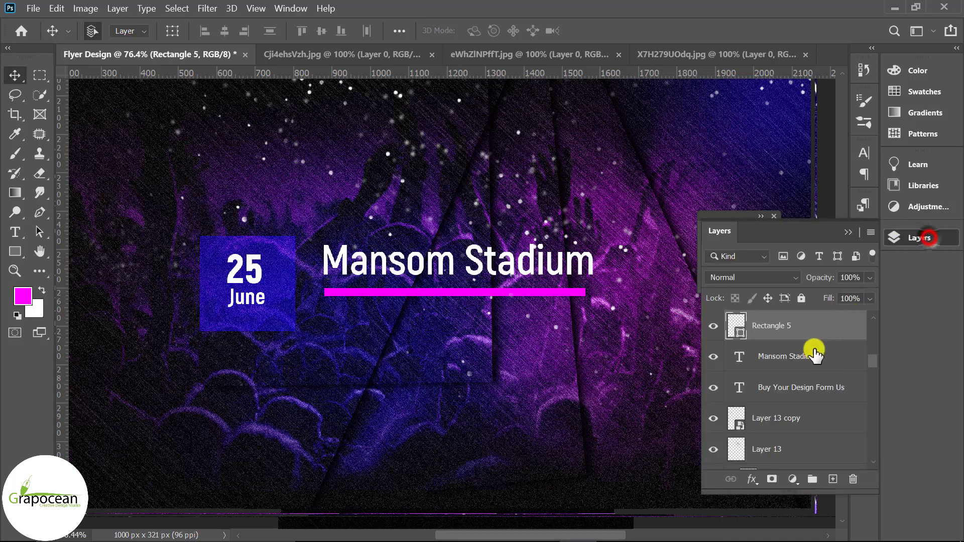
pyautogui.moveTo(813, 358); pyautogui.dragTo(833, 479)
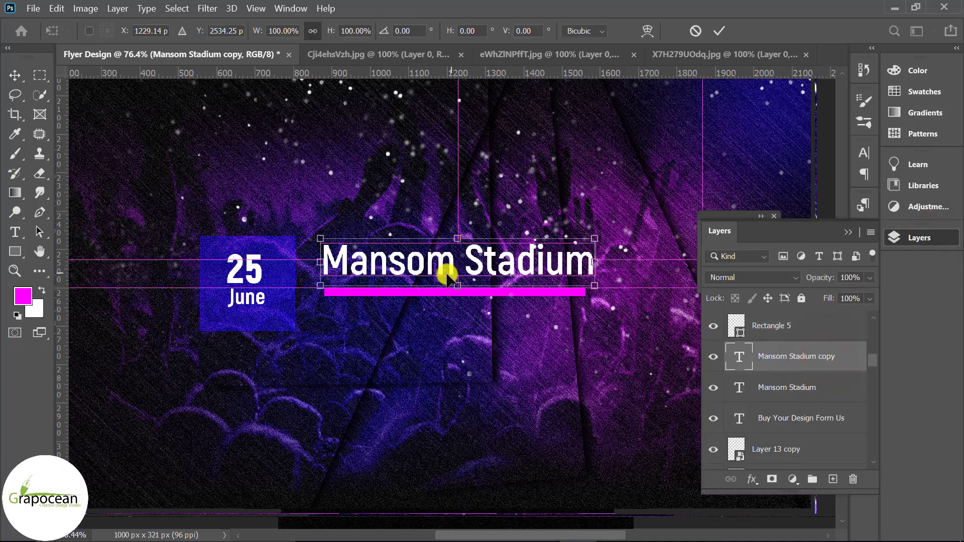
pyautogui.moveTo(442, 264); pyautogui.dragTo(439, 329)
pyautogui.press('t')
pyautogui.moveTo(322, 332)
pyautogui.mouseDown()
pyautogui.moveTo(528, 333)
pyautogui.moveTo(619, 352)
pyautogui.mouseUp()
pyautogui.press('BackSpace')
pyautogui.write('Buy ticket')
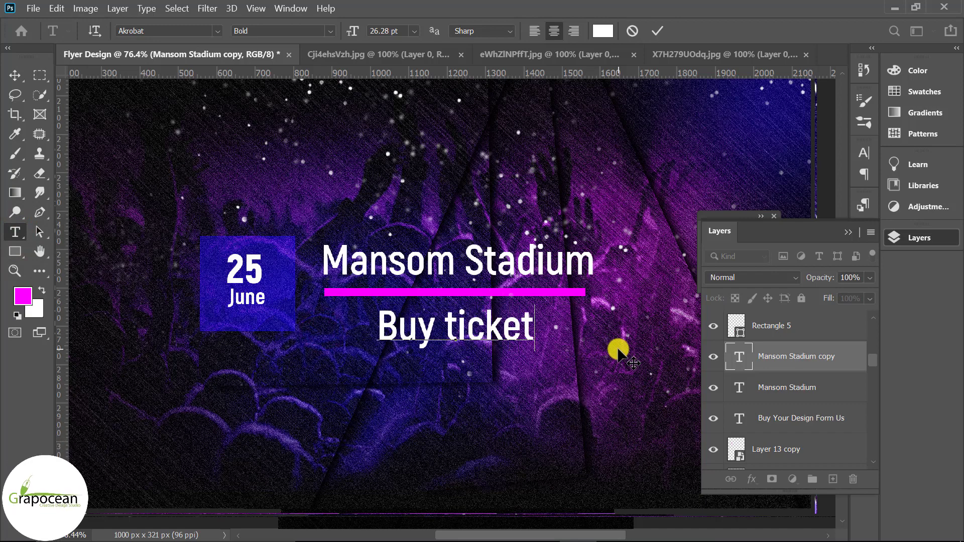
pyautogui.click(15, 75)
# Shrink 'Buy ticket' to about 41% and place it under the magenta bar
pyautogui.click(475, 332)
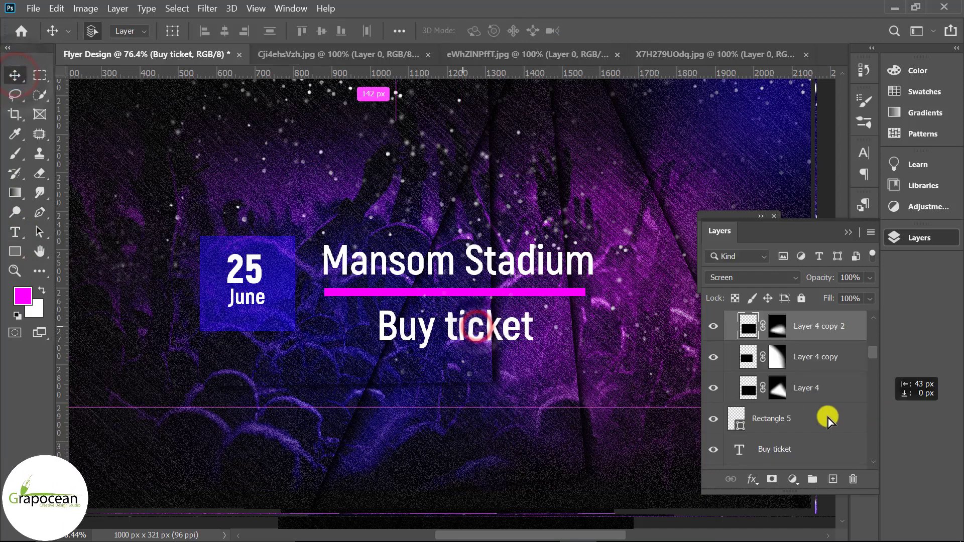
pyautogui.click(522, 225)
pyautogui.click(783, 446)
pyautogui.hotkey('ctrl', 't')
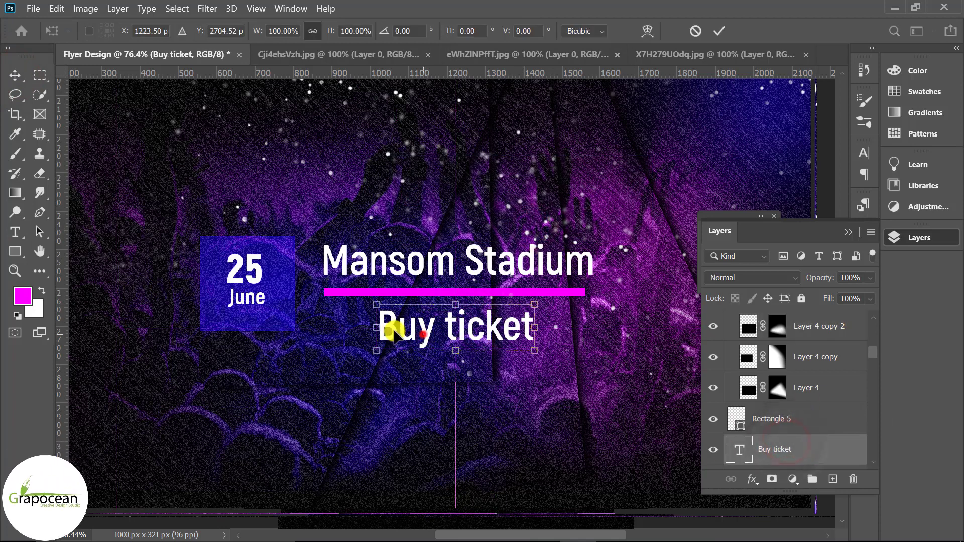
pyautogui.moveTo(394, 334); pyautogui.dragTo(342, 325)
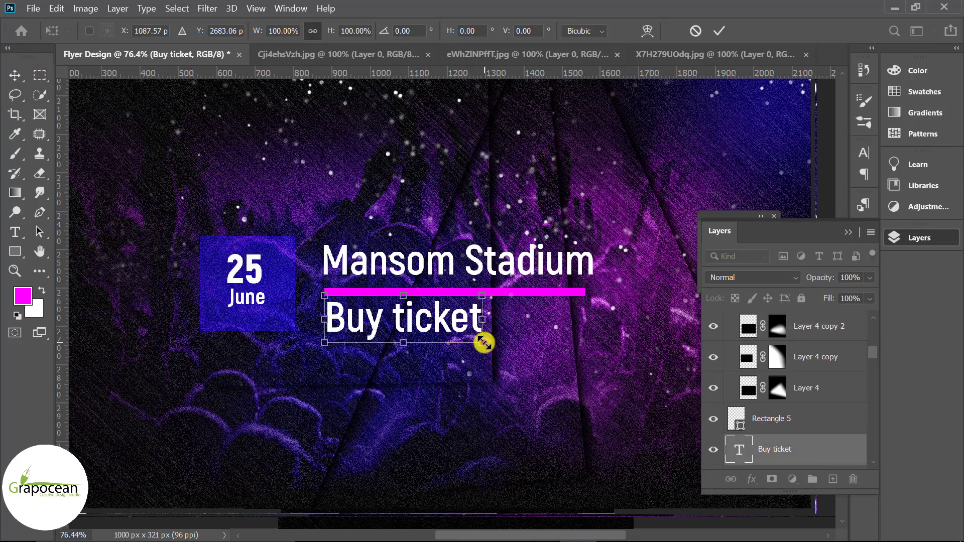
pyautogui.moveTo(483, 343); pyautogui.dragTo(435, 339)
pyautogui.click(15, 75)
# Duplicate the Buy ticket layer
pyautogui.click(412, 347)
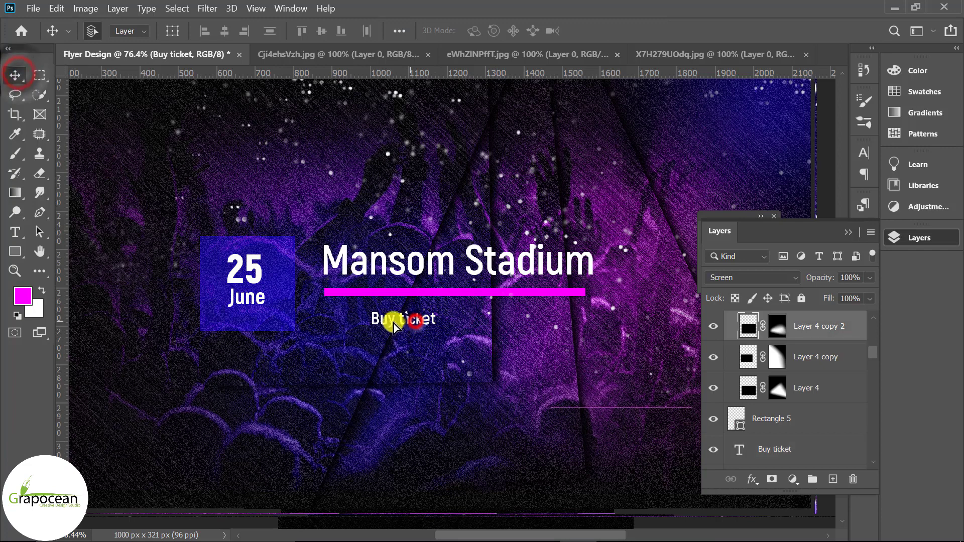
pyautogui.click(801, 449)
pyautogui.click(544, 228)
pyautogui.moveTo(814, 447); pyautogui.dragTo(833, 479)
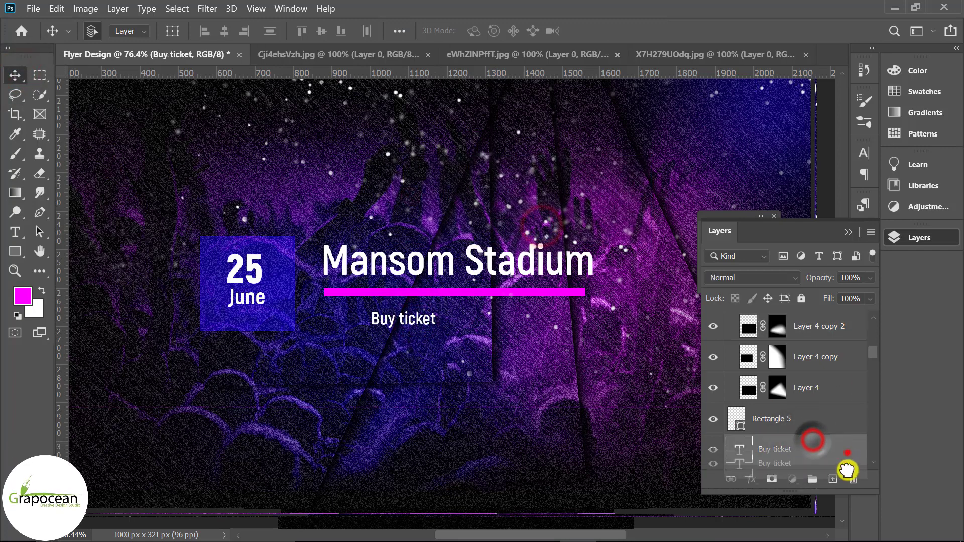
pyautogui.hotkey('ctrl', 't')
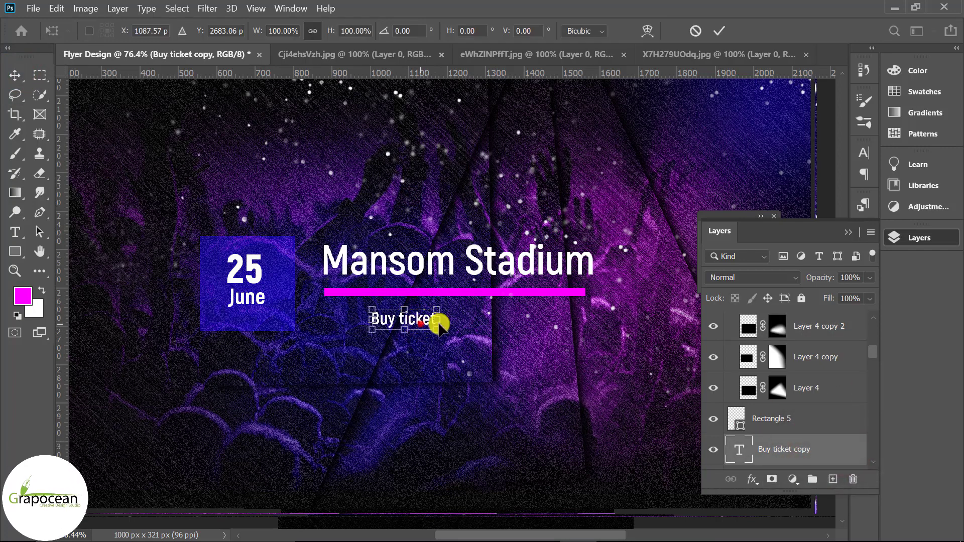
# Turn the duplicate into 'Only 15$' coloured with the bar's magenta
pyautogui.moveTo(438, 324); pyautogui.dragTo(576, 316)
pyautogui.click(15, 233)
pyautogui.write('Only 25')
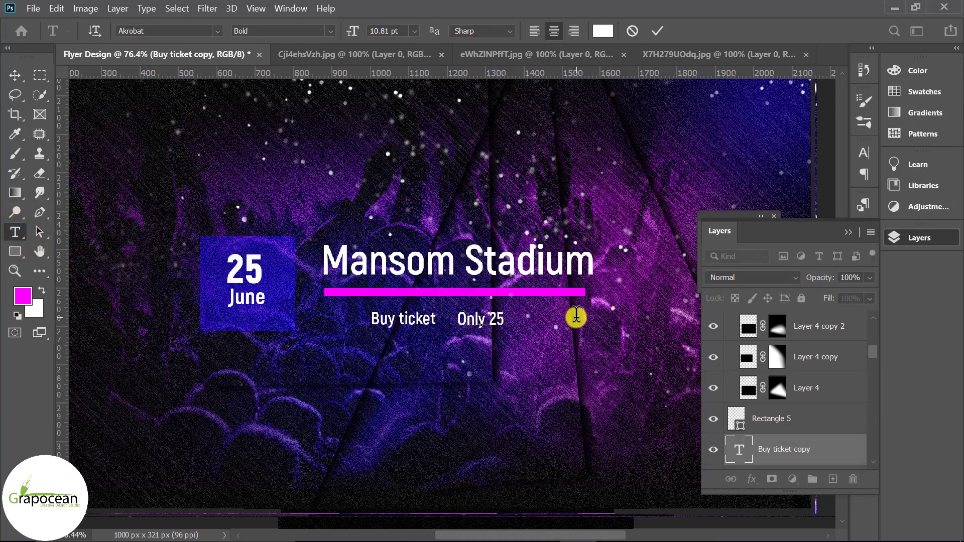
pyautogui.press('BackSpace')
pyautogui.write('15$')
pyautogui.moveTo(506, 318); pyautogui.dragTo(445, 322)
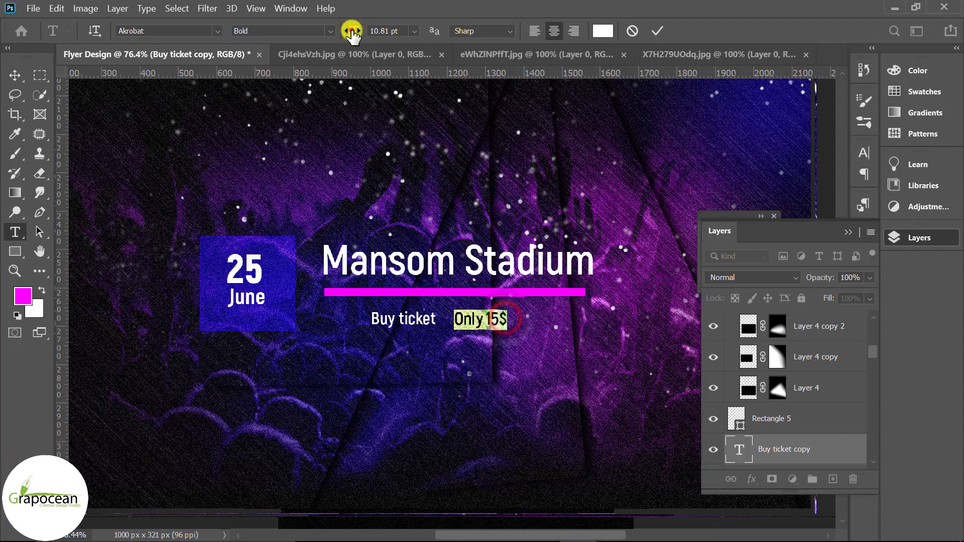
pyautogui.click(602, 31)
pyautogui.click(278, 280)
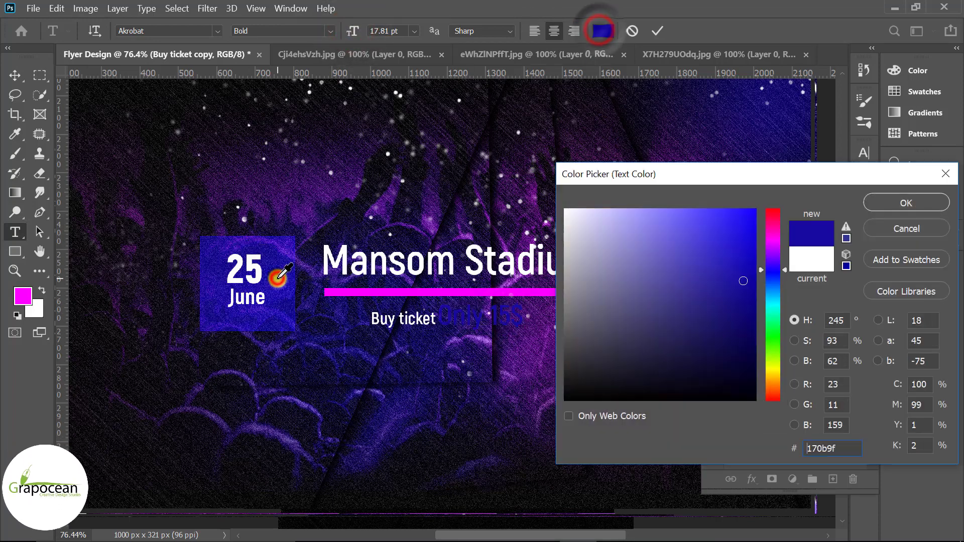
pyautogui.click(494, 289)
pyautogui.click(906, 203)
pyautogui.hotkey('ctrl', 'Return')
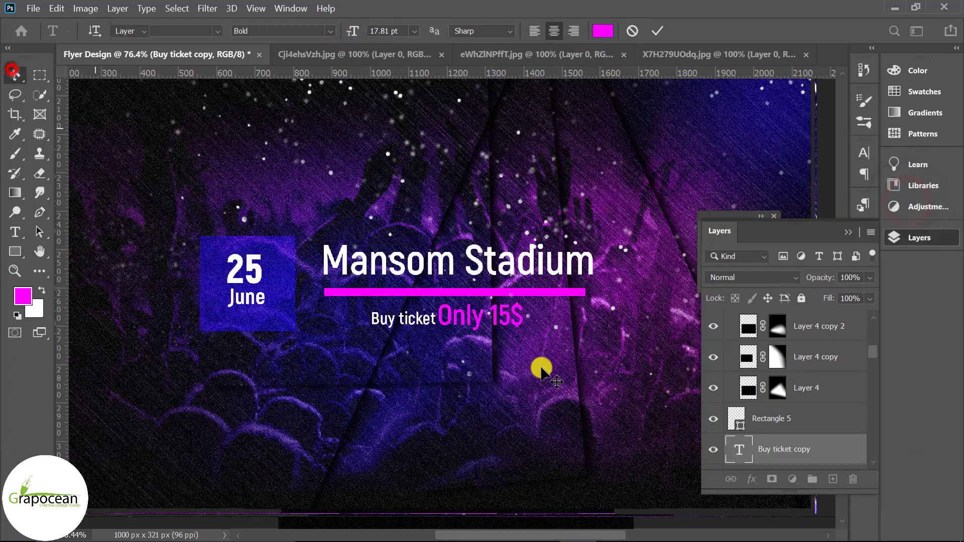
# Shift 'Buy ticket' further left under the magenta bar
pyautogui.press('v')
pyautogui.scroll(3, 422, 334)
pyautogui.scroll(1, 422, 334)
pyautogui.scroll(2, 412, 322)
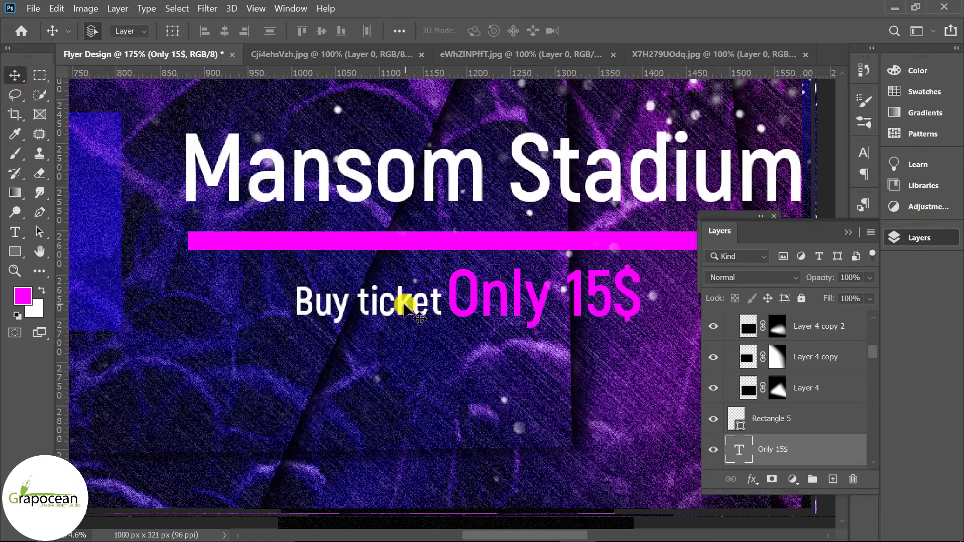
pyautogui.scroll(-1, 798, 452)
pyautogui.click(796, 450)
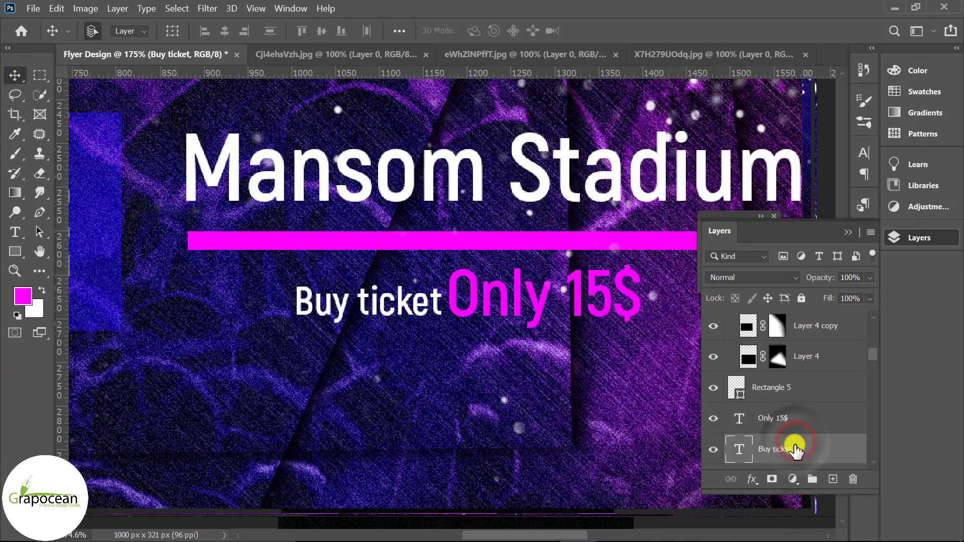
pyautogui.press('Left')
pyautogui.press('Left')
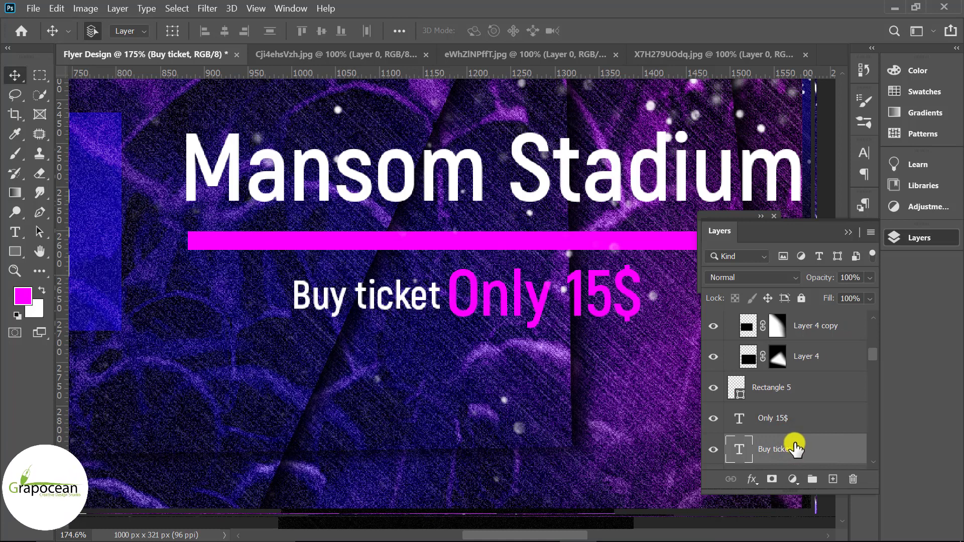
pyautogui.press('Left')
pyautogui.press('Left')
pyautogui.hotkey('ctrl', 't')
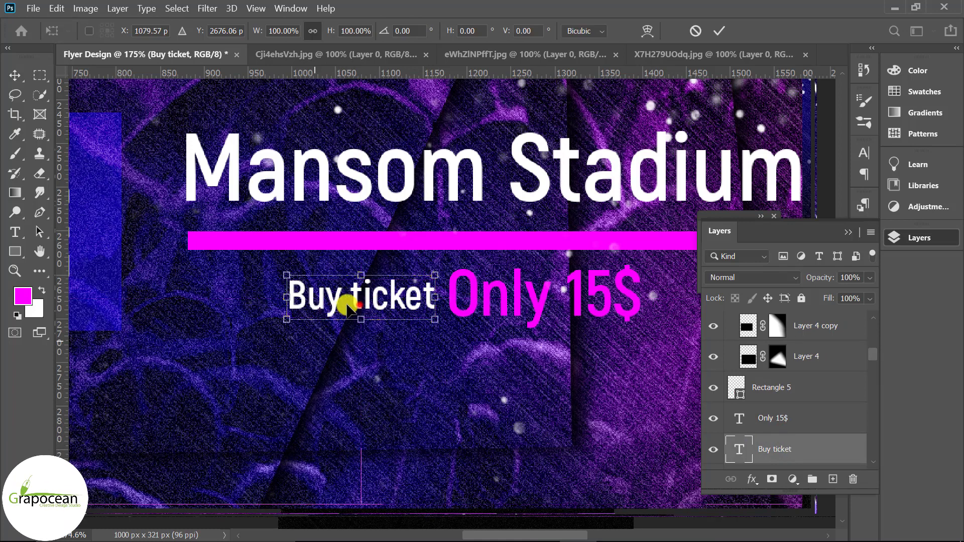
pyautogui.moveTo(367, 301); pyautogui.dragTo(264, 305)
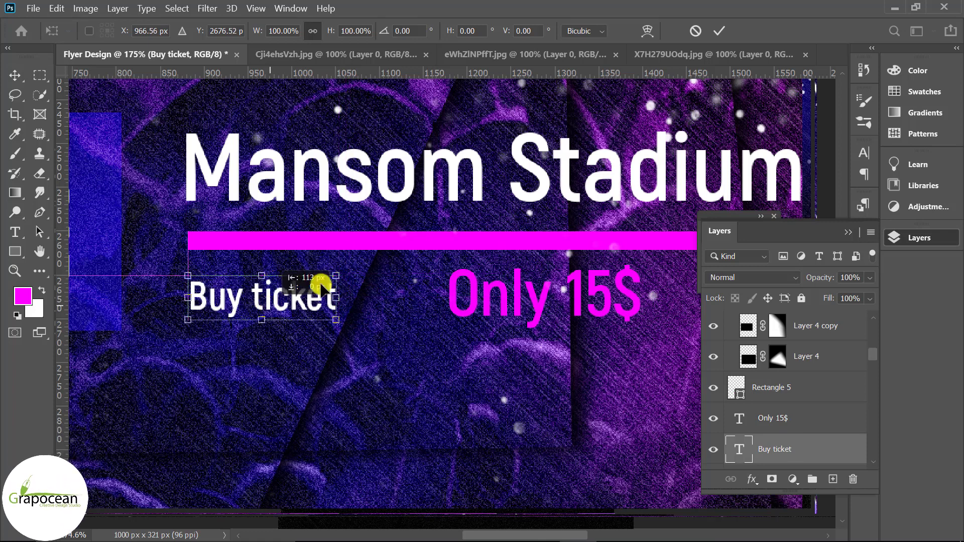
pyautogui.click(719, 30)
# Place 'Only 15$' right beside 'Buy ticket'
pyautogui.click(804, 424)
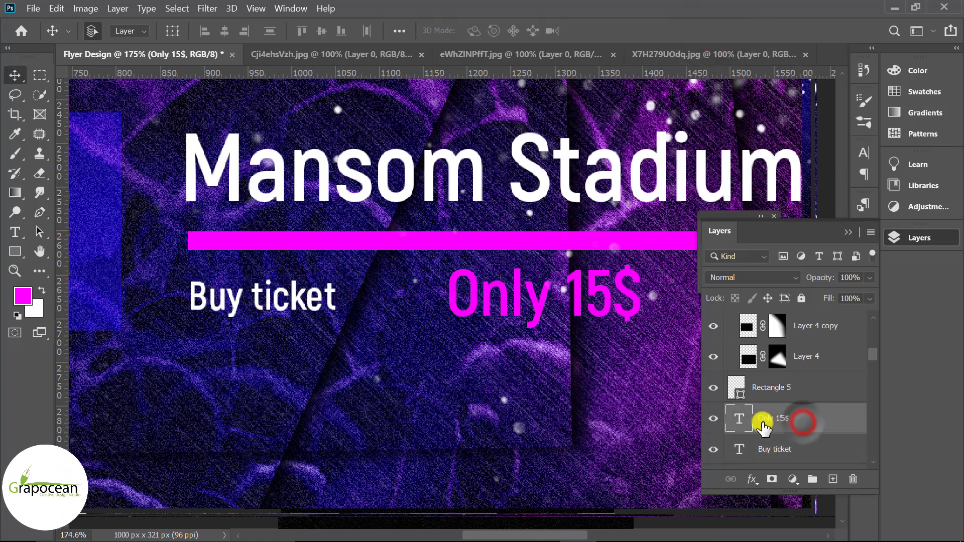
pyautogui.hotkey('ctrl', 't')
pyautogui.moveTo(458, 306); pyautogui.dragTo(441, 304)
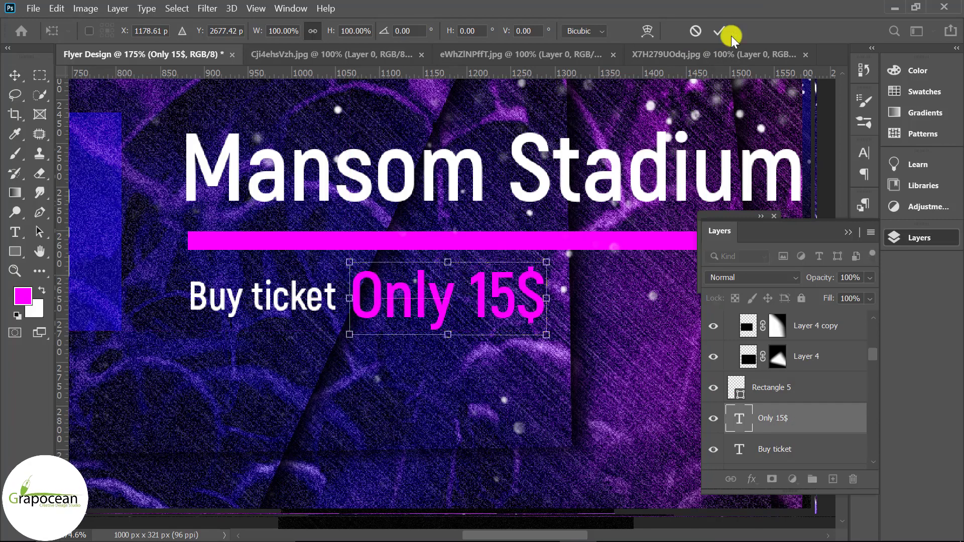
pyautogui.press('Return')
pyautogui.scroll(-3, 447, 382)
pyautogui.scroll(-2, 500, 413)
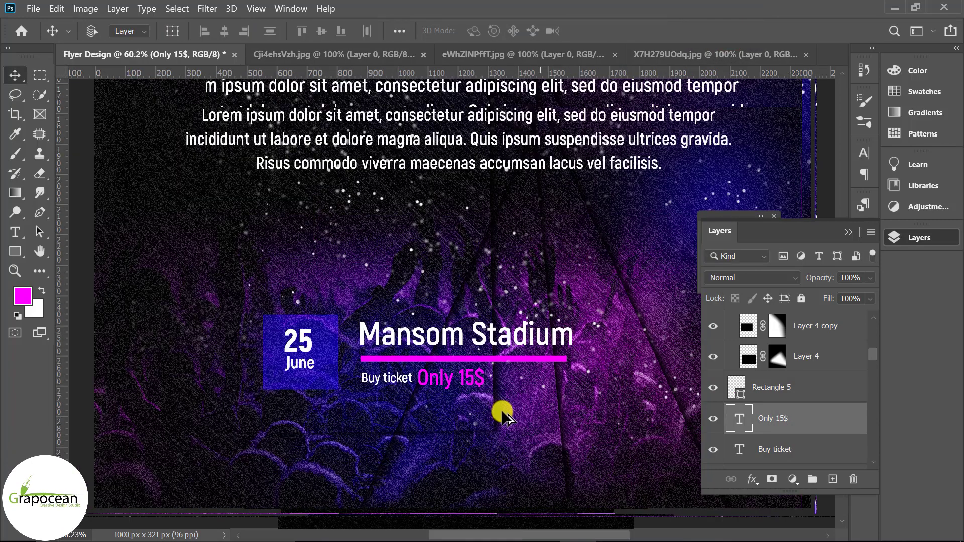
pyautogui.scroll(-2, 508, 416)
pyautogui.scroll(-2, 510, 413)
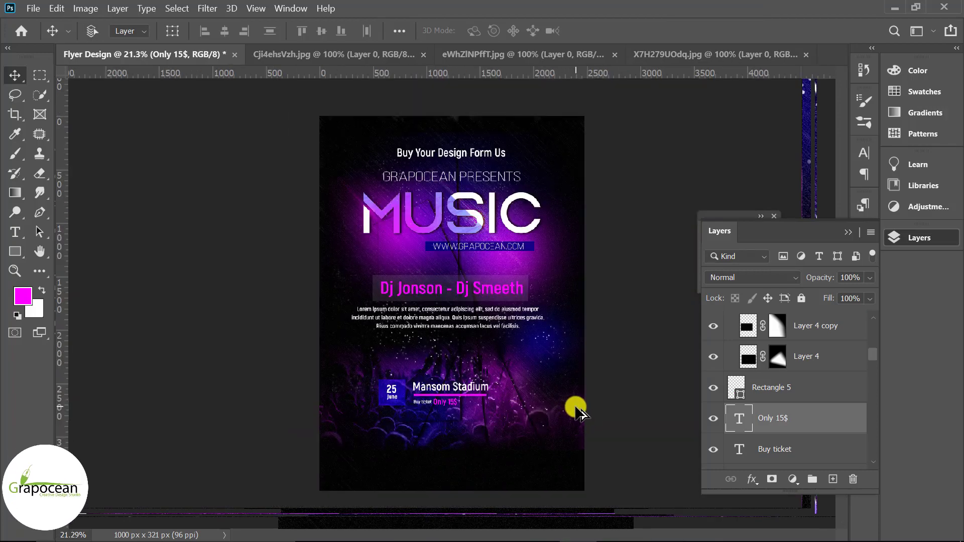
pyautogui.scroll(-1, 577, 409)
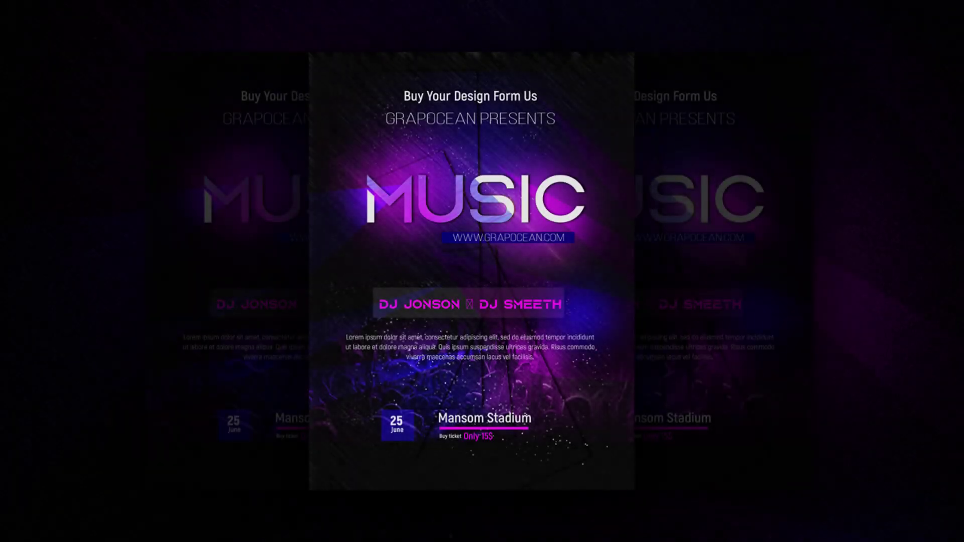